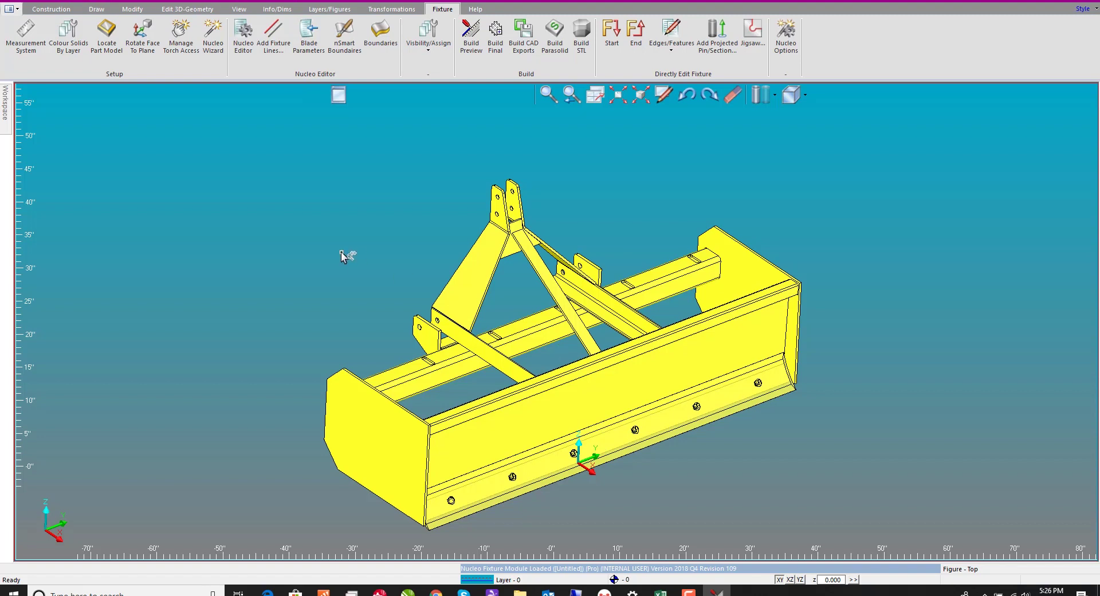
left_click(97, 9)
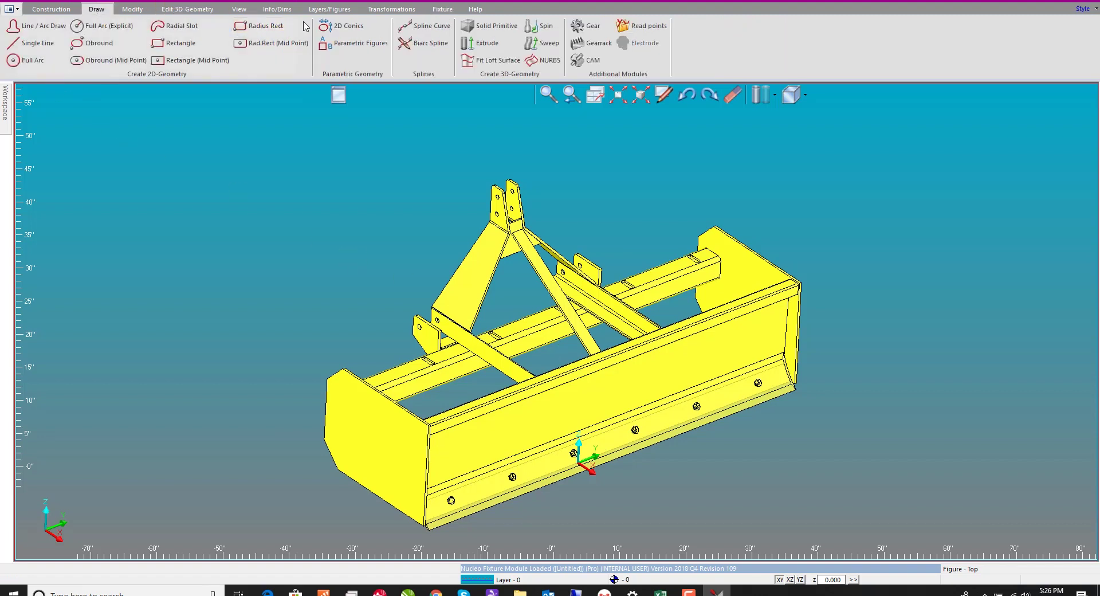
left_click(407, 9)
left_click(434, 10)
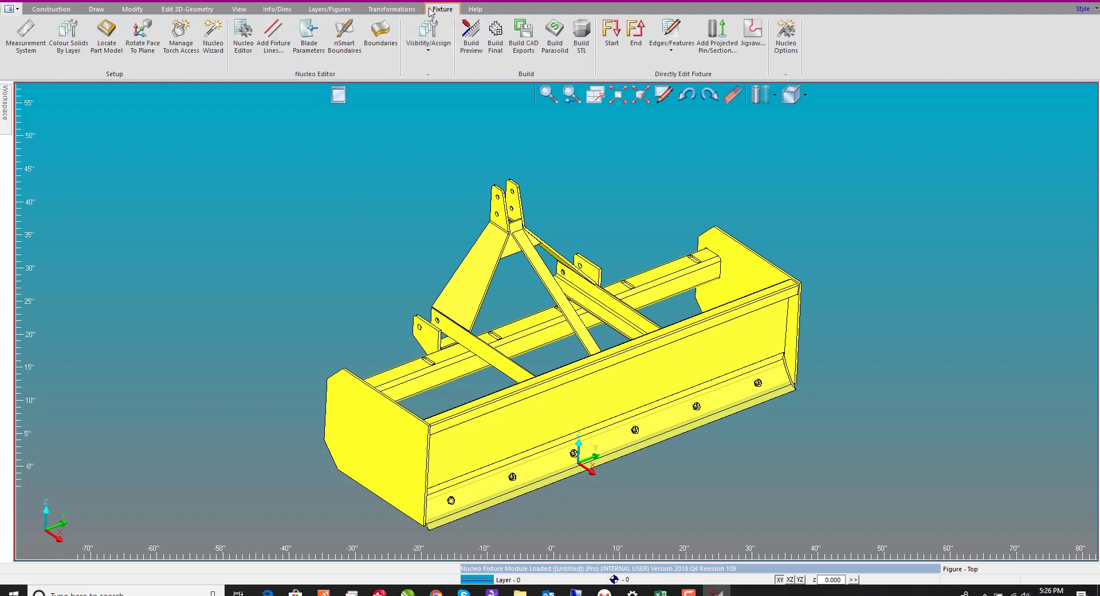
- Start the Nucleo fixture wizard and centre the tractor part on the origin
left_click(207, 41)
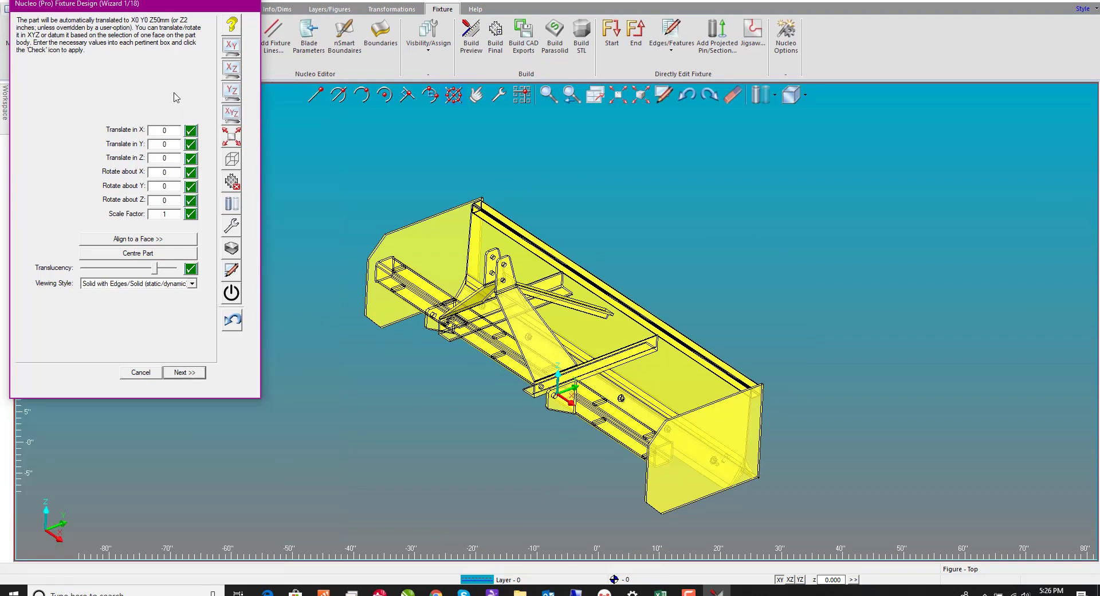
left_click(232, 46)
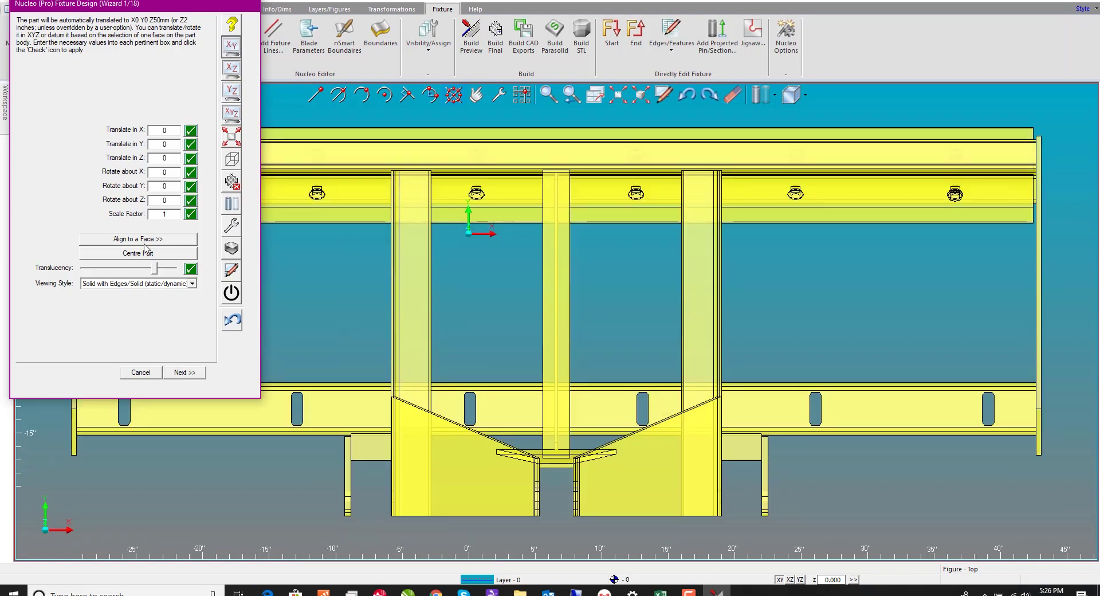
left_click(141, 254)
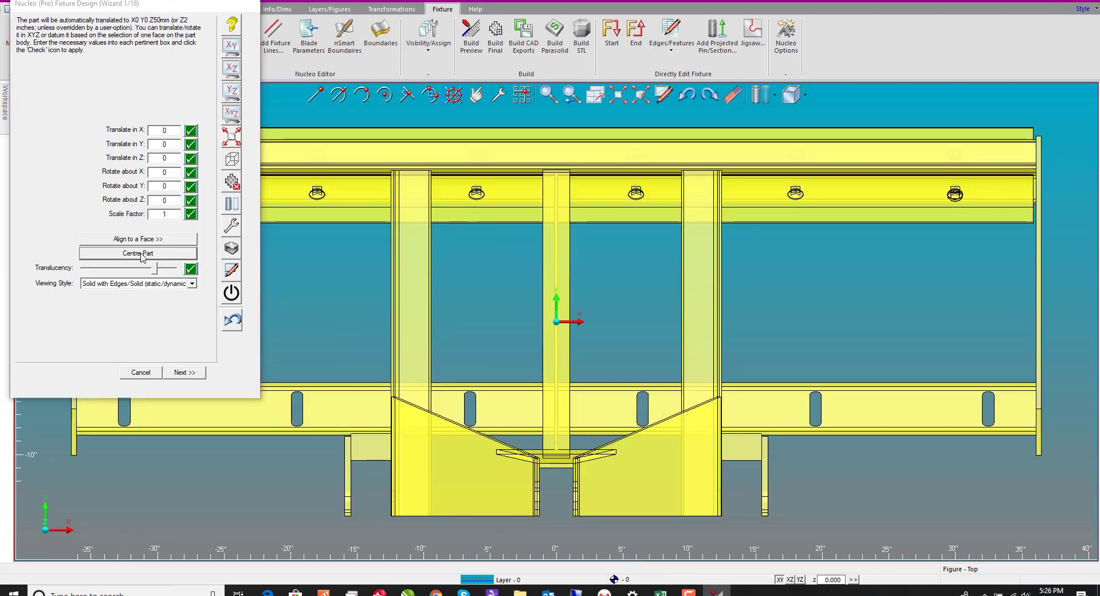
scroll(541, 403, "down", 3)
middle_click_drag(535, 363, 591, 286)
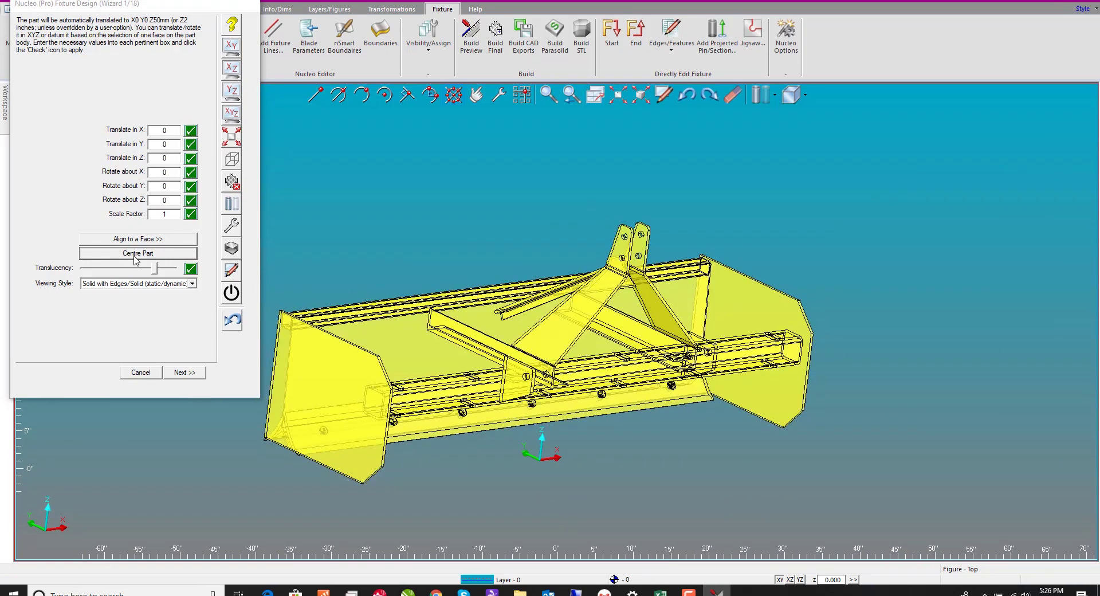
- Try to align a face of the square crossbeam with the XY plane, with Keep Face Upright off
left_click(144, 239)
left_click(448, 378)
left_click_drag(884, 151, 243, 491)
right_click(243, 491)
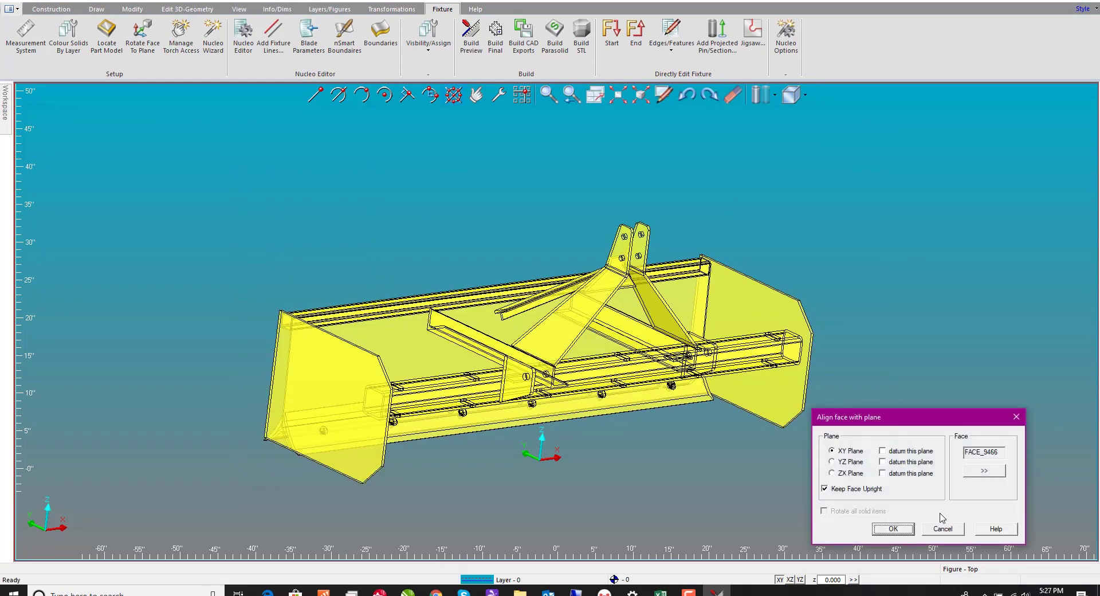
left_click(863, 492)
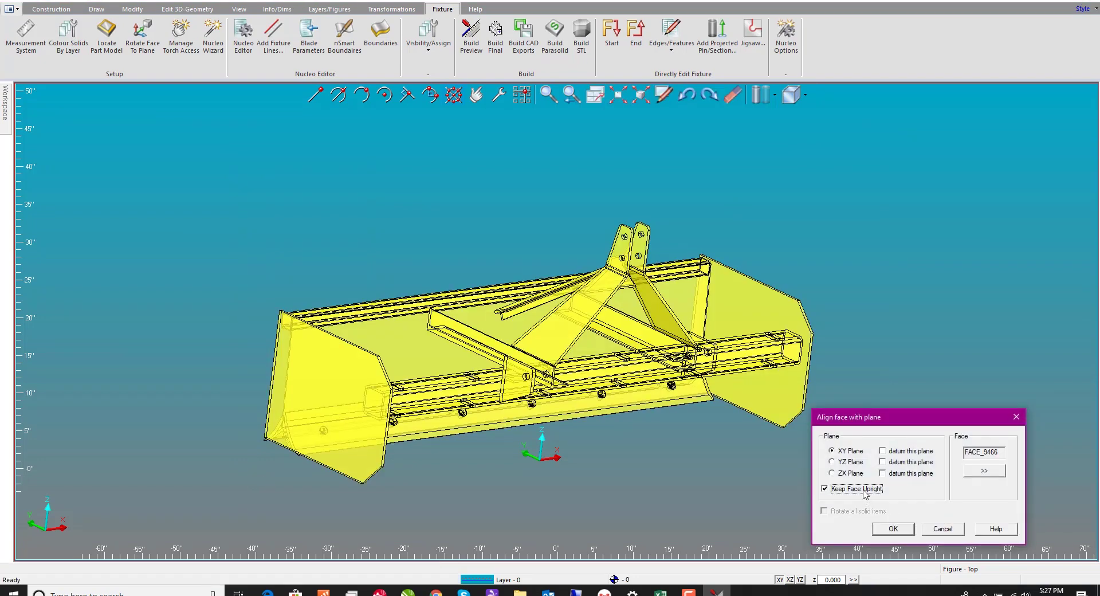
left_click(899, 529)
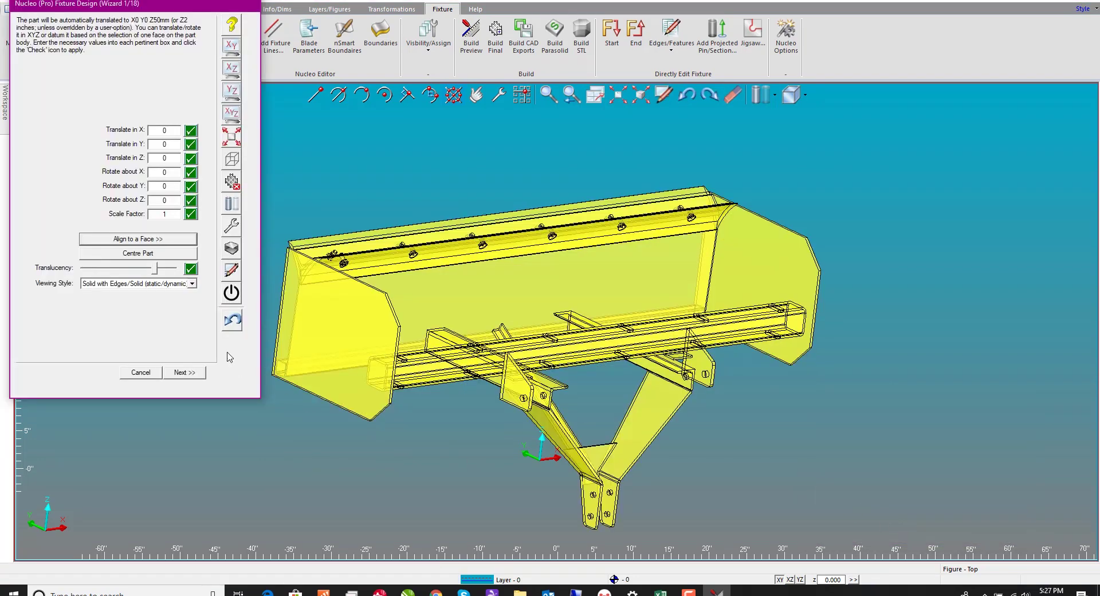
- Align the crossbeam's upward-facing side with the XY plane to turn the part over, and centre the part
left_click(160, 239)
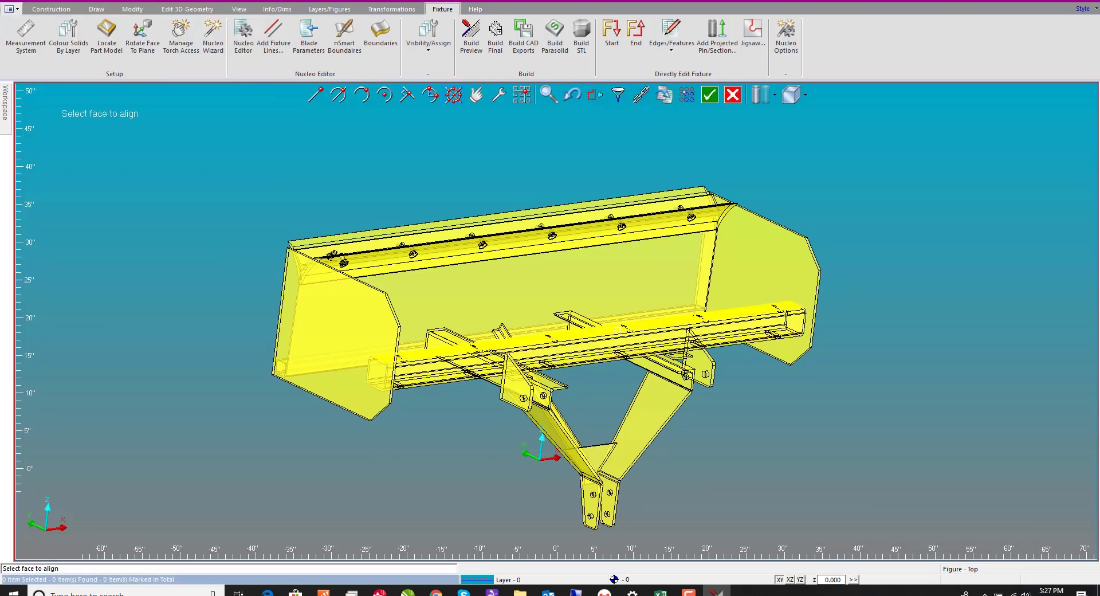
left_click(618, 329)
left_click_drag(847, 170, 207, 508)
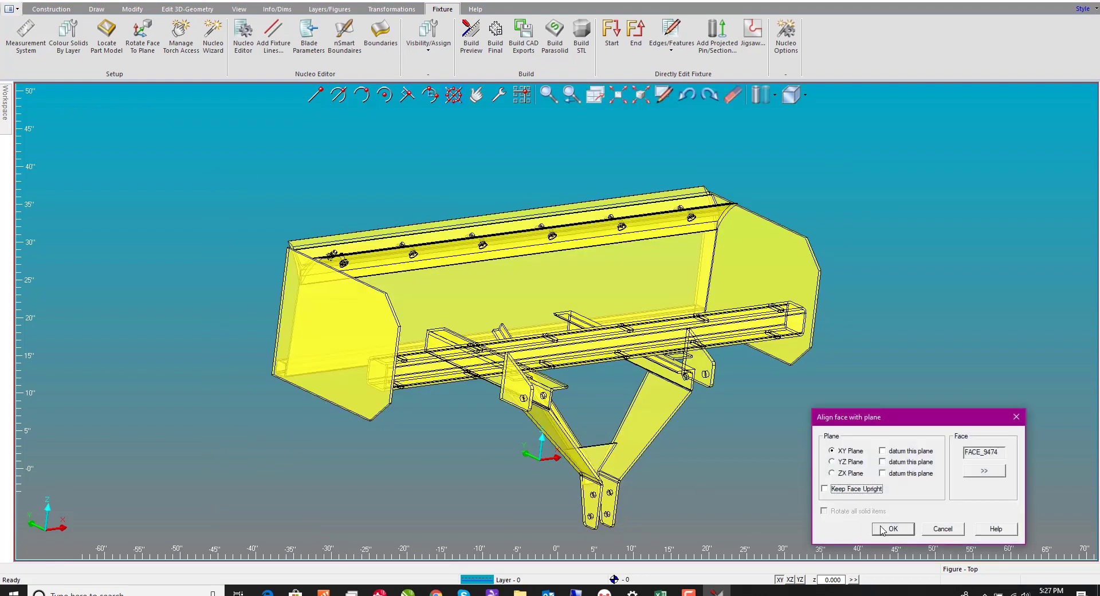
left_click(884, 528)
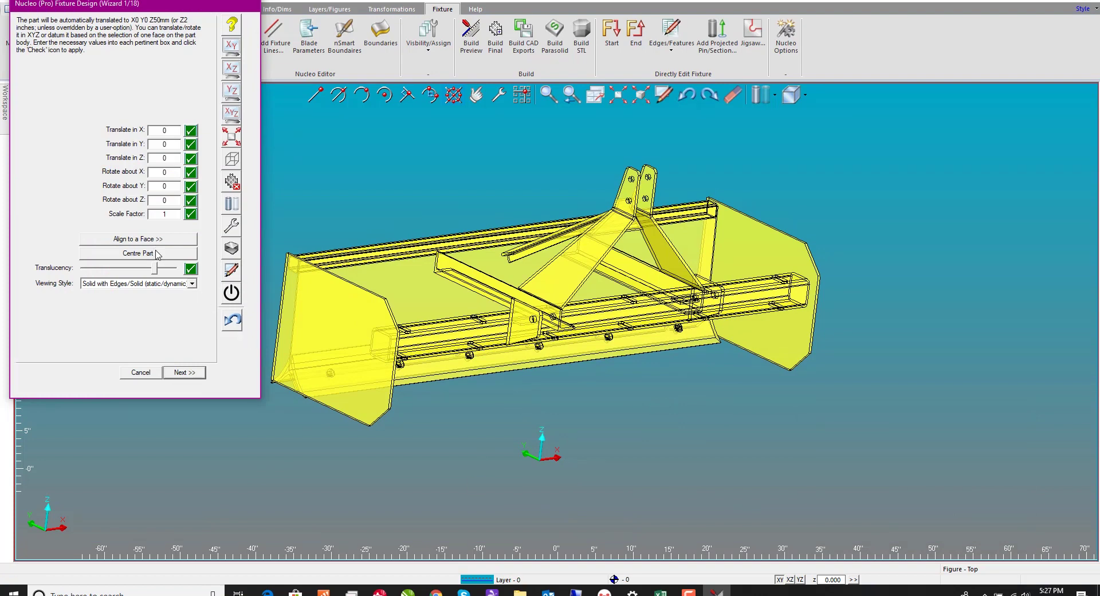
left_click(154, 253)
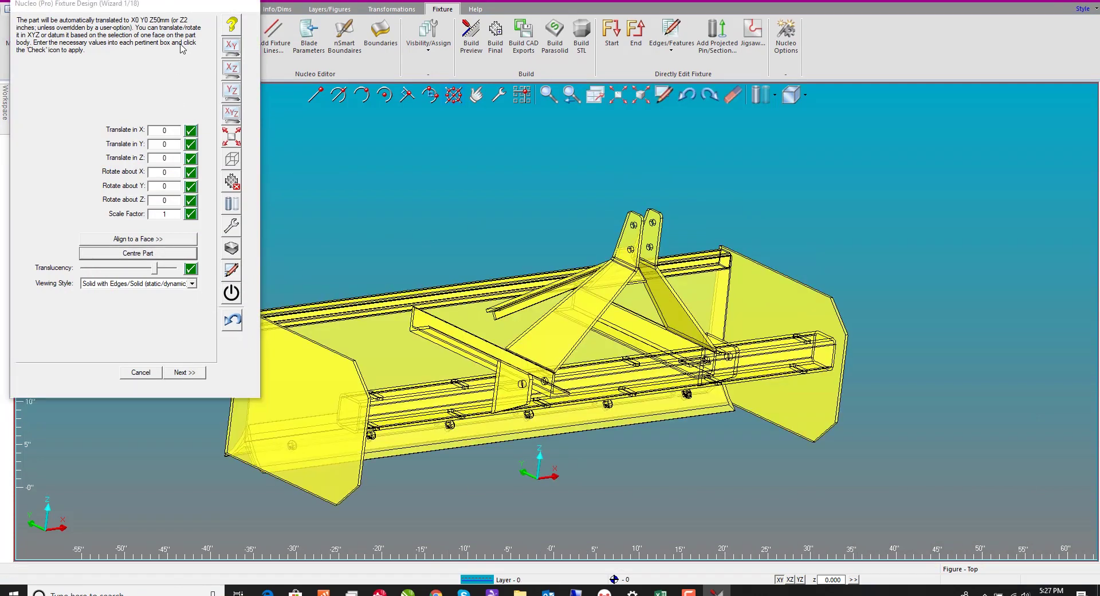
left_click(231, 46)
scroll(463, 341, "down", 2)
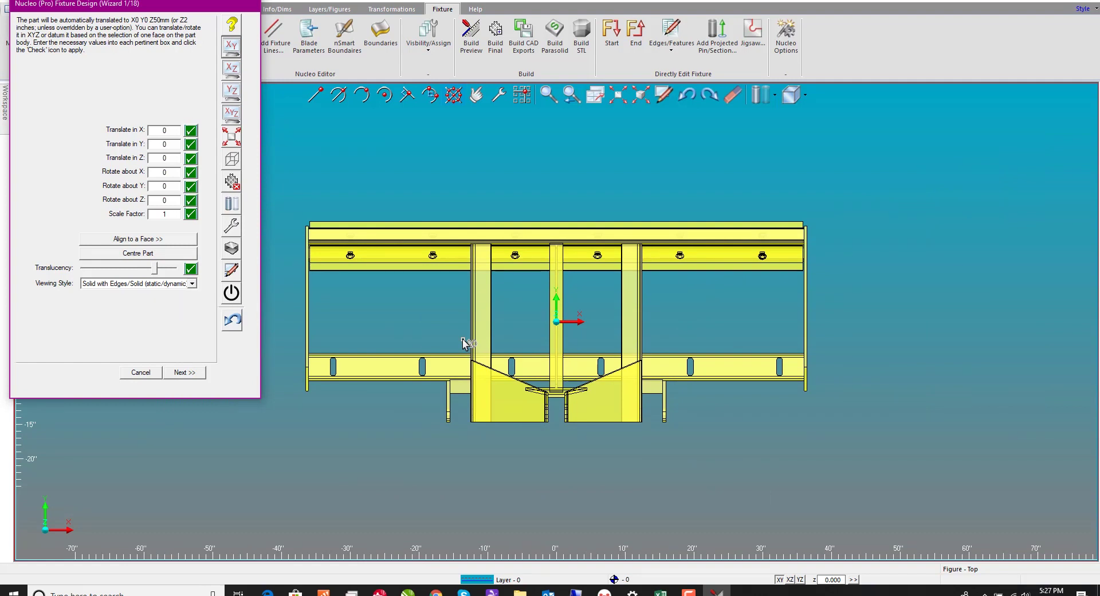
- Advance to the blade thickness settings and choose Standard Steel with gauge 11 (0.1196 inch)
left_click(198, 373)
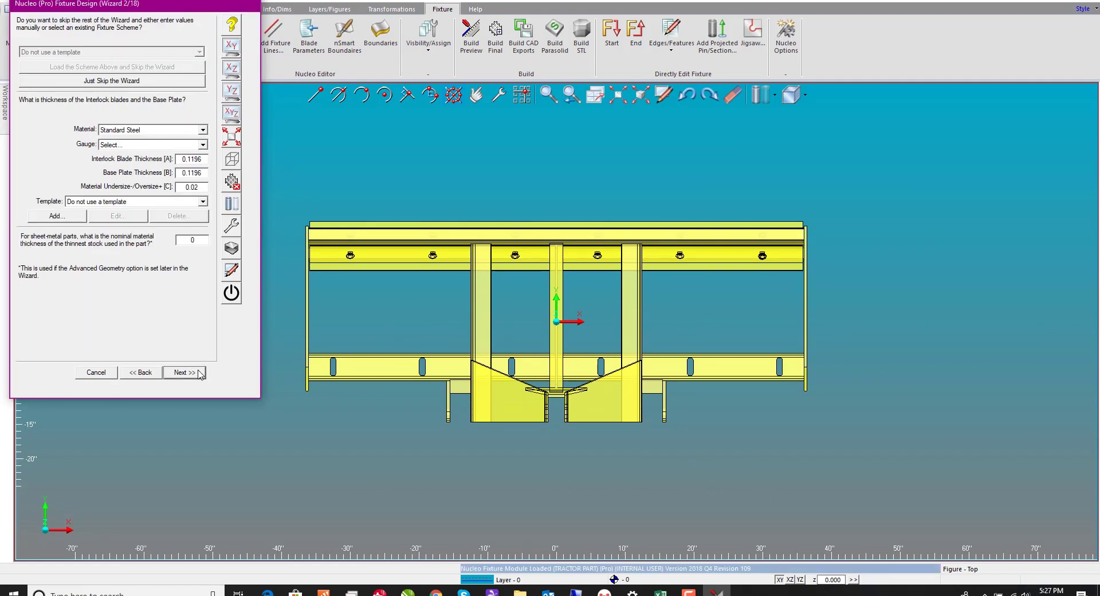
left_click(198, 131)
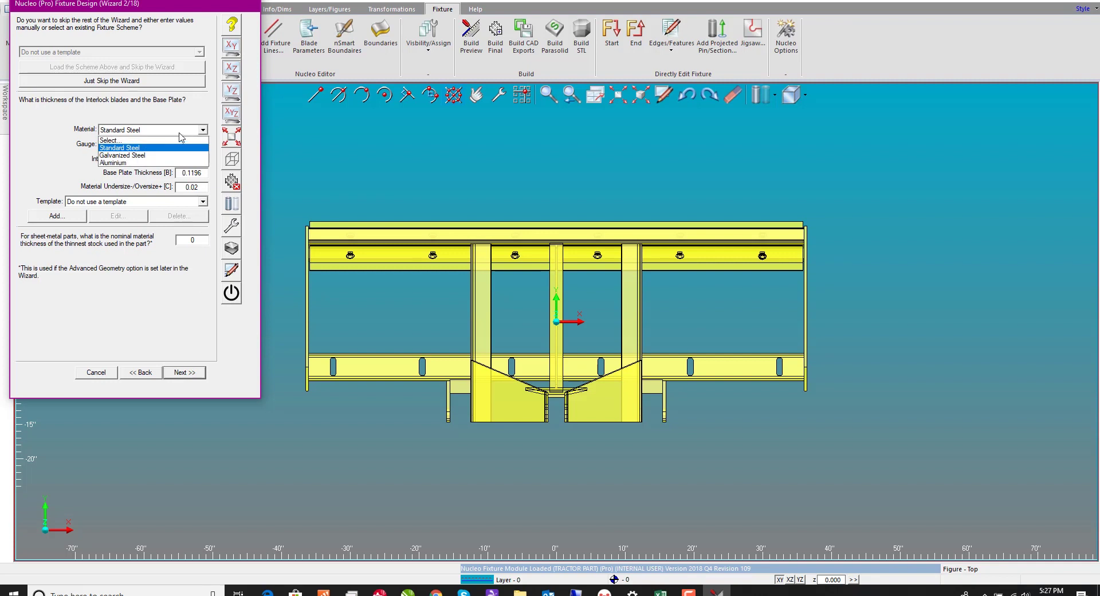
left_click(173, 148)
left_click(173, 145)
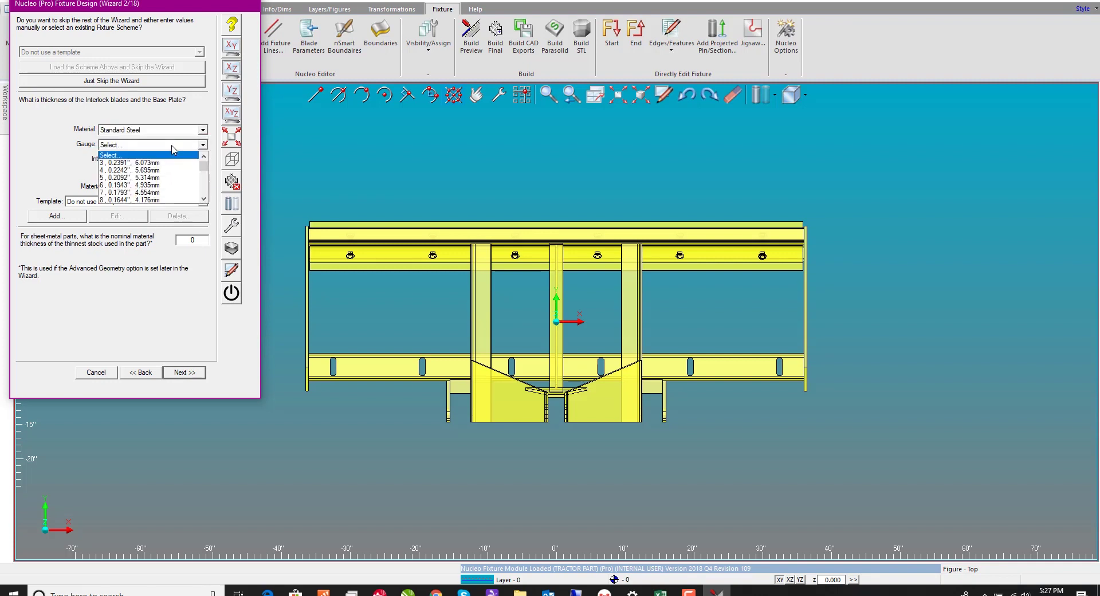
left_click(205, 182)
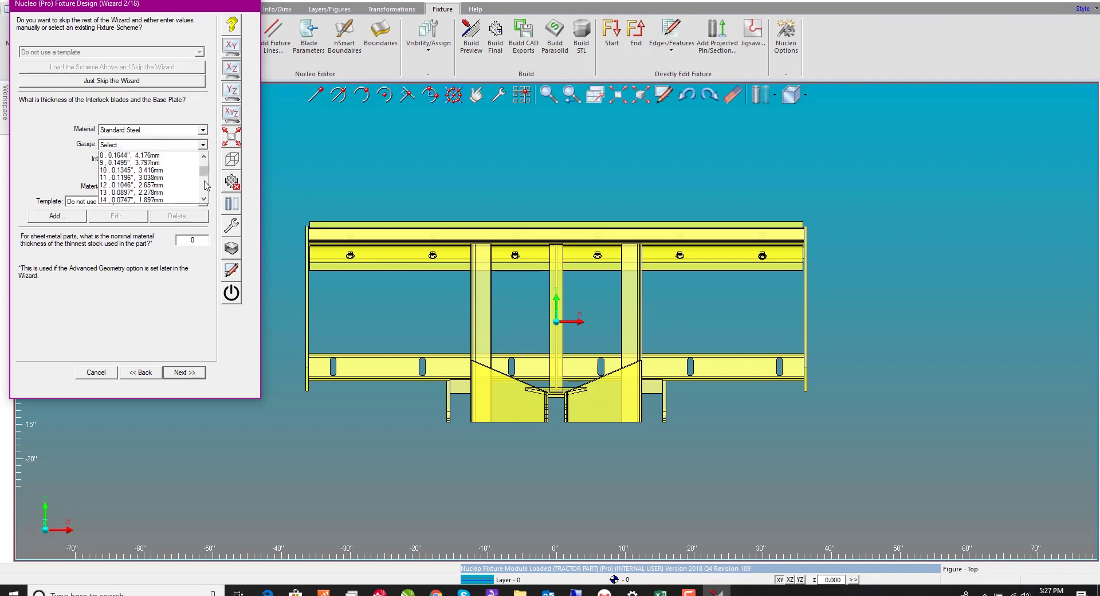
left_click(175, 178)
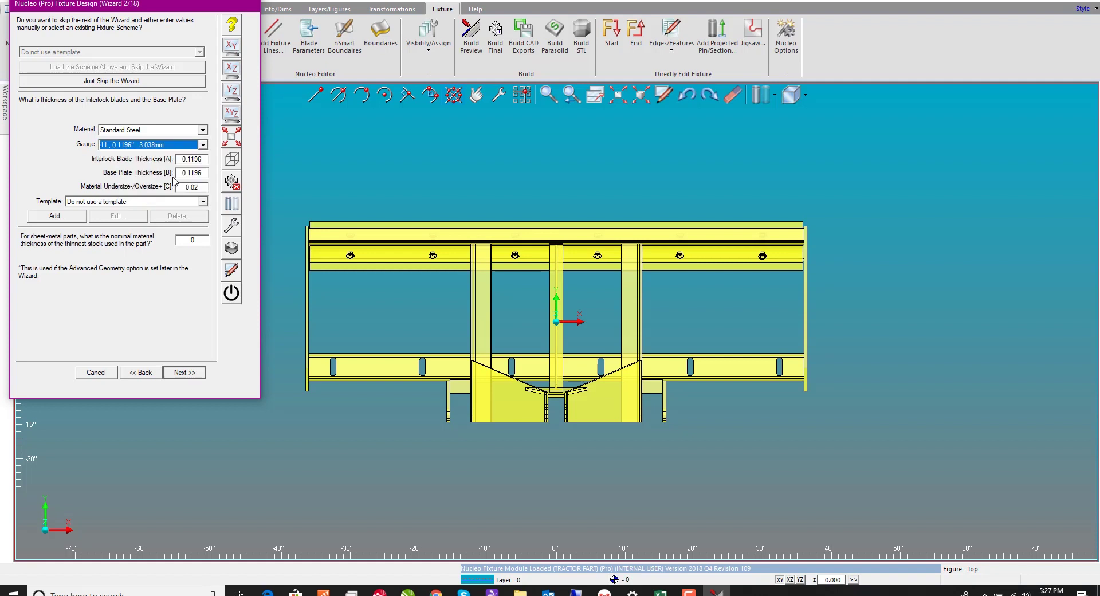
- Keep the interlock blade and base plate thicknesses, and set the material undersize/oversize to 0.004
double_click(204, 160)
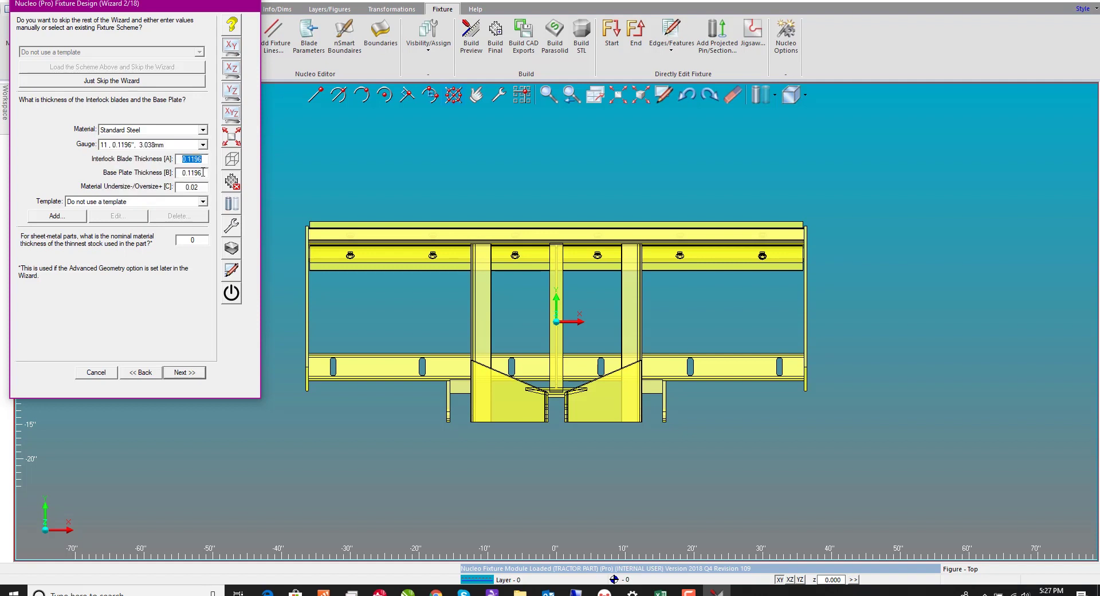
double_click(203, 172)
left_click(200, 186)
left_click(64, 216)
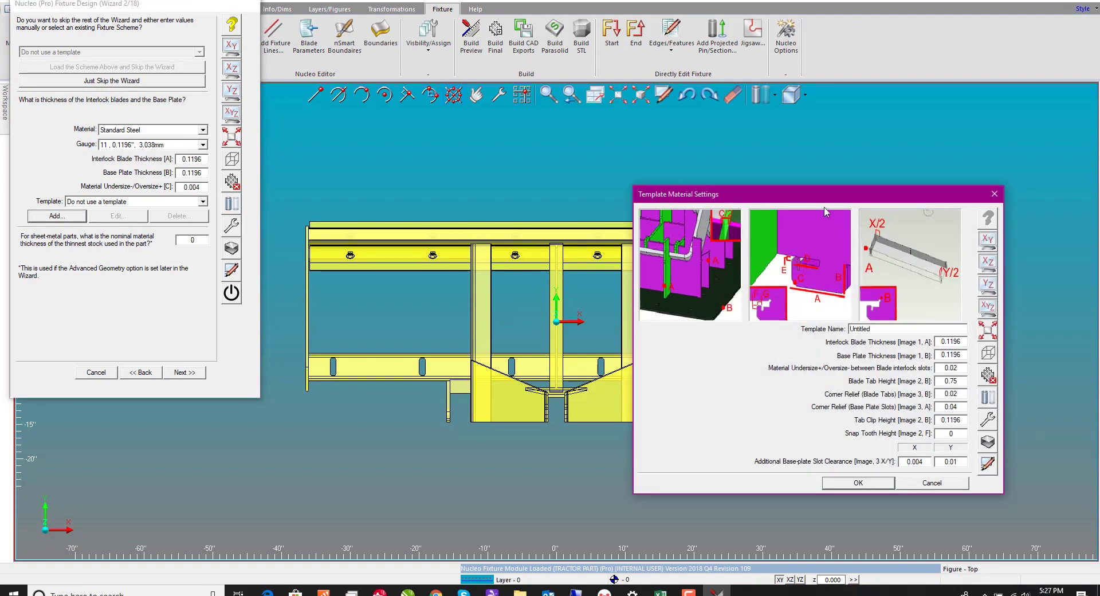
left_click_drag(824, 191, 592, 134)
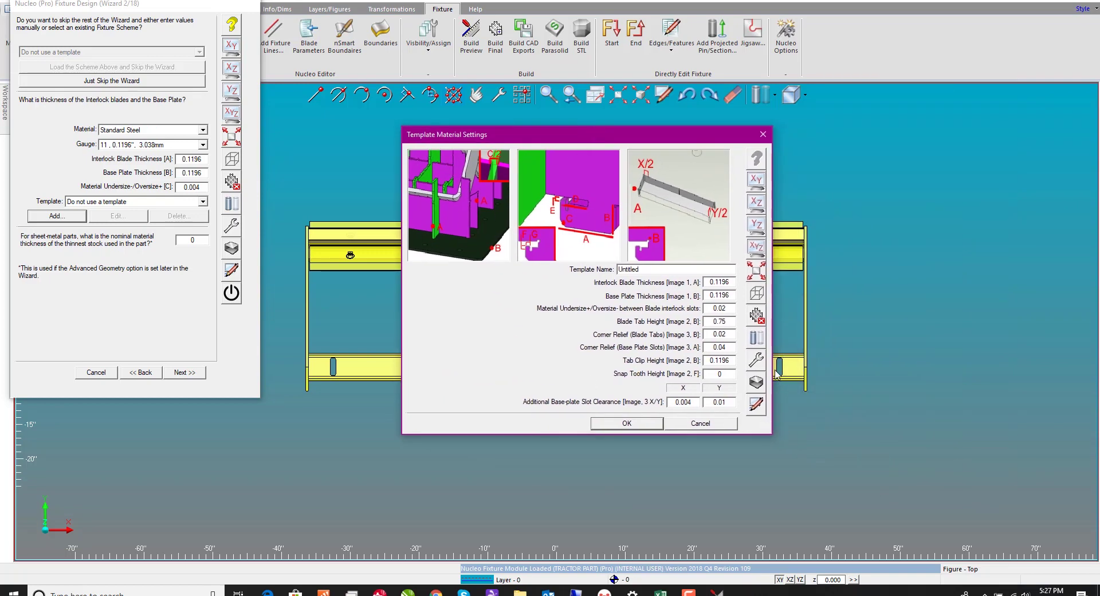
double_click(713, 282)
double_click(681, 268)
type("Fa")
double_click(722, 295)
left_click(694, 428)
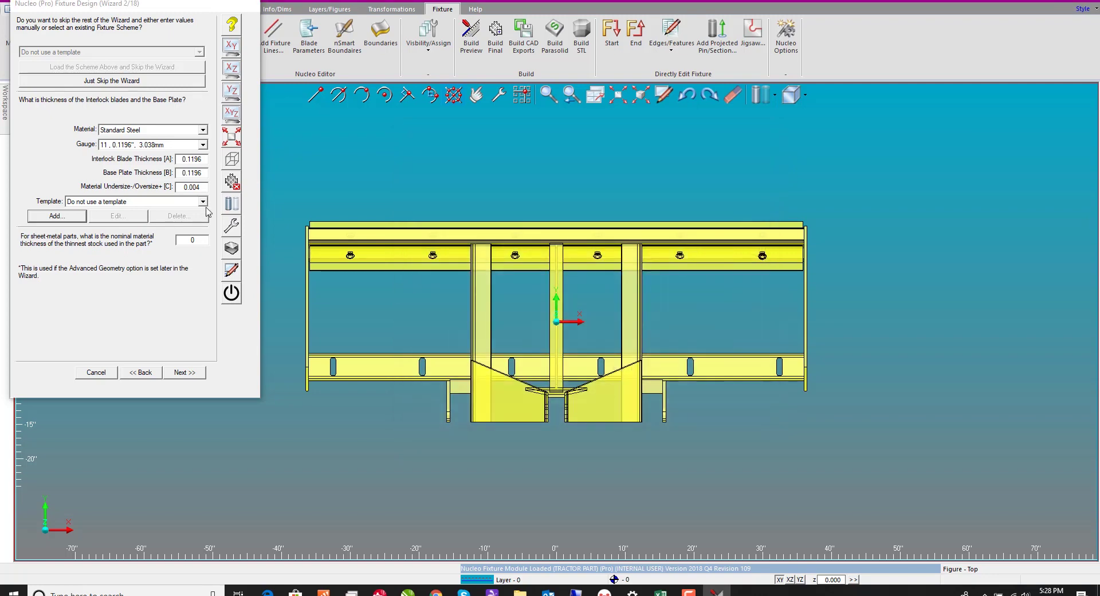
- Accept the material settings and the default blade offsets, and advance to the base plate settings
left_click(176, 376)
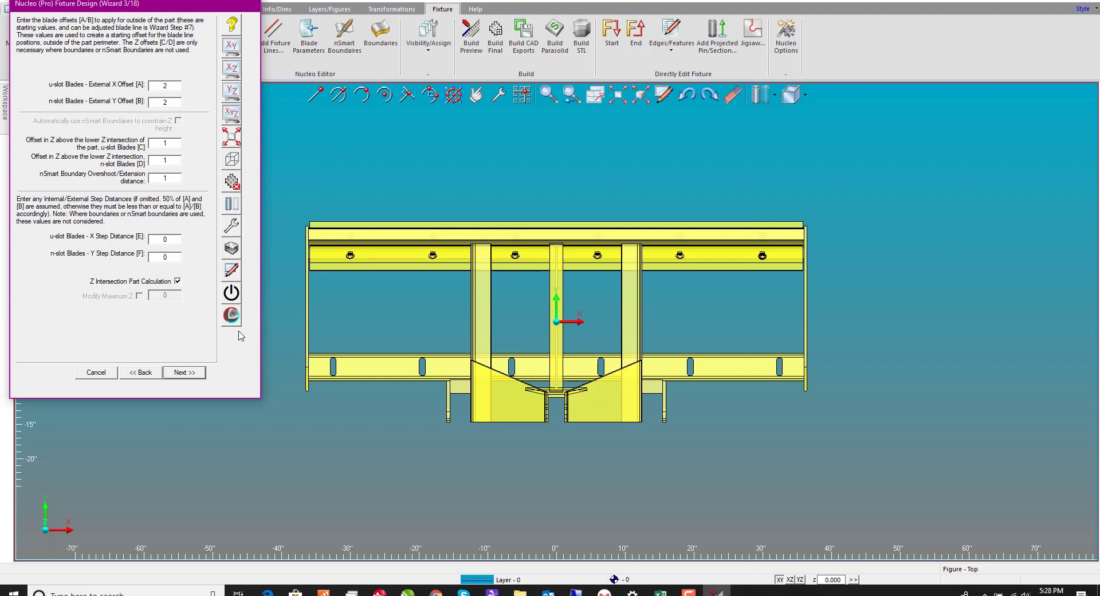
double_click(174, 89)
left_click(183, 373)
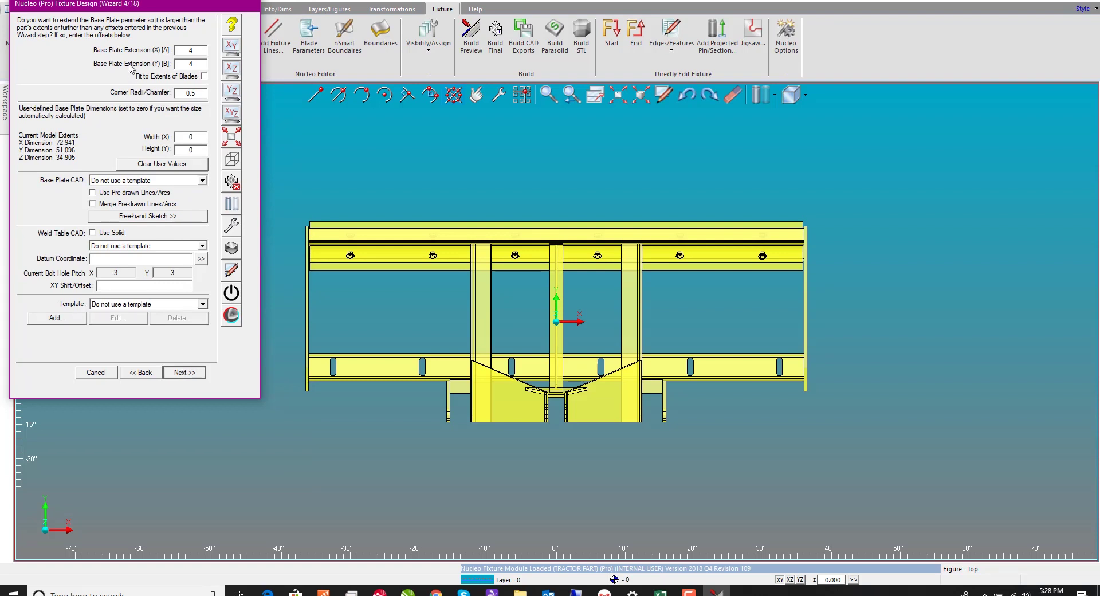
- Show the help illustration, and enable a solid weld table using the Nucleo_Trunnion-Red example table
left_click(232, 29)
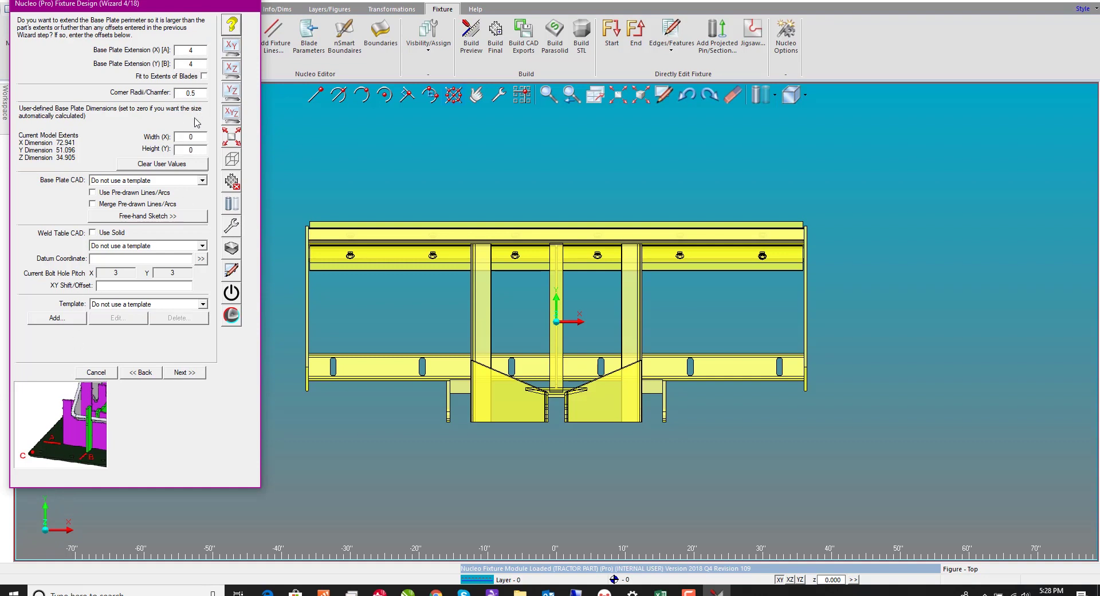
double_click(191, 137)
mouse_move(136, 184)
left_click(102, 233)
left_click(116, 247)
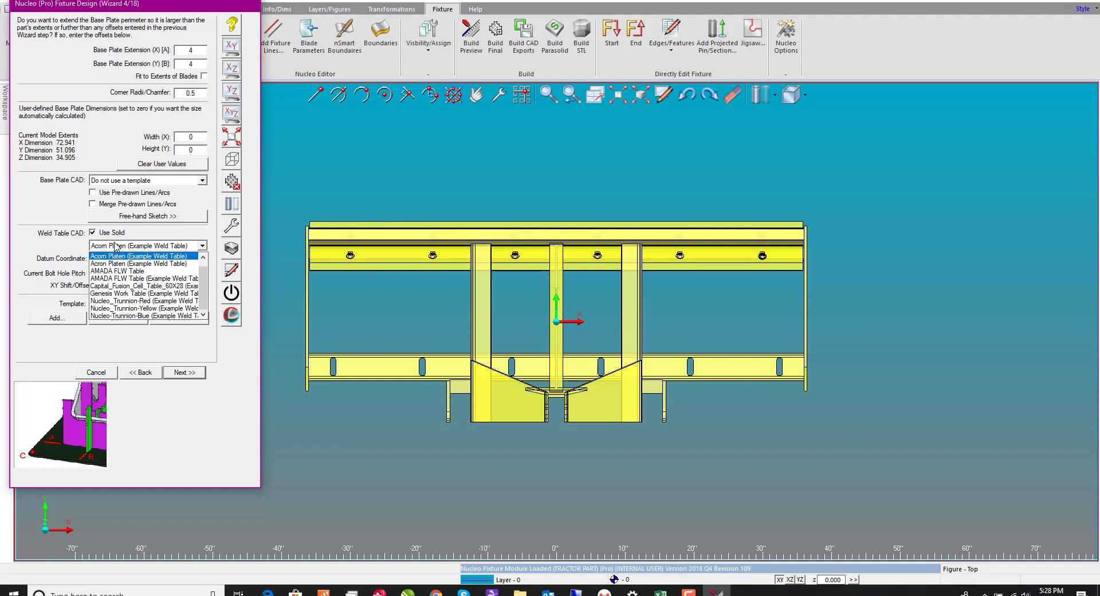
left_click(111, 302)
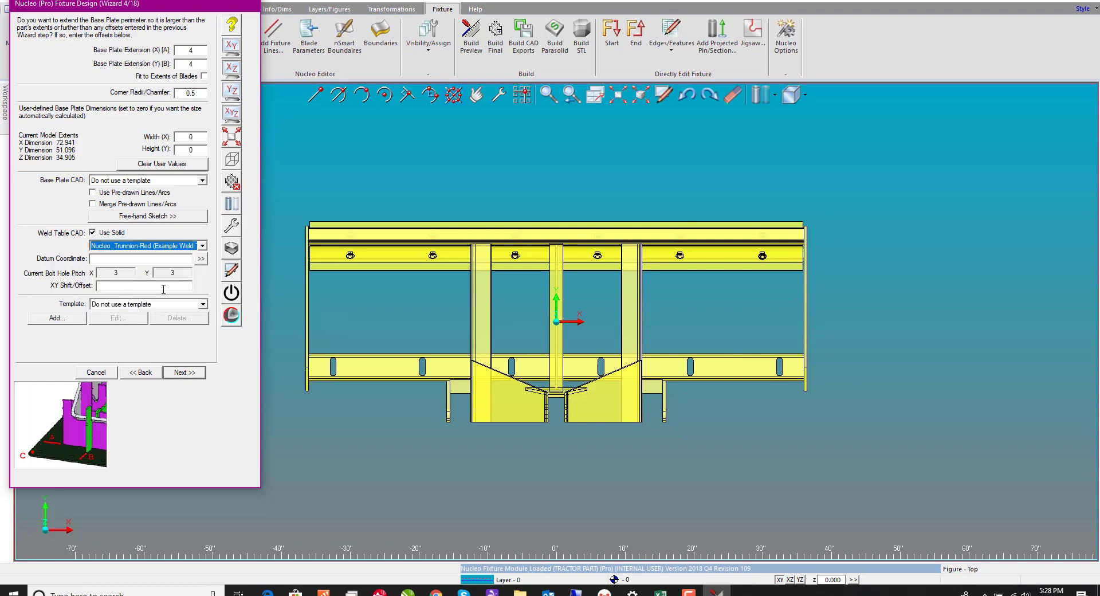
- Add a base plate template with the default settings, and delete that template again
left_click(64, 318)
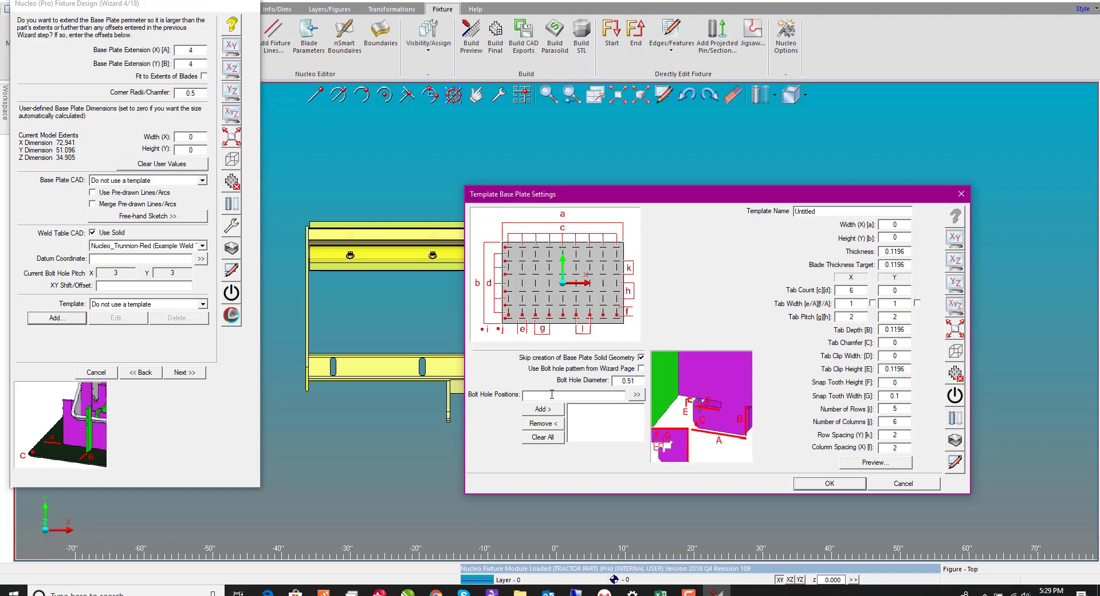
left_click(811, 486)
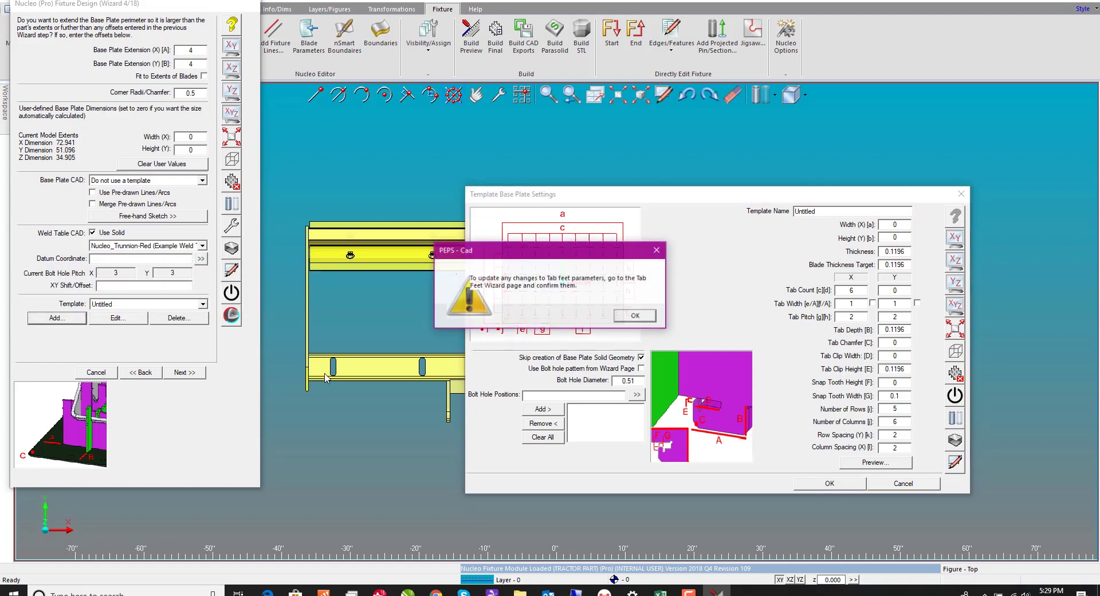
left_click(636, 316)
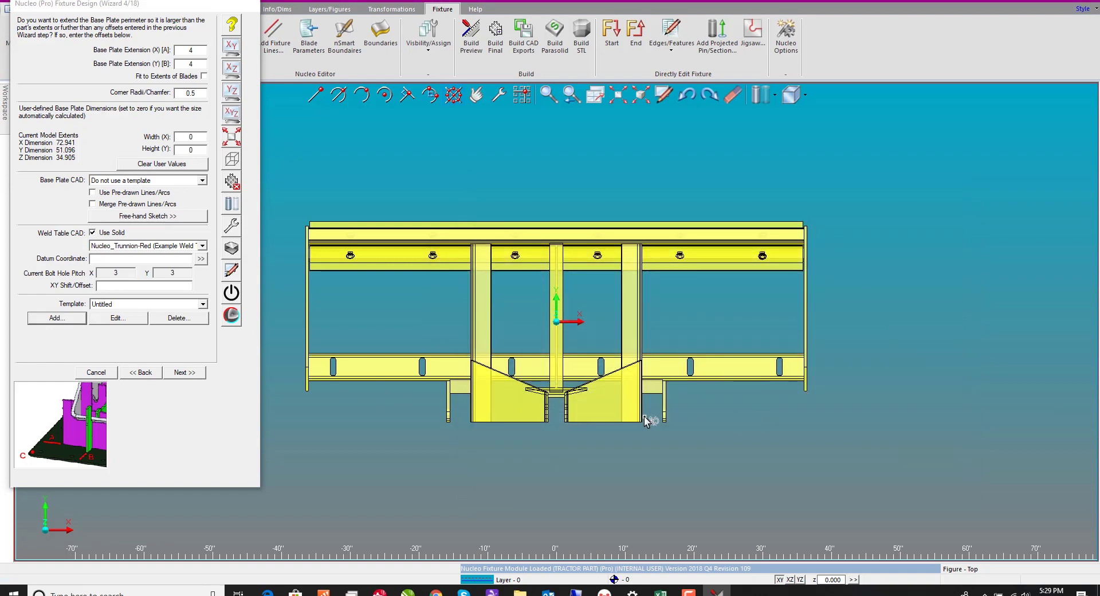
left_click(167, 318)
key("Return")
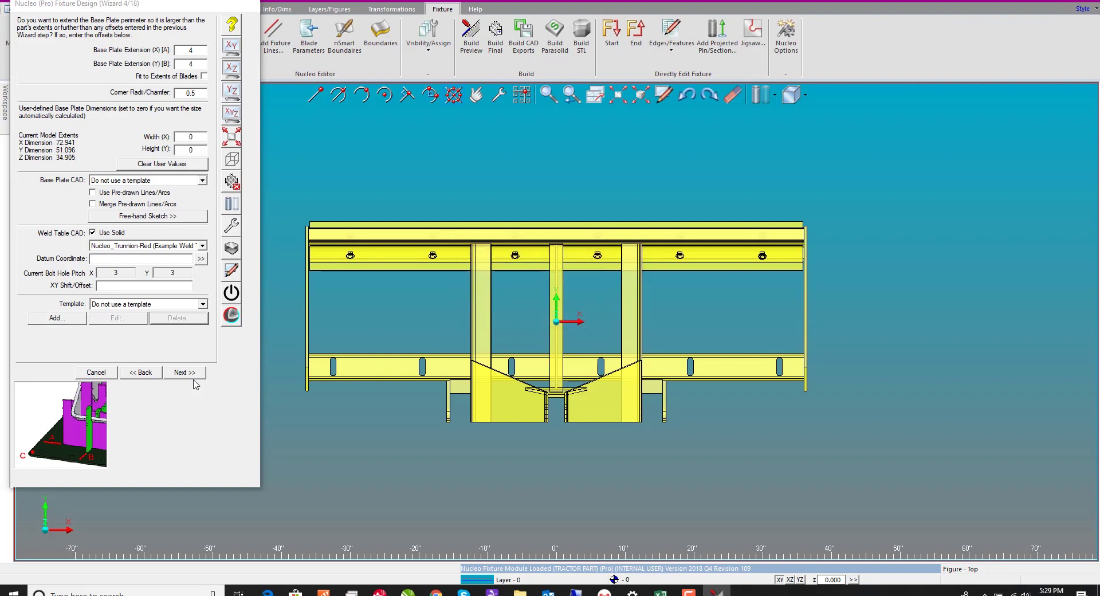
- Advance to the boundary settings and start creating a 3D boundary
left_click(191, 373)
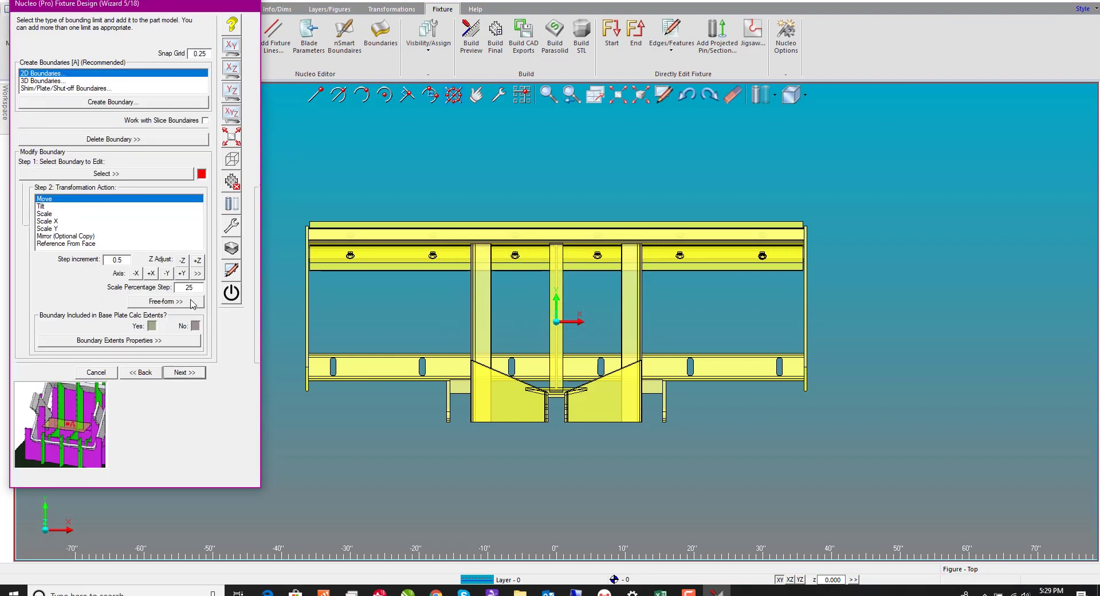
left_click(41, 82)
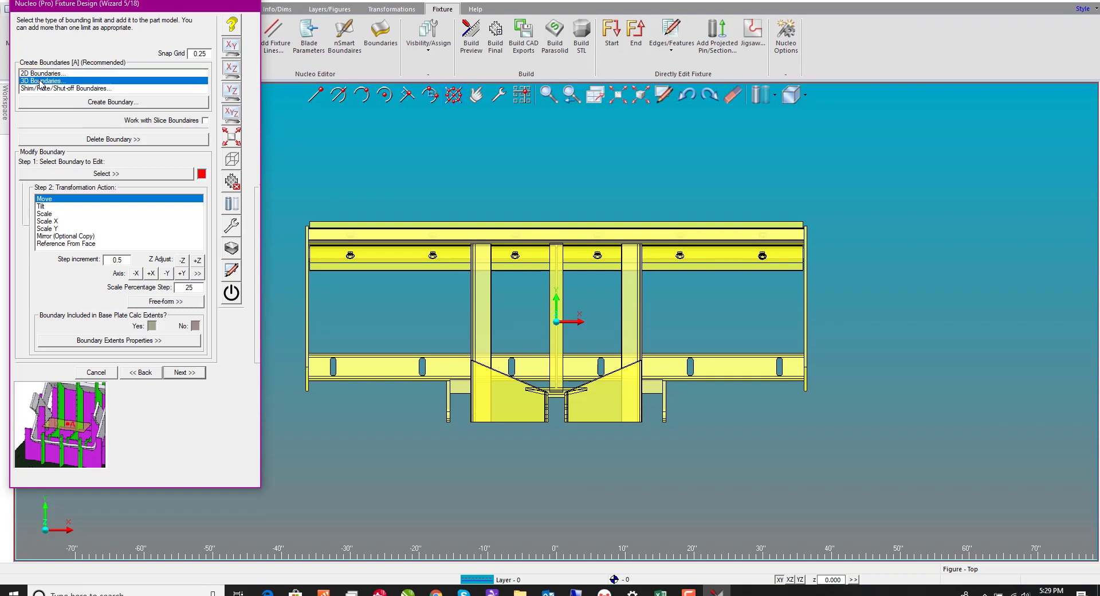
left_click(60, 103)
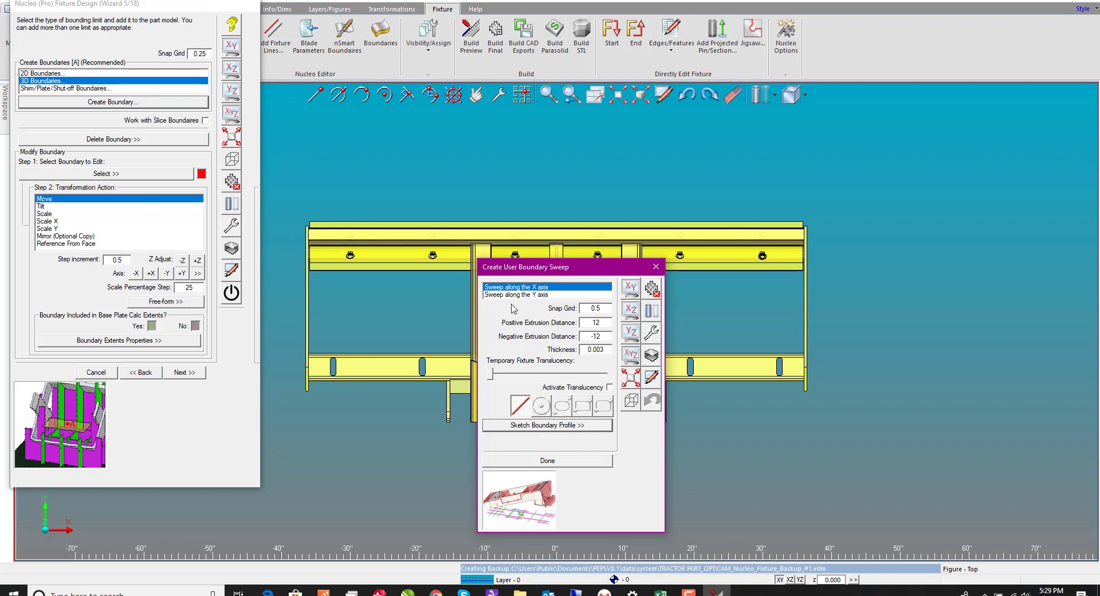
- Sketch the X-axis sweep boundary profile just above the part, level at 21 inches and rising over the A-frame to about 31.5 inches
left_click(523, 426)
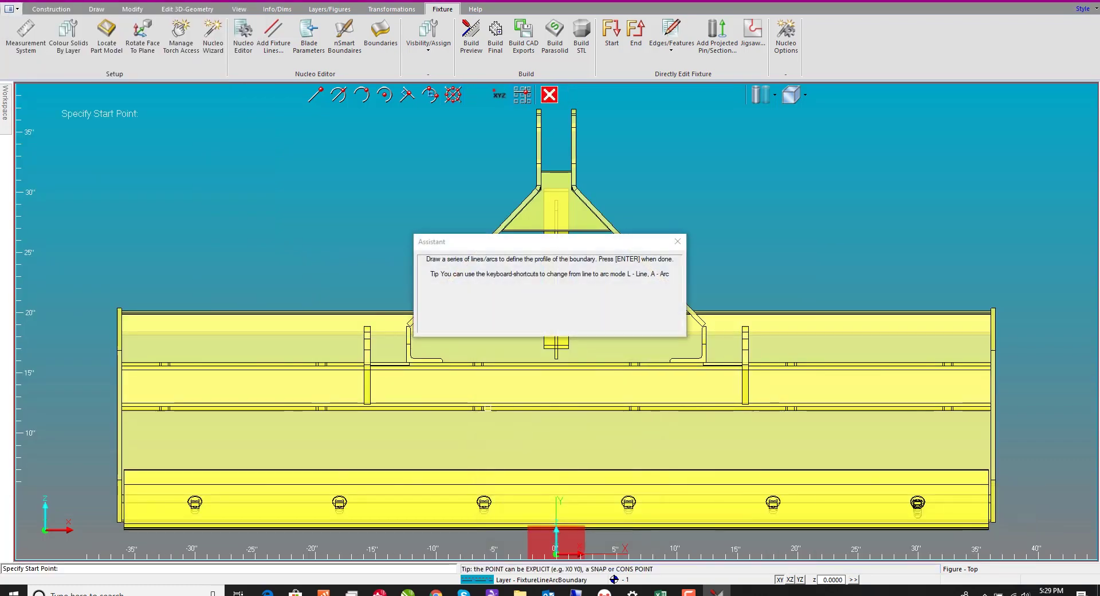
mouse_move(642, 236)
left_mouse_down()
mouse_move(951, 101)
mouse_move(973, 113)
left_mouse_up()
scroll(71, 402, "down", 3)
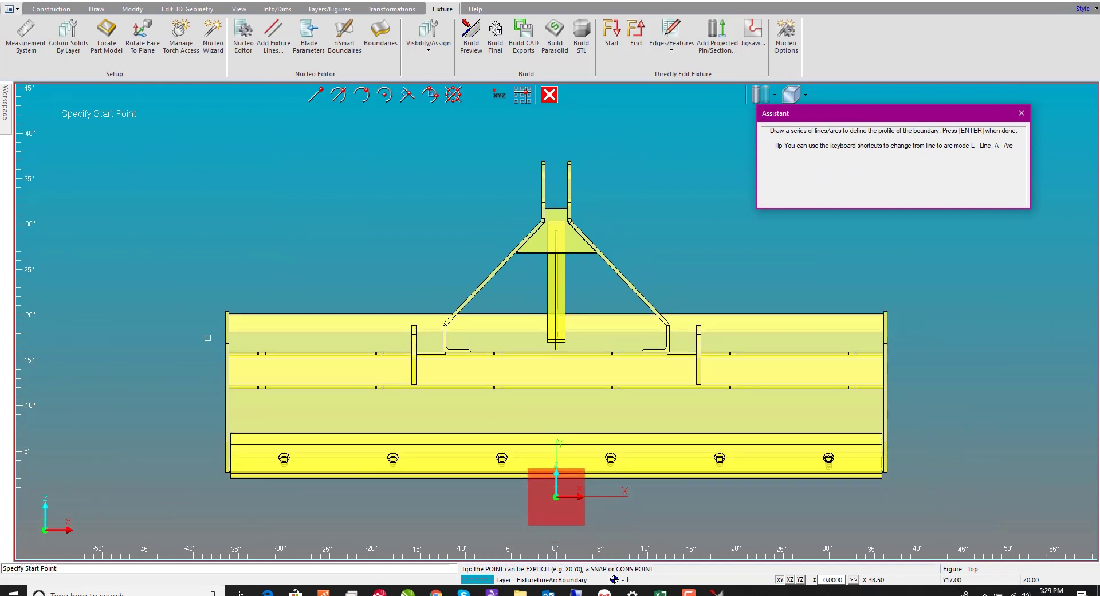
left_click(167, 305)
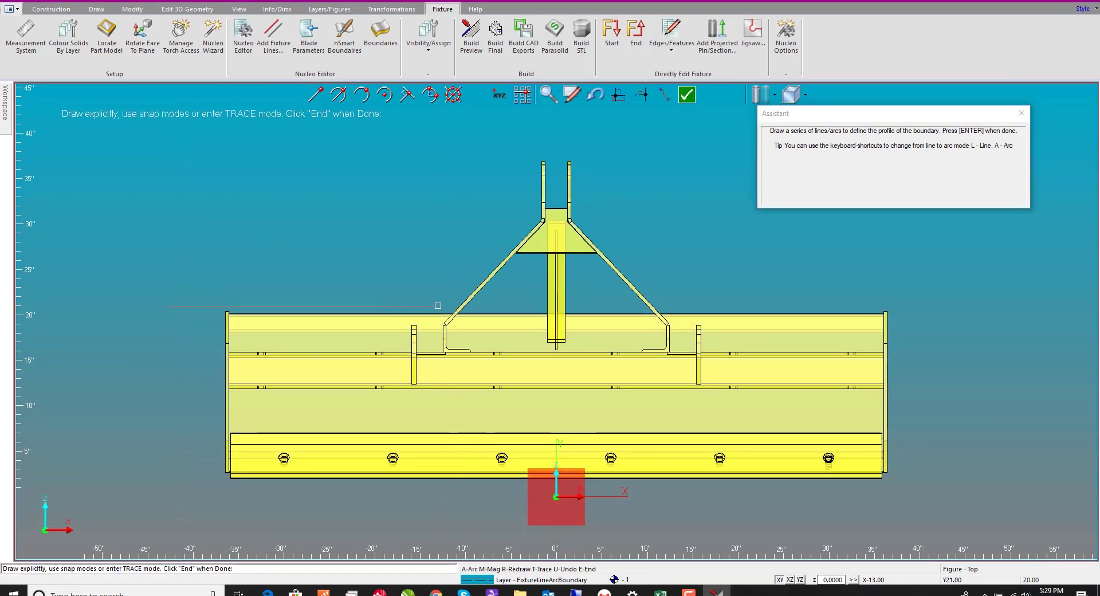
left_click(442, 308)
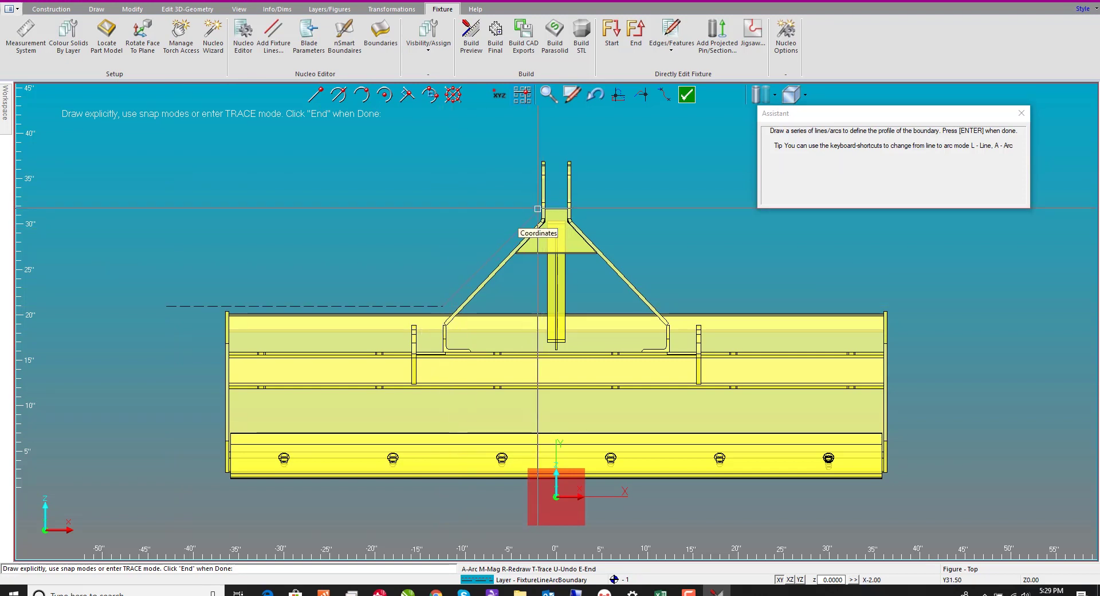
left_click(538, 210)
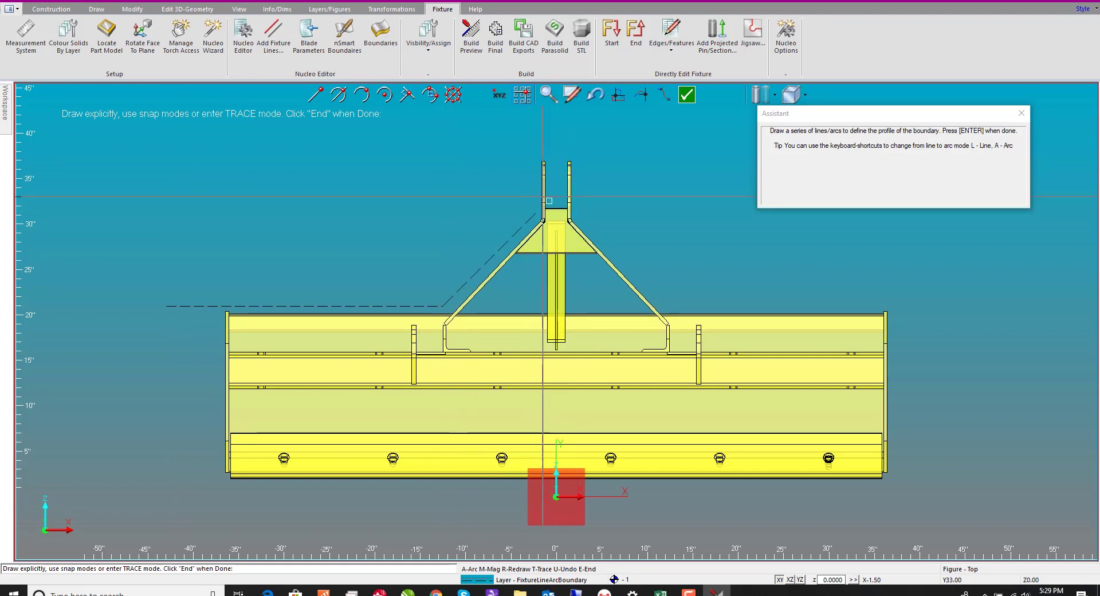
left_click(575, 210)
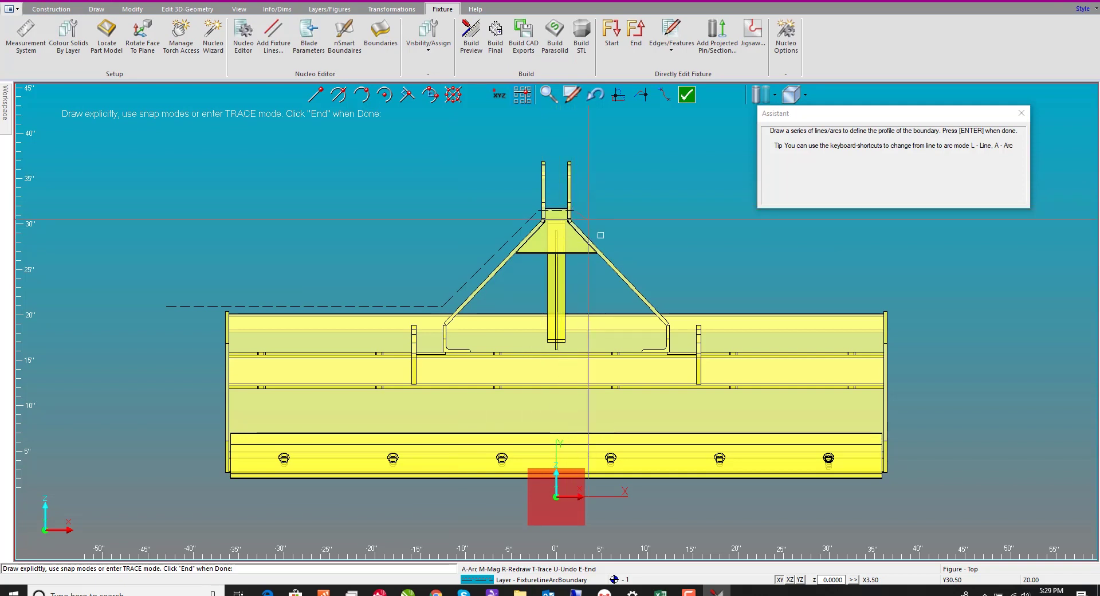
left_click(669, 304)
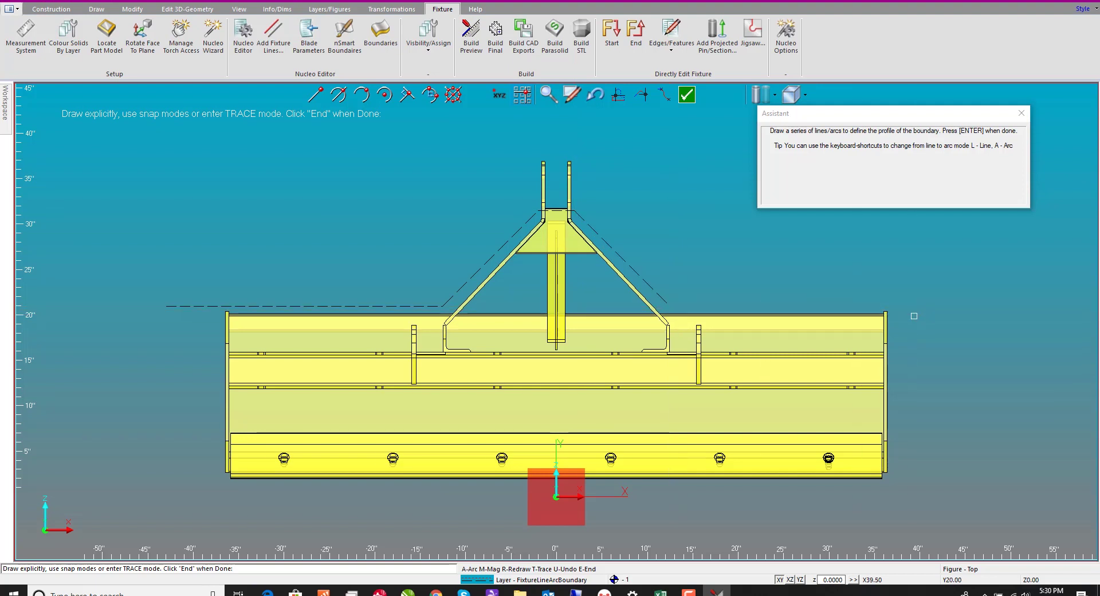
left_click(937, 306)
key("Return")
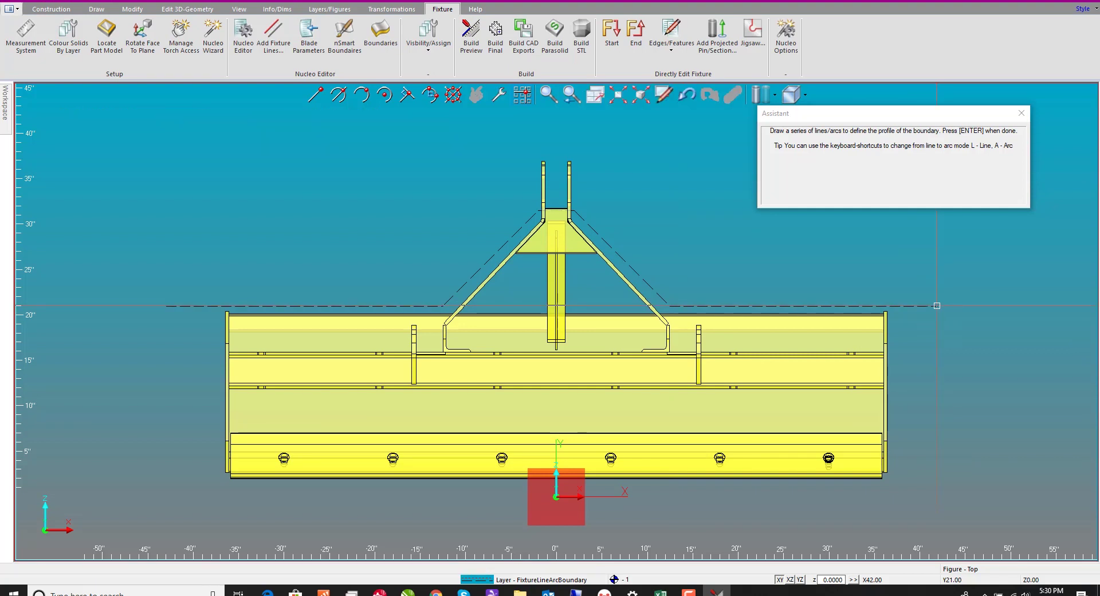
- Define a straight sweep path for the boundary about 43 inches long across the part's depth, at a height of about 35 inches
left_click(598, 316)
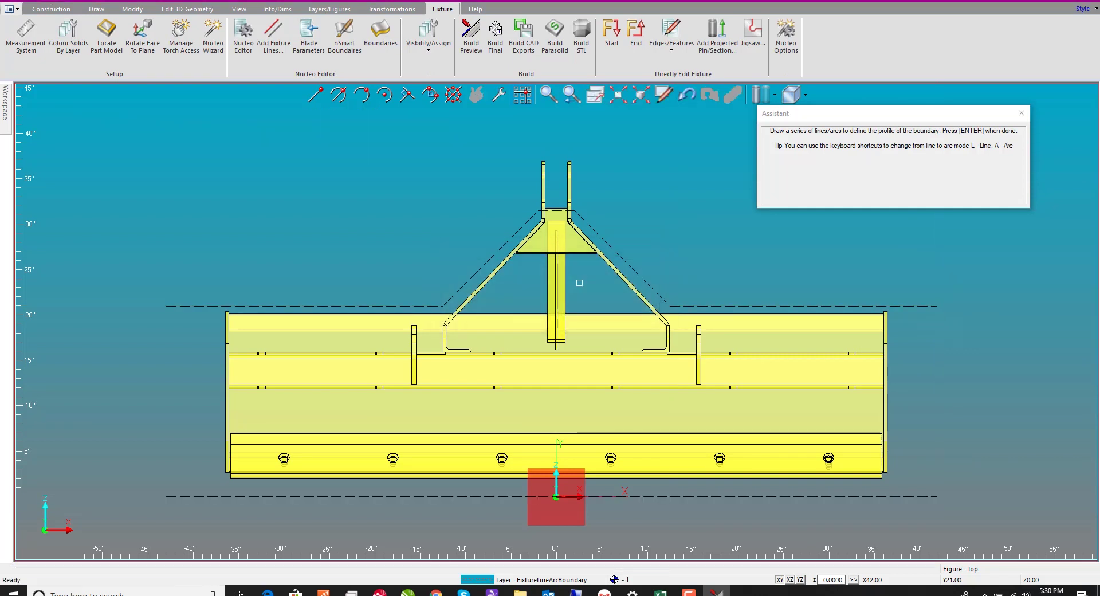
left_click(299, 131)
left_click_drag(806, 112, 829, 174)
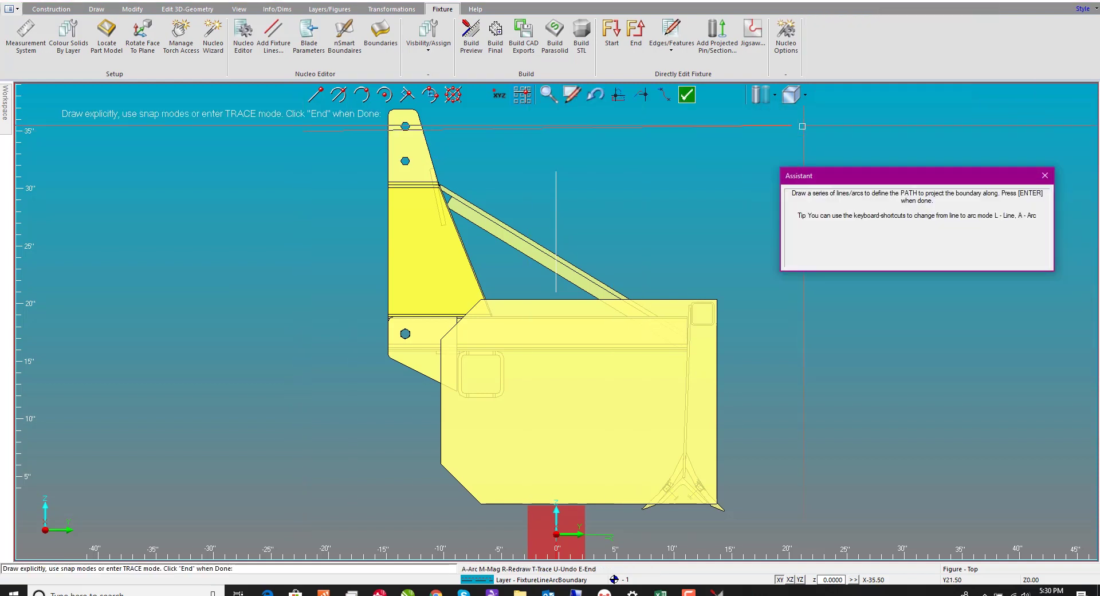
left_click(799, 130)
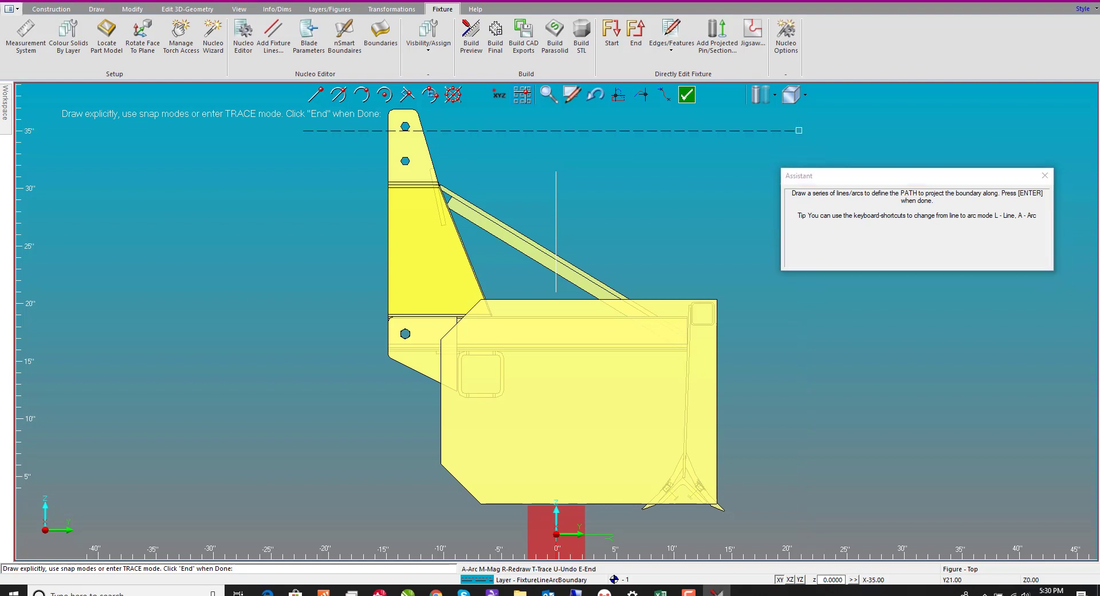
key("Return")
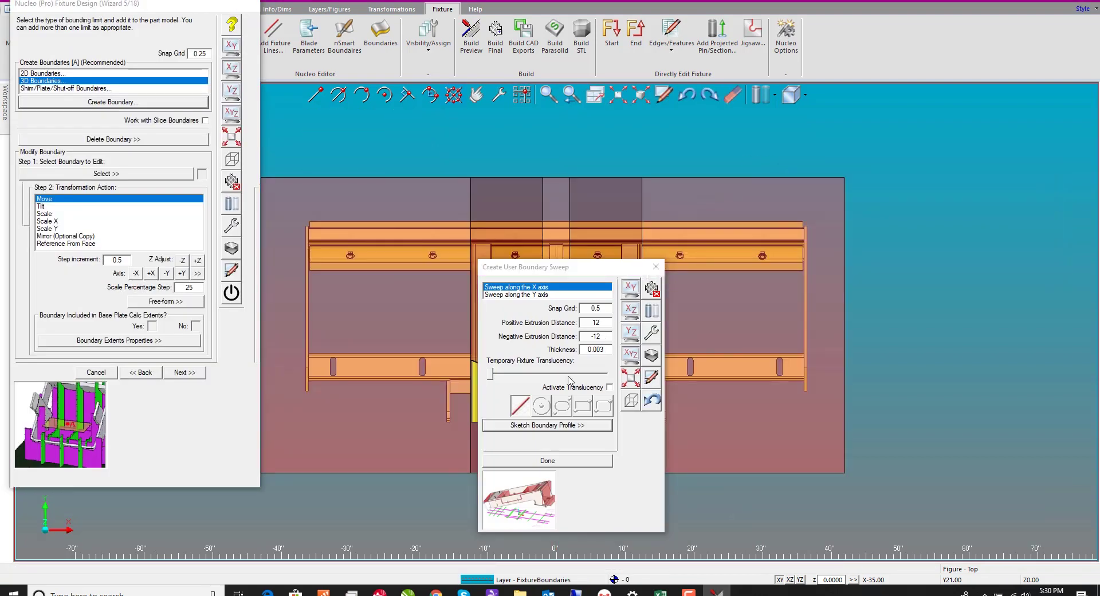
- Sketch a Y-axis sweep boundary profile level at about 32.5 inches over the upright, sloping above the diagonal brace, then level at 21 inches
middle_click_drag(385, 345, 556, 252)
left_click_drag(550, 266, 224, 177)
middle_click_drag(655, 354, 564, 279)
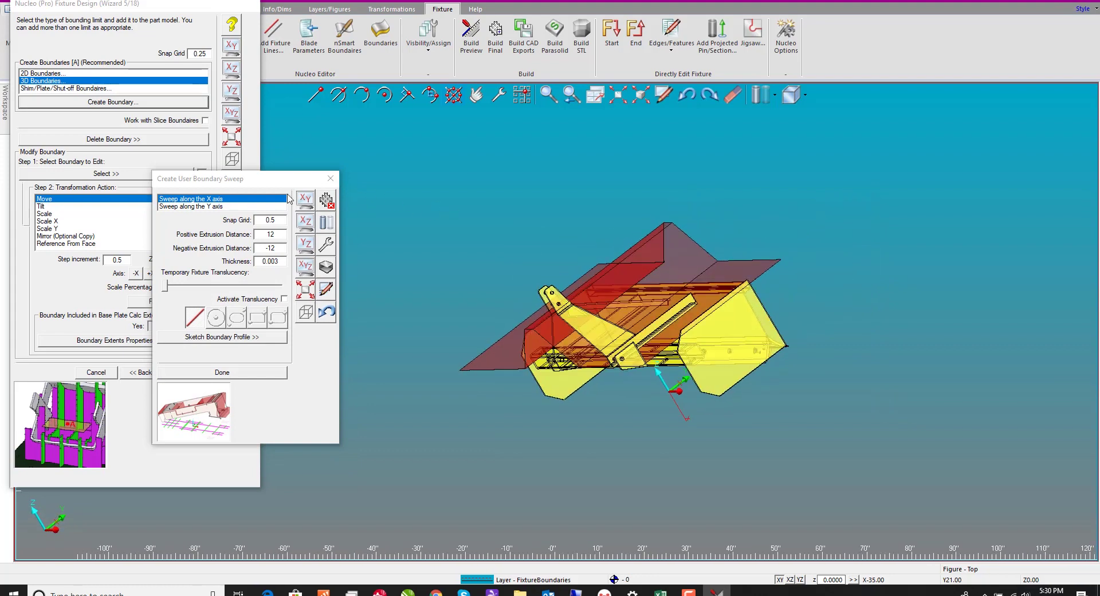
left_click(177, 206)
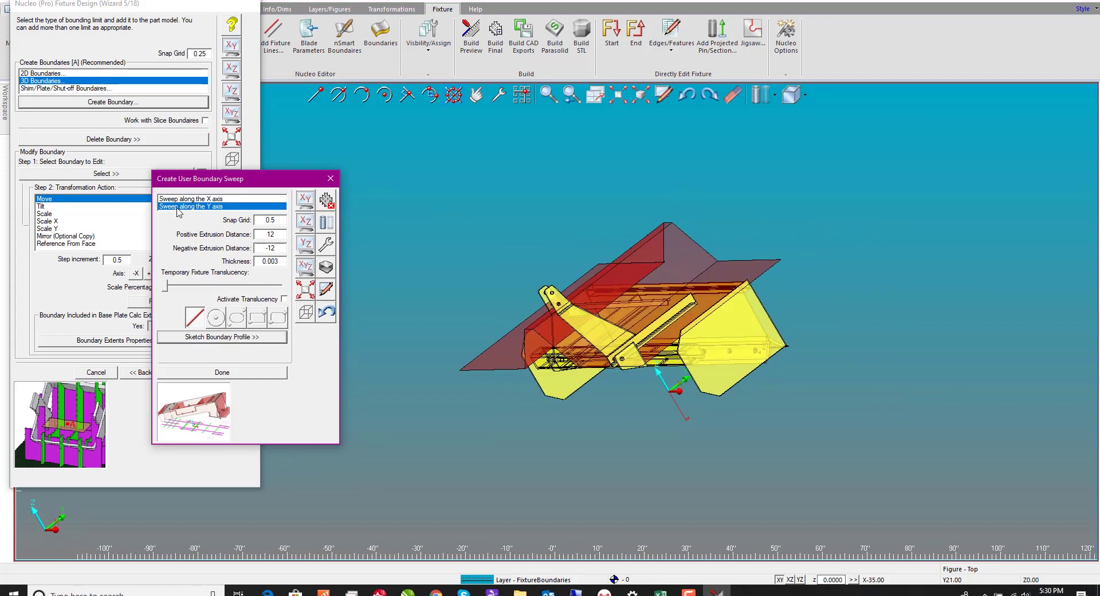
left_click(222, 337)
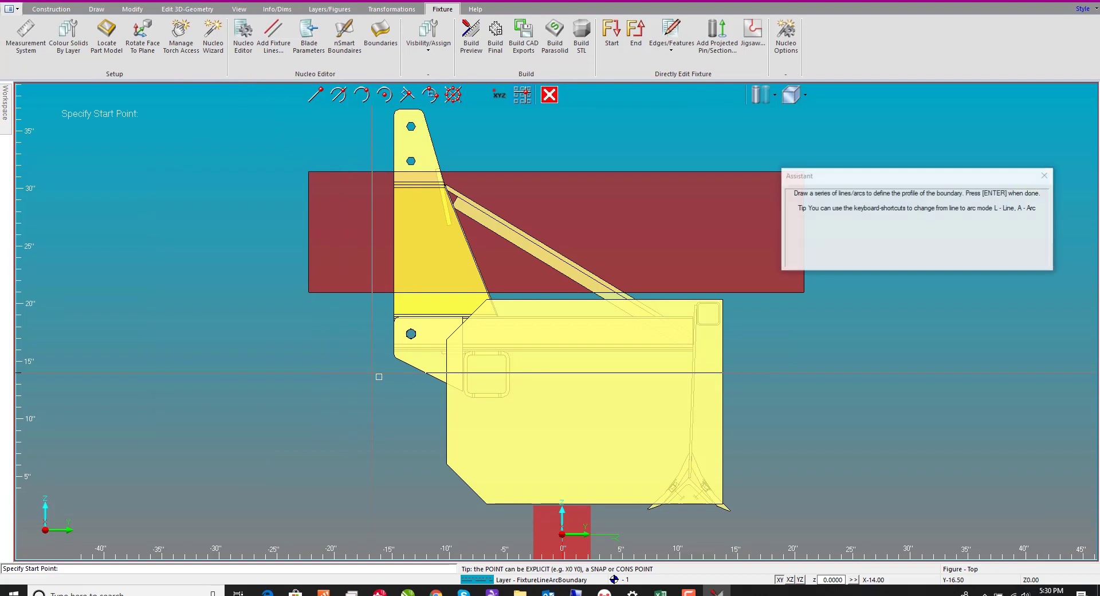
left_click(304, 161)
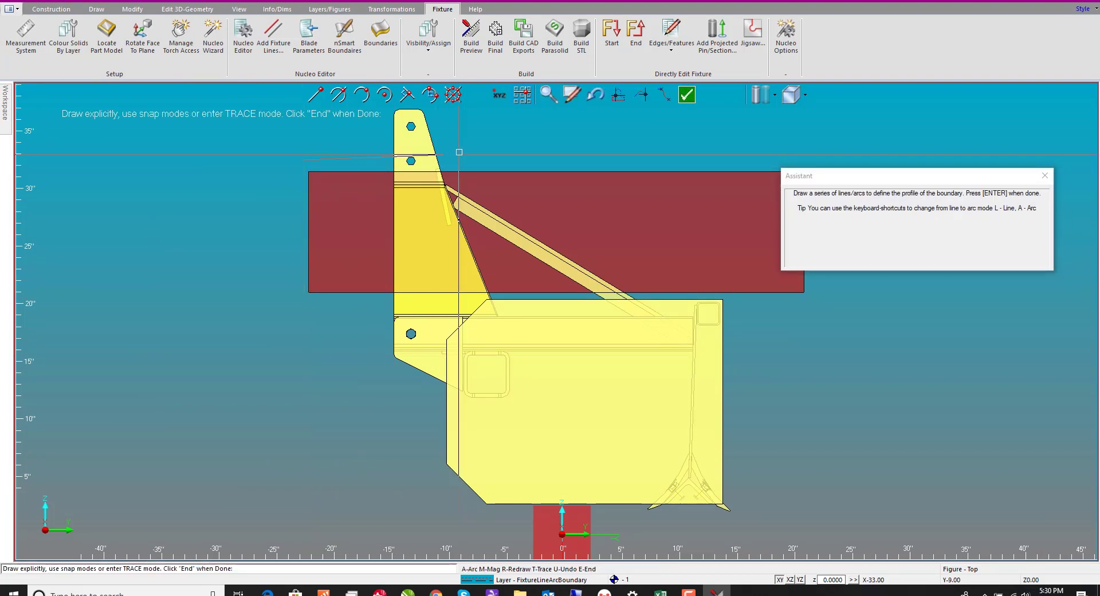
left_click(459, 160)
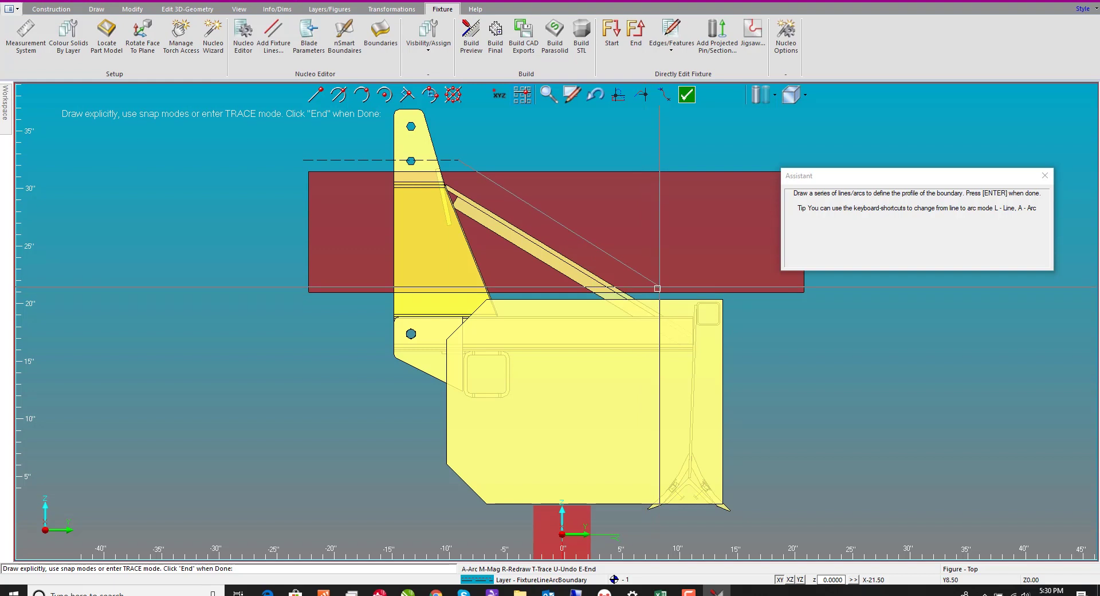
left_click(660, 292)
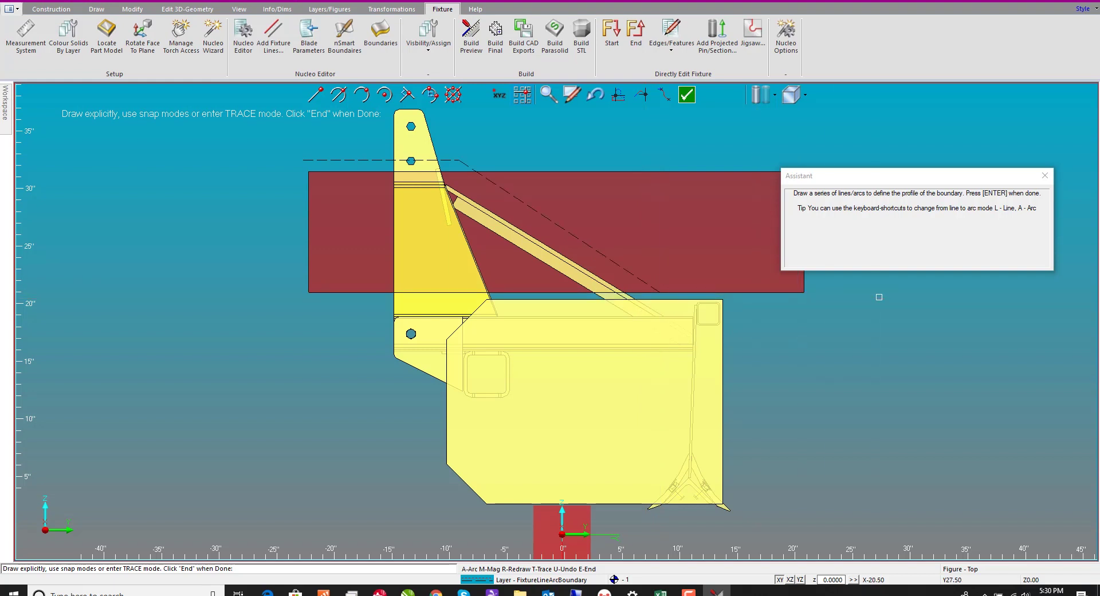
key("Return")
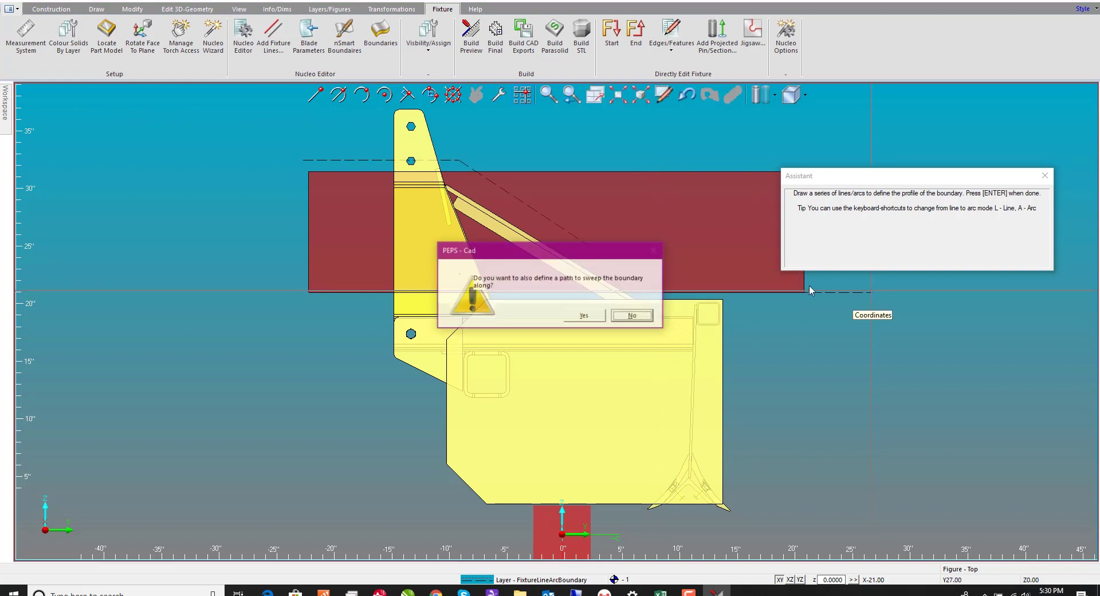
- Define a straight sweep path about 29 inches long for the second boundary, centred over the A-frame at about 31.5 inches high
left_click(573, 317)
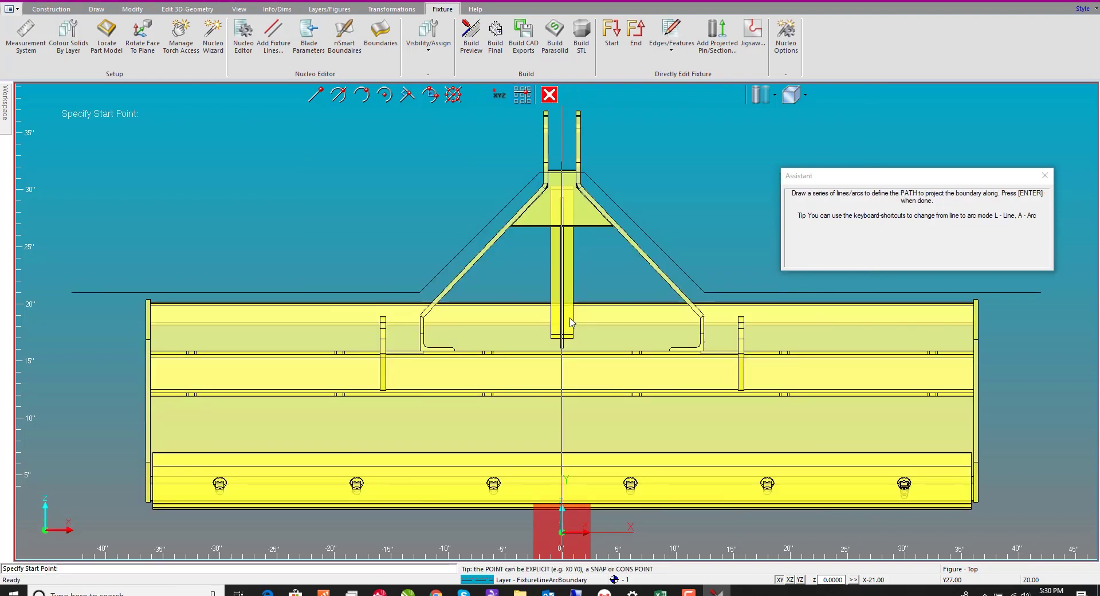
left_click(394, 173)
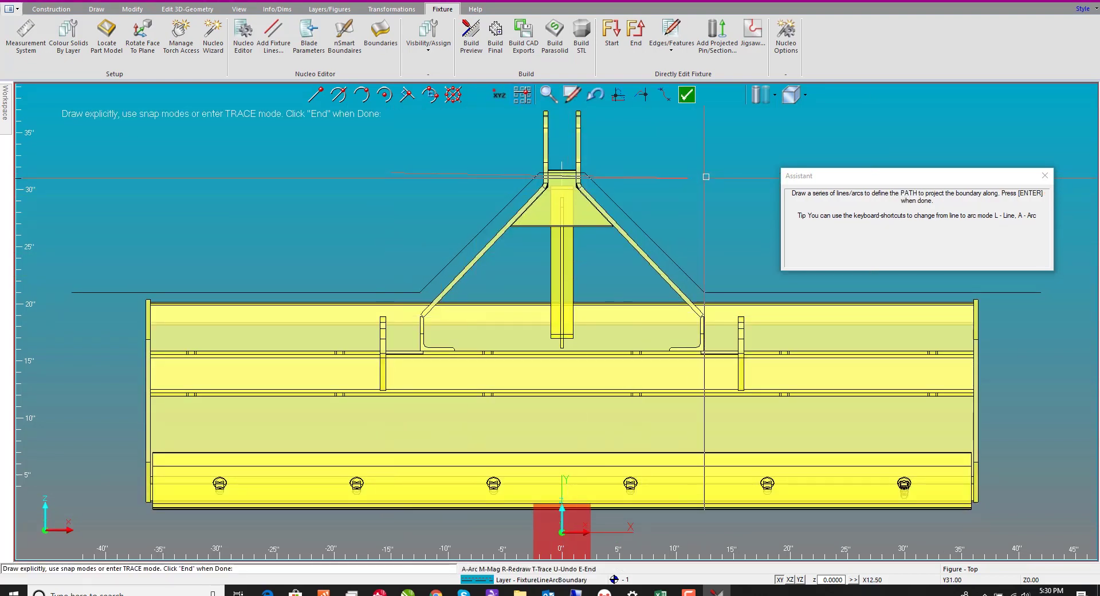
key("Return")
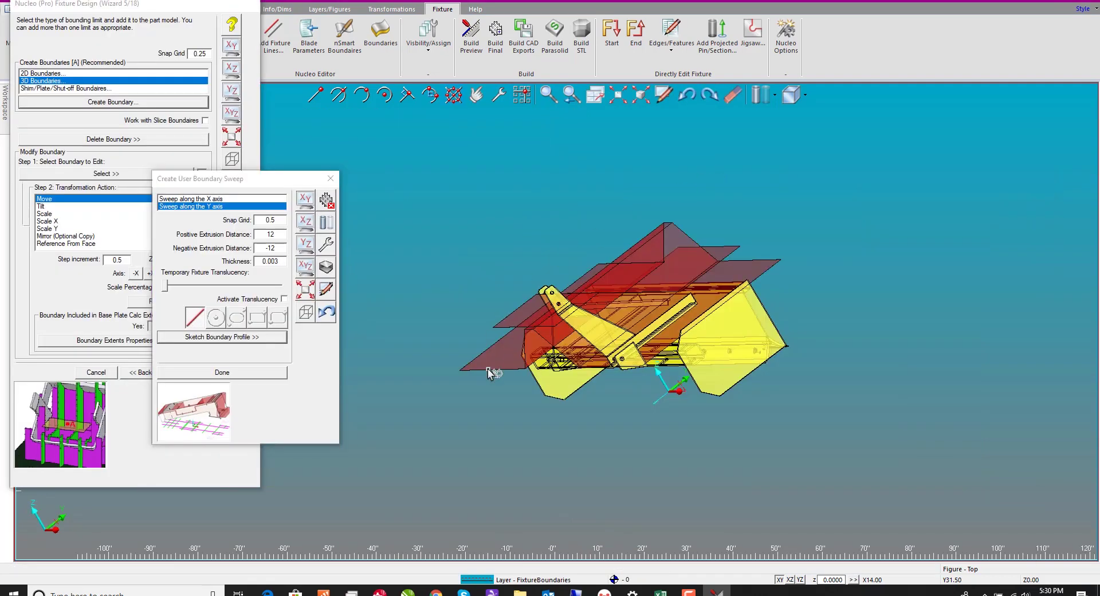
- Check both swept boundaries in top and isometric views, and finish the boundary sweep creation
middle_click_drag(622, 287, 447, 321)
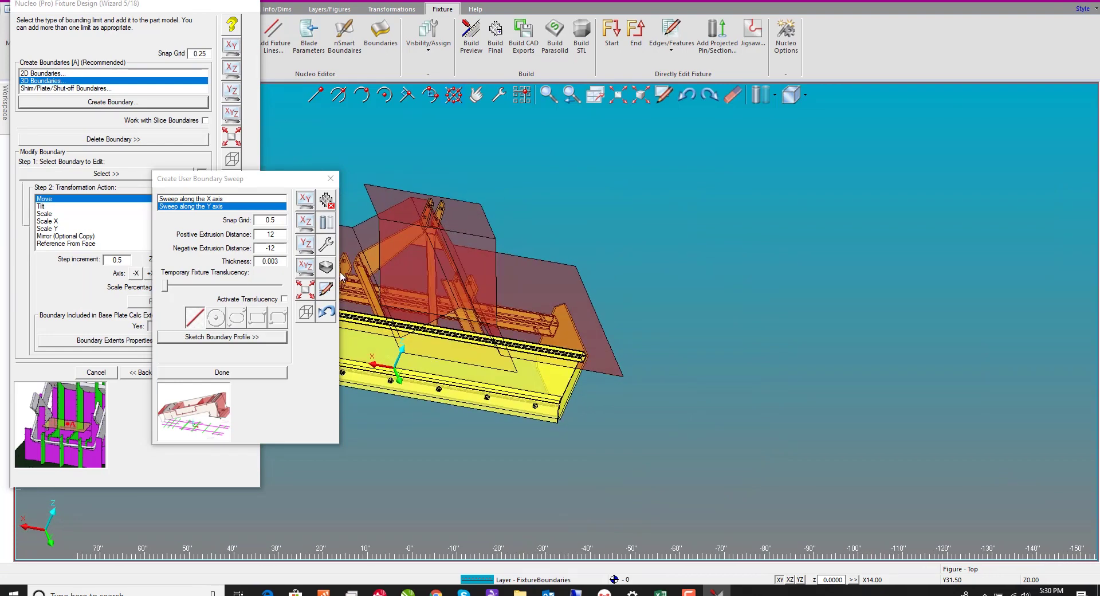
left_click(304, 198)
left_click(305, 289)
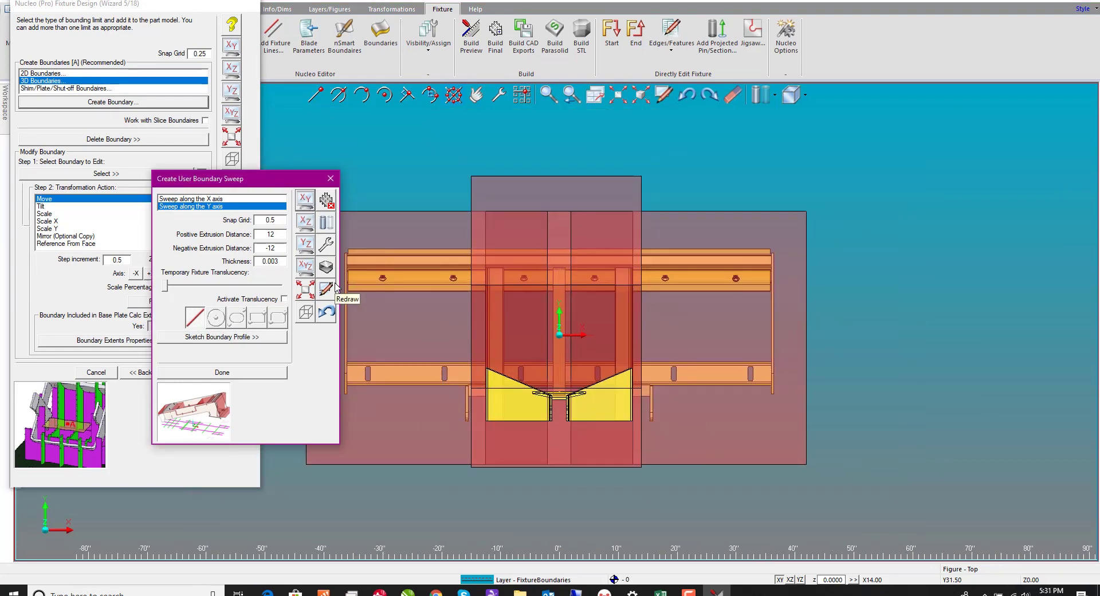
left_click(305, 265)
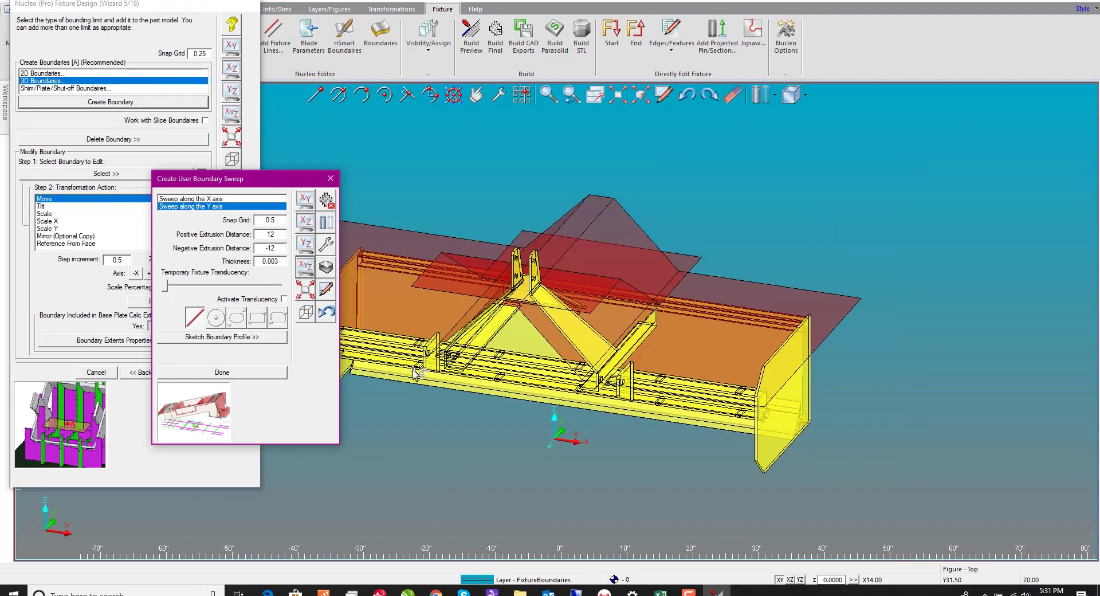
left_click(258, 376)
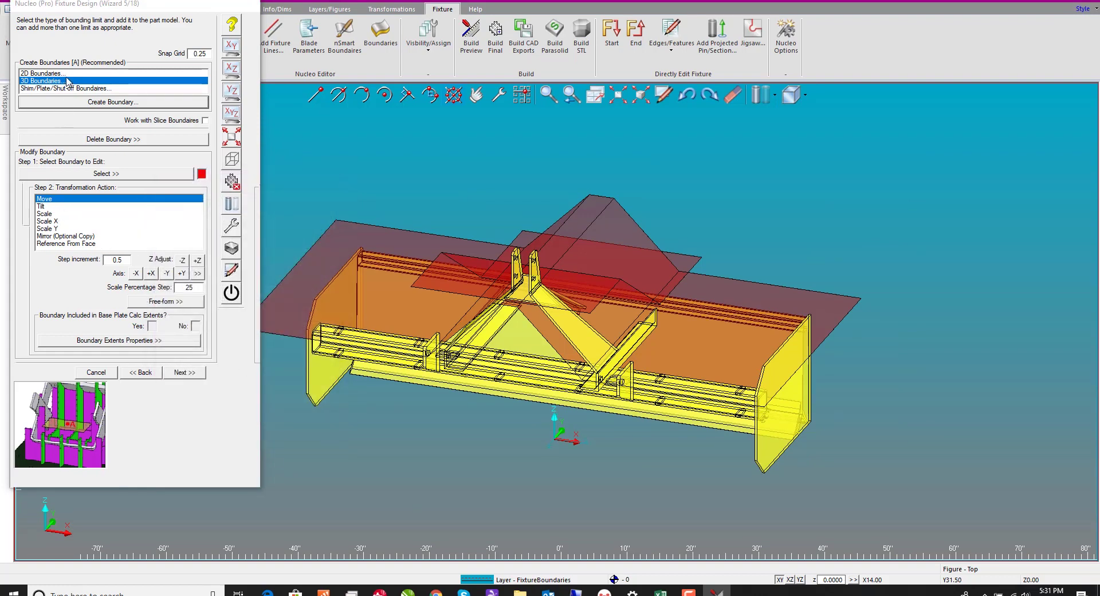
- Show the 2D boundary styles with the hybrid line/arc style selected, and close them without creating a boundary
double_click(68, 73)
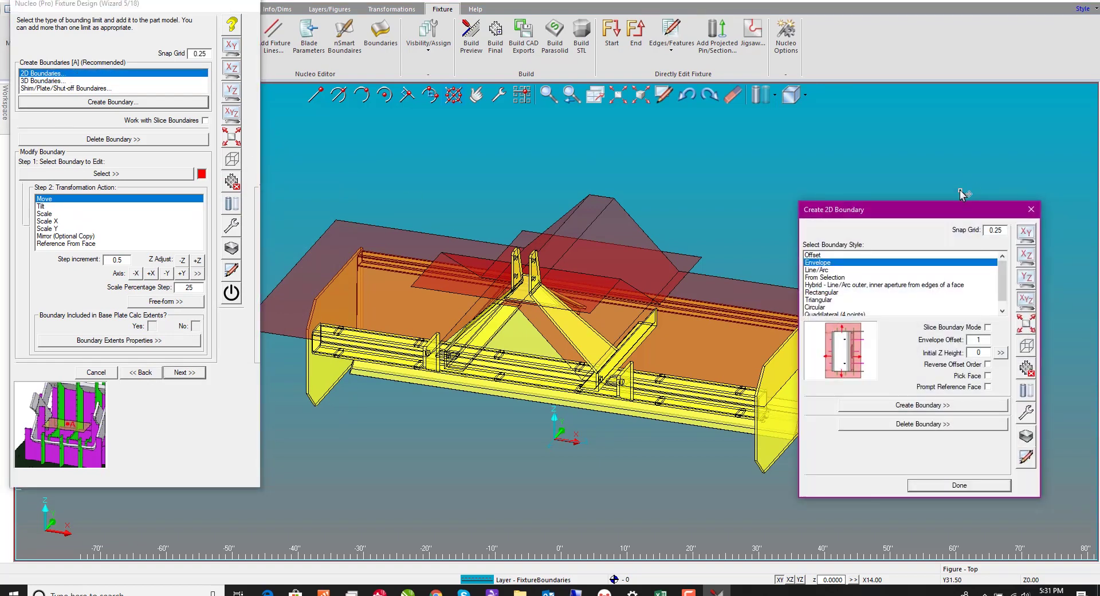
left_click(819, 270)
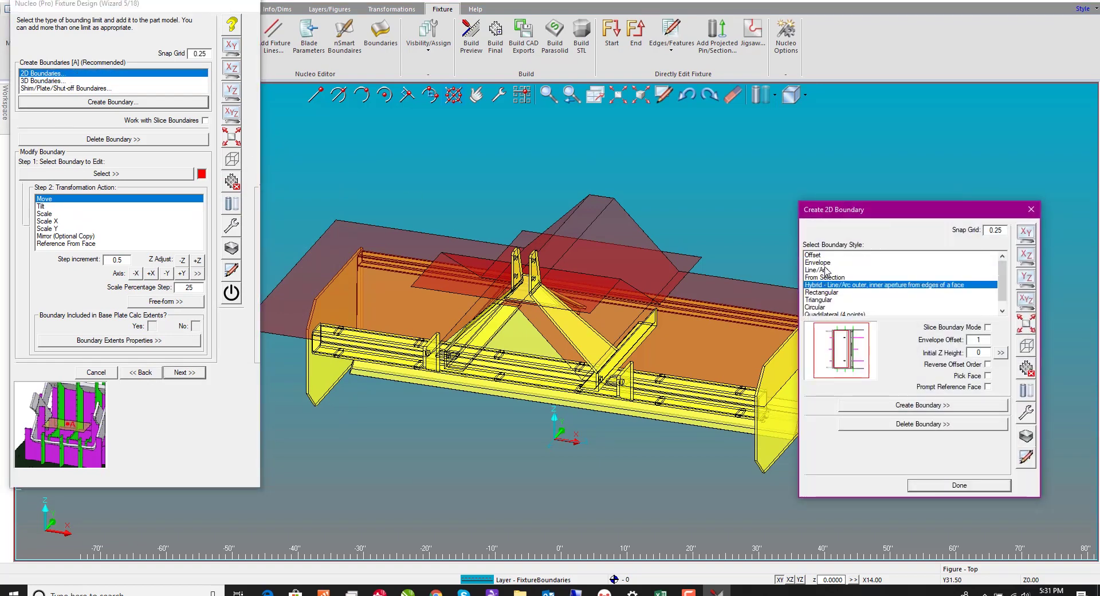
left_click(931, 486)
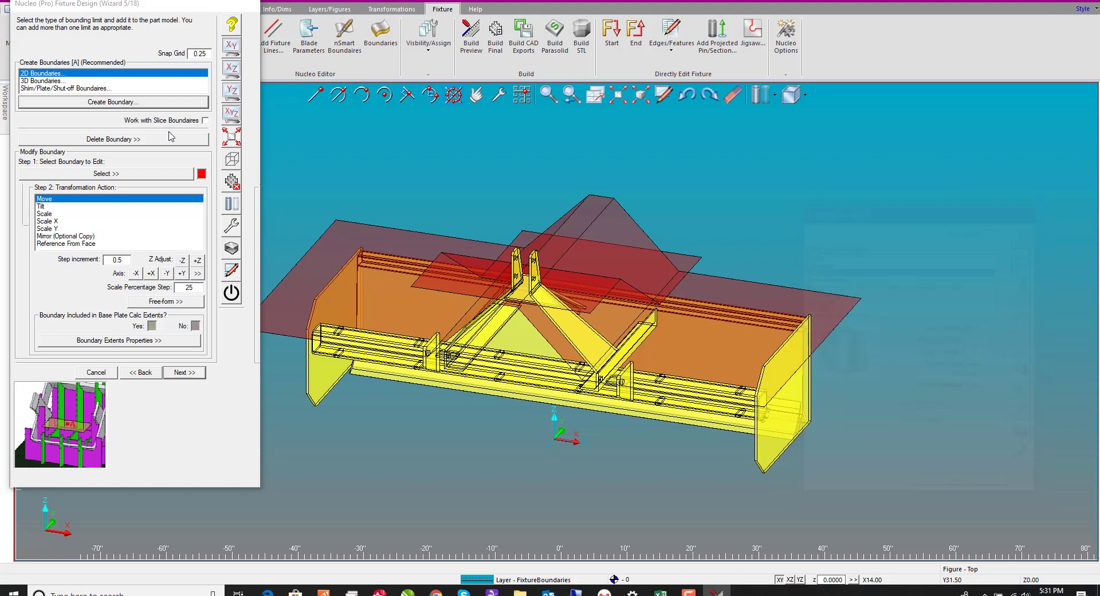
- Show the shim/plate/shut-off boundary options without creating one, and advance to the multi-part fixture settings
left_click(67, 88)
left_click(77, 102)
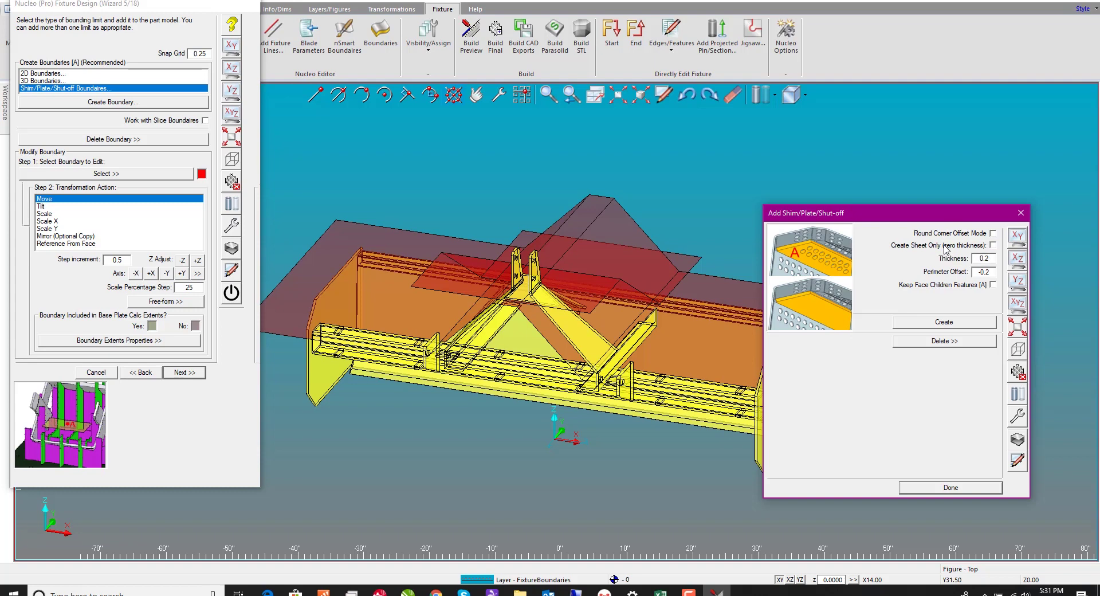
left_click(951, 488)
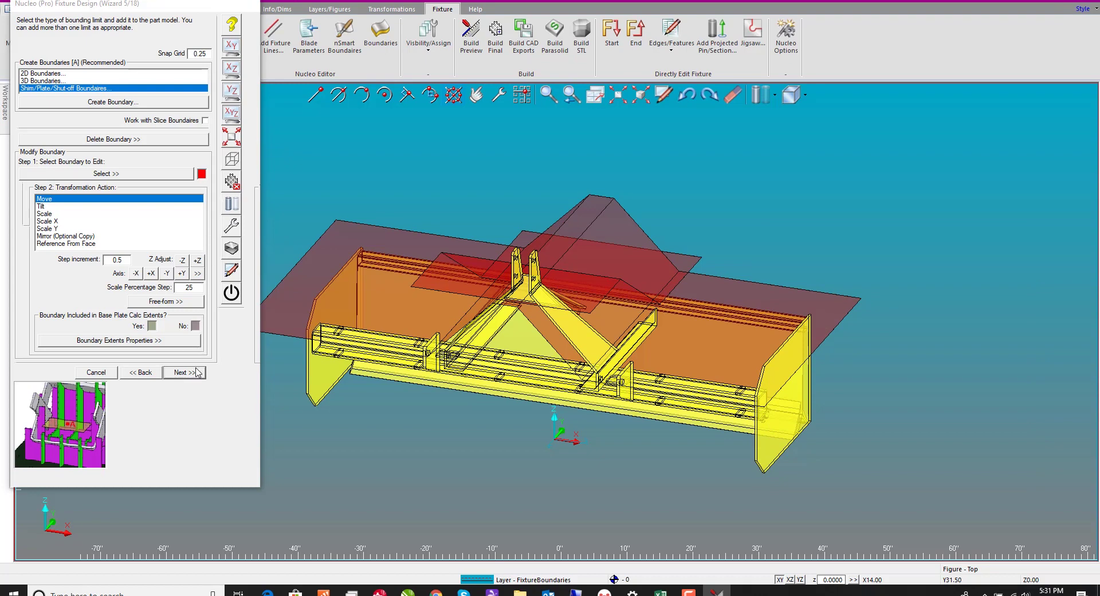
left_click(197, 373)
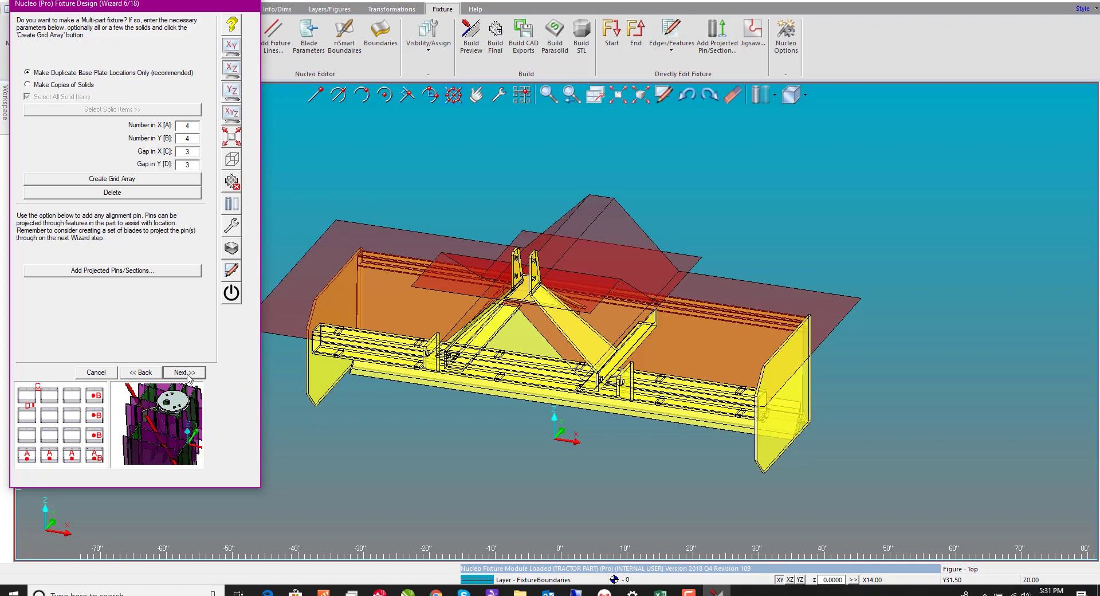
- Show the projected pin/section options without creating one, and advance to the blade pitch settings
left_click(158, 271)
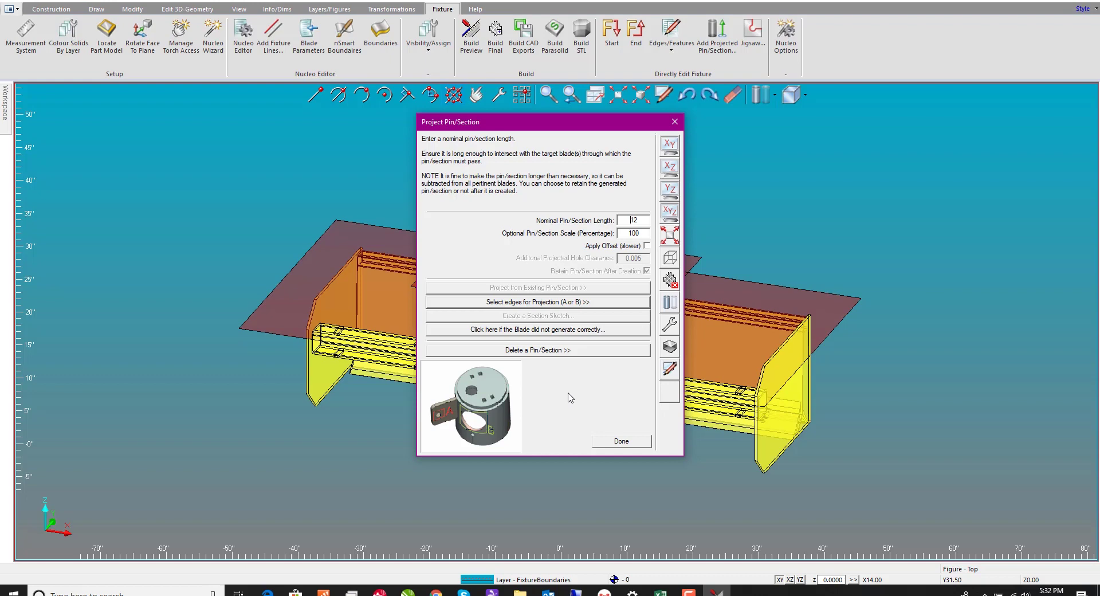
left_click(622, 440)
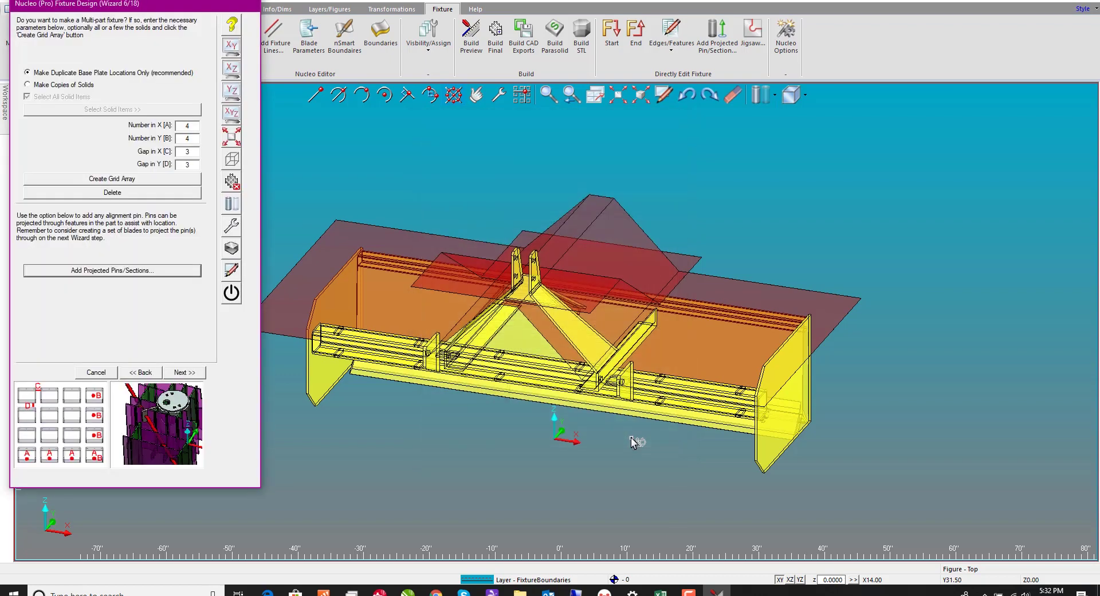
left_click(184, 372)
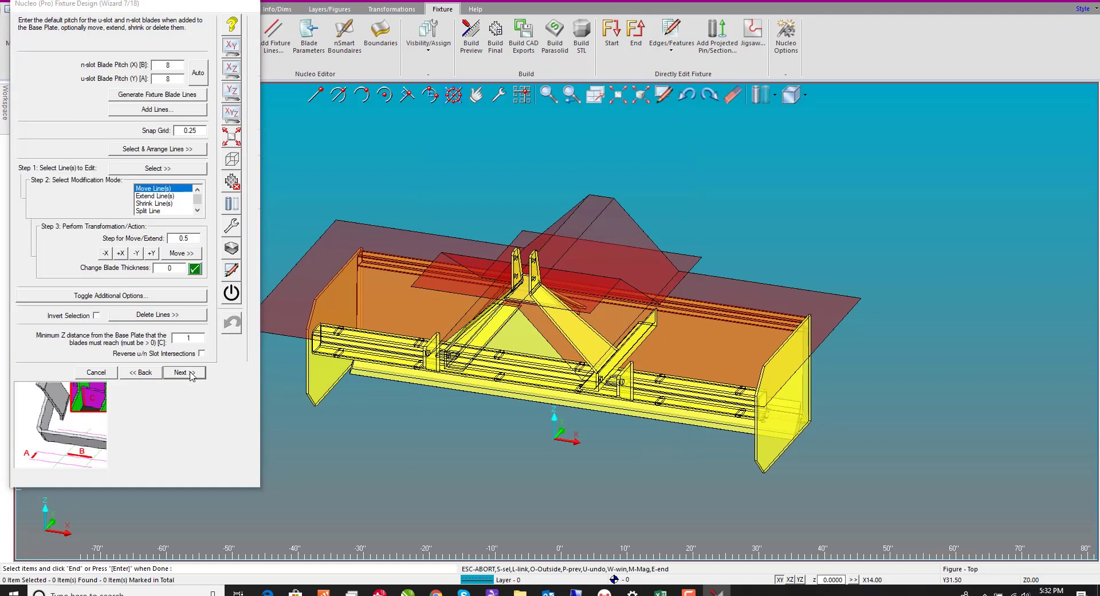
- Generate the fixture blade lines in top view with a pitch of 6 in both X and Y
left_click(231, 48)
scroll(344, 218, "down", 2)
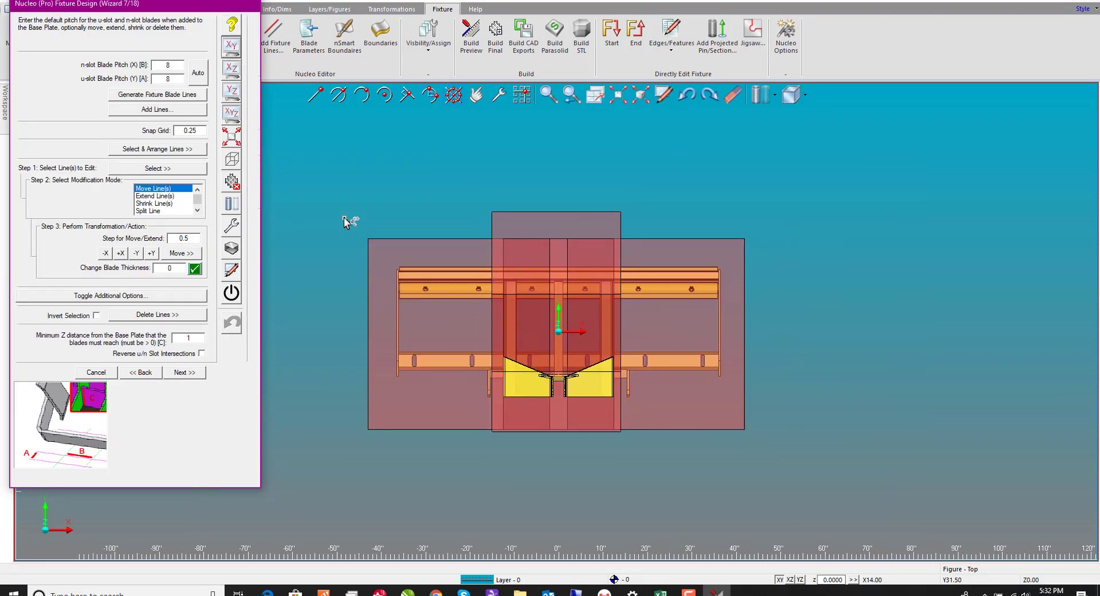
left_click(198, 71)
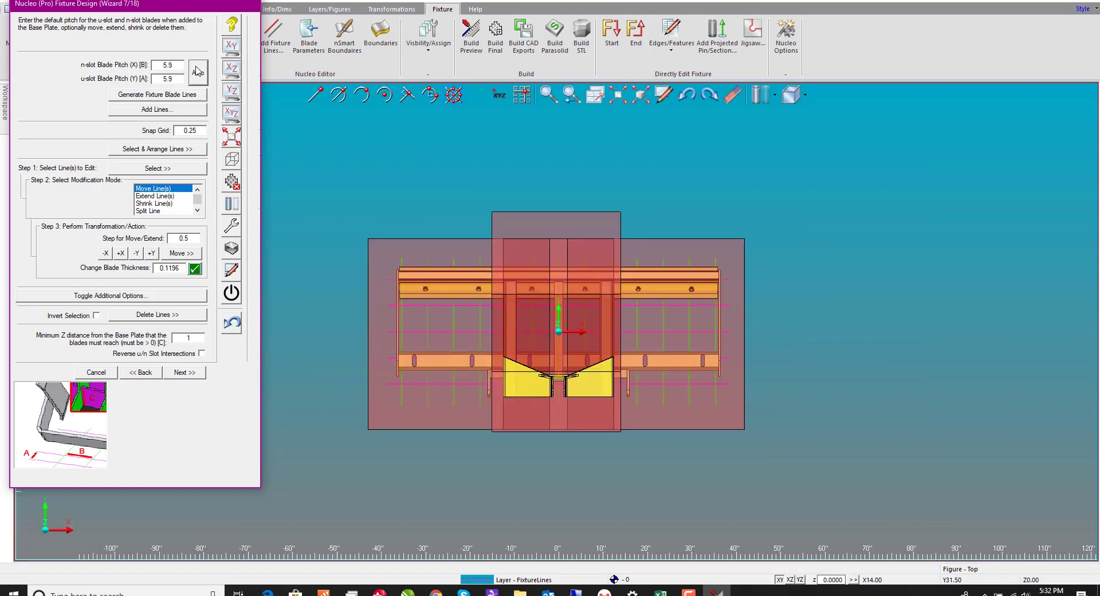
left_click(161, 67)
left_click(181, 95)
key("Return")
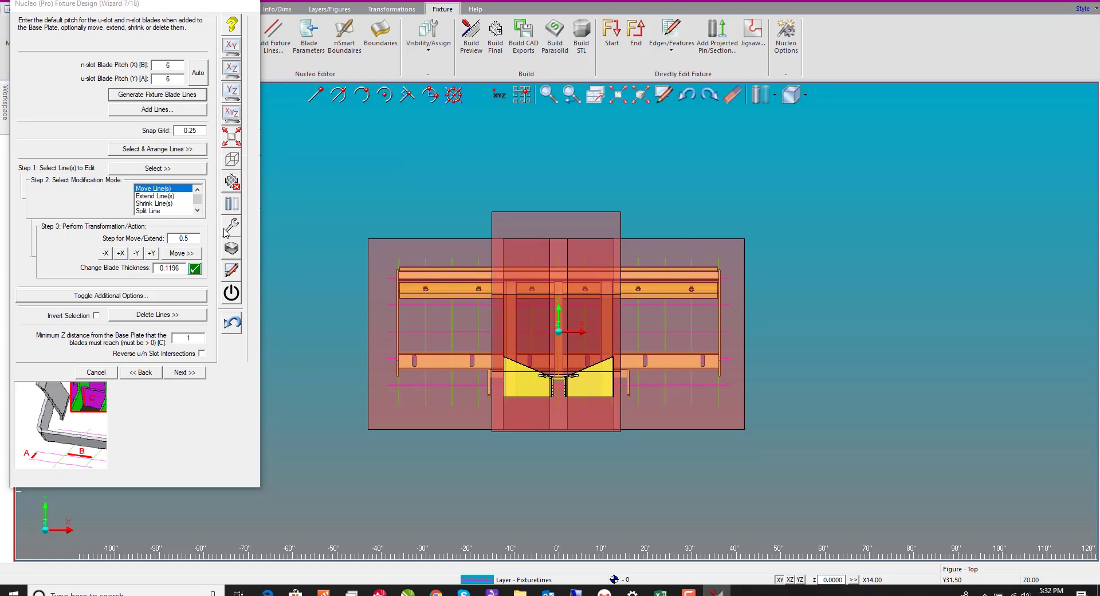
- Hide the boundary surfaces and align the outermost vertical blade line on the -X side with the end plate there
left_click(231, 248)
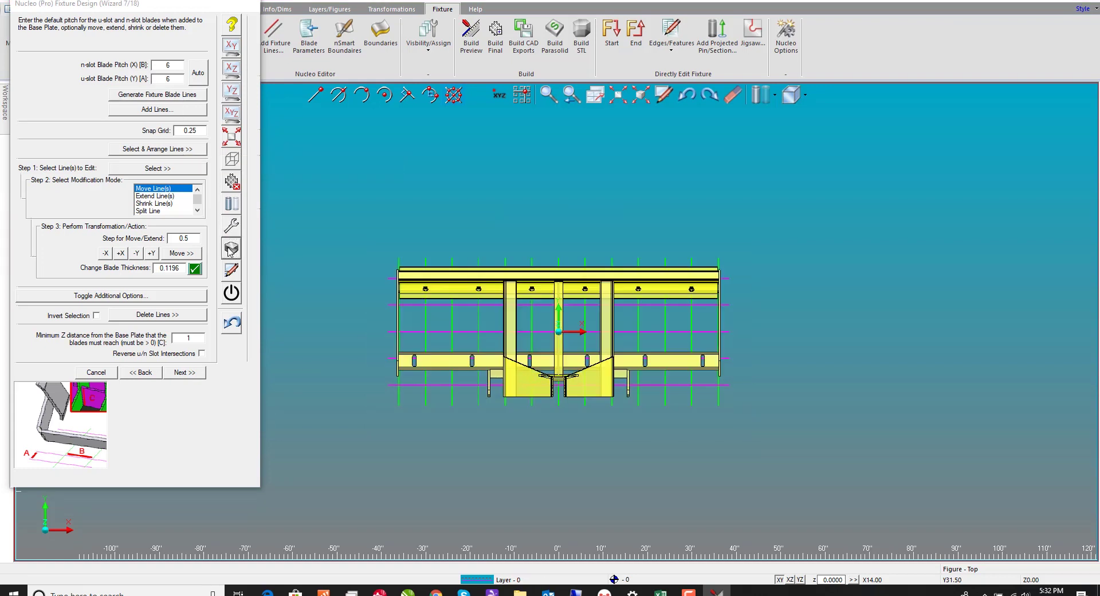
left_click(158, 149)
scroll(401, 240, "up", 5)
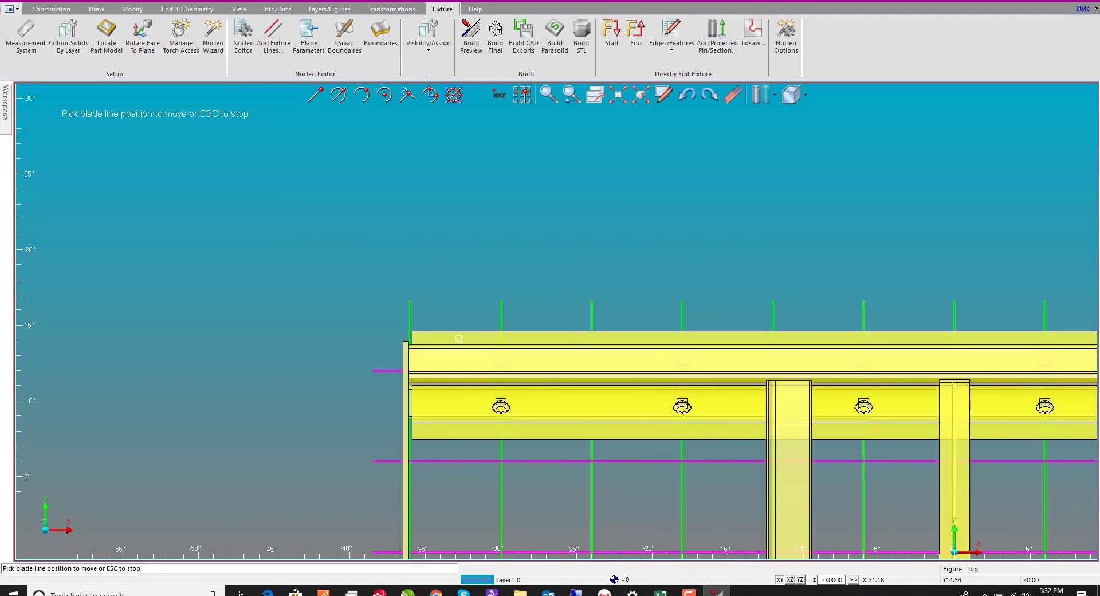
left_click(412, 309)
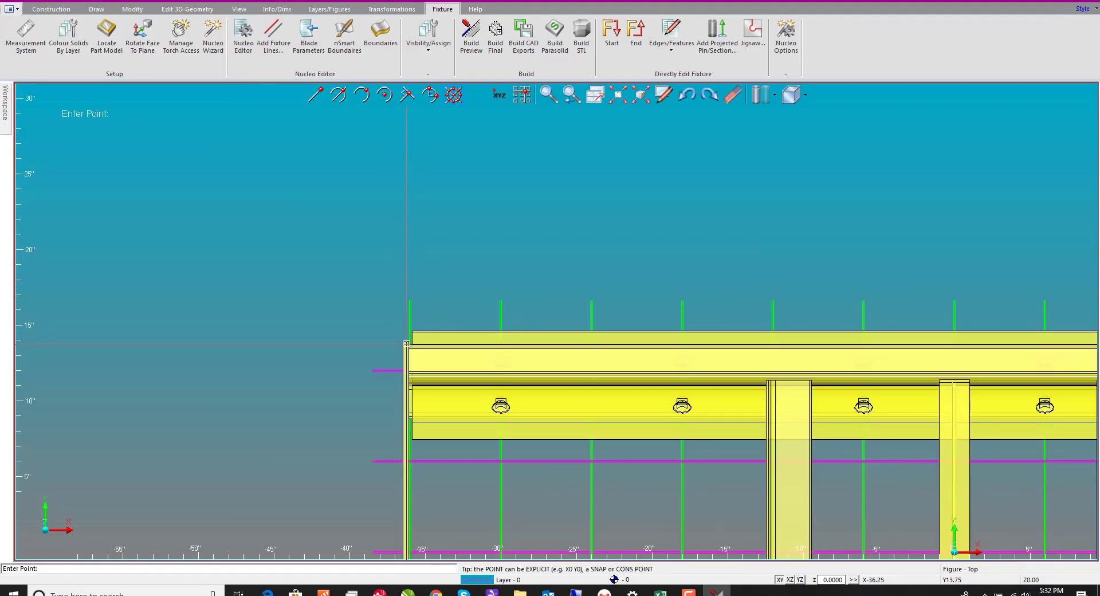
left_click(407, 342)
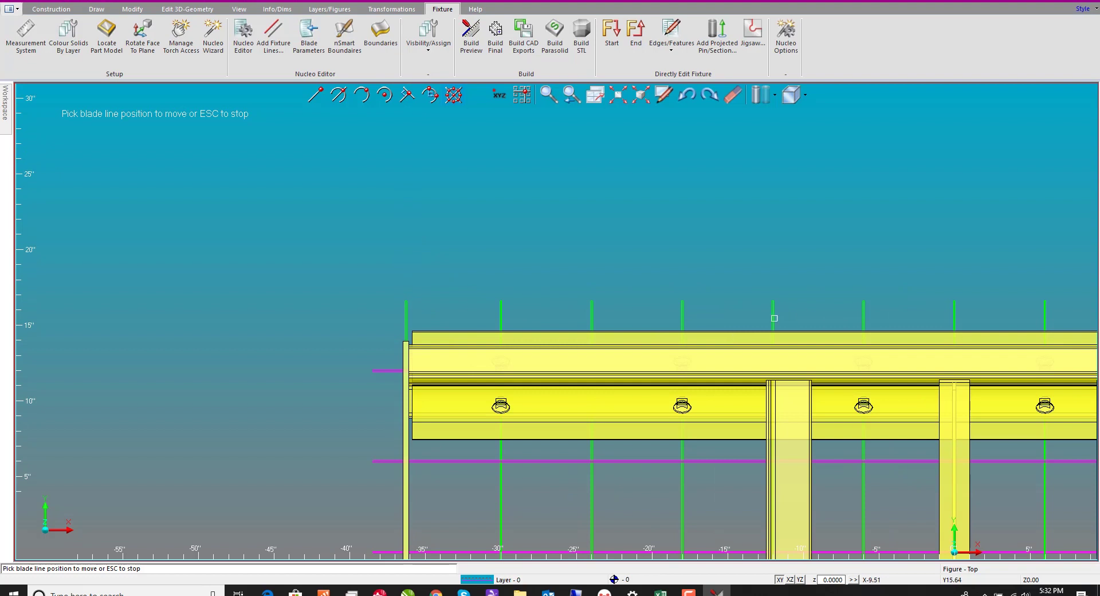
- Align the outermost vertical blade line on the +X side with the part's end plate
scroll(655, 317, "down", 5)
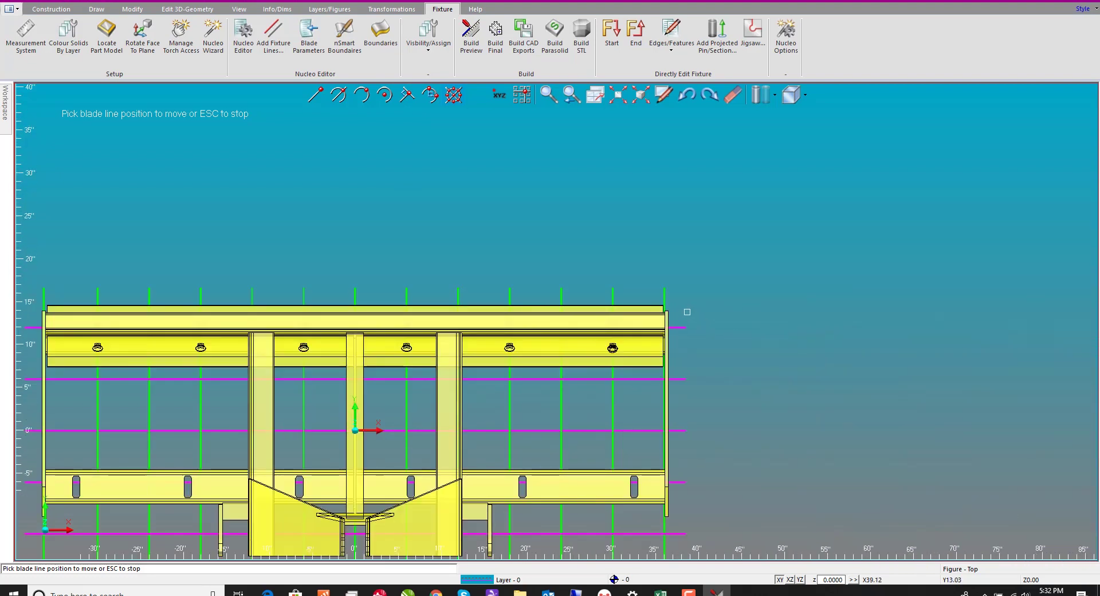
left_click(666, 313)
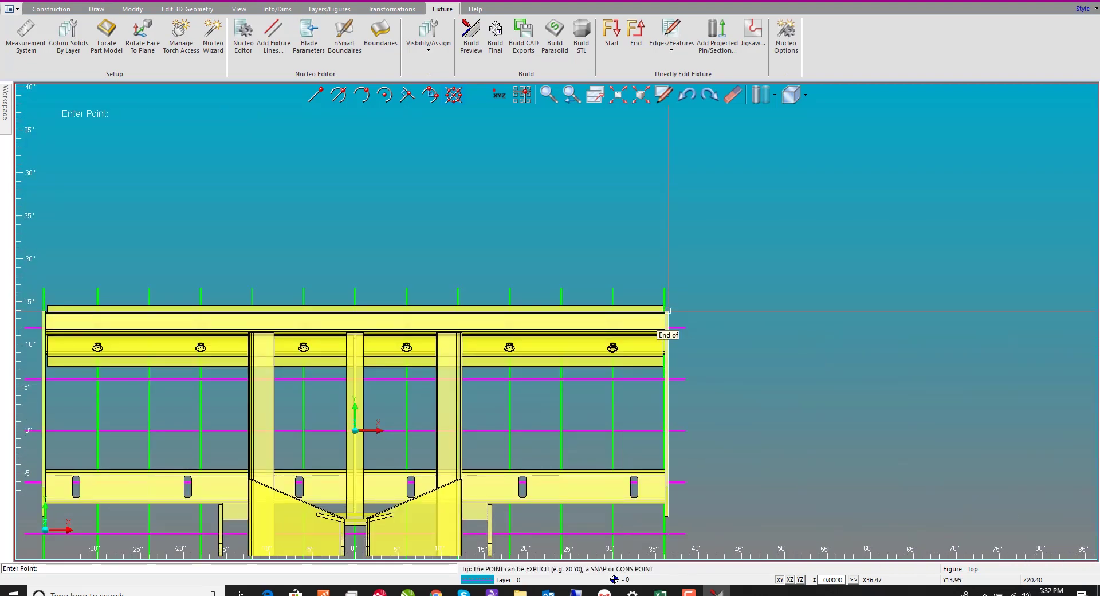
scroll(667, 311, "up", 3)
left_click(578, 325)
scroll(576, 322, "down", 6)
scroll(456, 481, "up", 2)
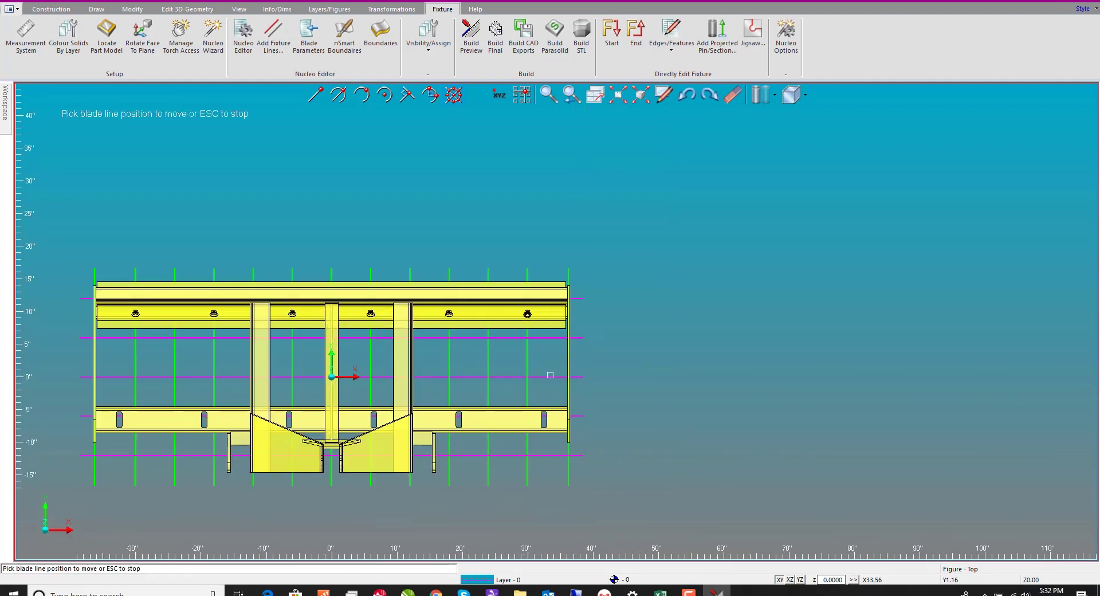
- Move the vertical blade line at X18 onto the outer lug on the +X side
left_click(450, 470)
scroll(450, 470, "up", 5)
left_click(511, 292)
scroll(504, 312, "down", 5)
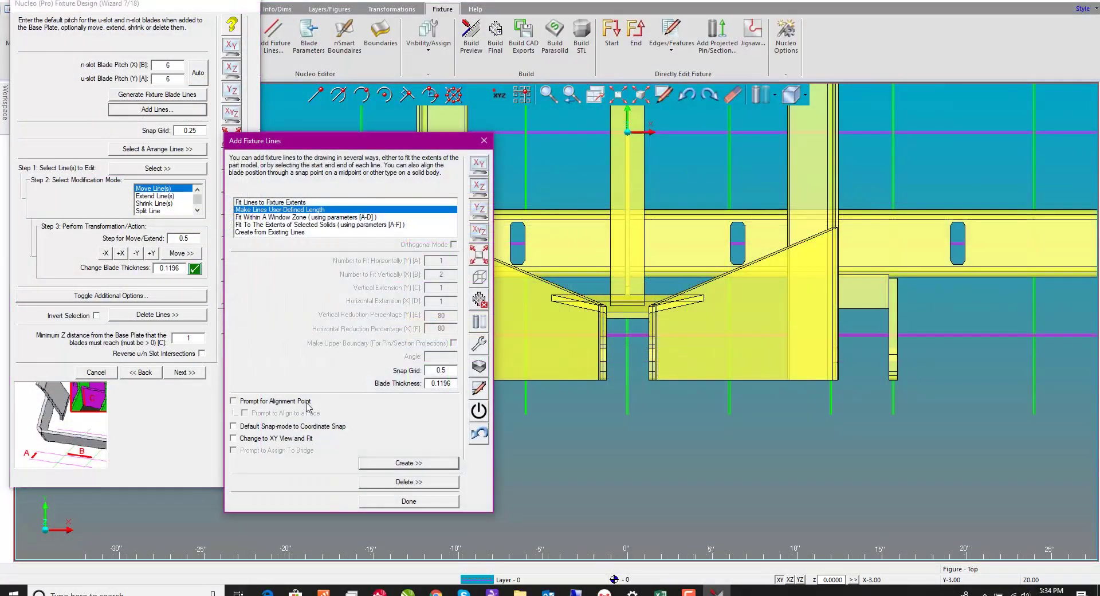
- Add two vertical user-defined-length blade lines with alignment-point prompting beside the centre lugs, at about X-2.5 and X2, from Y-16.5 to Y-2
left_click(402, 465)
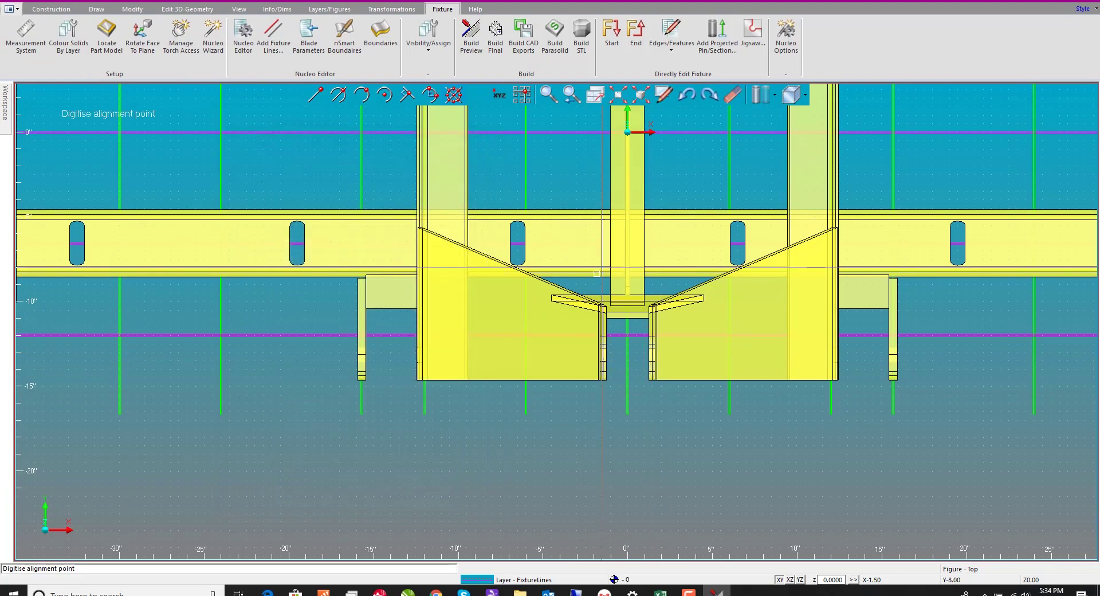
left_click(499, 421)
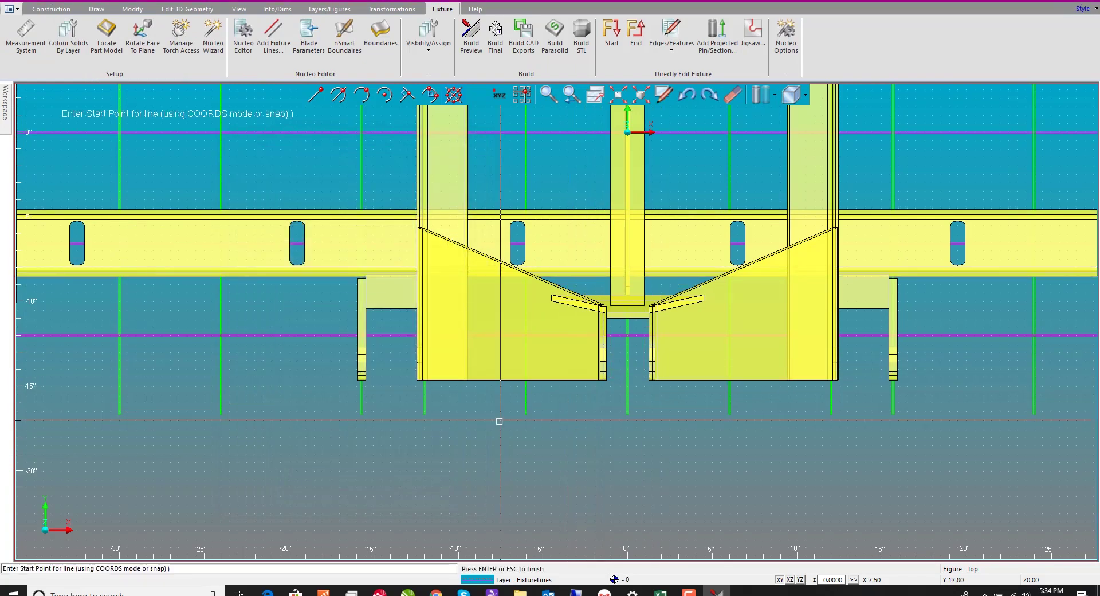
left_click(525, 417)
left_click(586, 165)
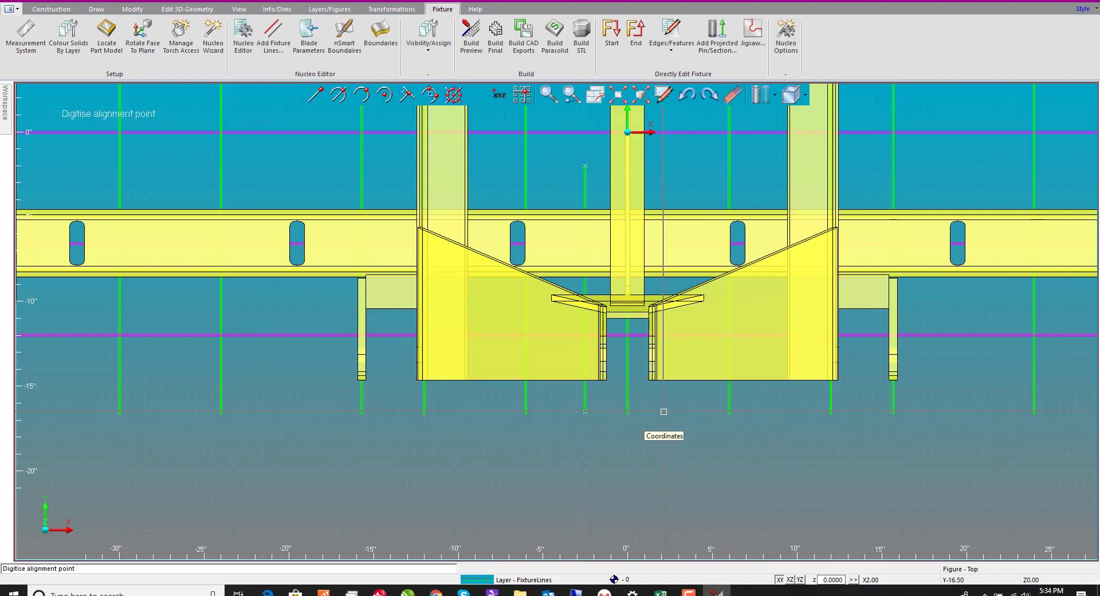
left_click(587, 407)
left_click(582, 411)
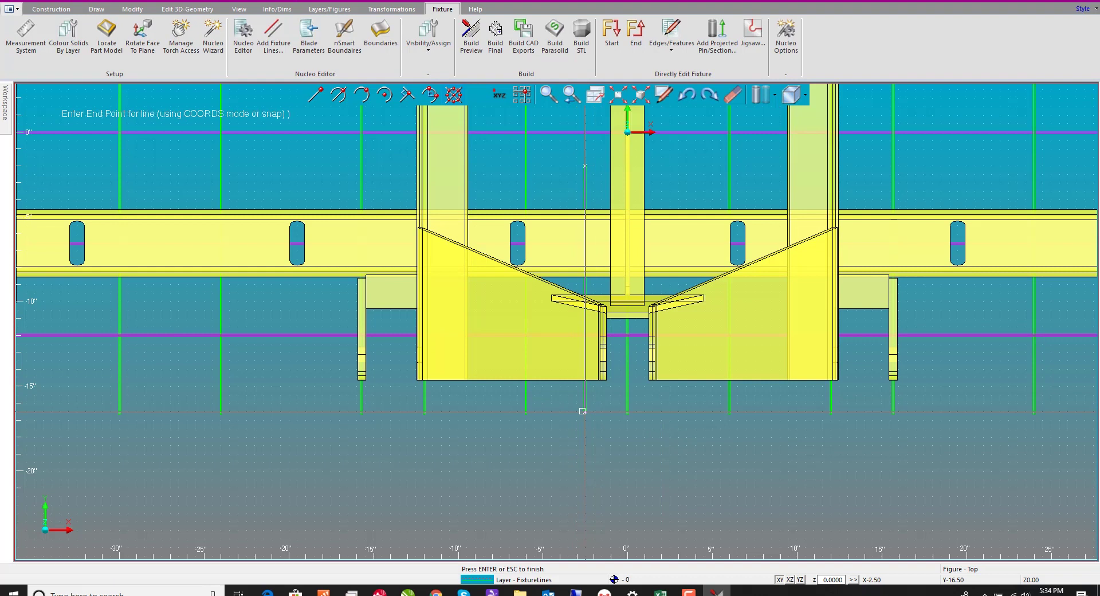
left_click(584, 166)
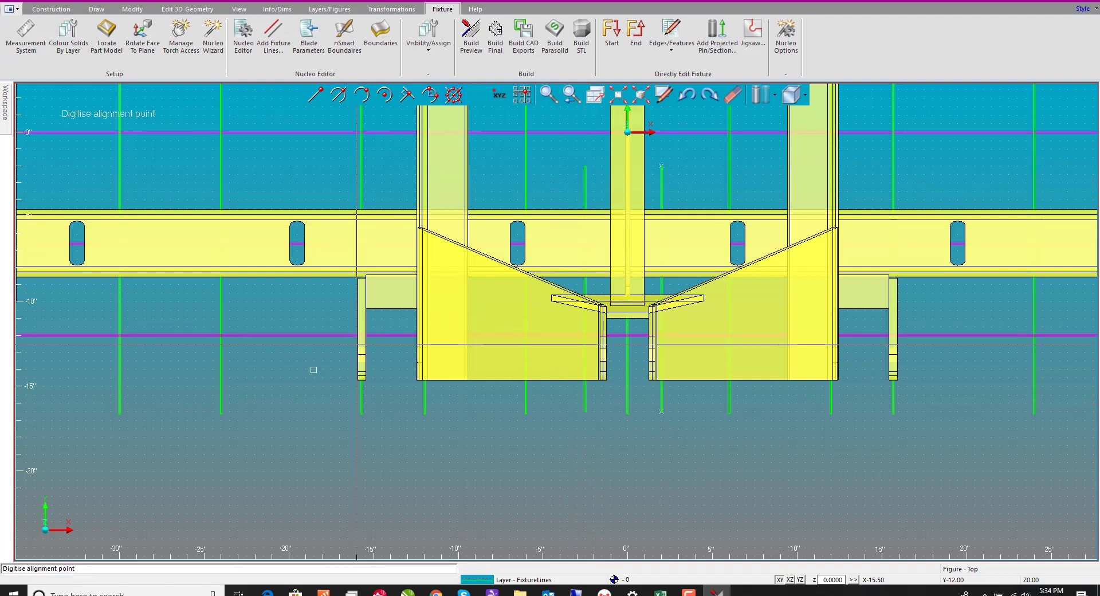
left_click(444, 459)
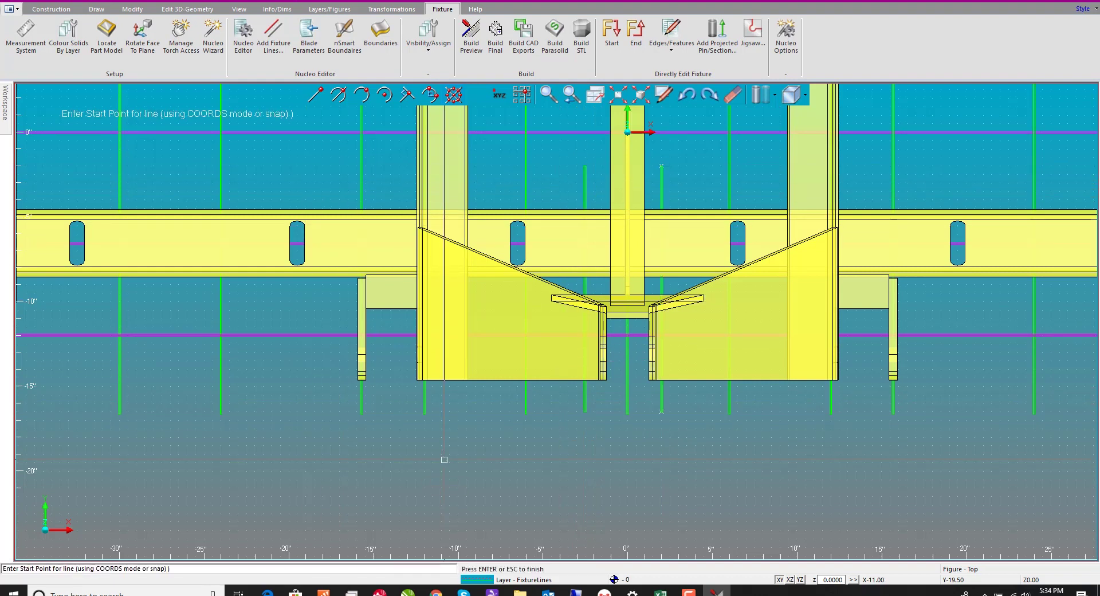
key("Return")
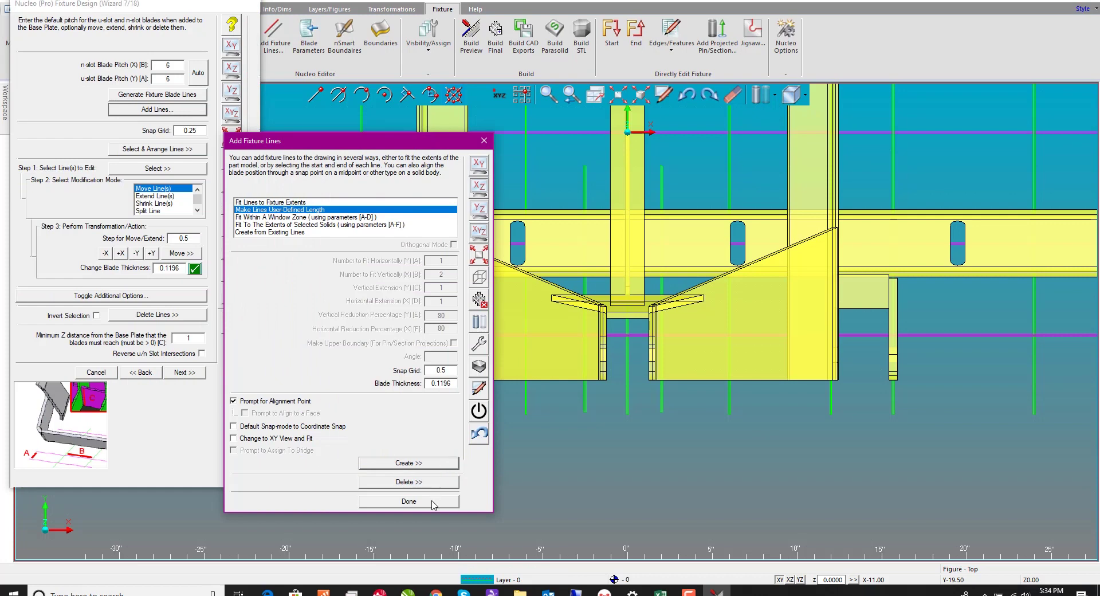
key("Escape")
- Move the uppermost horizontal blade line in the +Y direction using a 0.5 inch step
scroll(650, 317, "down", 6)
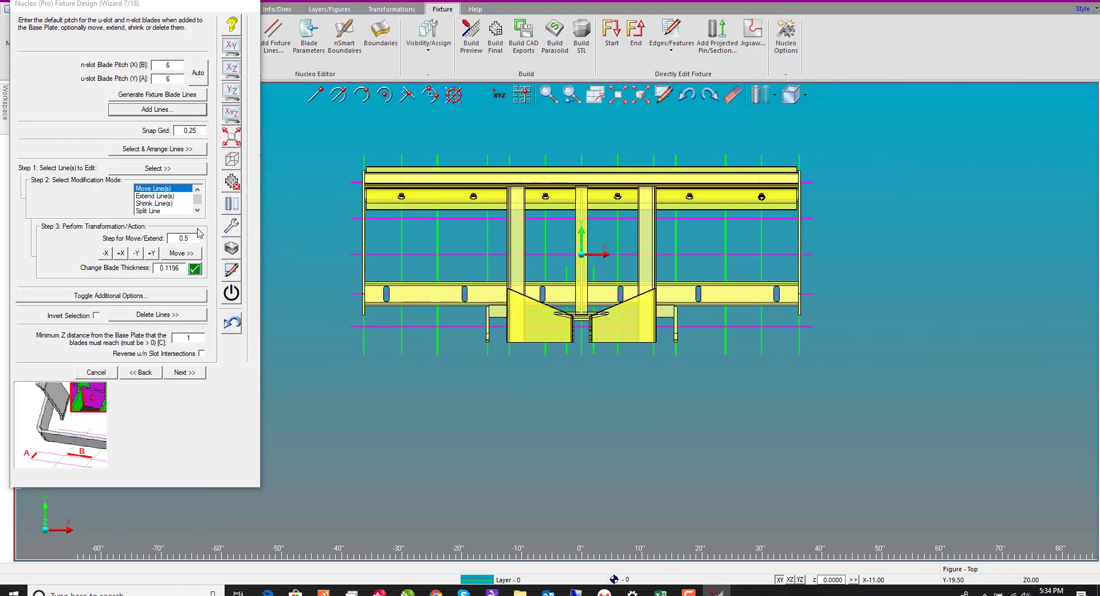
left_click(154, 169)
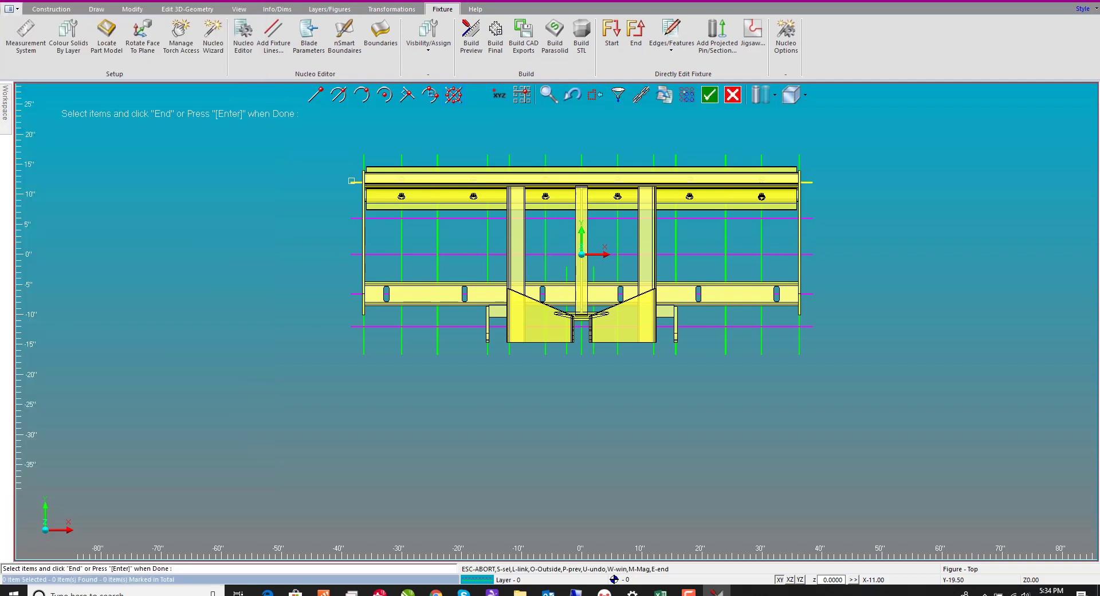
left_click(352, 181)
key("Return")
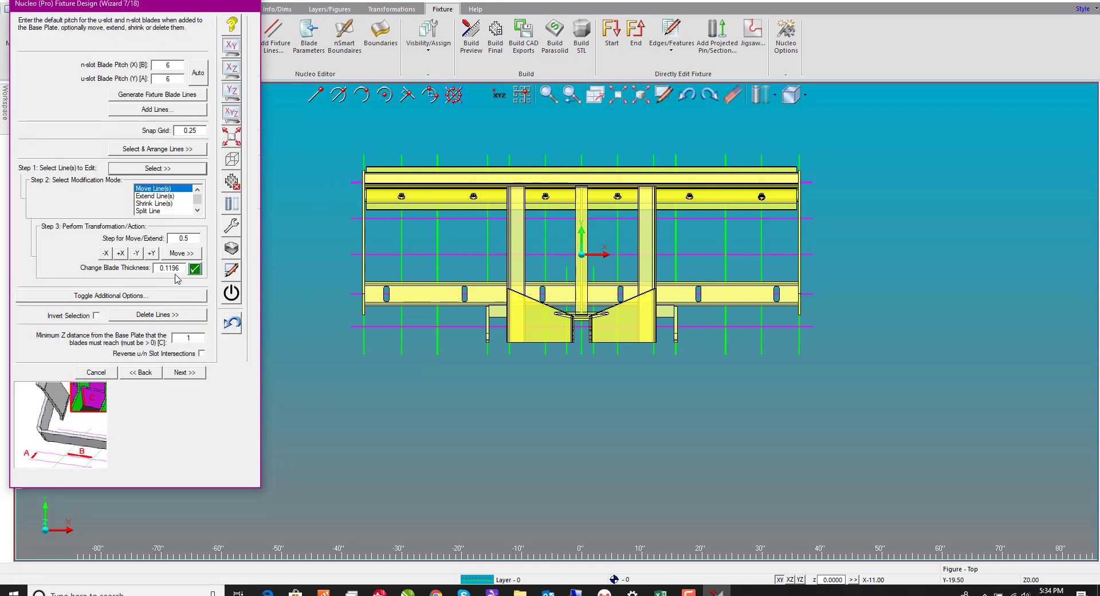
left_click(151, 253)
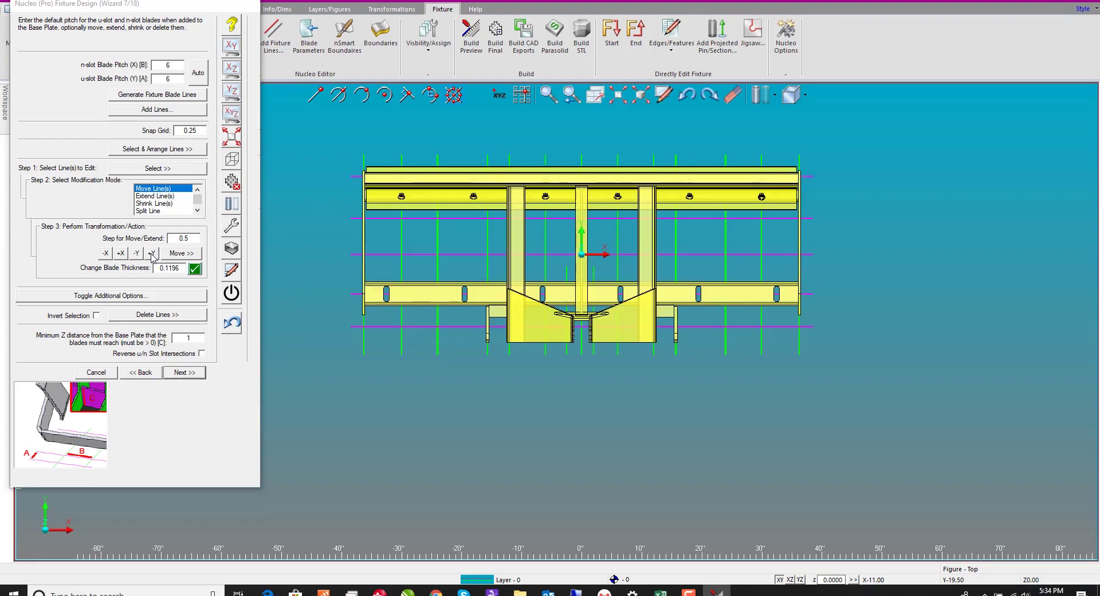
- Delete the two vertical blade lines at X-30 and X30
left_click(155, 316)
left_click(399, 265)
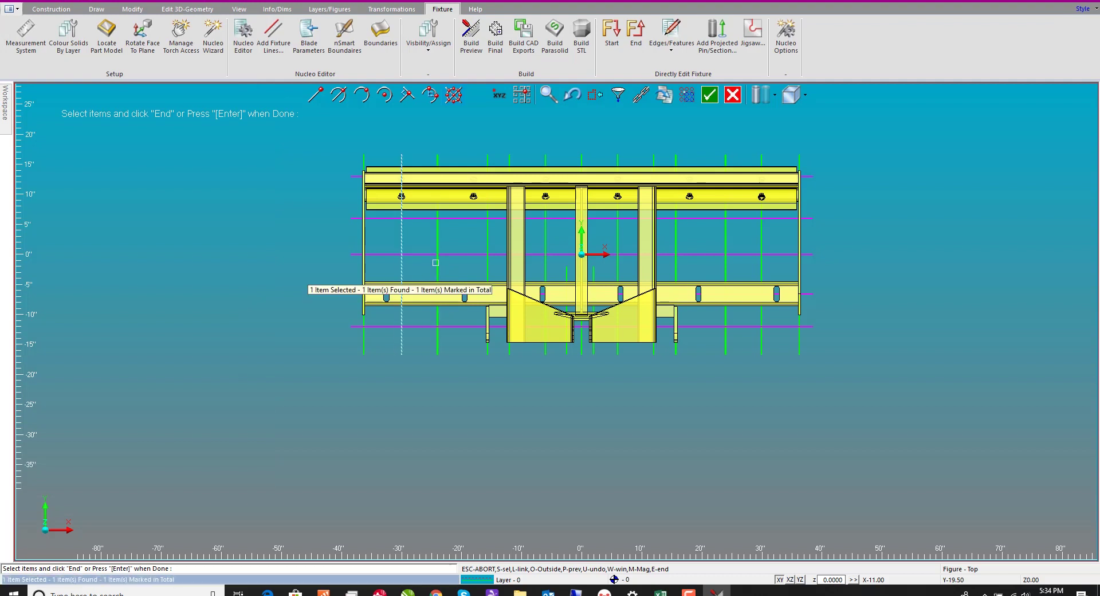
left_click(762, 269)
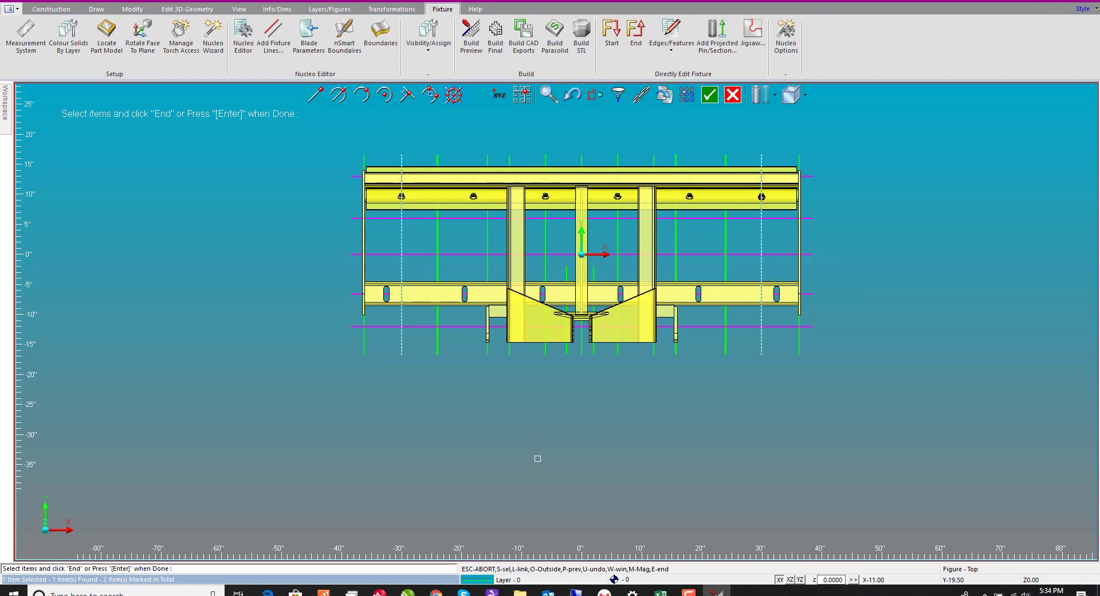
key("Return")
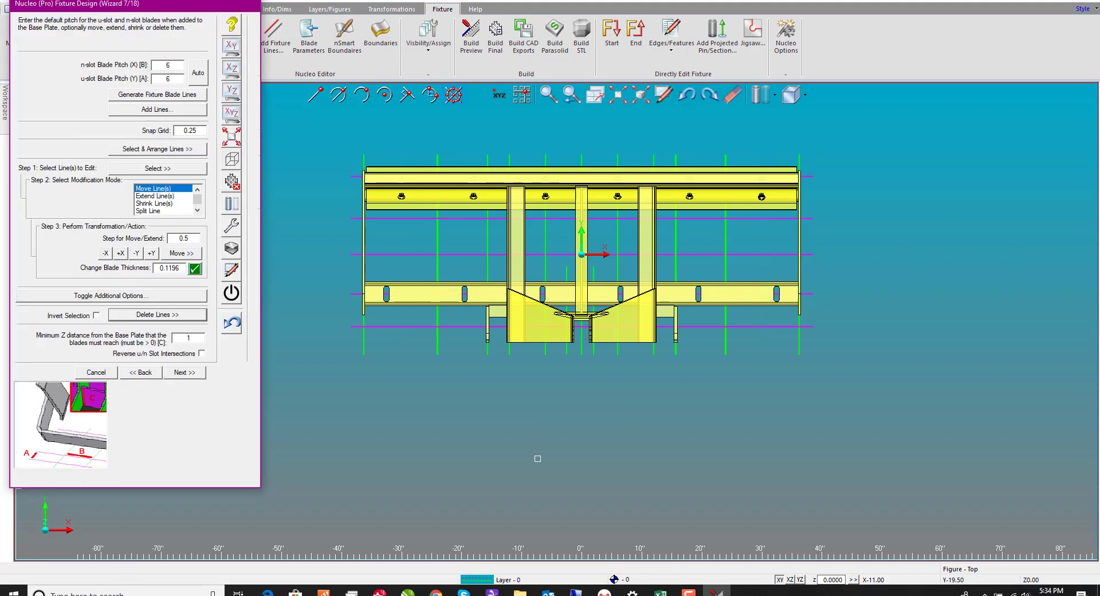
- Shrink the two vertical blade lines at X-6 and X6 from their +Y ends twice, with a step of 6 inches
left_click(140, 171)
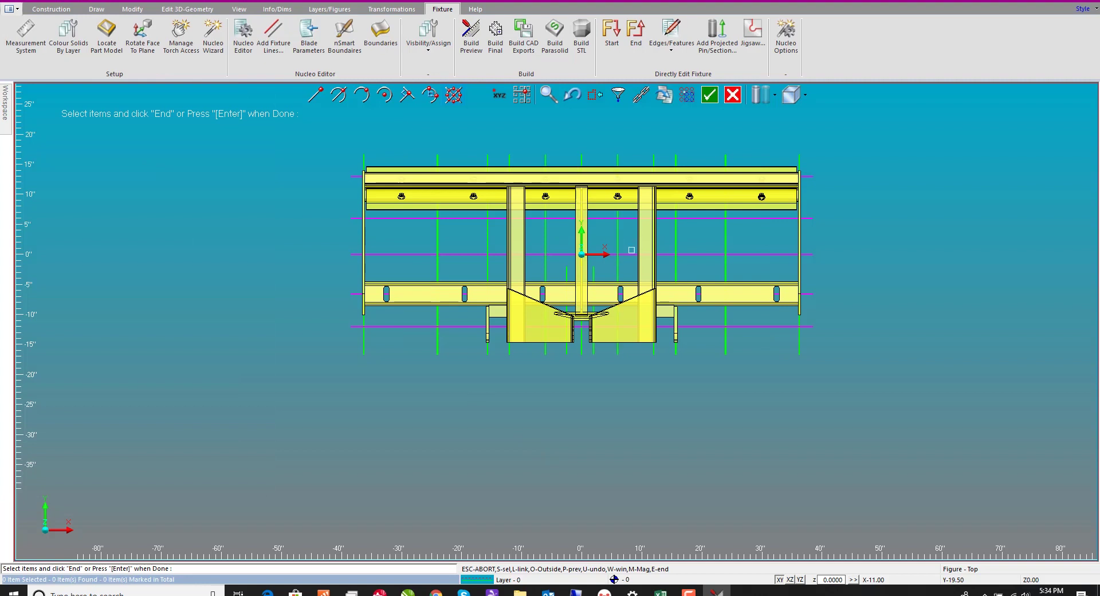
left_click(545, 240)
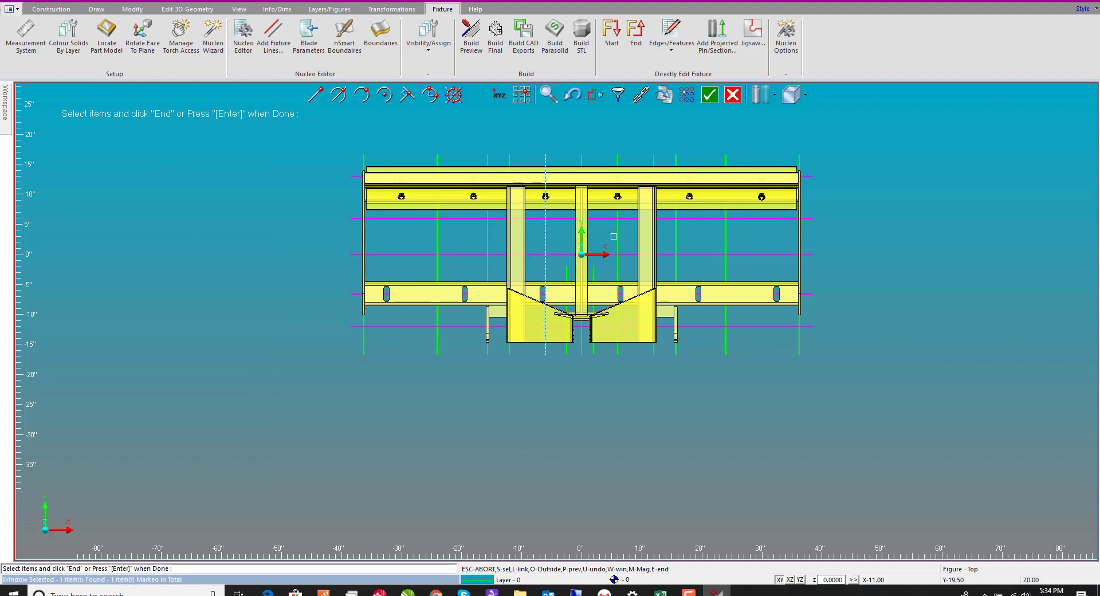
key("Return")
double_click(189, 237)
type("6")
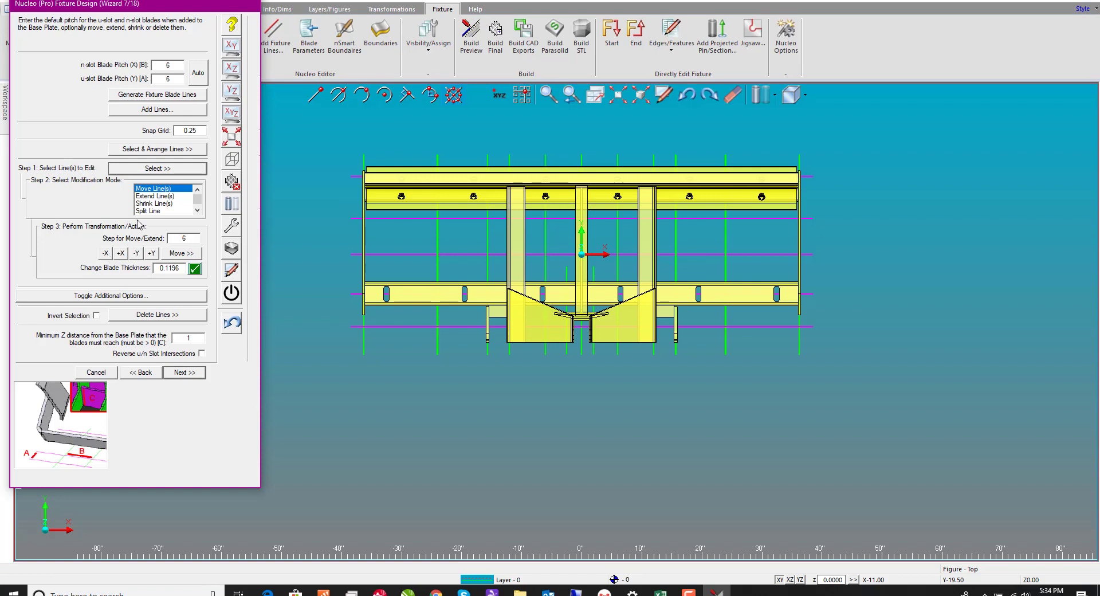
left_click(148, 204)
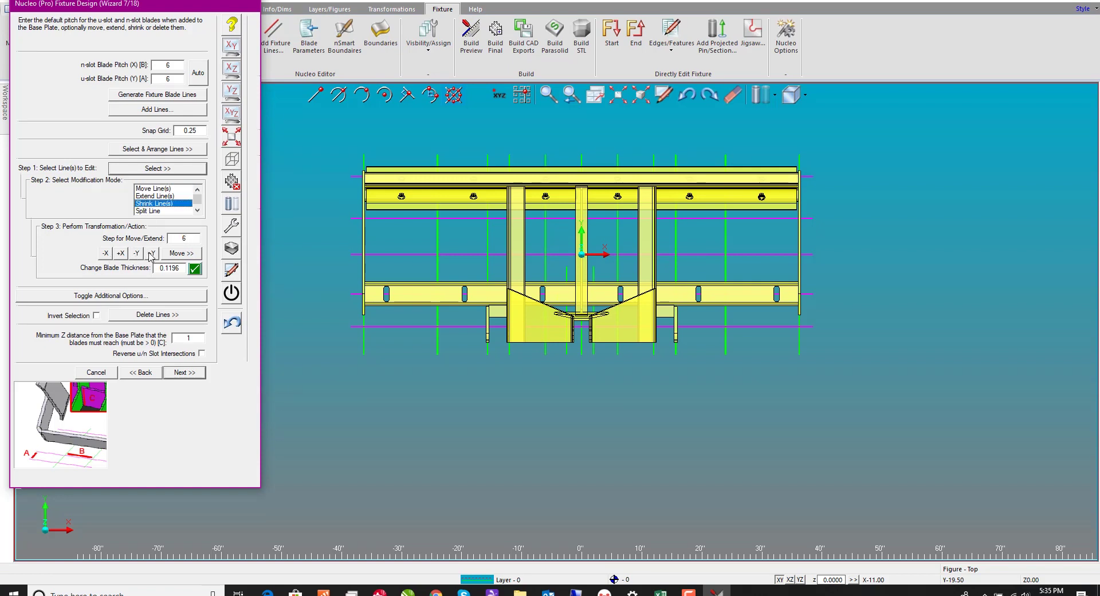
left_click(151, 253)
left_click(150, 257)
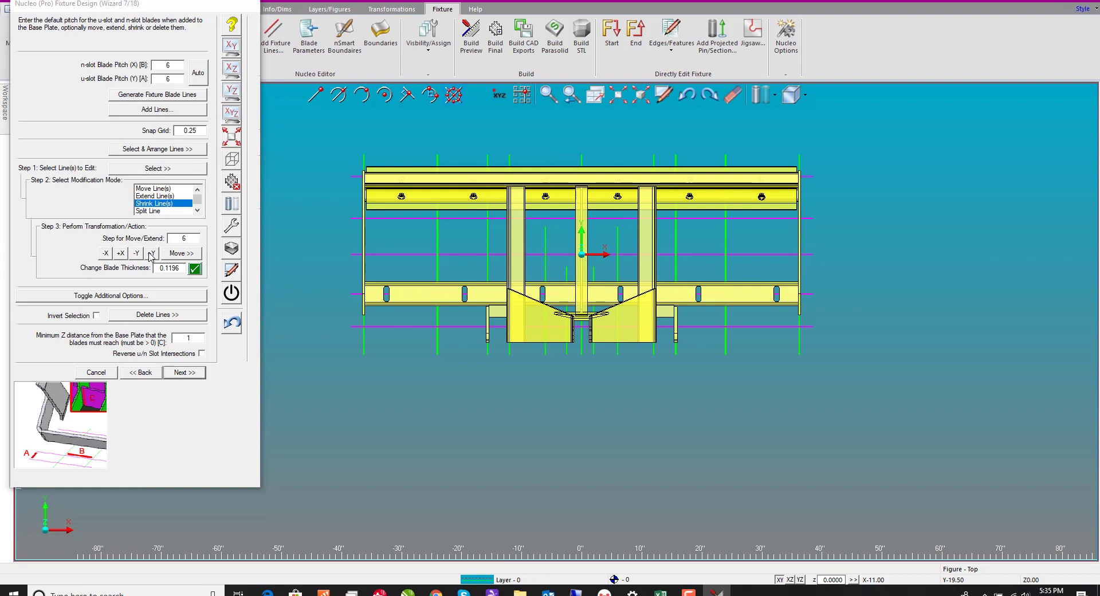
- Shrink the same two blade lines a further 3 inches from the +Y end, and advance to the blade tab settings
double_click(179, 237)
type("3")
left_click(152, 254)
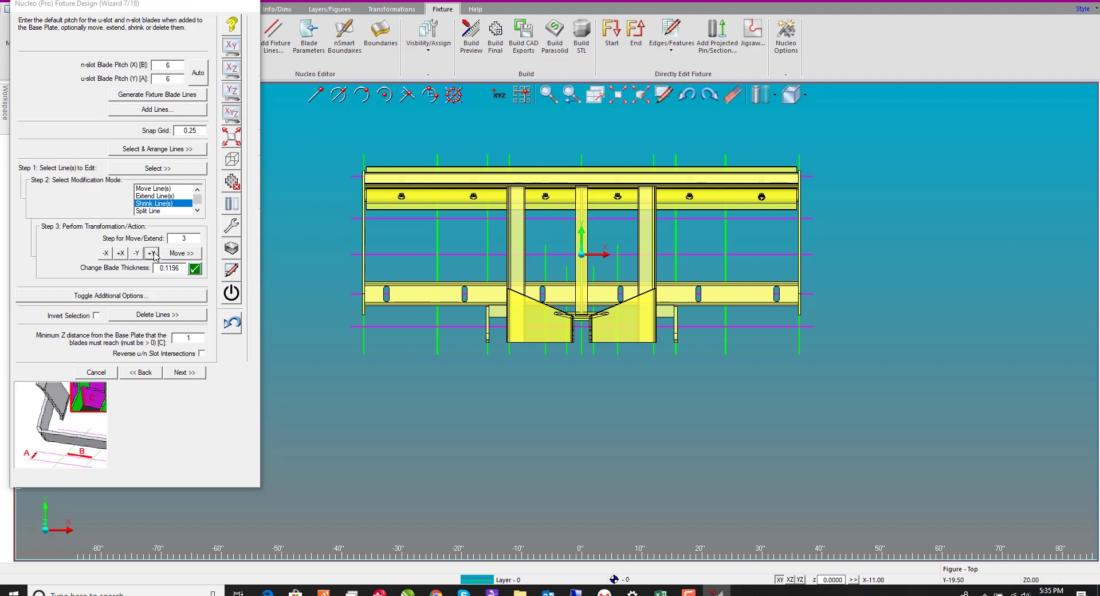
left_click(185, 372)
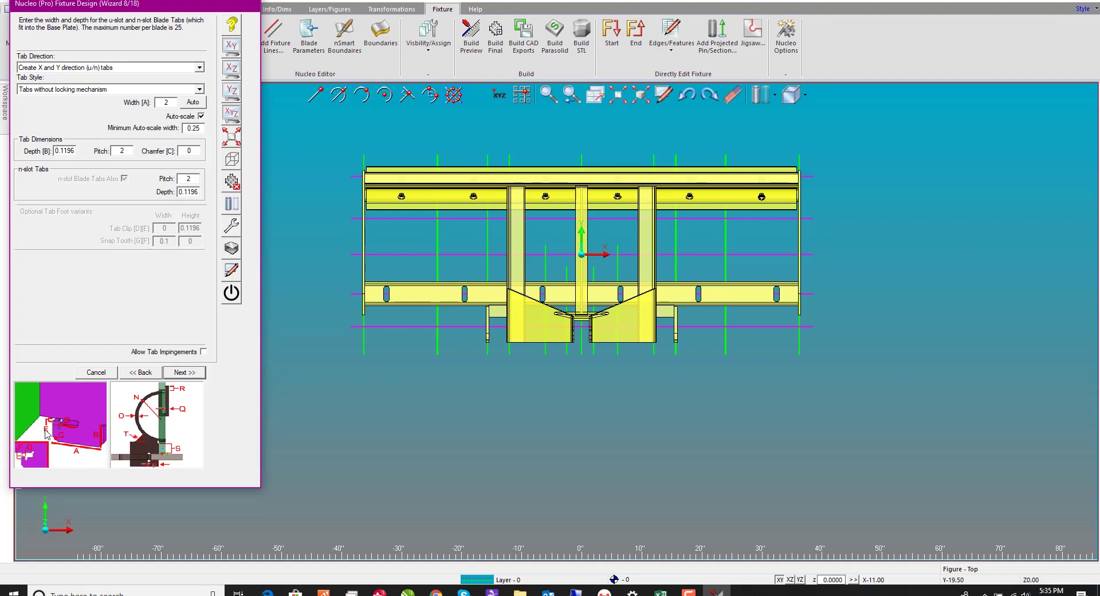
- Set the tab direction to X direction (u) tabs and the tab style to tabs with locking clip projecting through the base plate
left_click(138, 70)
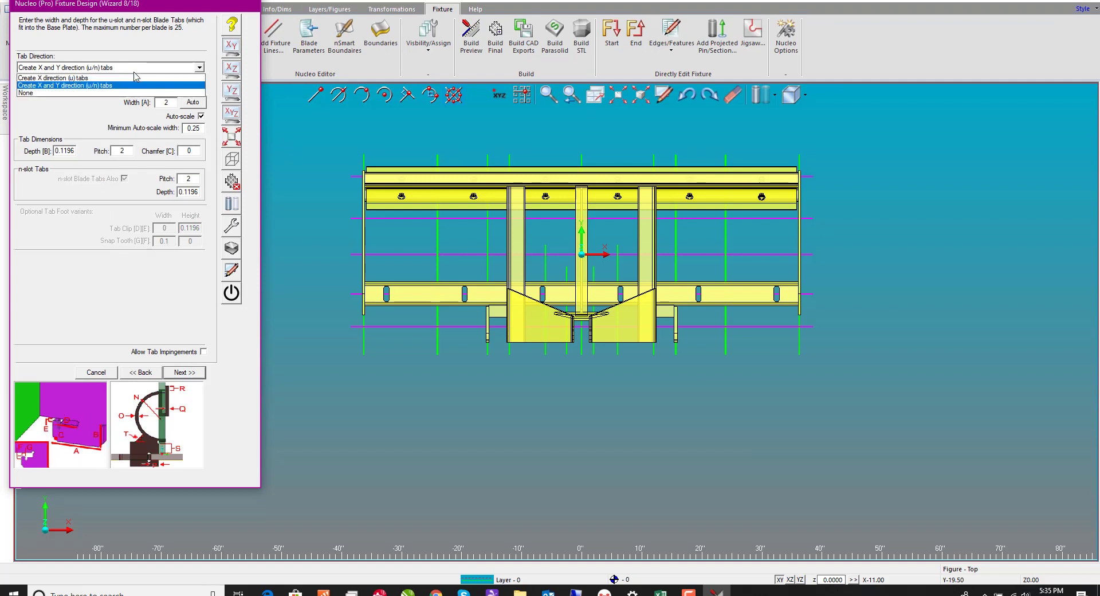
left_click(122, 78)
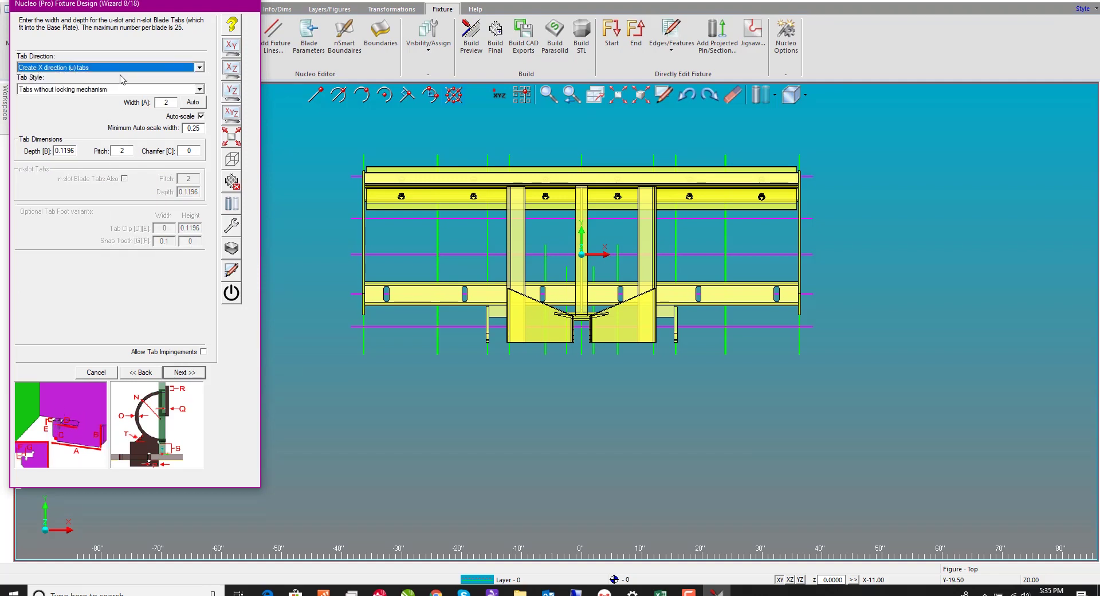
left_click(104, 89)
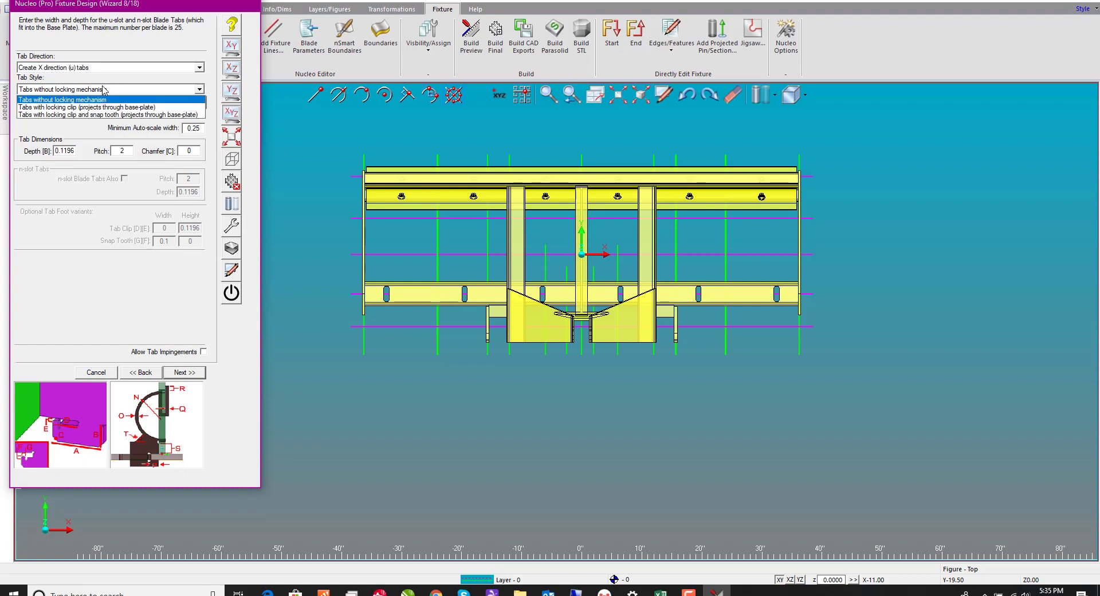
left_click(105, 108)
left_click(106, 108)
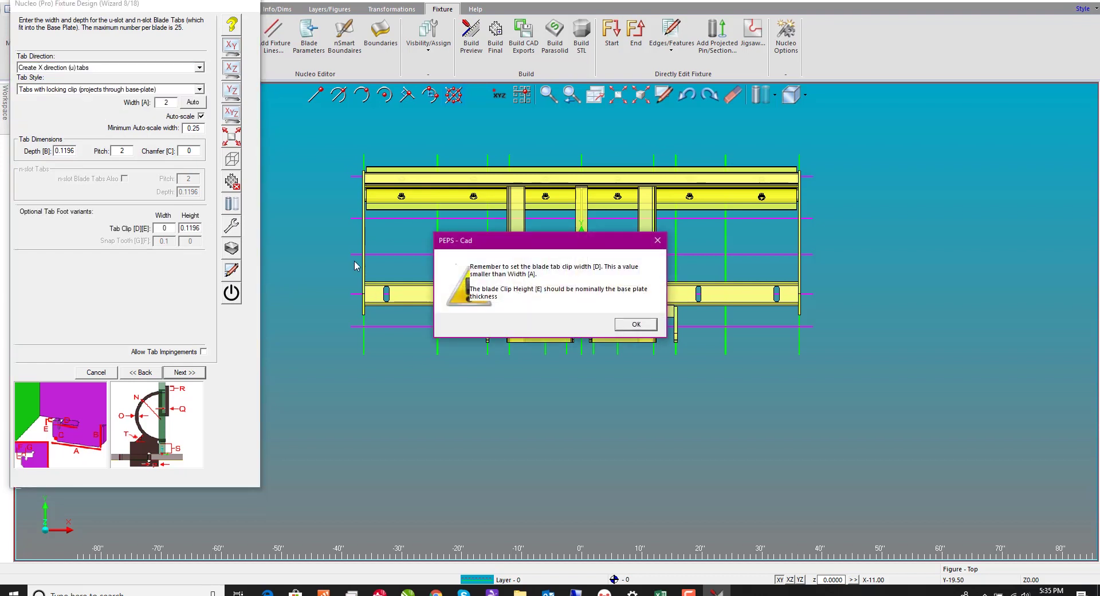
left_click(637, 327)
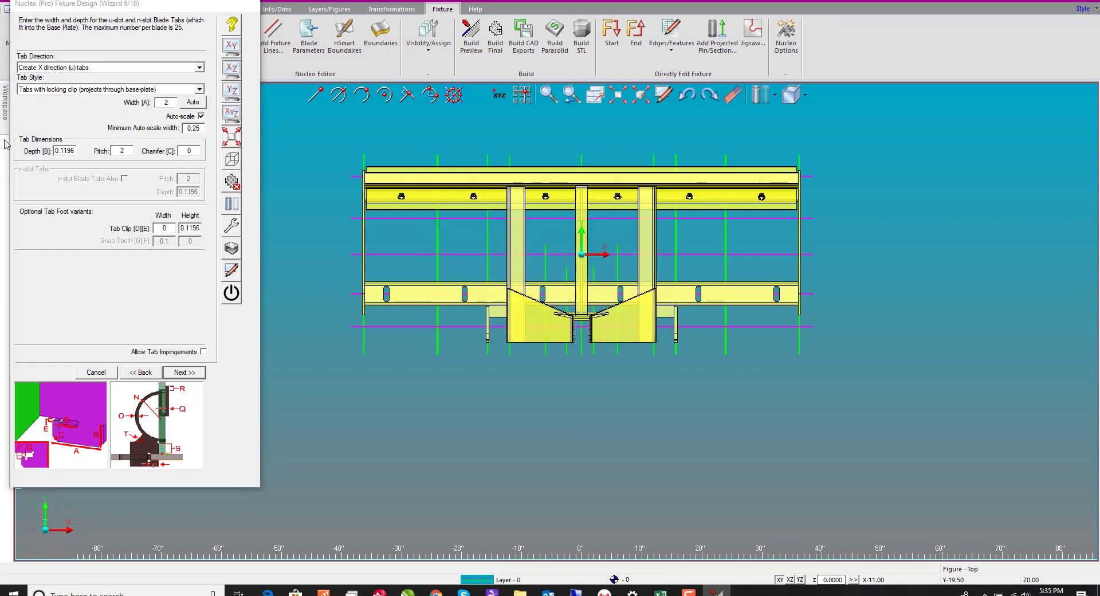
- Set the tab depth to 0.5 and the tab width to 2, go over the tab clip width and height, and advance to the clamp settings
double_click(65, 151)
key("BackSpace")
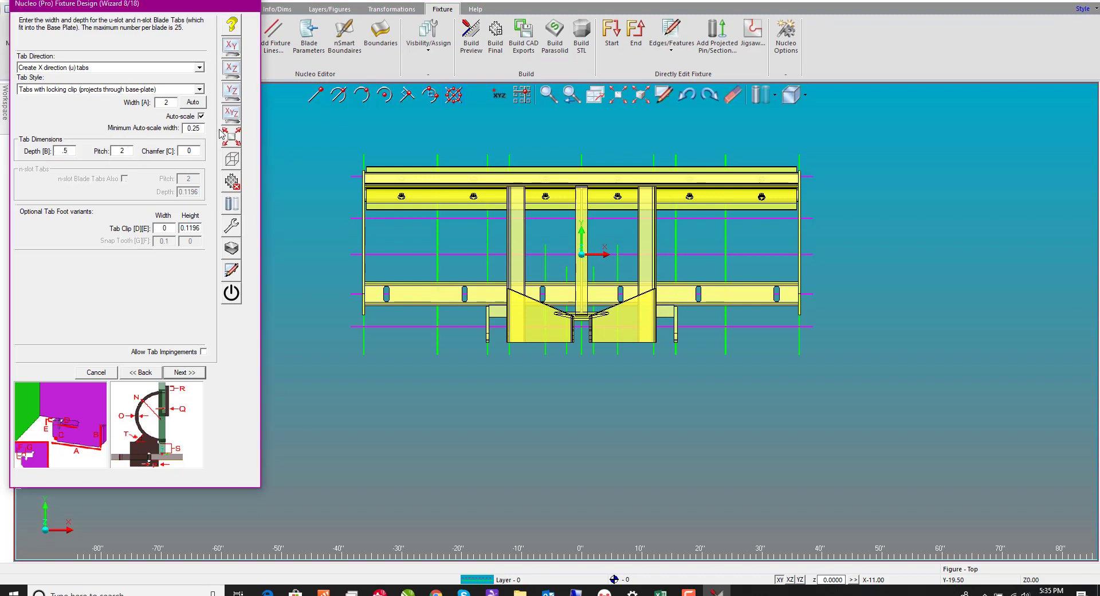
left_click(200, 105)
double_click(171, 102)
type("2")
double_click(170, 228)
double_click(199, 228)
left_click(200, 373)
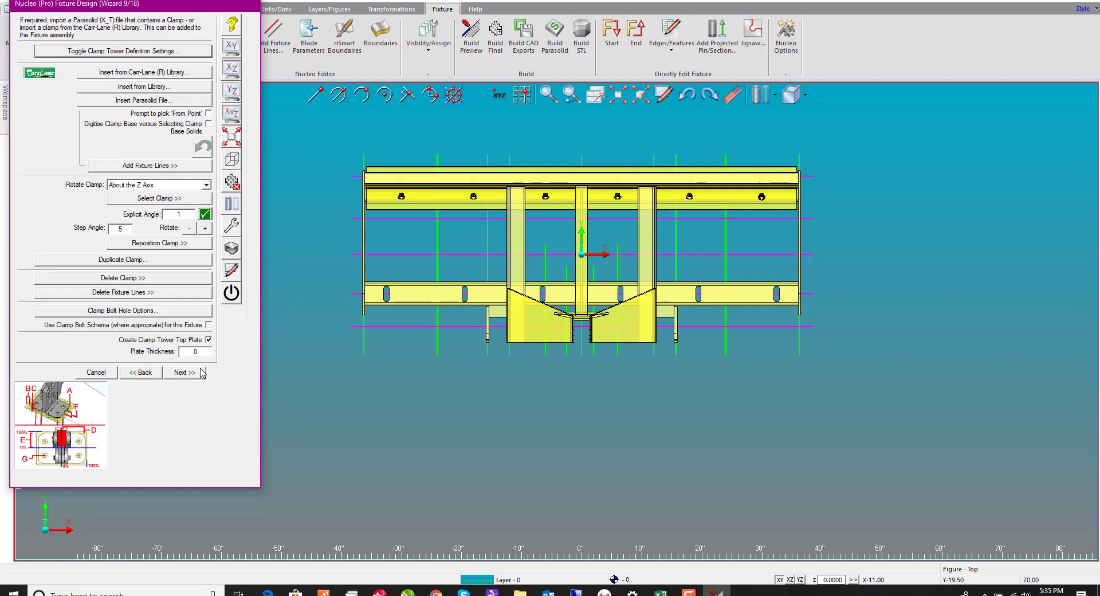
- Browse the Carr-Lane clamp library without inserting a clamp, and advance to the bridge clamp page
left_click(166, 77)
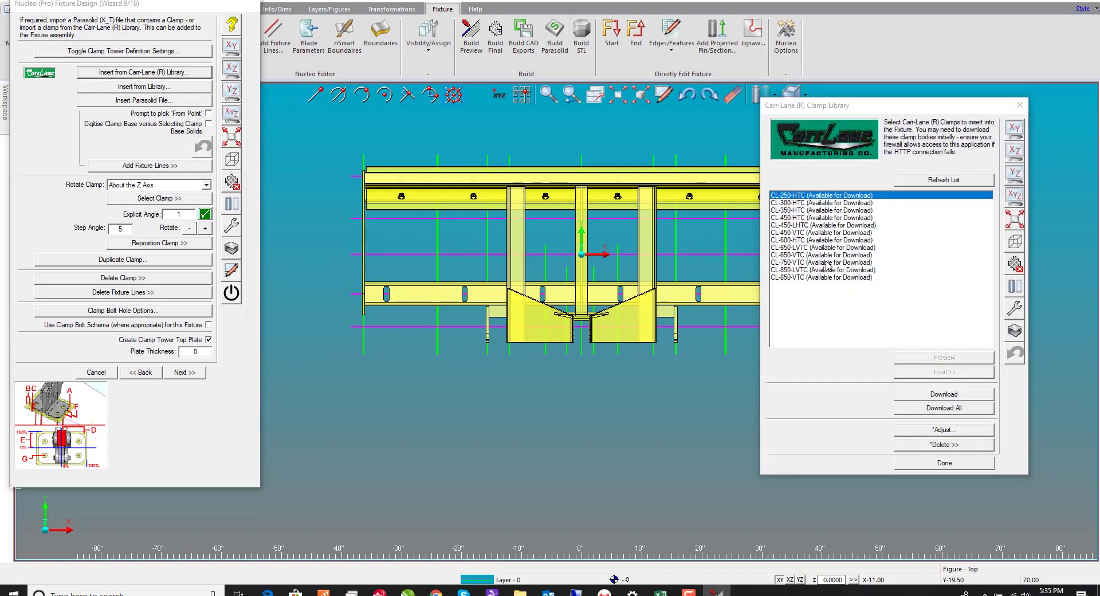
left_click(940, 465)
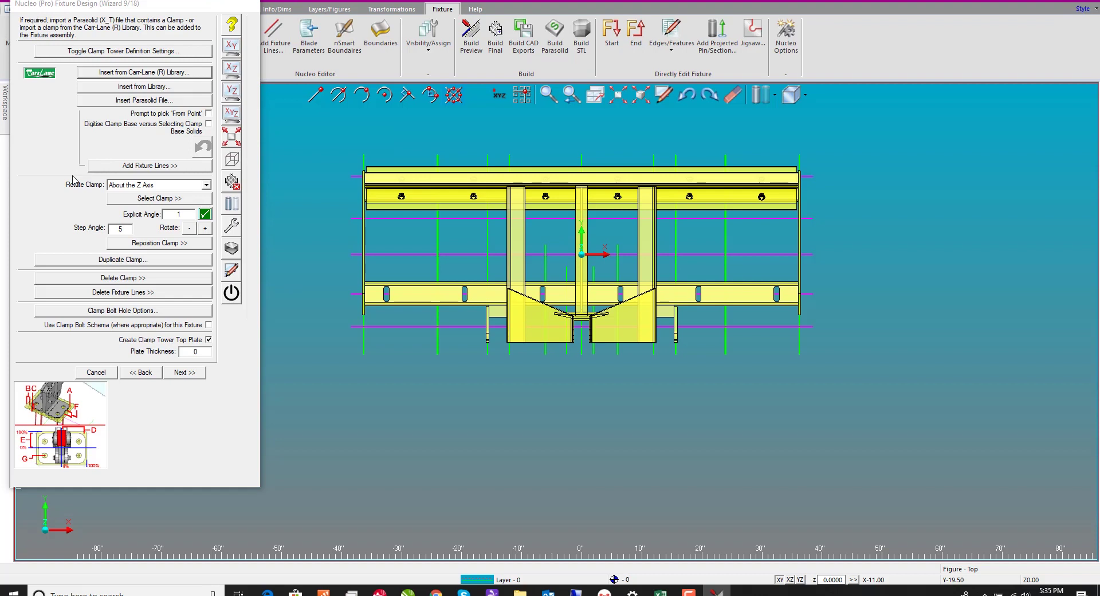
left_click(184, 373)
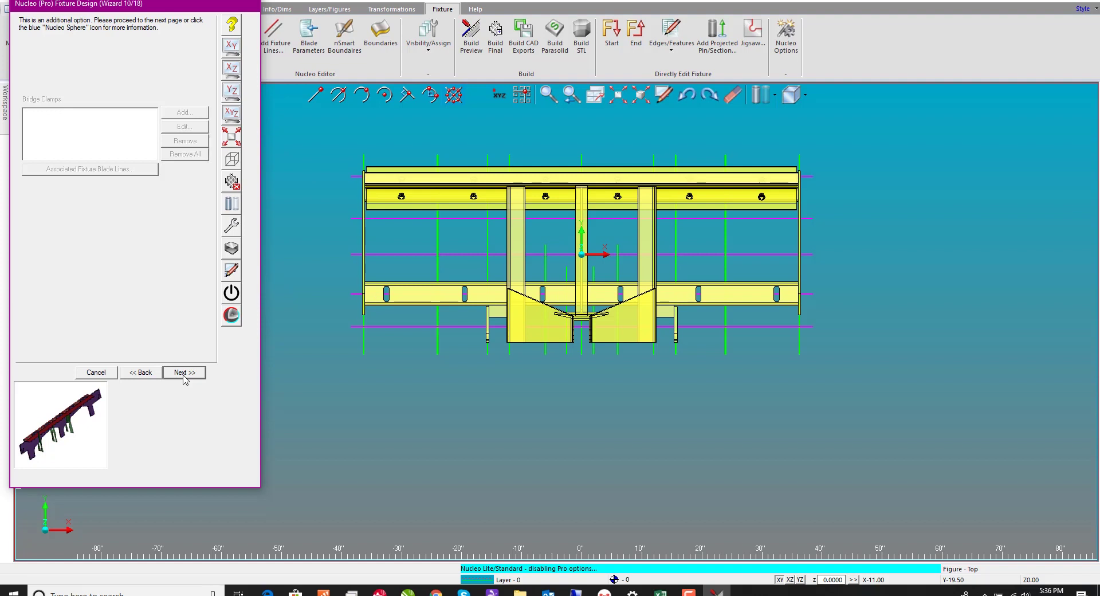
- Go over the weld solid body name mask on the weld positions page and advance to the gripper point settings
left_click(184, 372)
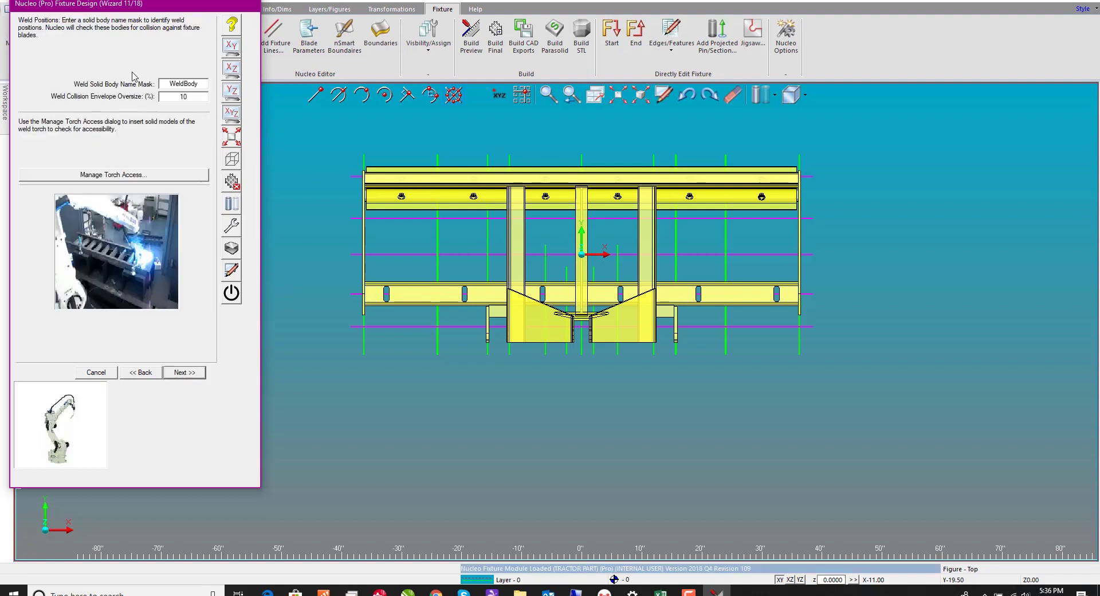
double_click(181, 84)
left_click(194, 376)
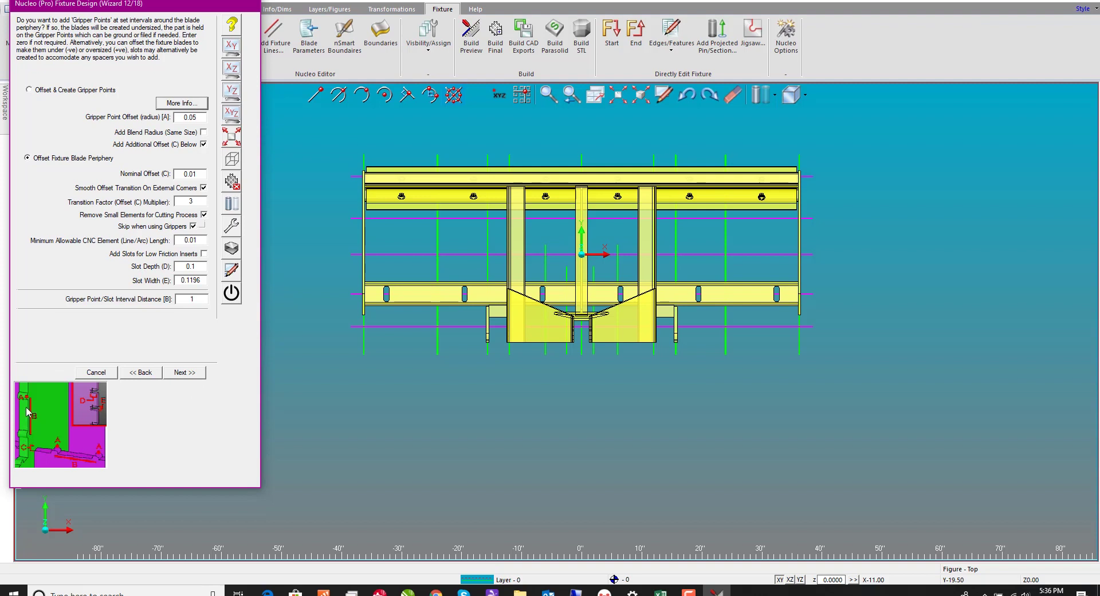
- Go over the nominal offset, gripper point offset and interval distance, and advance to the weight reduction page
double_click(191, 173)
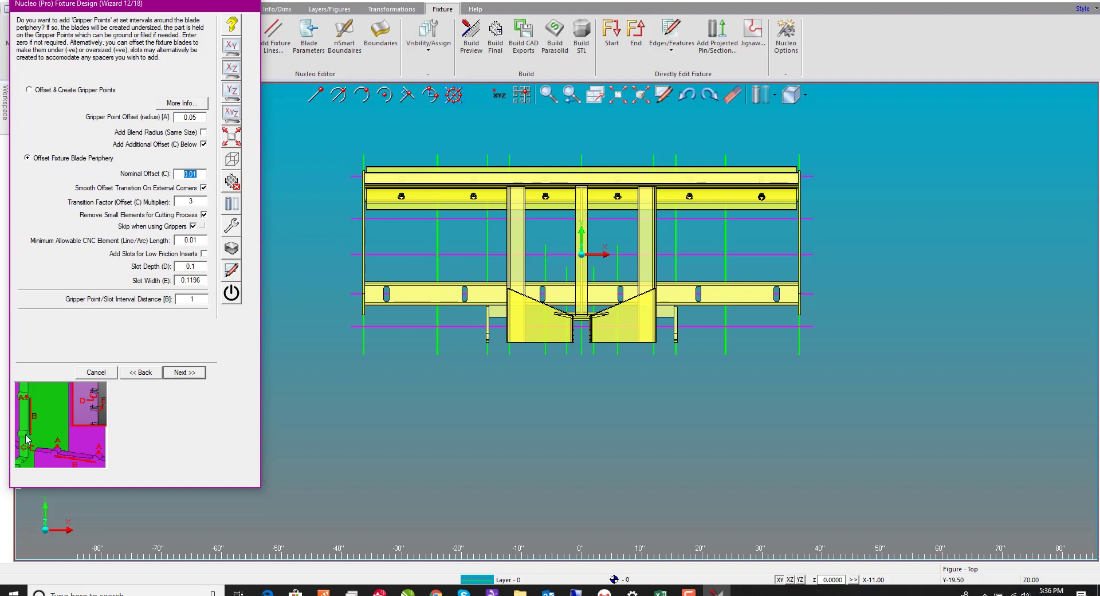
left_click(188, 117)
left_click(190, 299)
left_click(185, 373)
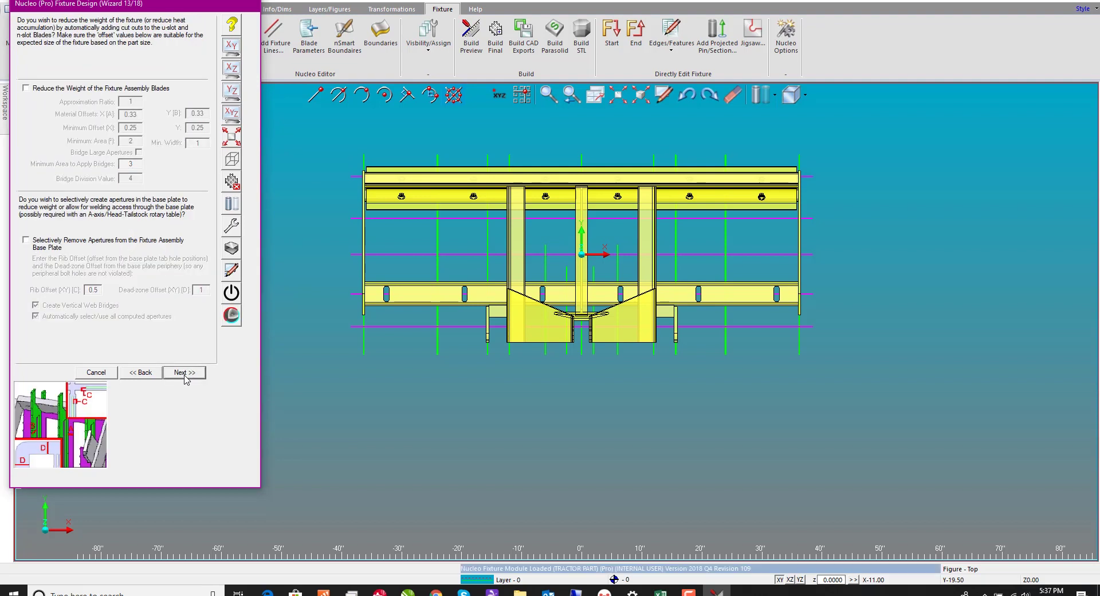
- Enable weight reduction for the fixture assembly blades, load the page's default settings, and advance to the corner relief page
left_click(68, 89)
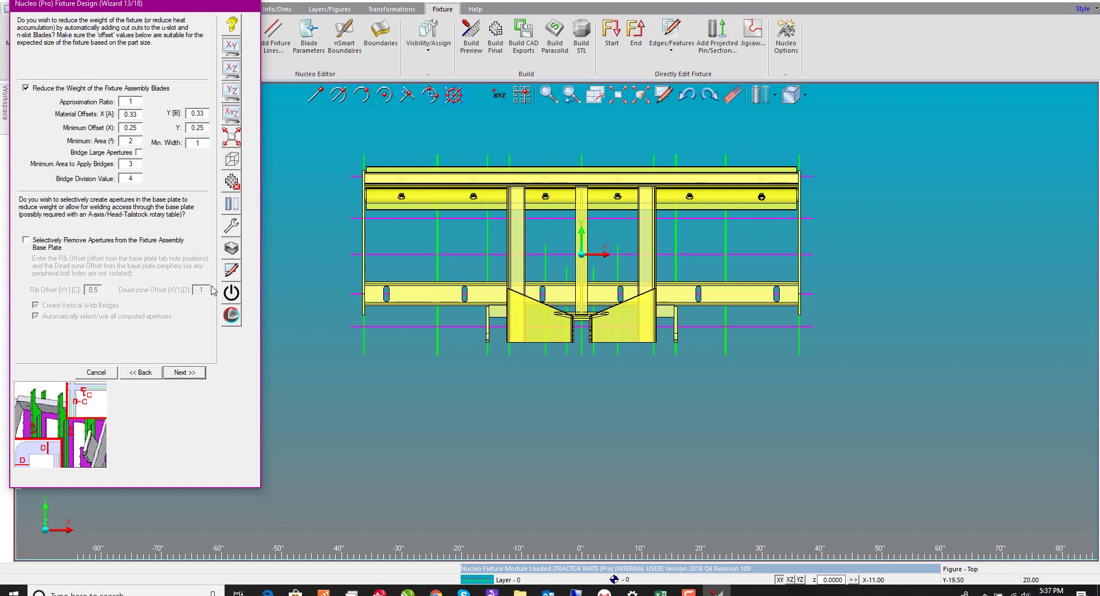
left_click(230, 295)
left_click(185, 375)
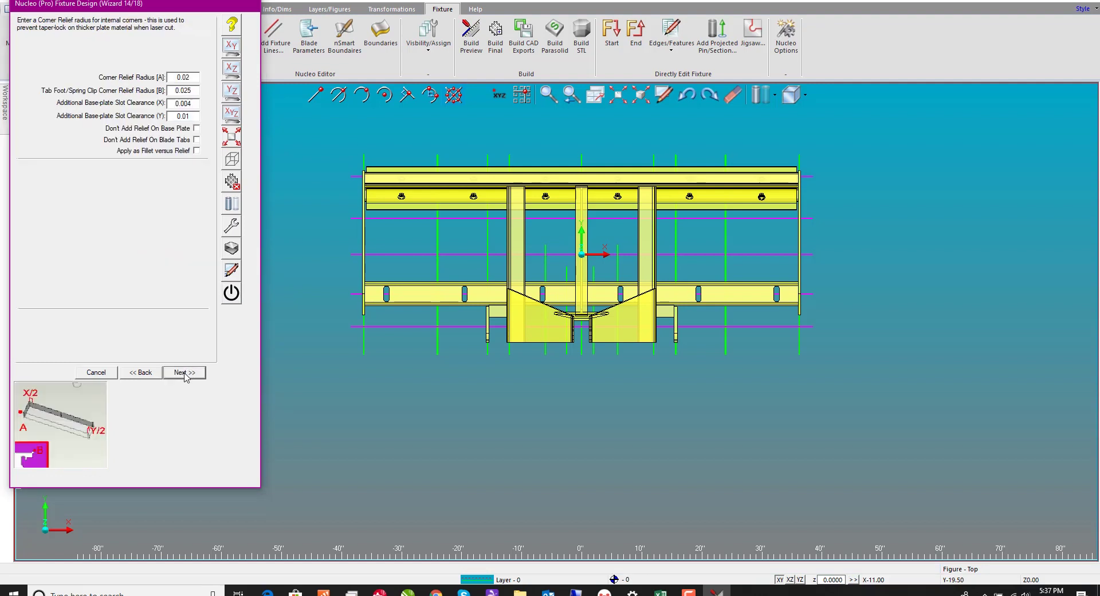
- Go over the corner relief, pin tower and bolt hole settings, and advance to the fixture creation method page
double_click(190, 78)
left_click(184, 374)
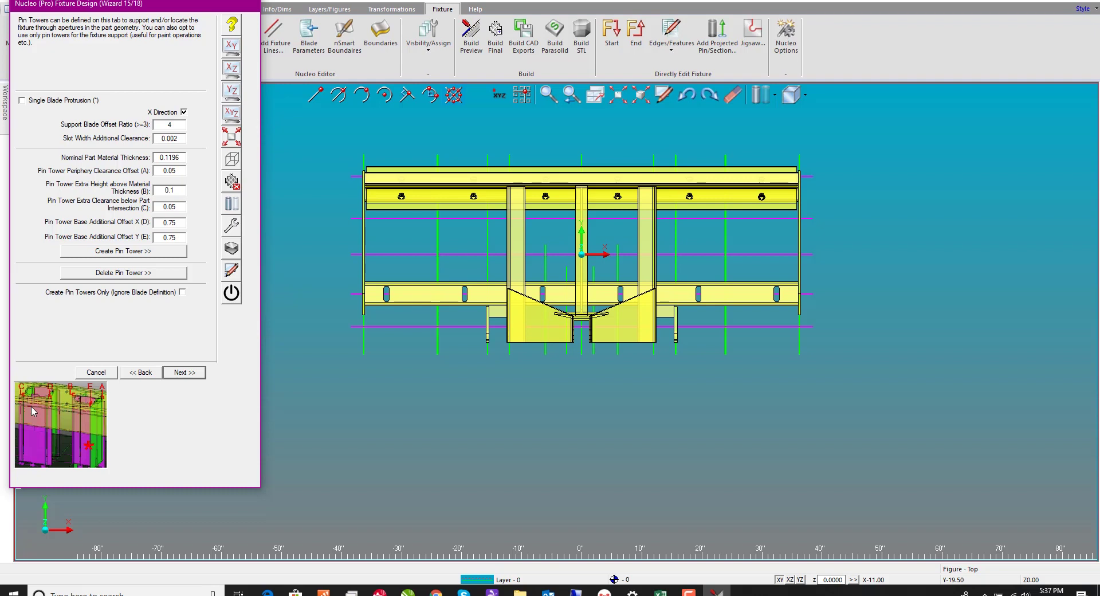
left_click(181, 374)
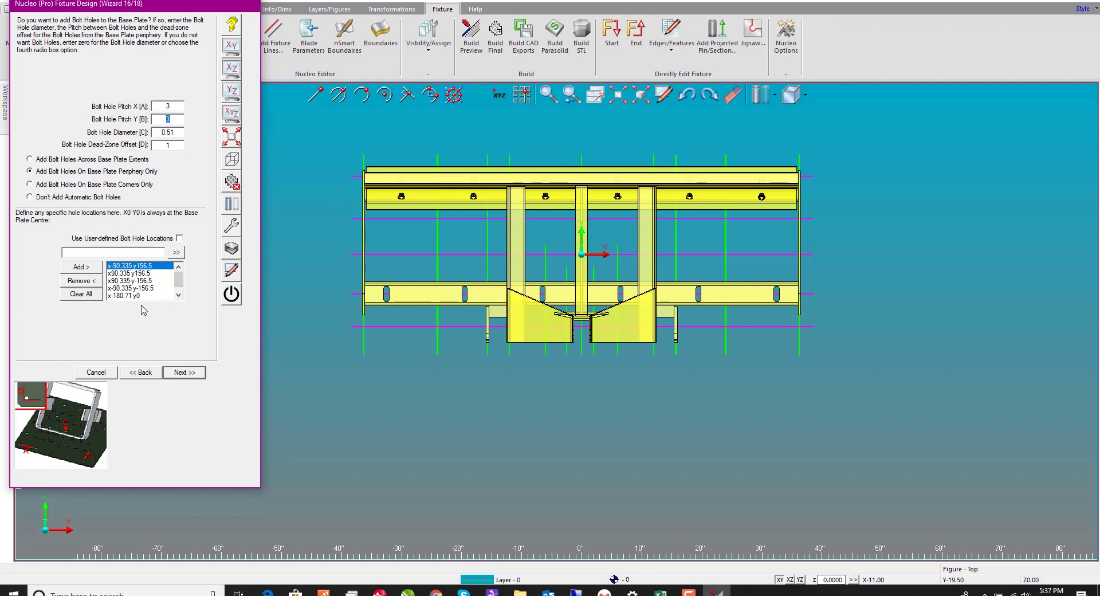
left_click(192, 377)
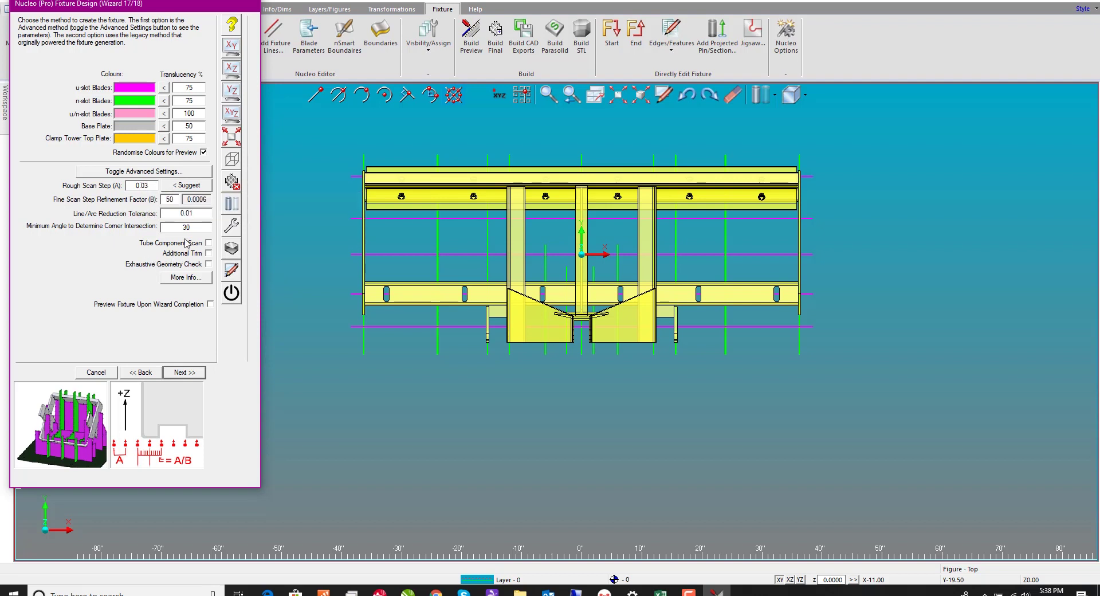
- Advance to the annotation page and set the base plate's identifying label to "TRACTOR PART <logo>Camtek fixturetechnologies.com"
left_click(192, 373)
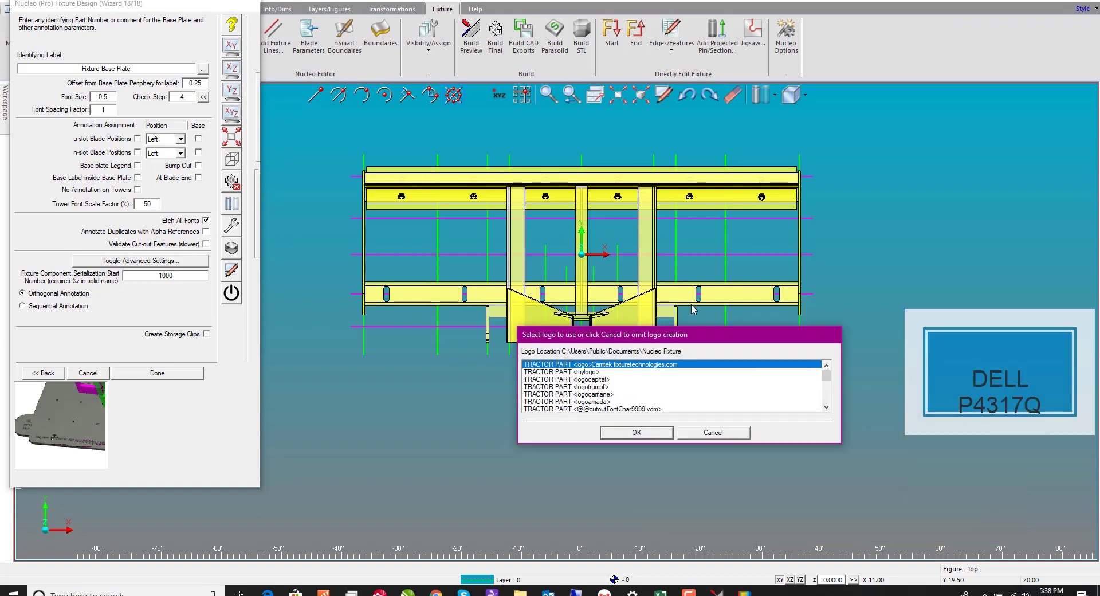
left_click(488, 315)
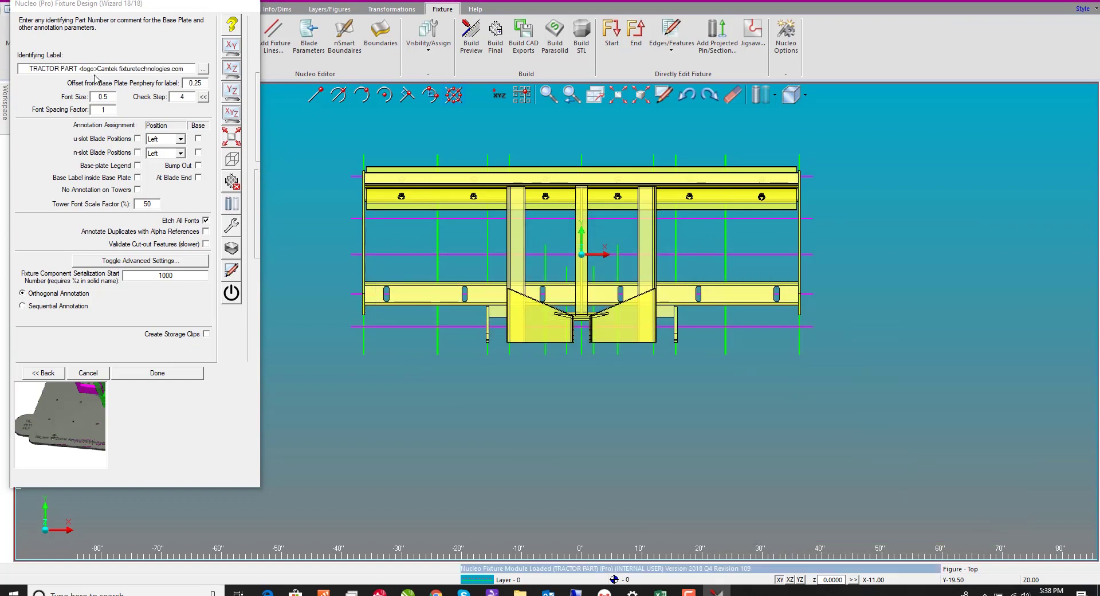
double_click(59, 69)
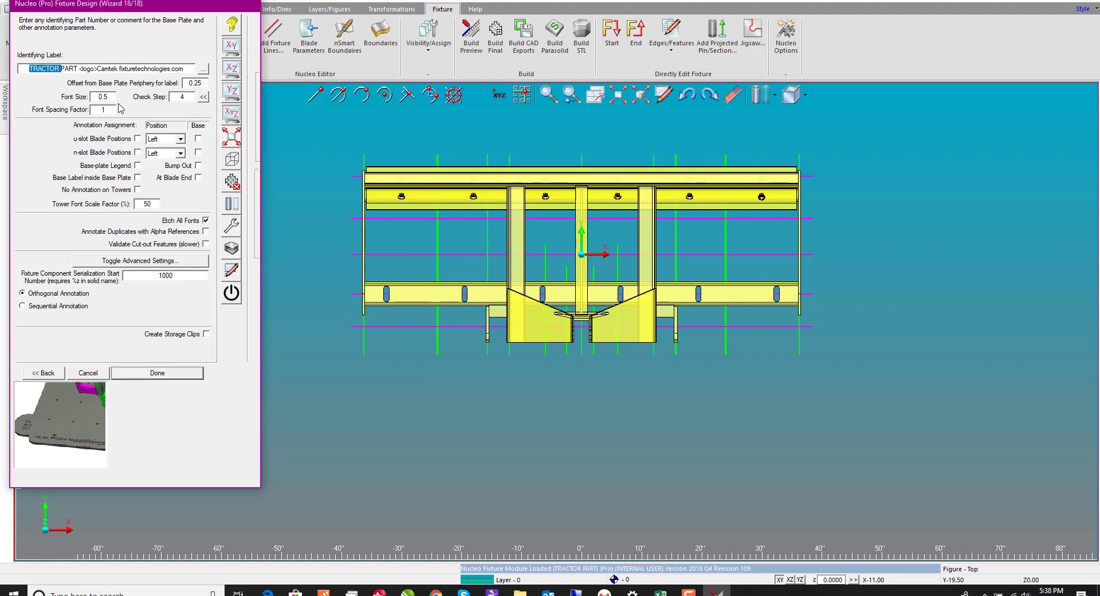
- Load the default annotation settings, add base annotation for u-slot and n-slot blades, turn off the base-plate legend and storage clips, and finish the wizard
left_click(232, 299)
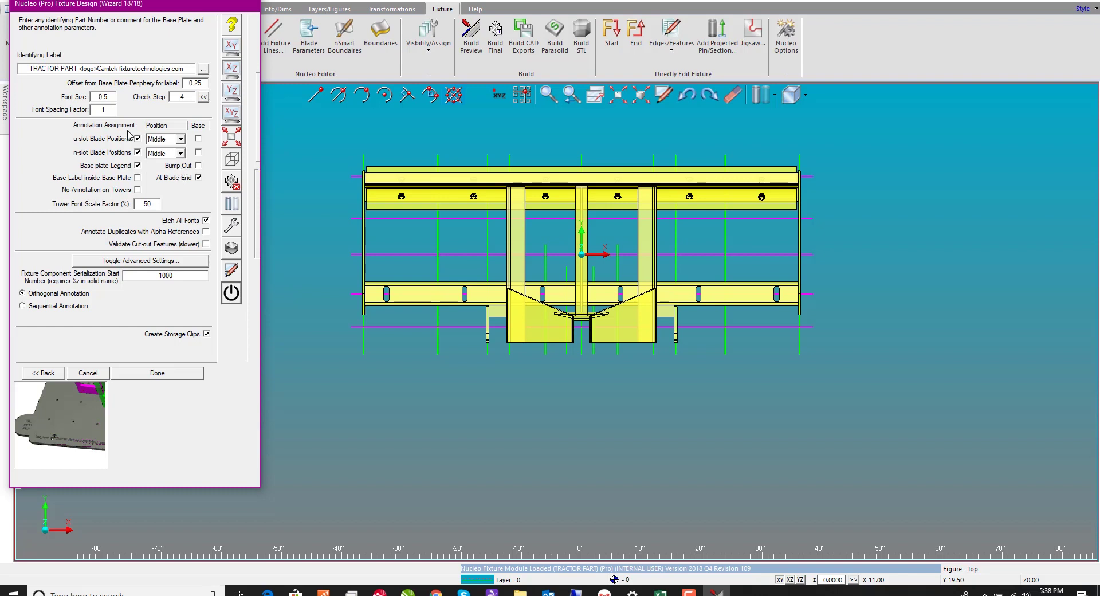
left_click(198, 139)
left_click(128, 166)
left_click(177, 334)
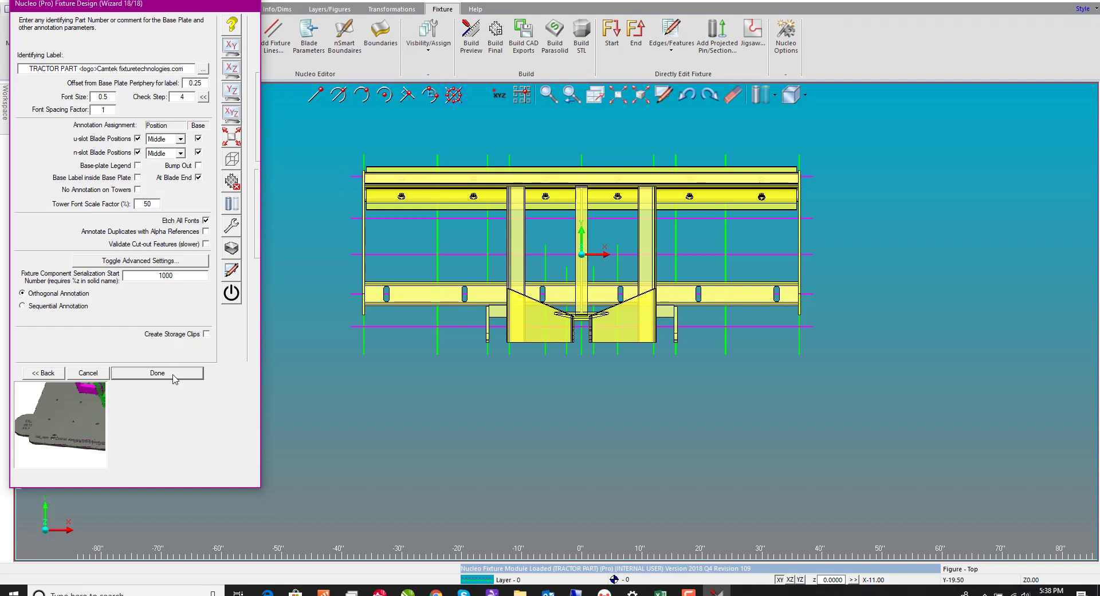
left_click(175, 376)
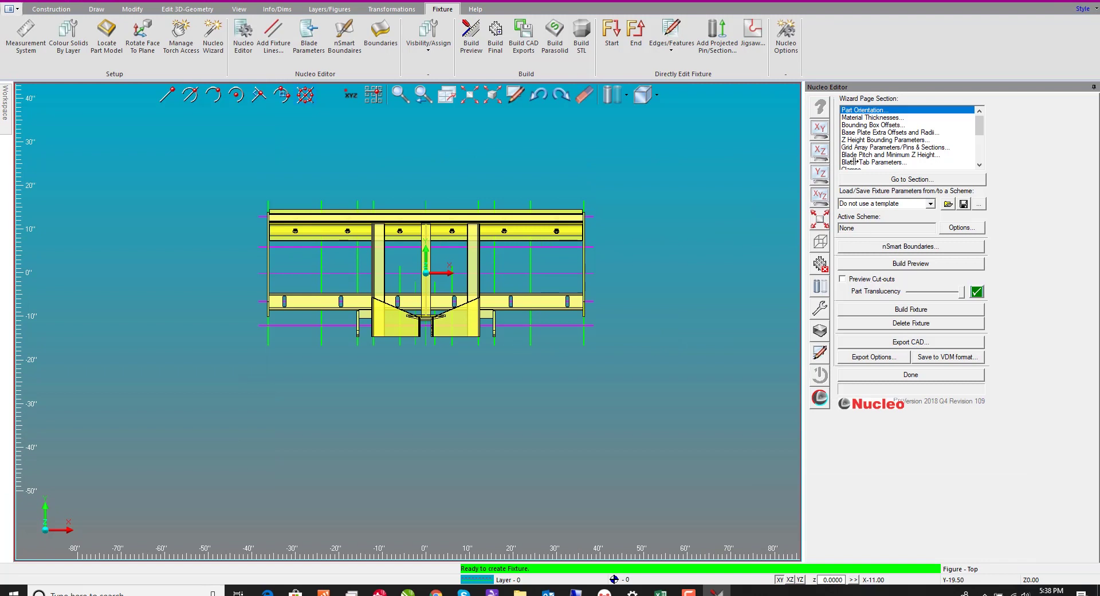
- Reopen the Z Height Bounding Parameters and set up a shim/plate/shut-off boundary as a zero-thickness sheet
left_click_drag(865, 161, 865, 161)
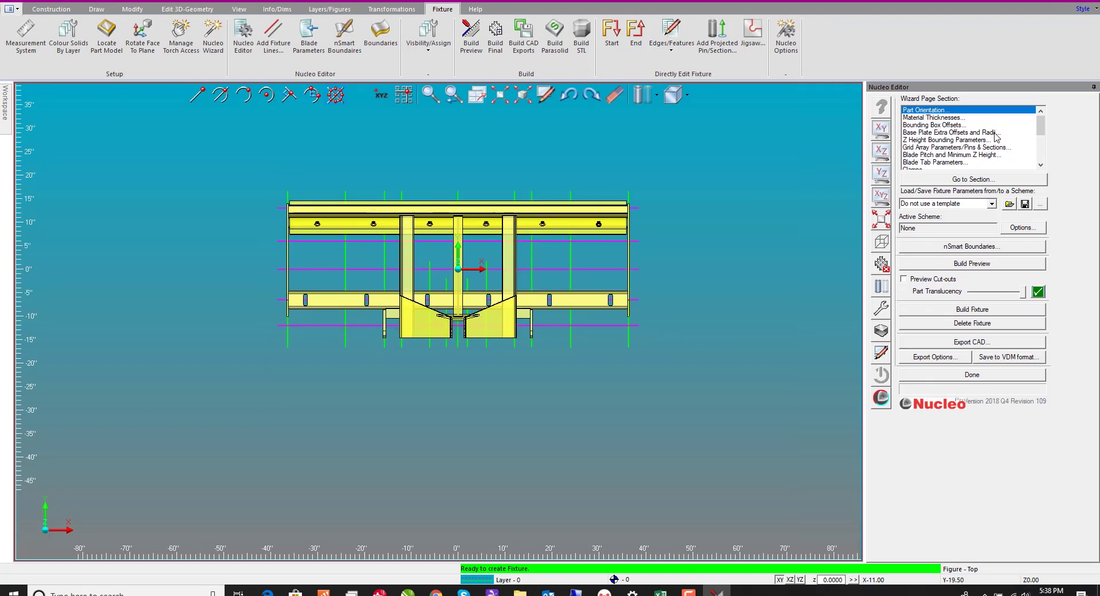
double_click(931, 141)
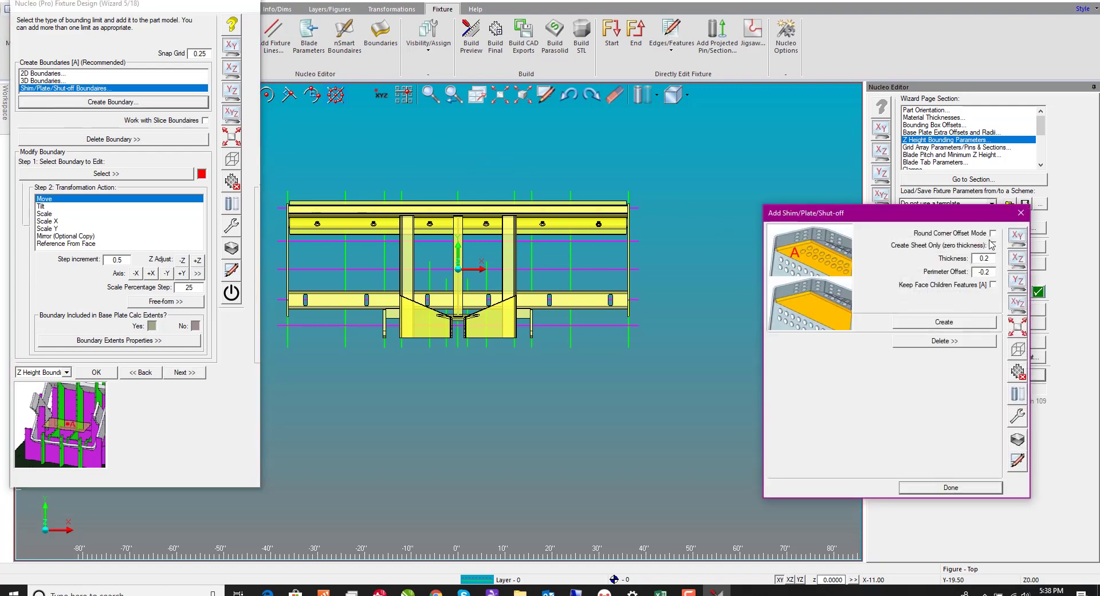
left_click(993, 246)
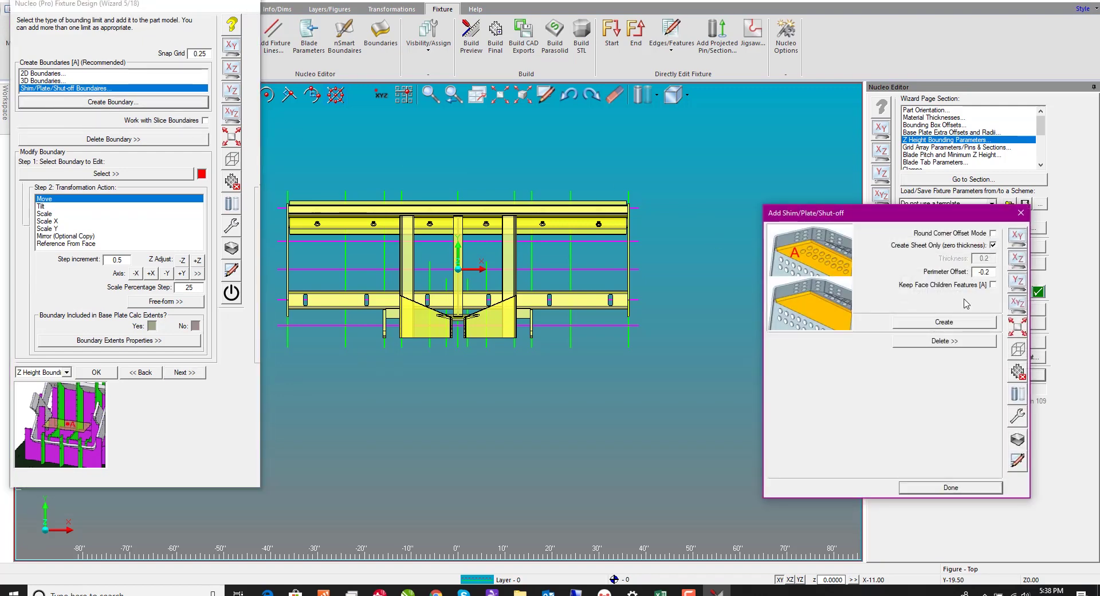
- Create the shut-off sheet boundary from a face of the cross beam beside the hitch frame, and apply it
left_click(950, 326)
middle_click_drag(508, 359, 464, 177)
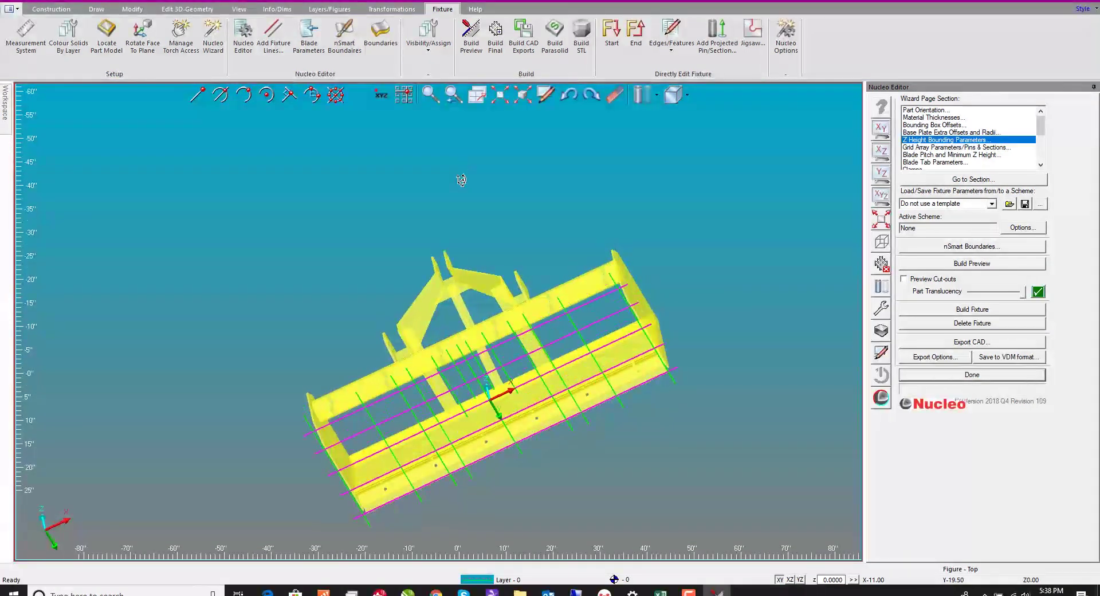
scroll(512, 342, "up", 3)
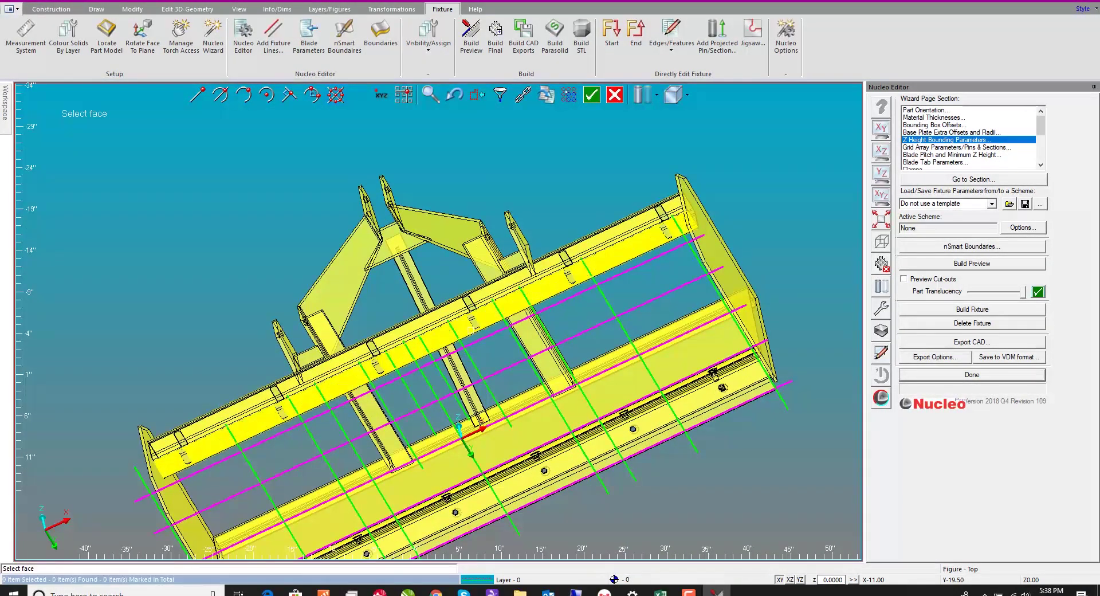
scroll(475, 332, "up", 3)
left_click(493, 318)
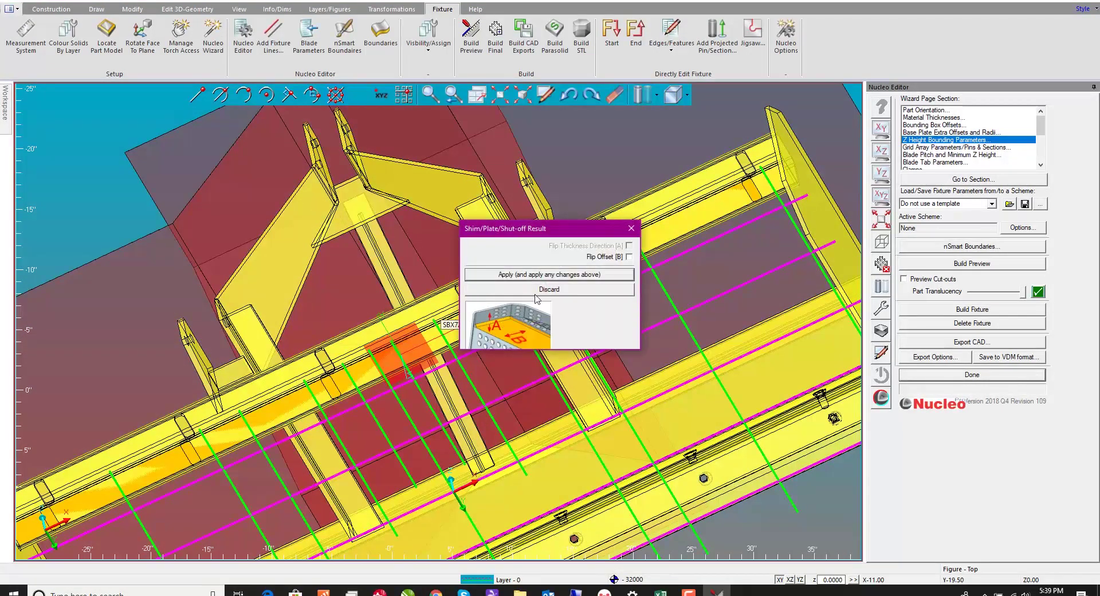
left_click(555, 275)
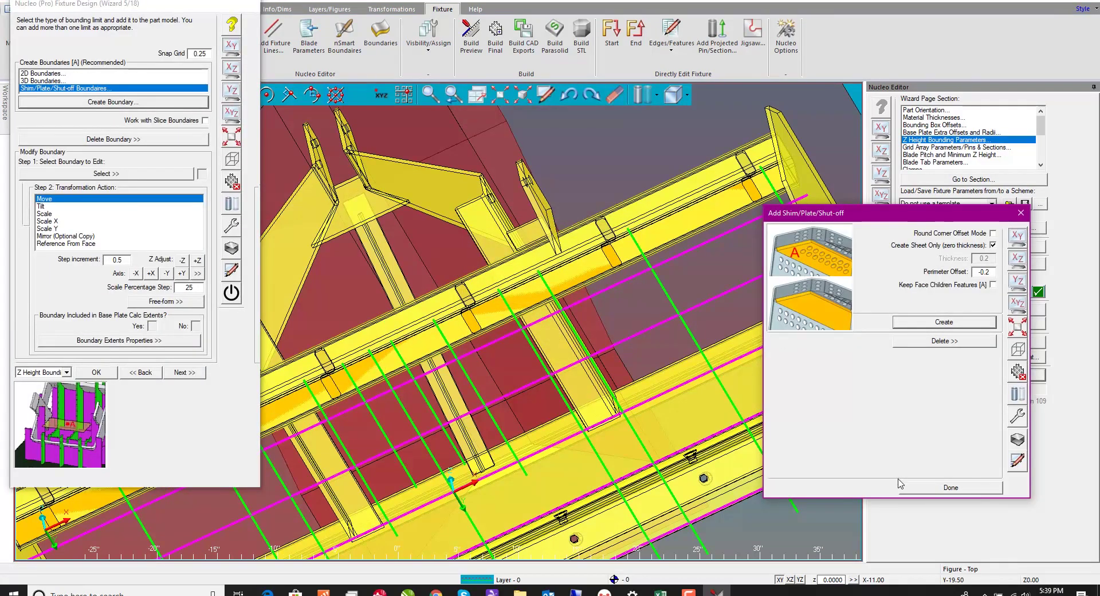
left_click(917, 487)
- Examine the new boundary sheet against the tractor part in 3D and in the XY view
mouse_move(433, 296)
middle_mouse_down()
mouse_move(454, 381)
mouse_move(442, 279)
middle_mouse_up()
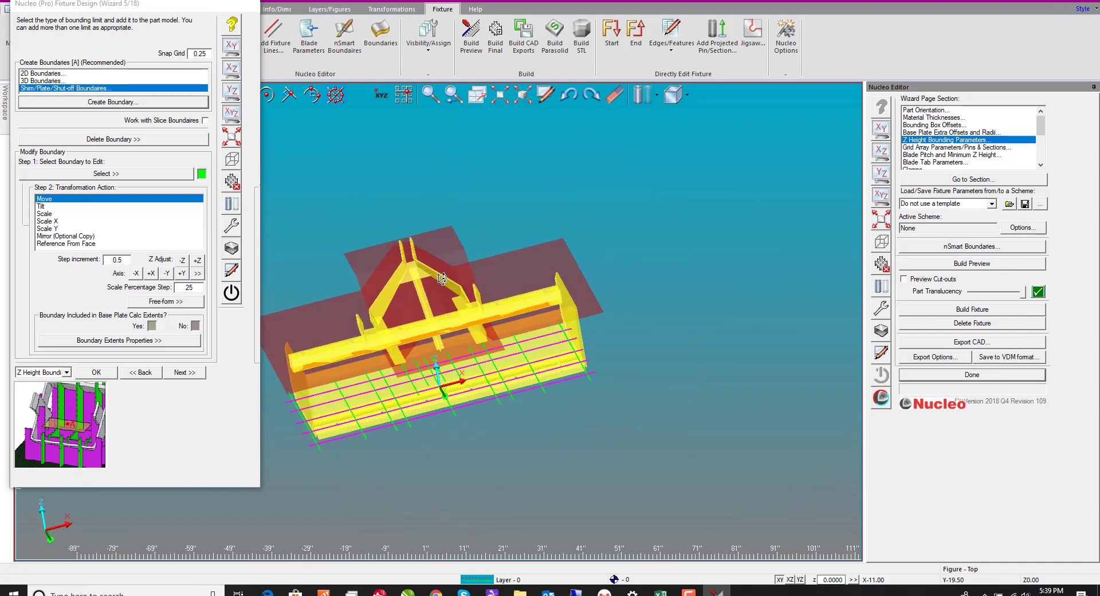
scroll(497, 322, "up", 3)
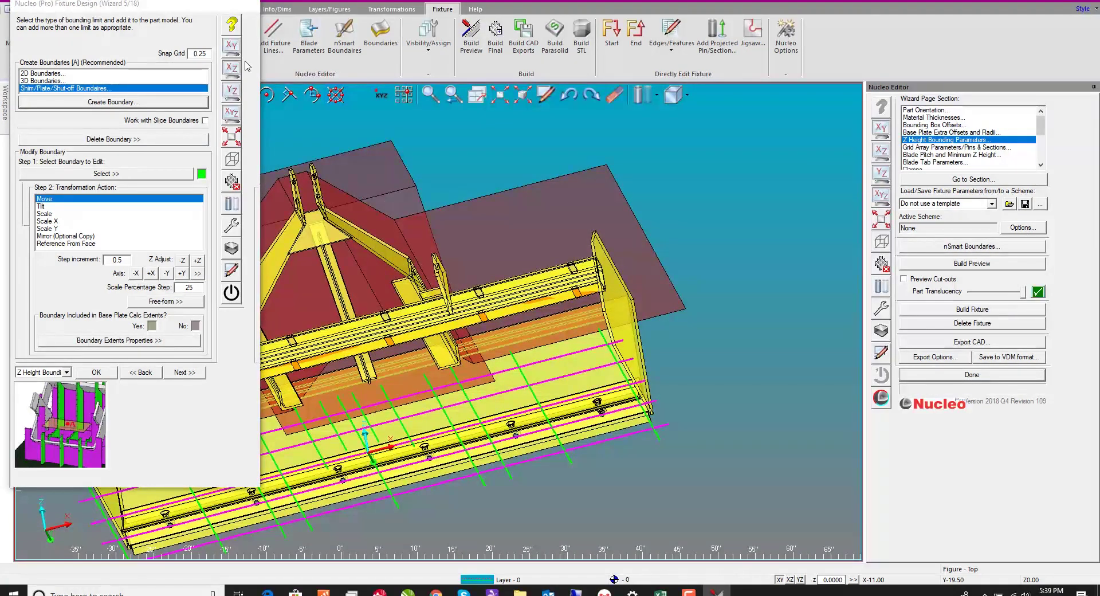
left_click(232, 46)
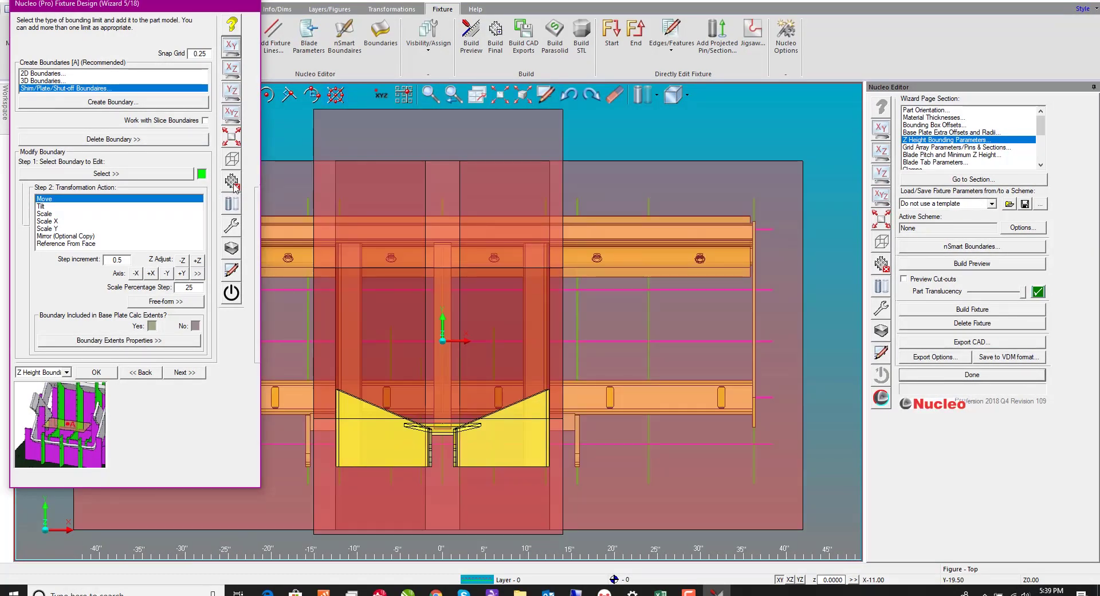
- Accept the Z height boundary settings and leave the boundary page
left_click(235, 249)
left_click(96, 372)
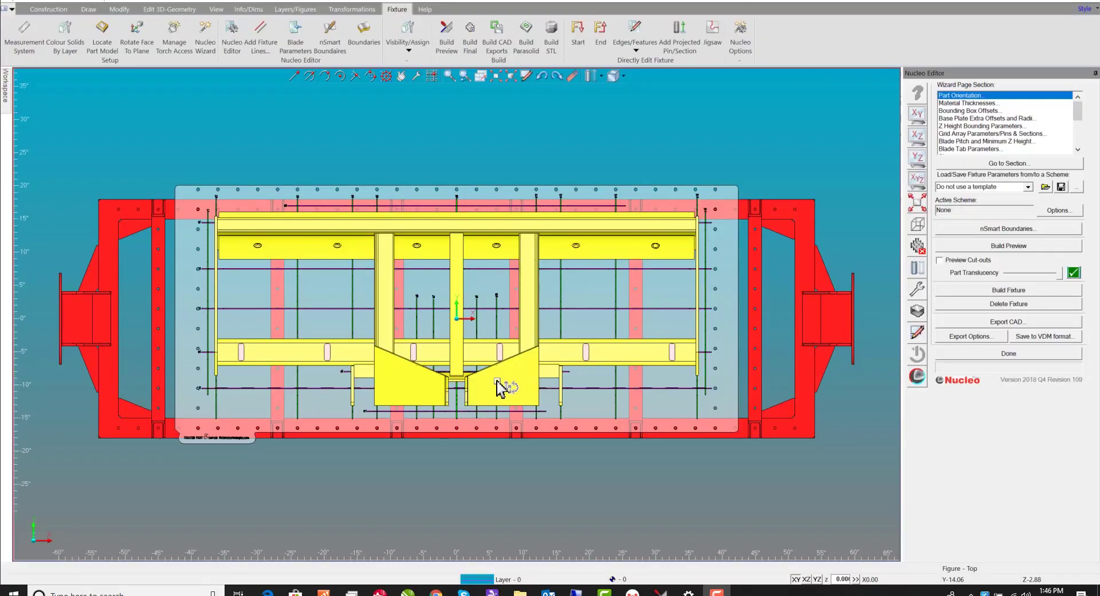
- Examine the built fixture in 3D with the tractor part hidden and shown, and check the blade tabs above the frame in XZ view
middle_click_drag(497, 388, 630, 343)
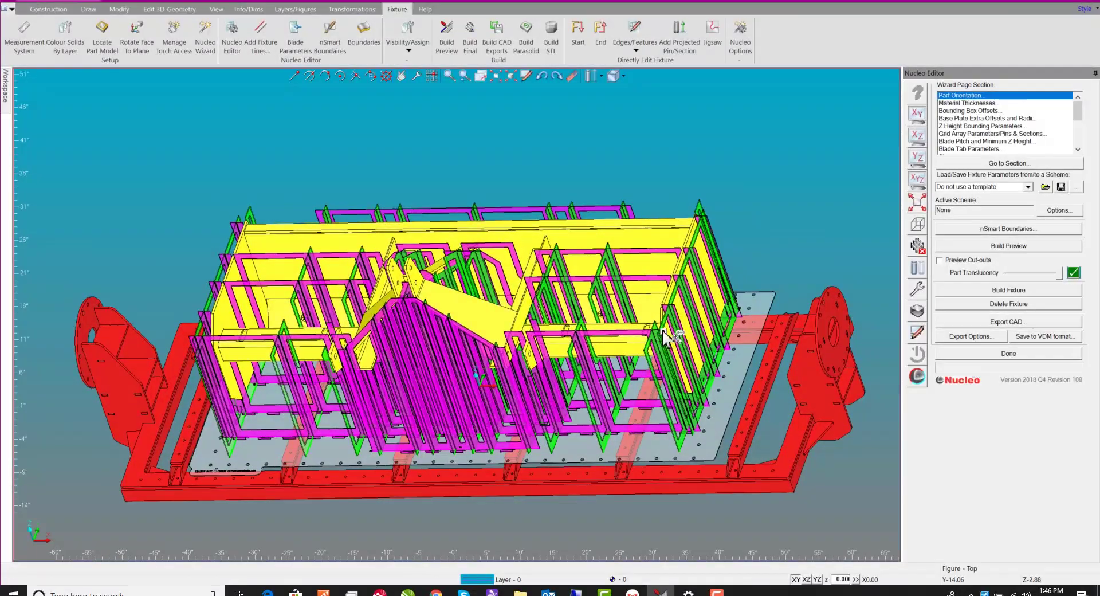
mouse_move(491, 227)
middle_mouse_down()
mouse_move(503, 278)
mouse_move(511, 251)
mouse_move(500, 246)
middle_mouse_up()
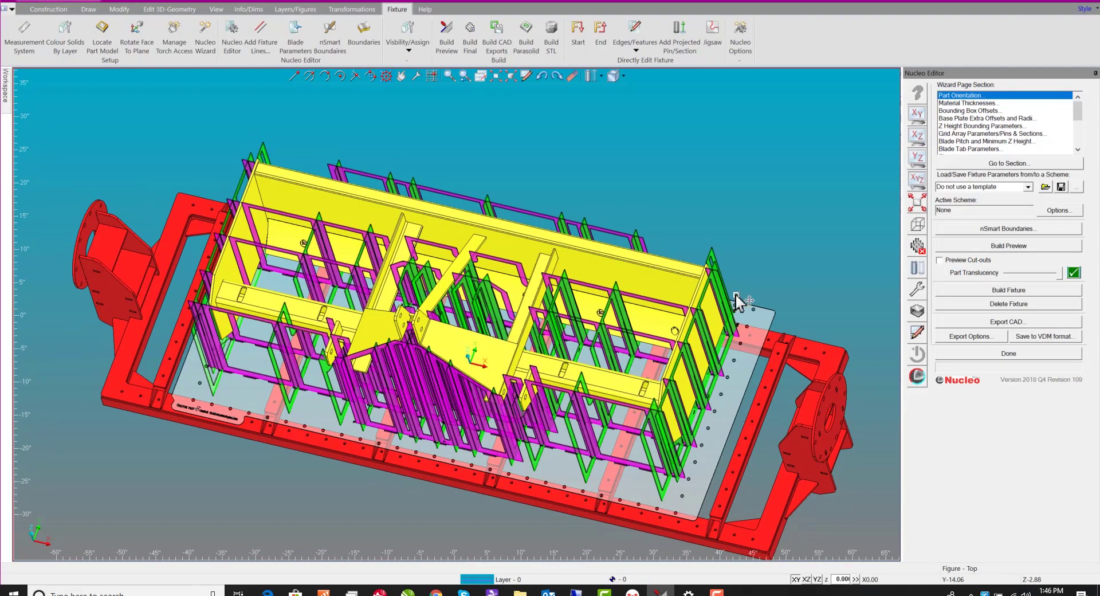
left_click(919, 273)
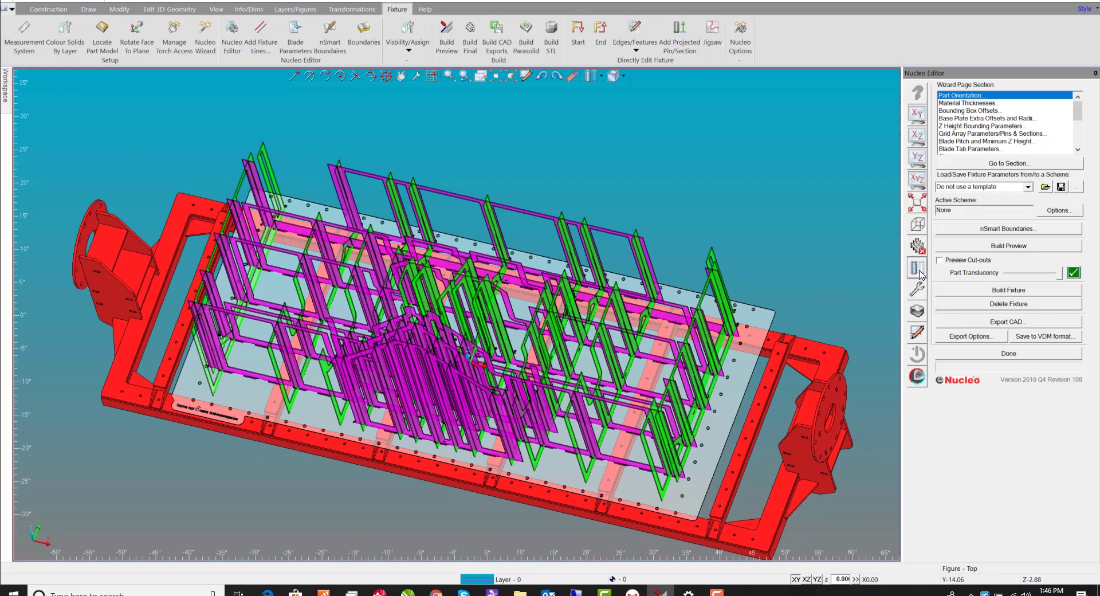
left_click(918, 273)
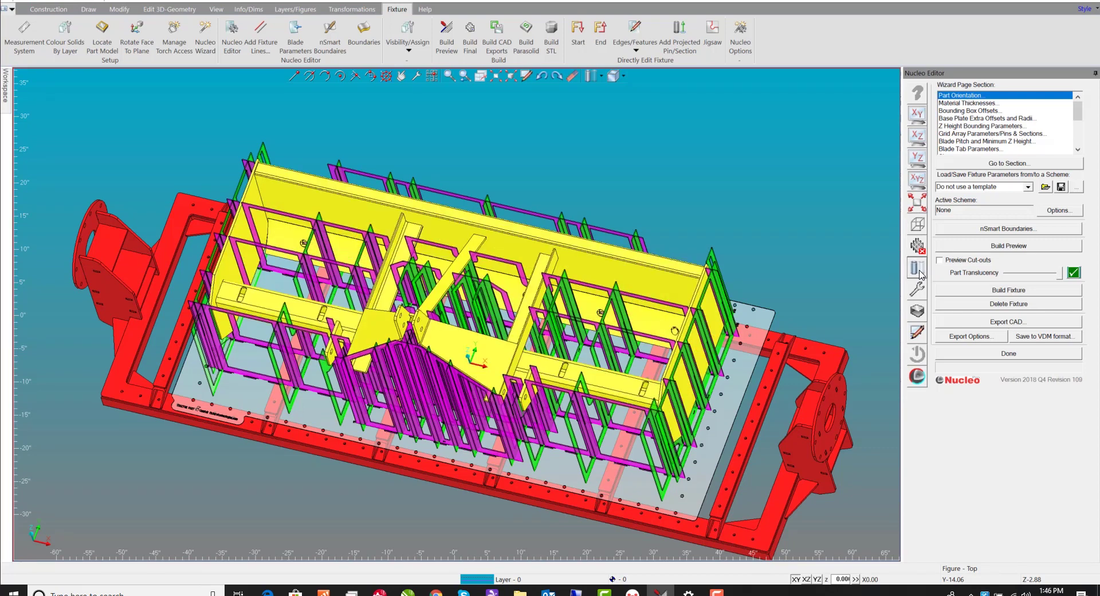
left_click(918, 136)
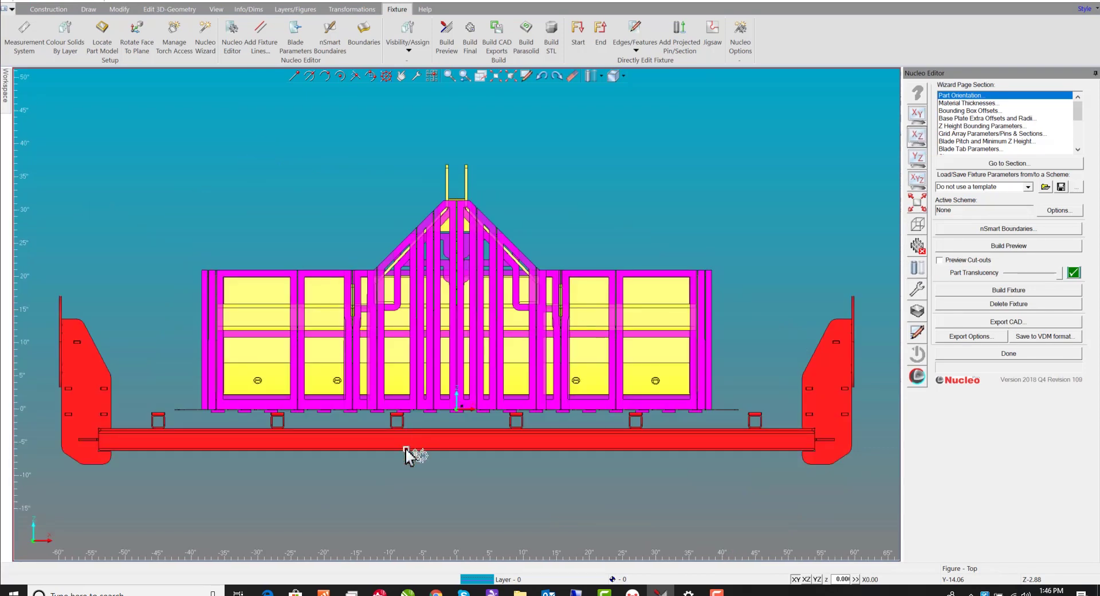
scroll(367, 402, "up", 2)
scroll(389, 410, "up", 8)
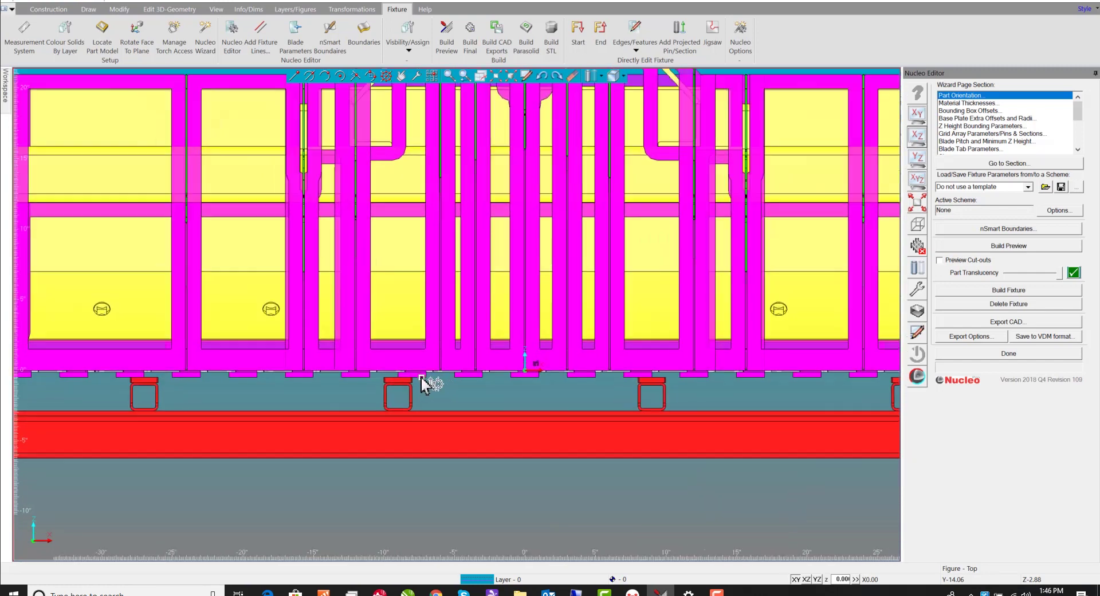
scroll(417, 347, "up", 3)
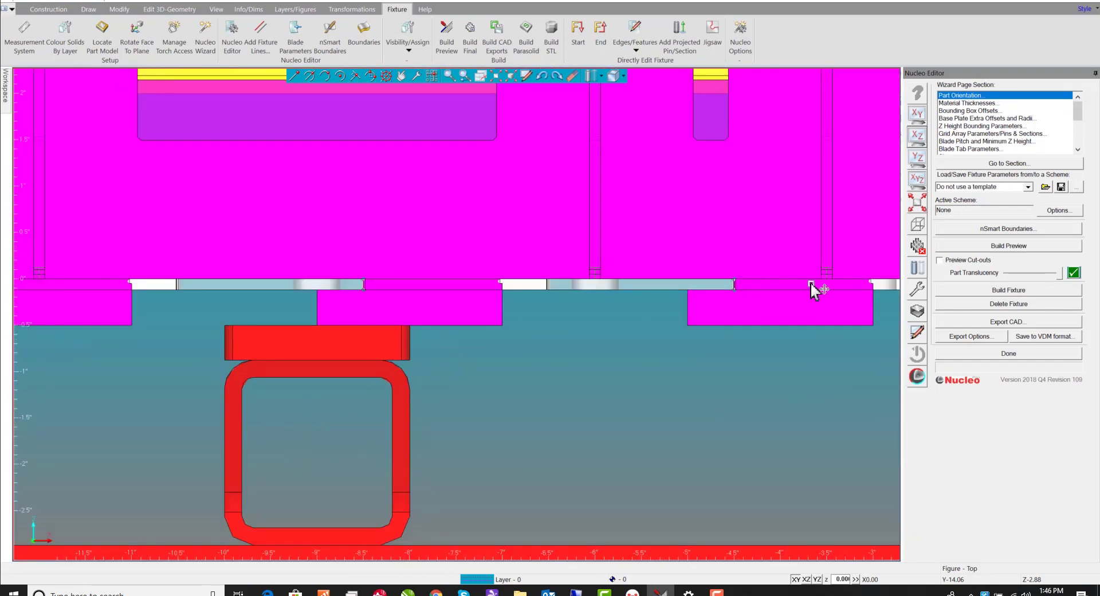
left_click(915, 333)
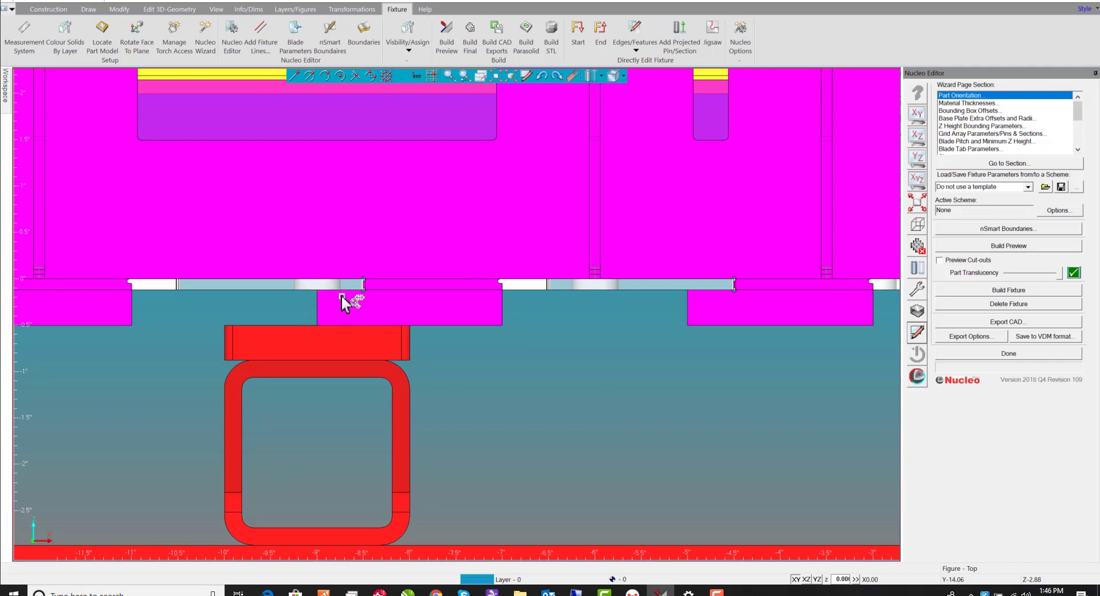
scroll(428, 336, "down", 2)
scroll(428, 332, "down", 4)
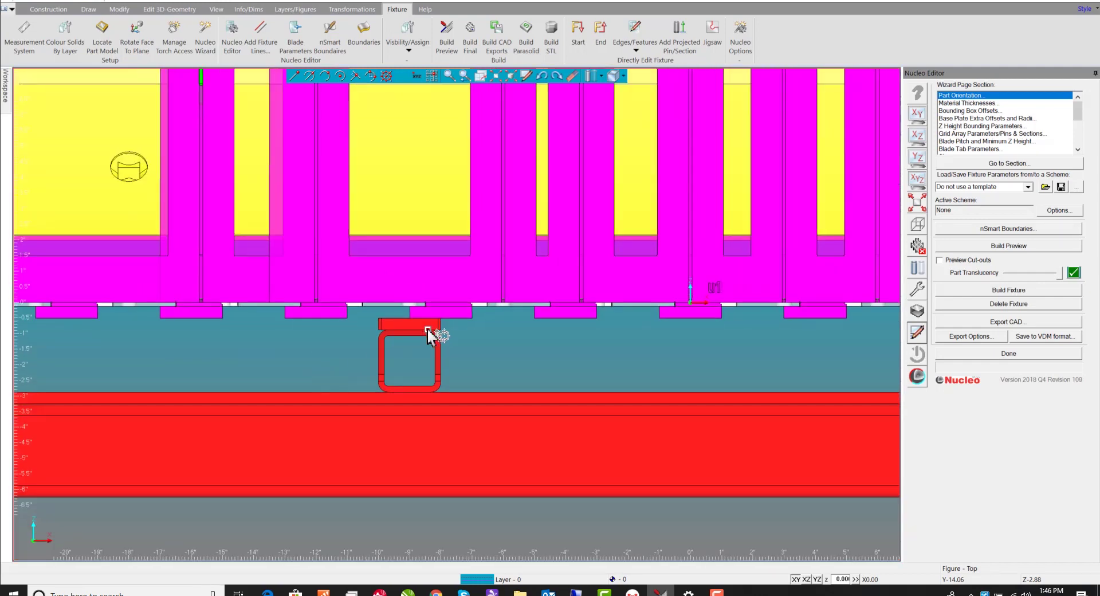
middle_click_drag(539, 224, 319, 413)
scroll(512, 266, "down", 4)
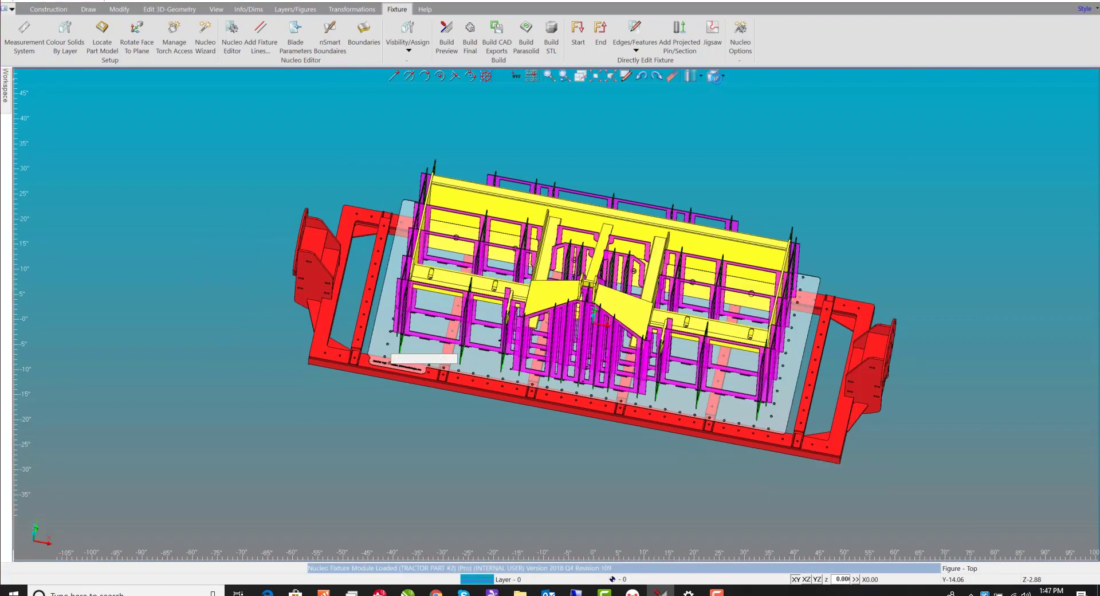
- Inspect in YZ view how the fixture blades meet the hitch plate, and look over the whole assembly in 3D
left_click(716, 76)
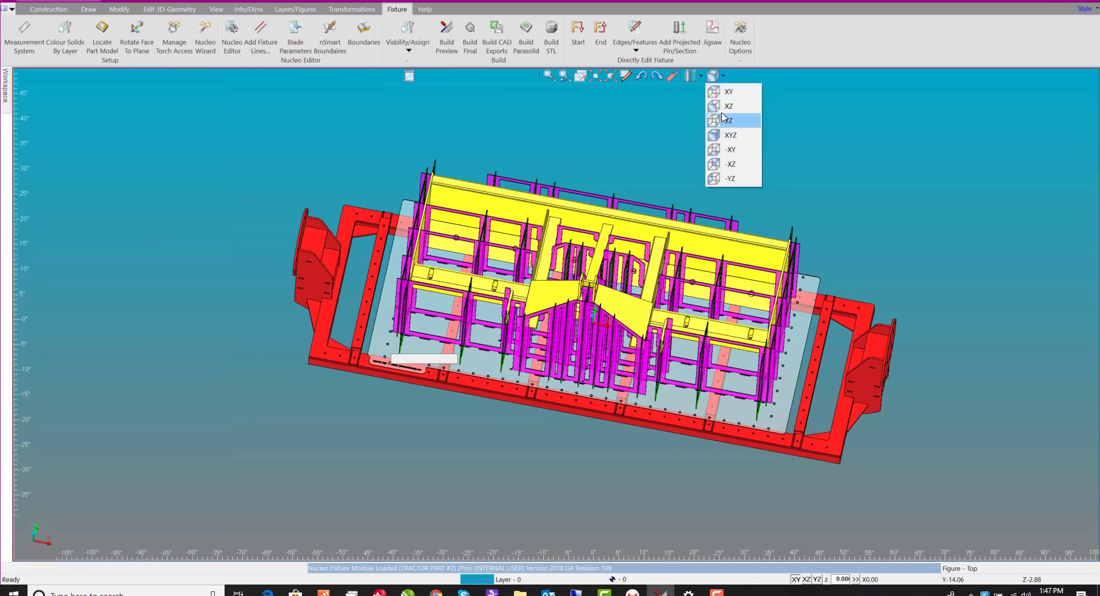
left_click(724, 121)
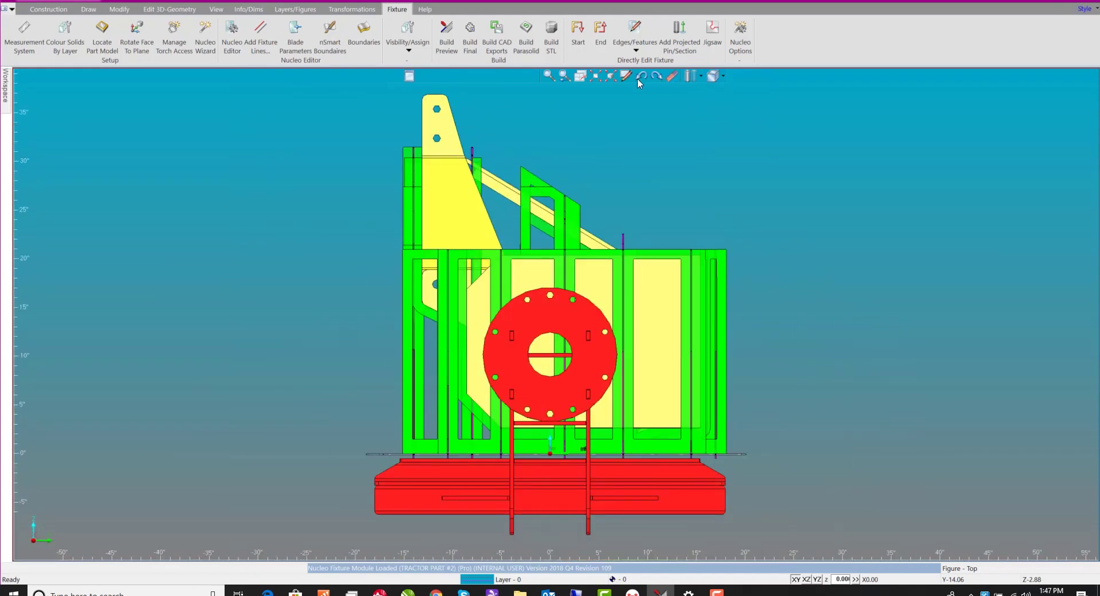
scroll(442, 206, "up", 3)
scroll(453, 198, "up", 5)
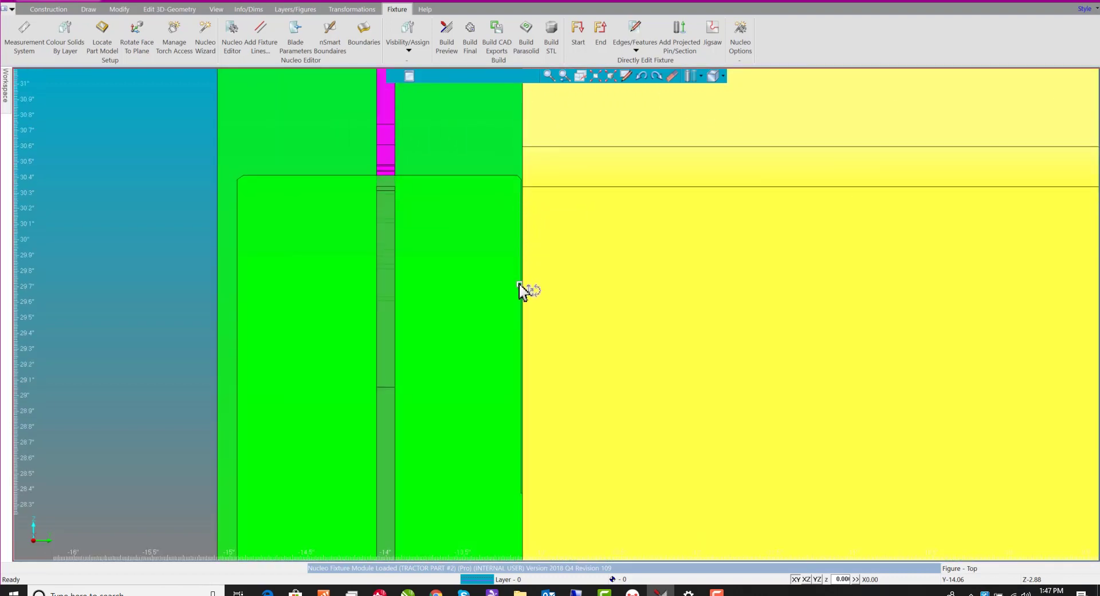
scroll(523, 290, "down", 4)
left_click_drag(616, 275, 596, 374)
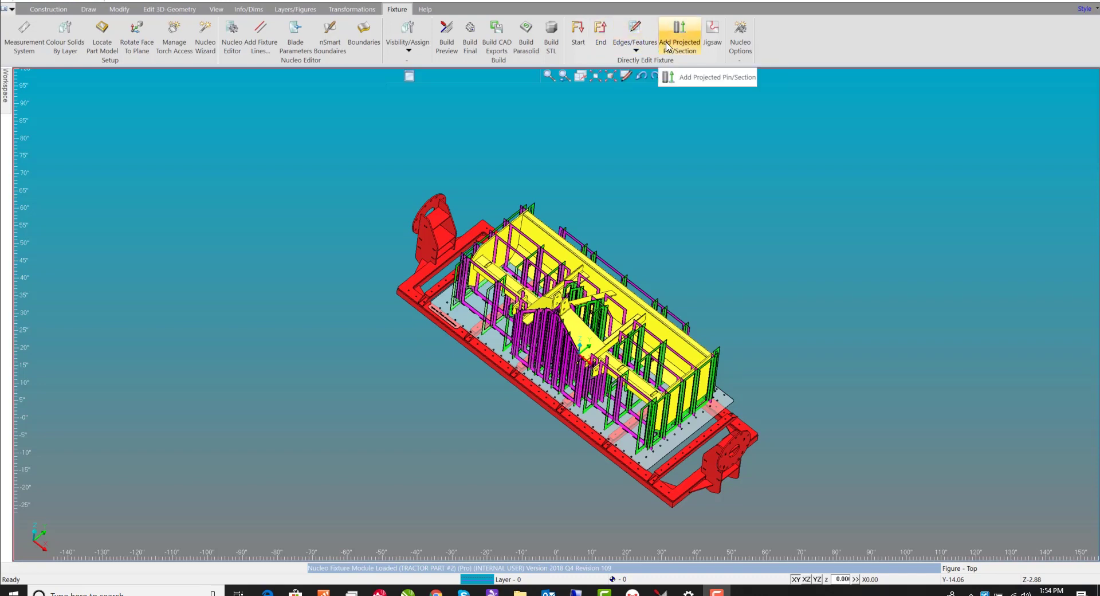
- Review the jigsaw slicing options for the base plate and close them without creating slices
left_click(707, 40)
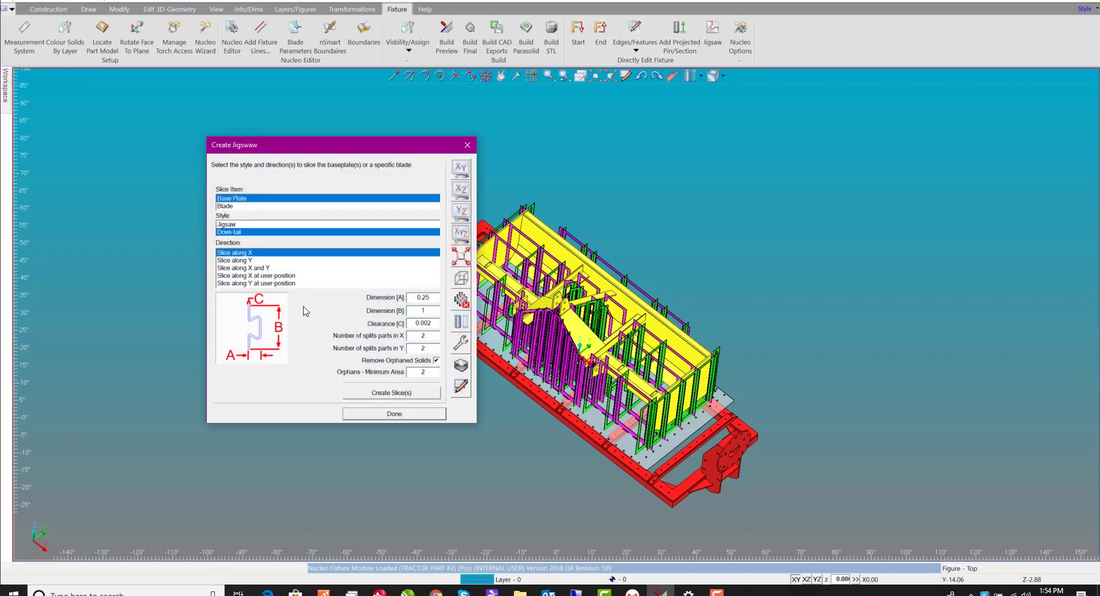
left_click(368, 413)
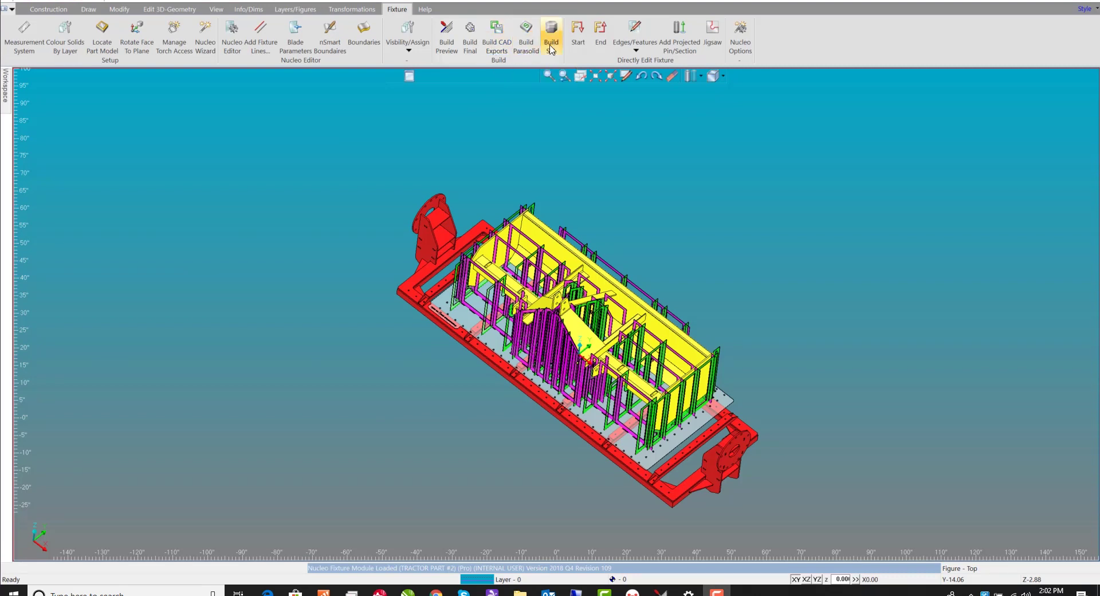
- Build the fixture's CAD exports and save them in a sub-folder under the current document's location
left_click(503, 48)
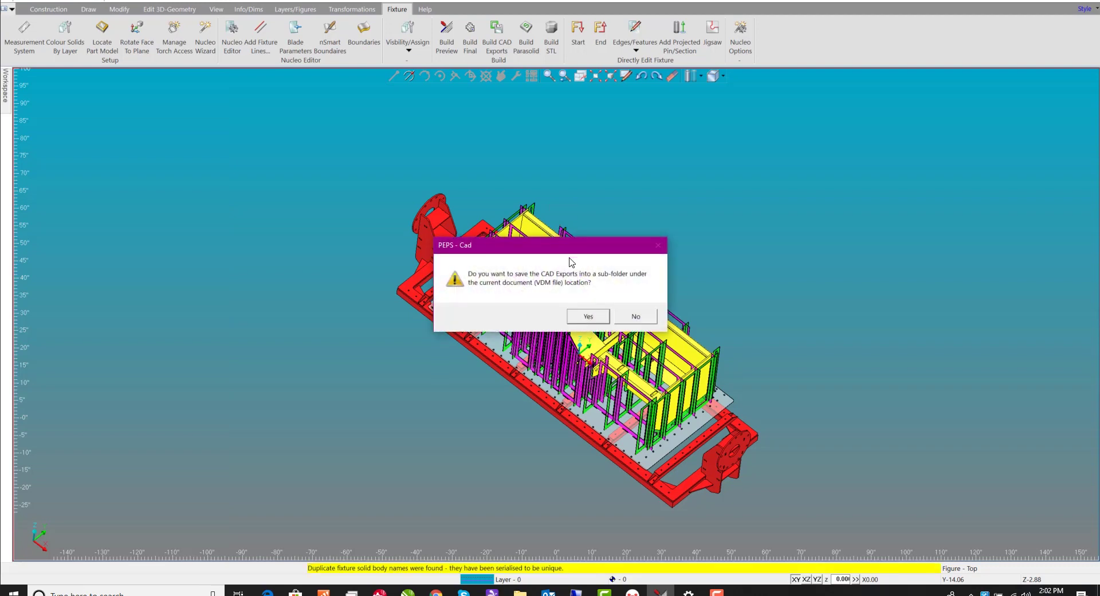
left_click(585, 316)
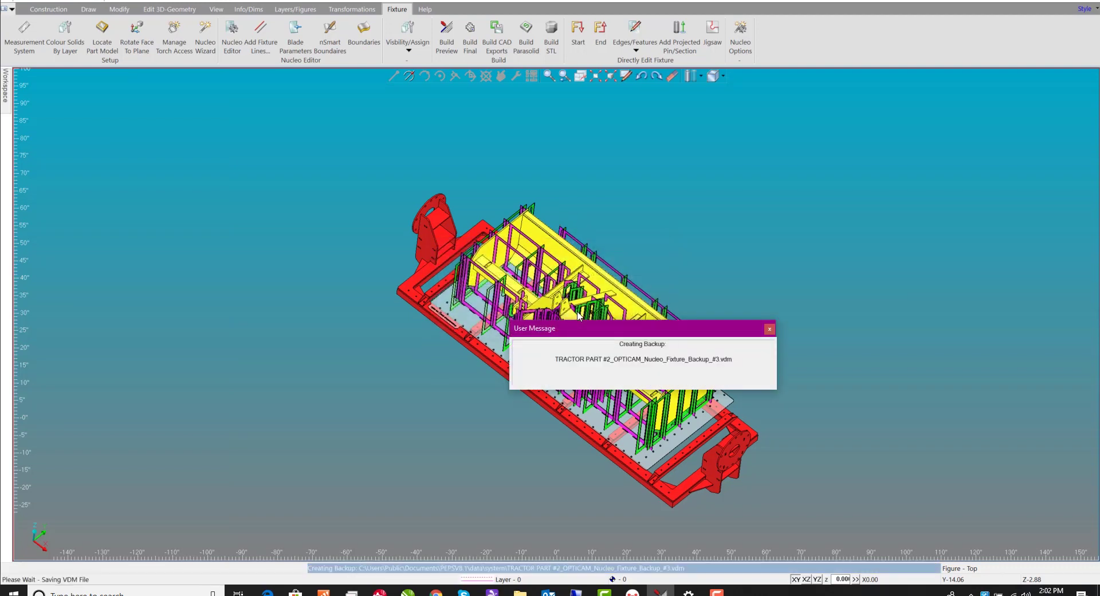
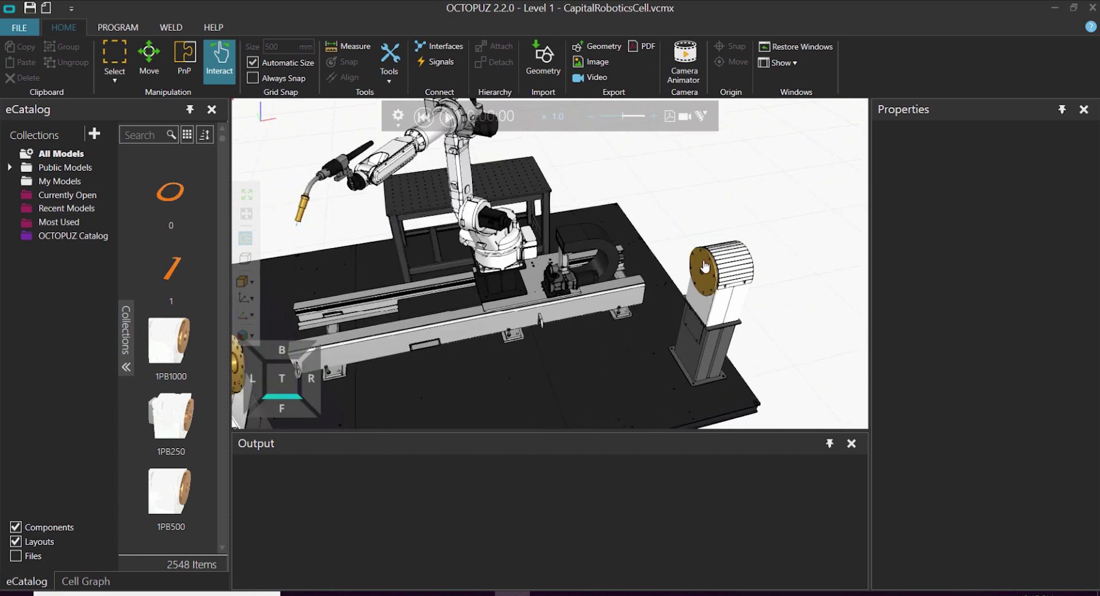
- In OCTOPUZ, reset the robot cell's simulation and import TRACTOR FIXTURE.X_T from the Cell folder with the default import options
scroll(732, 268, "down", 3)
right_click_drag(732, 268, 687, 287)
scroll(696, 290, "down", 2)
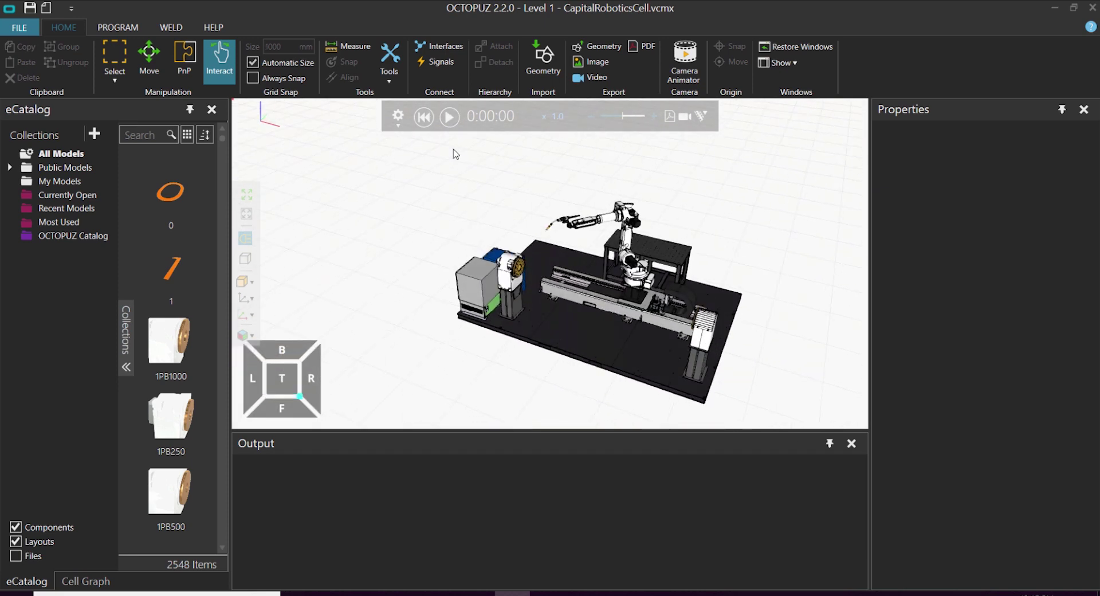
left_click(424, 117)
right_click_drag(577, 279, 726, 299)
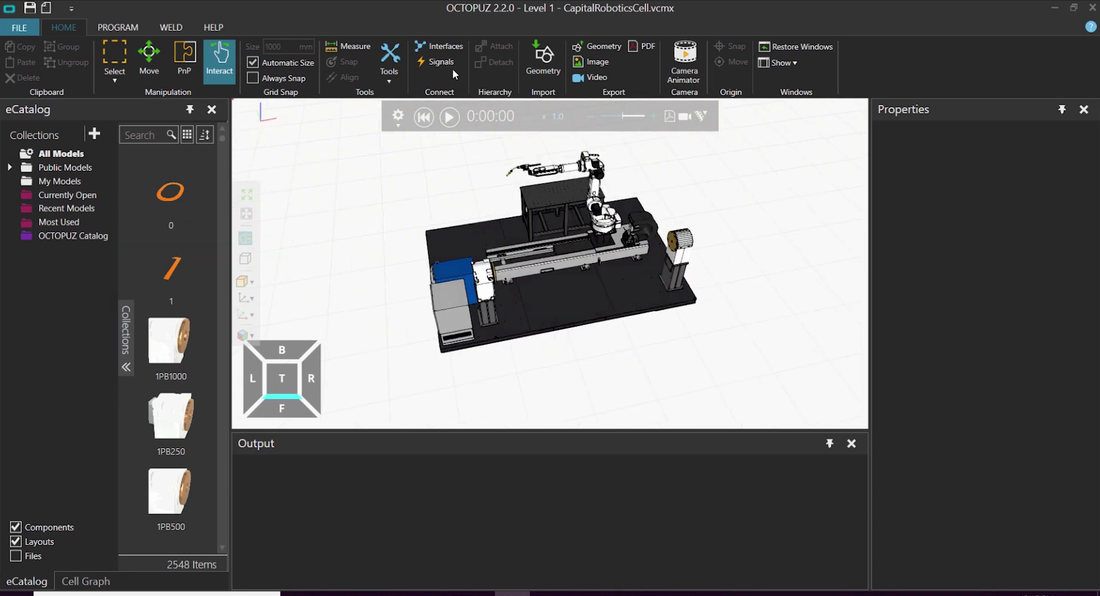
left_click(543, 67)
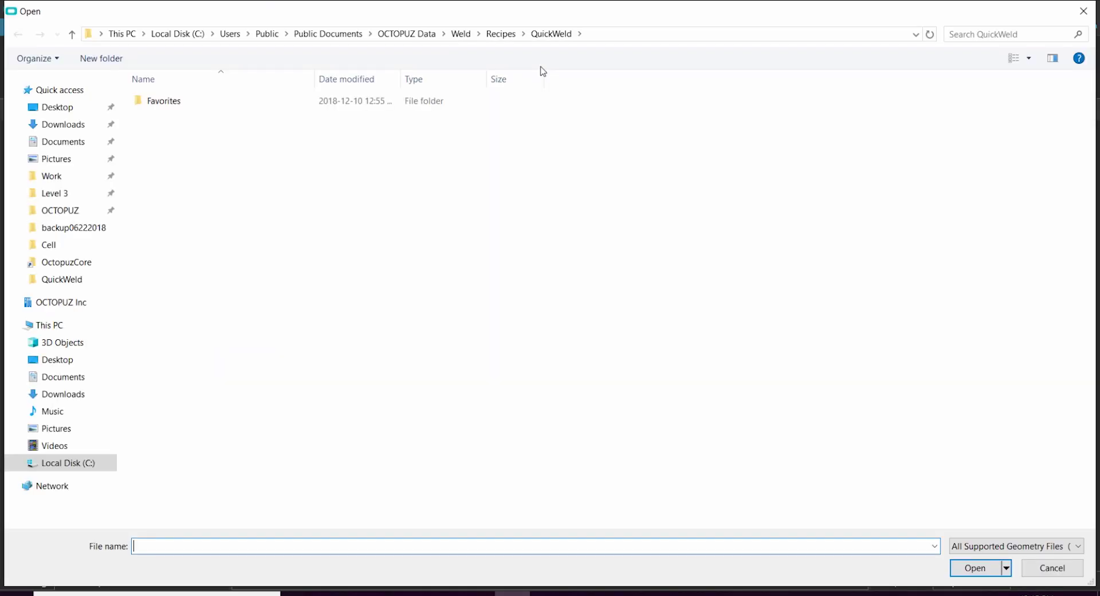
left_click(55, 245)
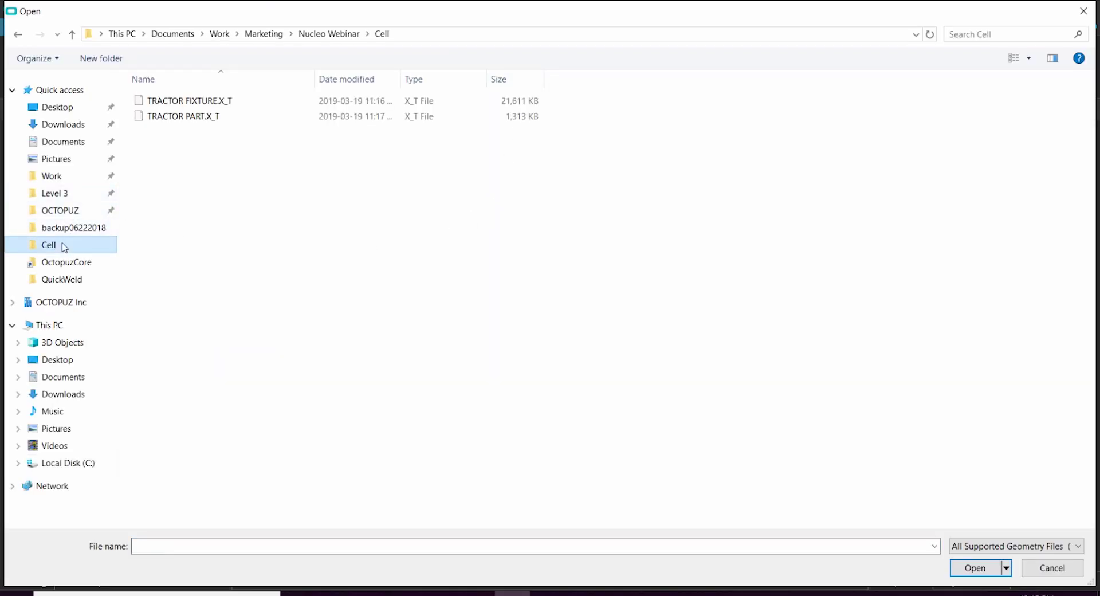
left_click(214, 102)
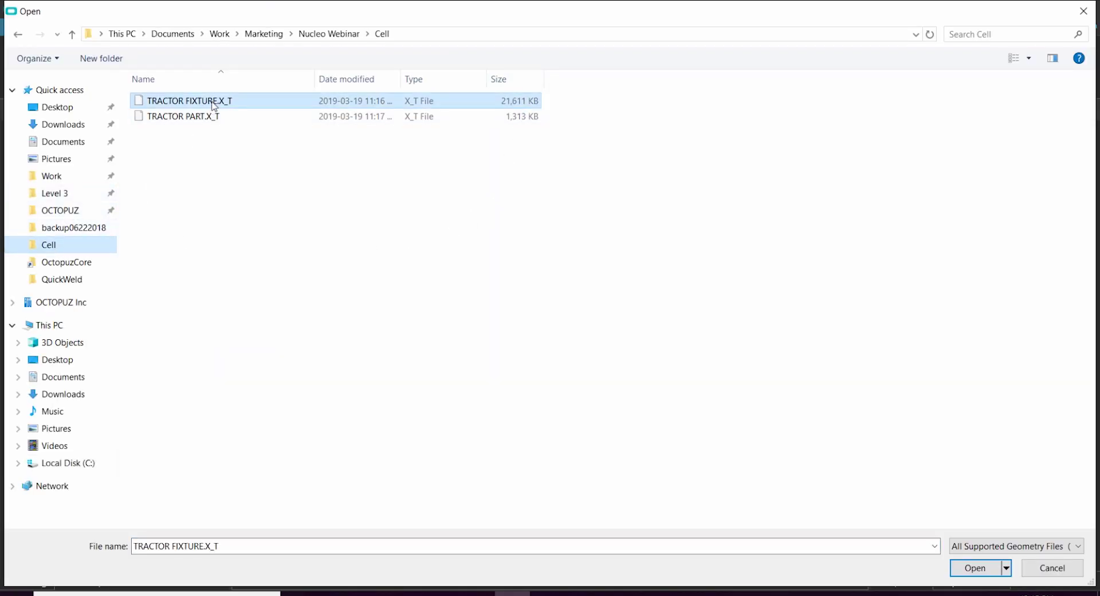
left_click(984, 576)
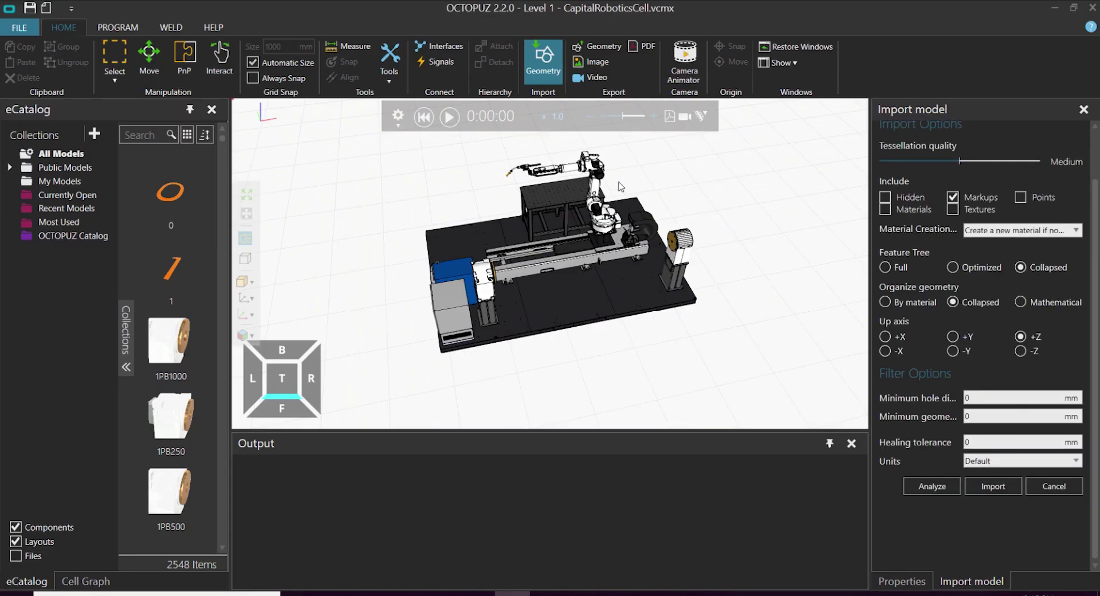
left_click(1003, 488)
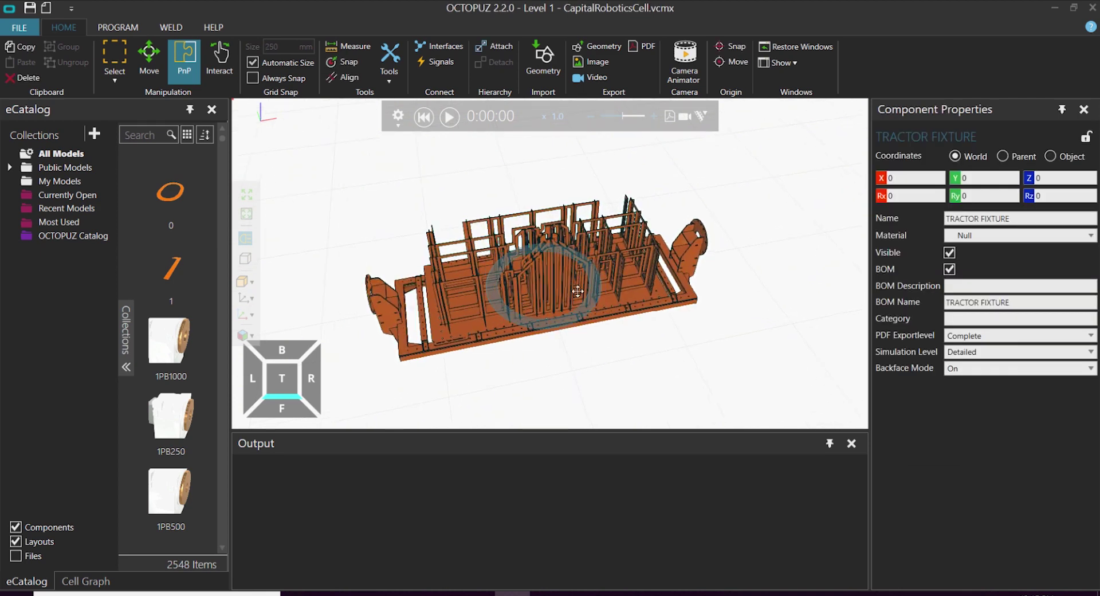
- Move the imported tractor fixture towards the robot cell, to about X 3408 and Y -10408
right_click_drag(614, 281, 643, 279)
scroll(528, 361, "down", 4)
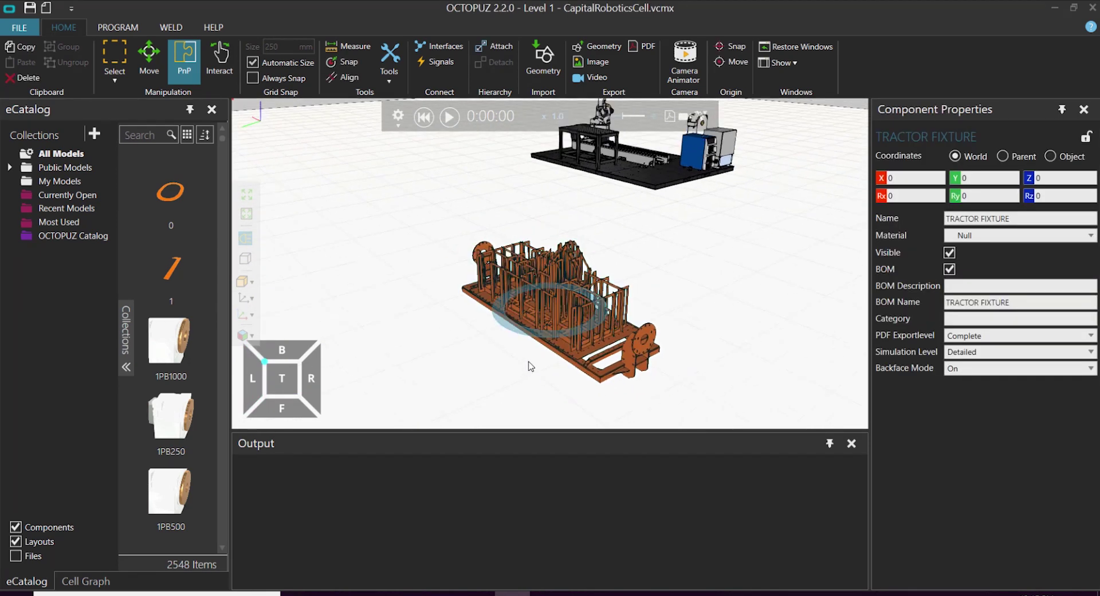
scroll(556, 322, "up", 4)
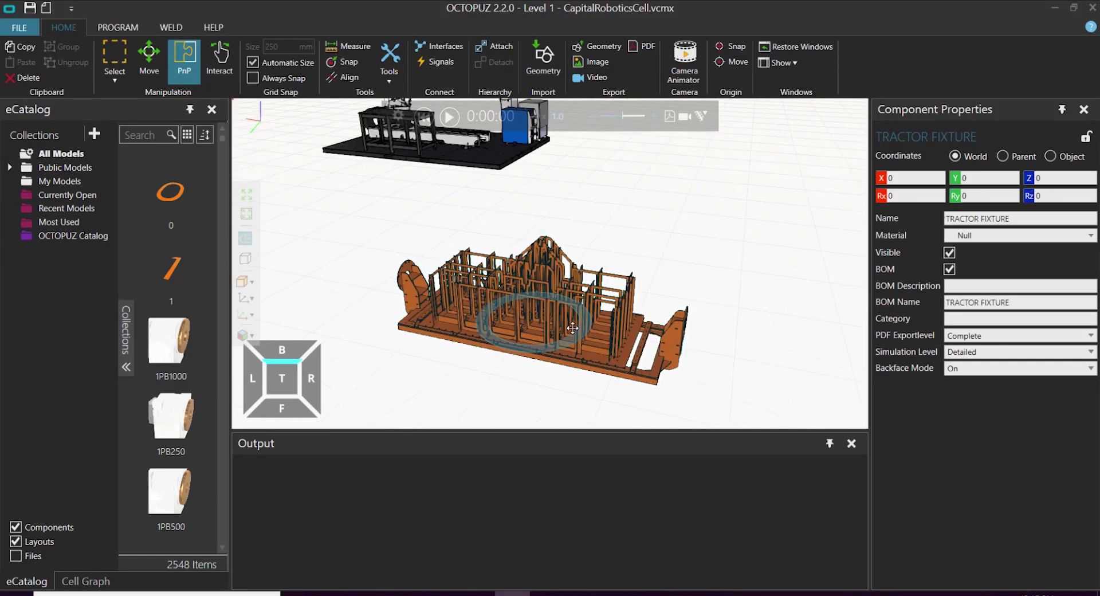
scroll(534, 410, "down", 4)
left_click_drag(539, 367, 550, 213)
scroll(553, 168, "up", 2)
scroll(553, 169, "up", 3)
right_click_drag(554, 170, 514, 311)
- Rotate the tractor fixture to -180° about Z and shift it closer to the cell, to about X 3784 and Y -9646
left_click(247, 214)
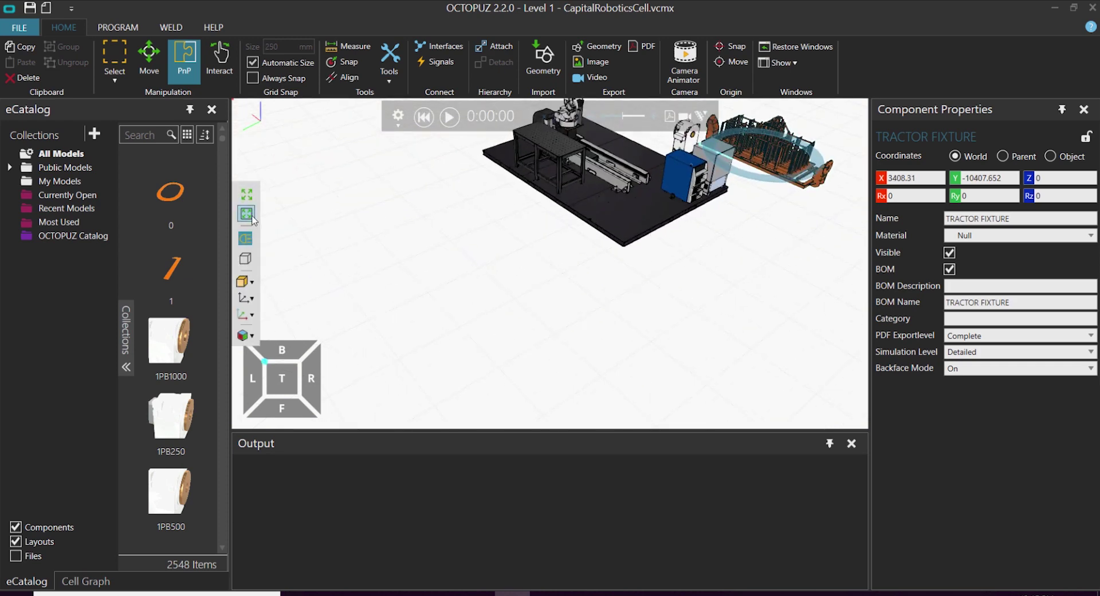
left_click_drag(596, 274, 487, 341)
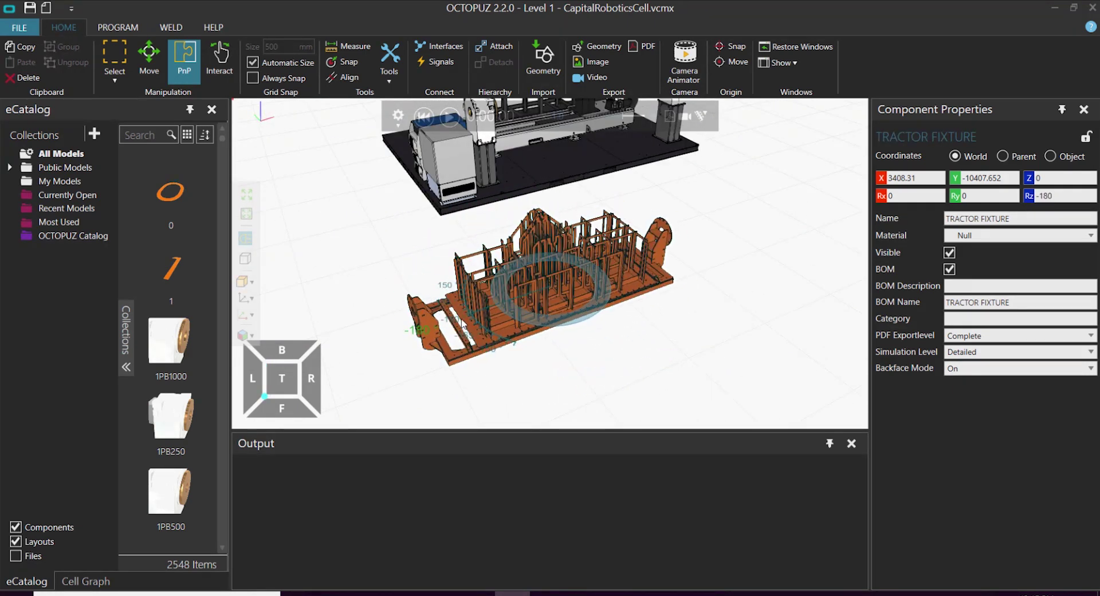
left_click(551, 341)
left_click(569, 314)
left_click_drag(569, 315, 575, 265)
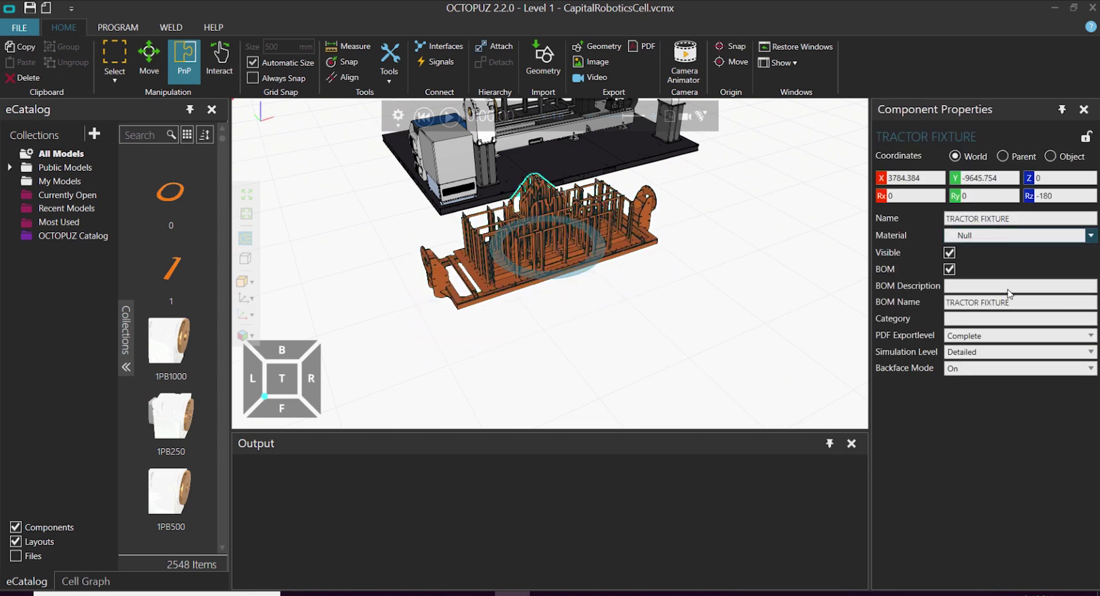
- Assign the blue material to the tractor fixture and deselect it
left_click(1091, 236)
scroll(939, 321, "down", 3)
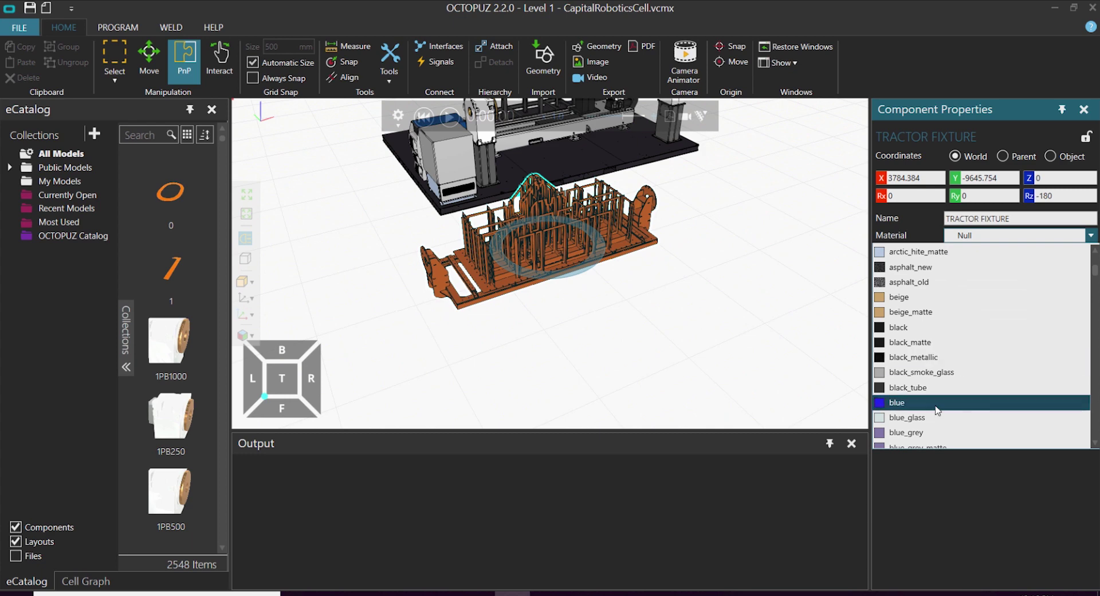
left_click(937, 407)
right_click_drag(482, 356, 516, 220)
left_click_drag(516, 221, 533, 345)
left_click(533, 345)
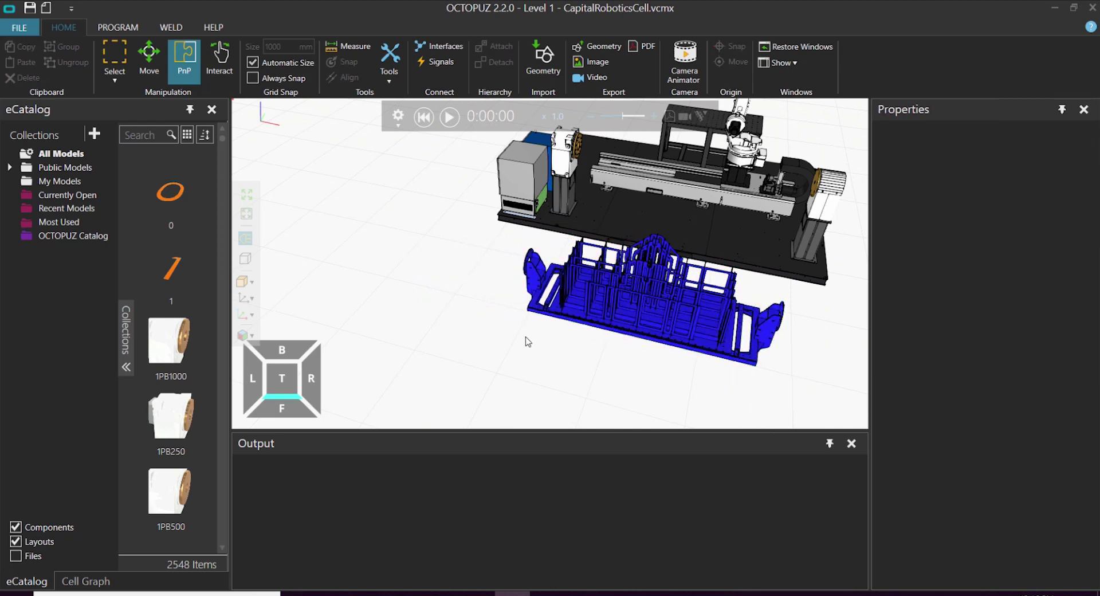
- Import TRACTOR PART.X_T from the Cell folder with the default import options
left_click(541, 57)
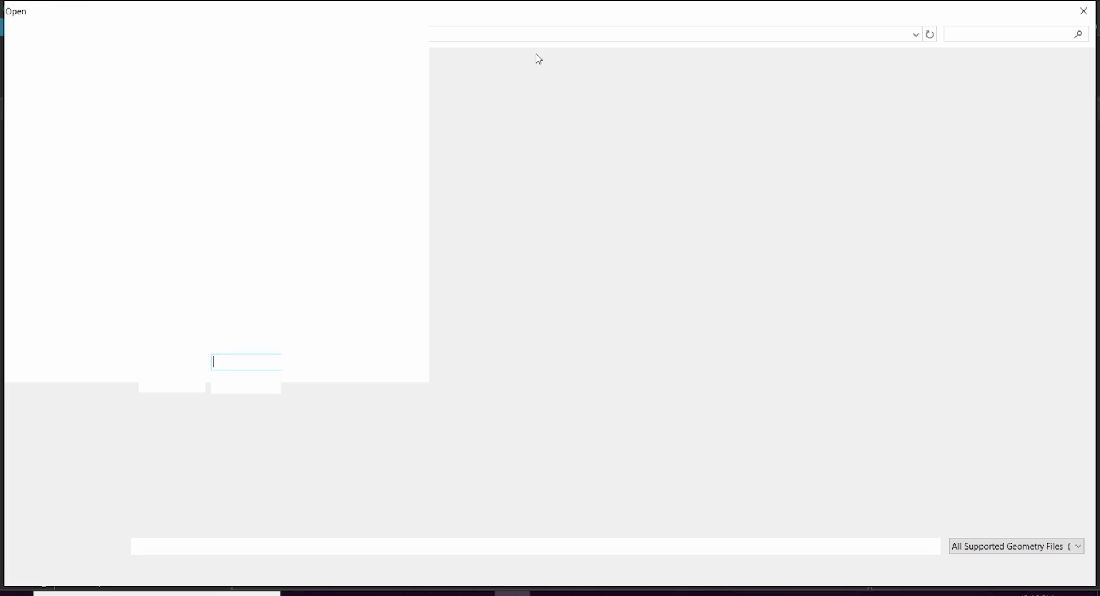
left_click(201, 117)
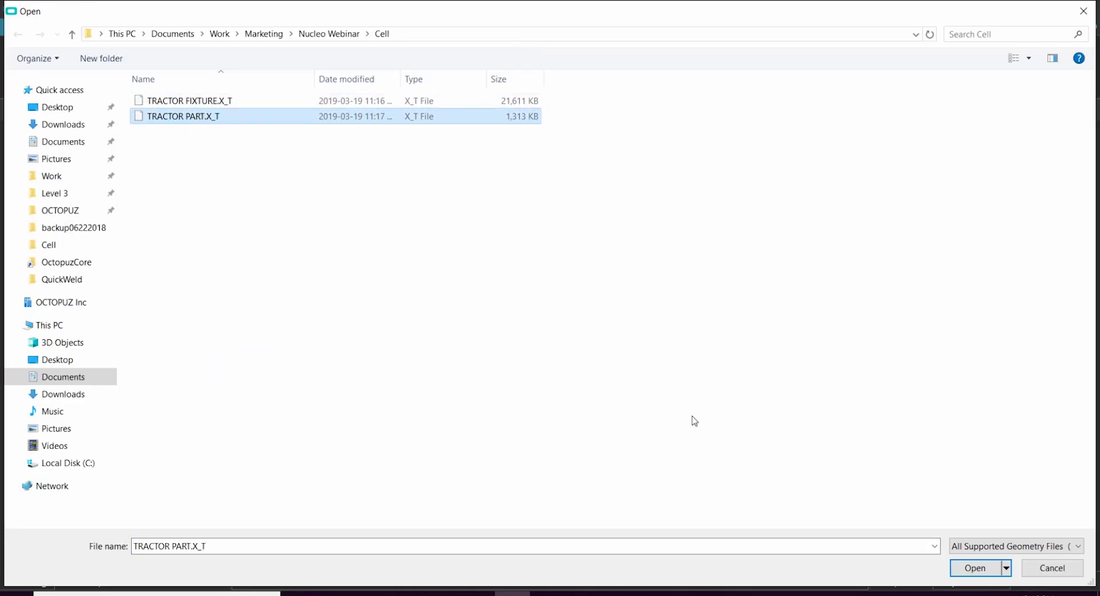
left_click(996, 549)
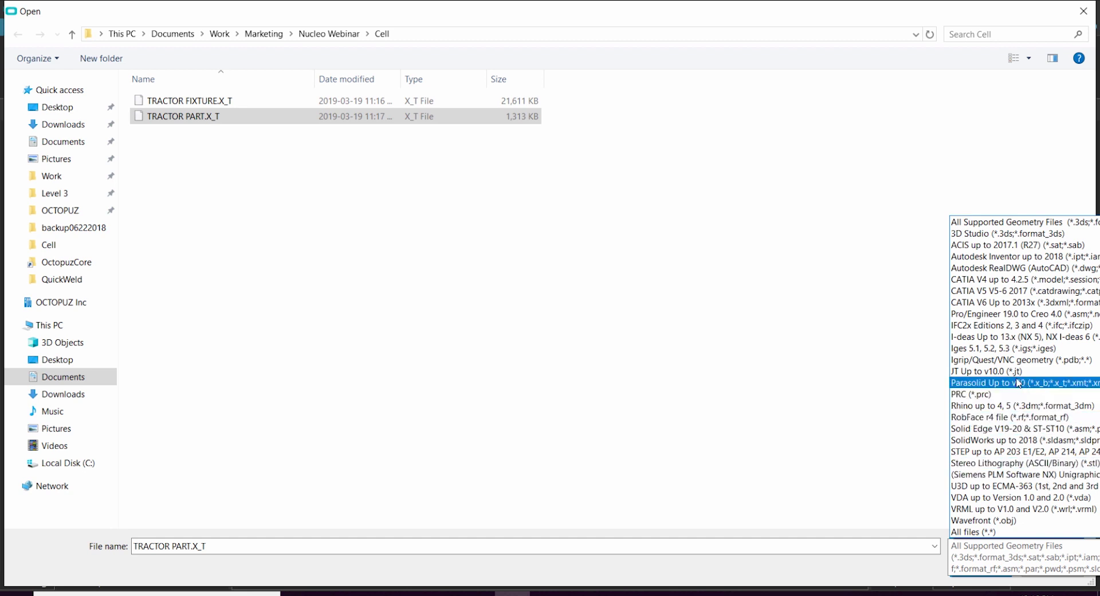
left_click(869, 373)
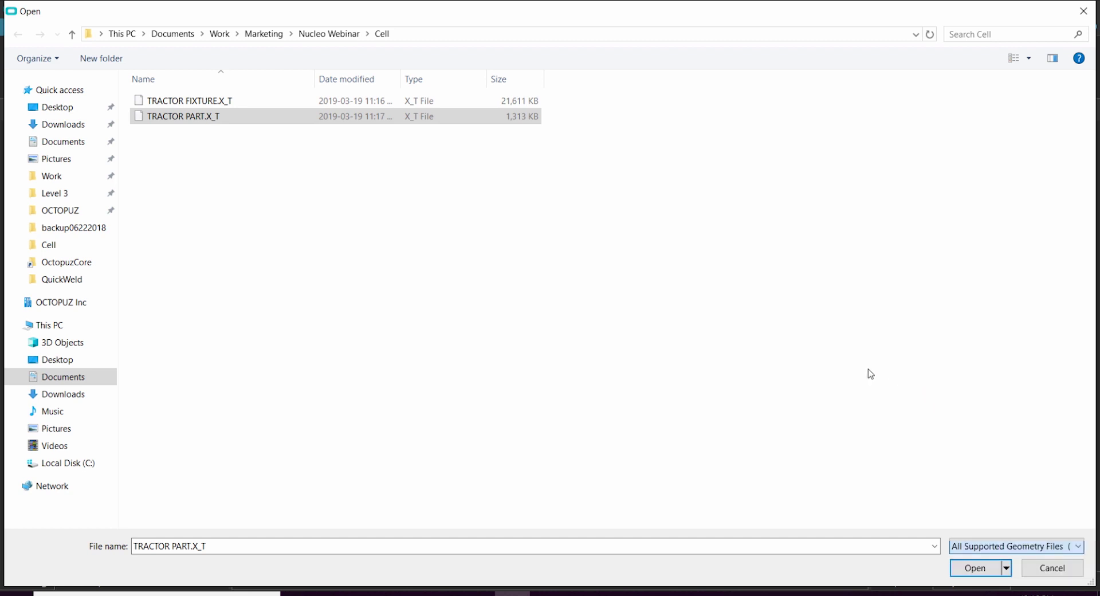
left_click(984, 570)
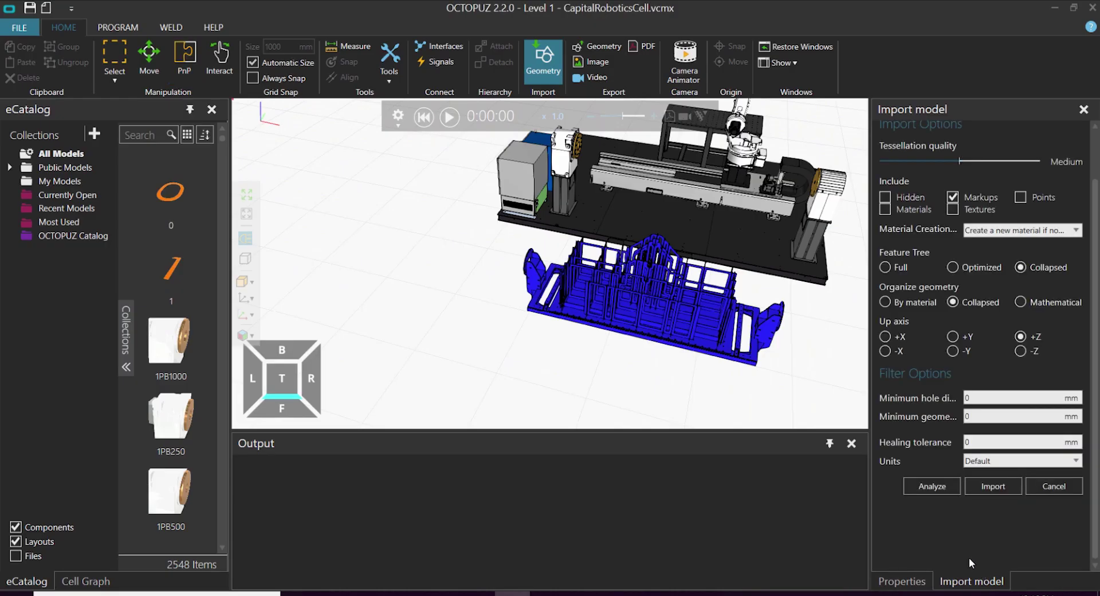
left_click(997, 492)
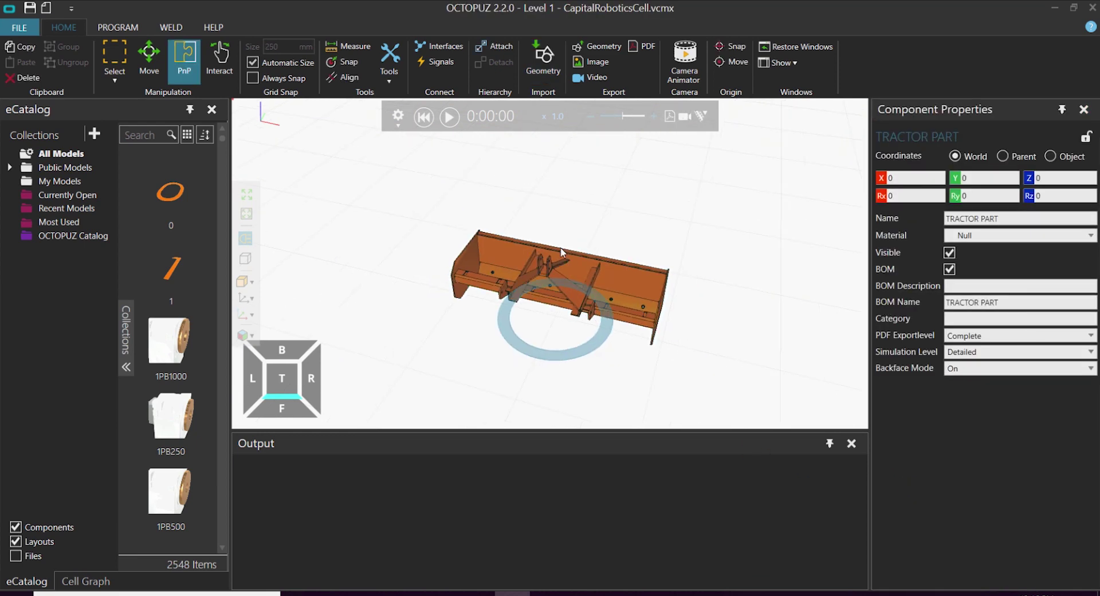
- Move the imported tractor part beside the fixture, to about X 8012 and Y -9672, turned to -180° about Z
scroll(538, 207, "down", 10)
left_click_drag(542, 207, 536, 434)
scroll(567, 352, "up", 3)
scroll(568, 342, "up", 3)
left_click_drag(571, 360, 679, 324)
left_click(586, 361)
- Shift the tractor fixture in front of the robot cell, to about X 5283 and Y -9392, and deselect it
scroll(601, 321, "up", 2)
right_click_drag(625, 298, 604, 275)
left_click(592, 292)
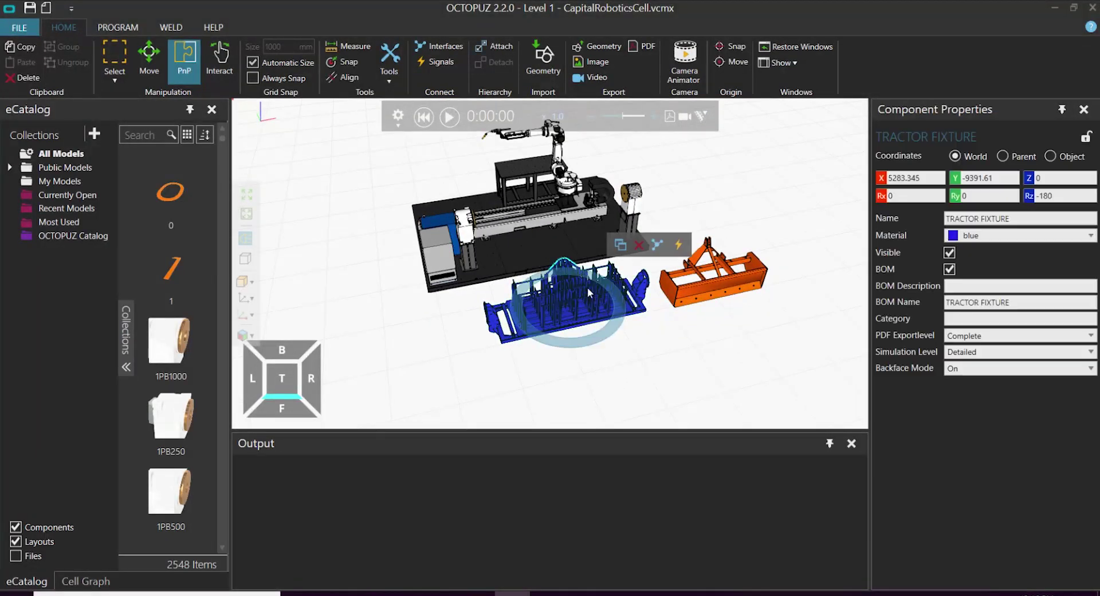
left_click(628, 387)
- Align the tractor fixture to the trunnion by matching its round end plate's face center to the rotary plate's face center
scroll(516, 319, "up", 3)
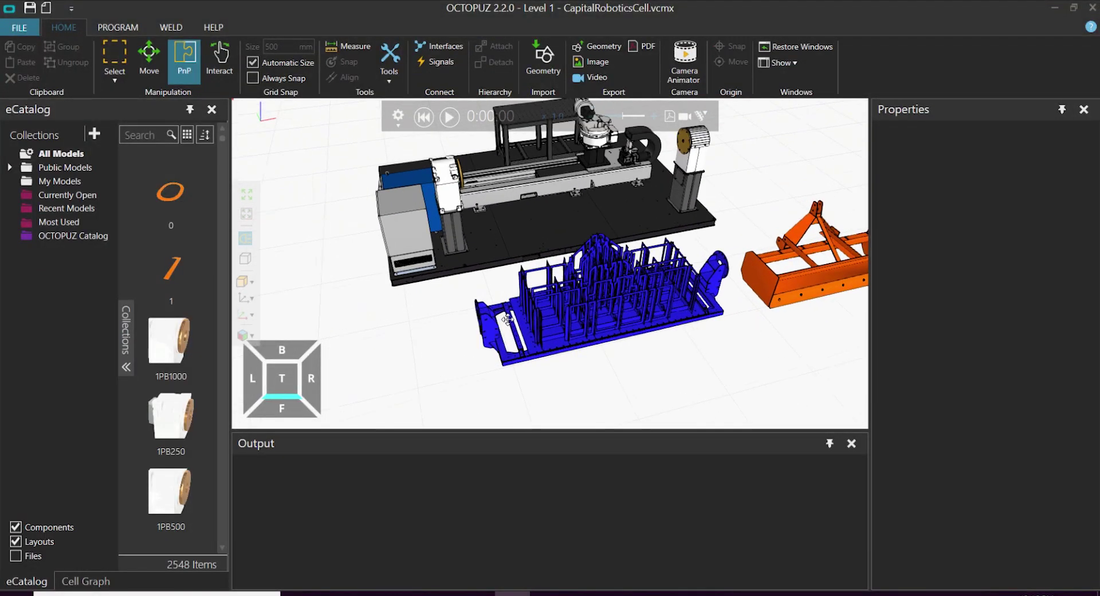
right_click_drag(506, 318, 582, 309)
scroll(587, 306, "up", 4)
scroll(587, 305, "down", 1)
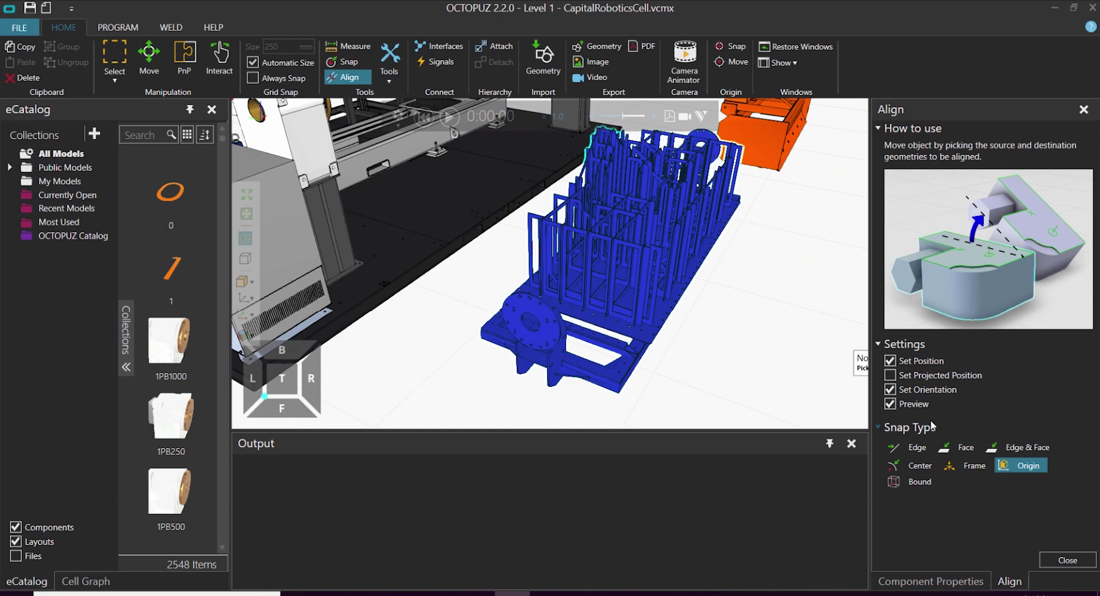
left_click(927, 462)
scroll(525, 307, "up", 3)
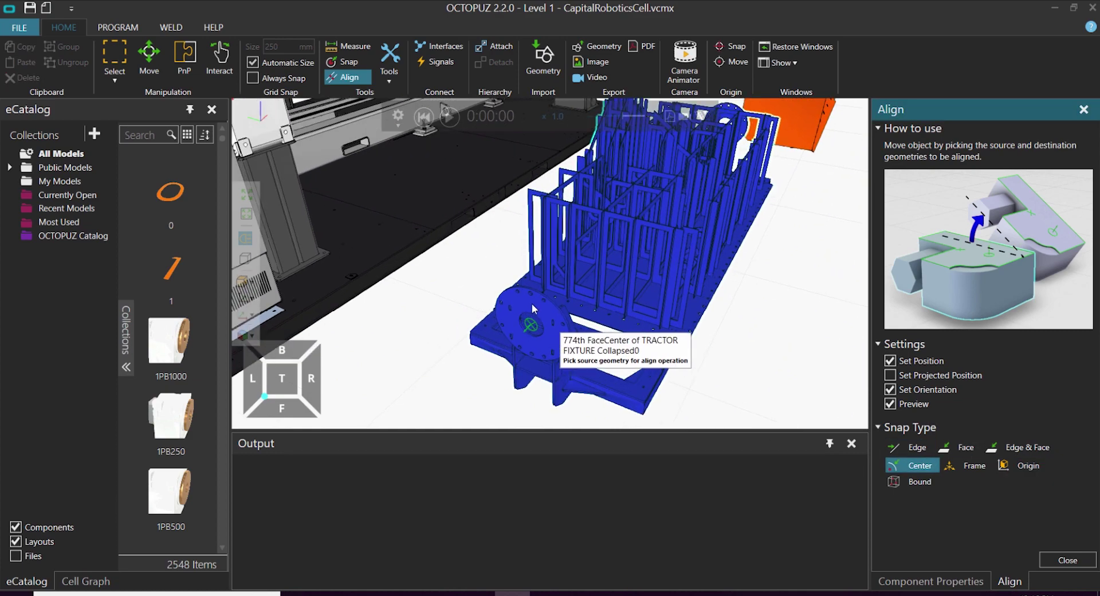
left_click(532, 305)
scroll(532, 344, "down", 3)
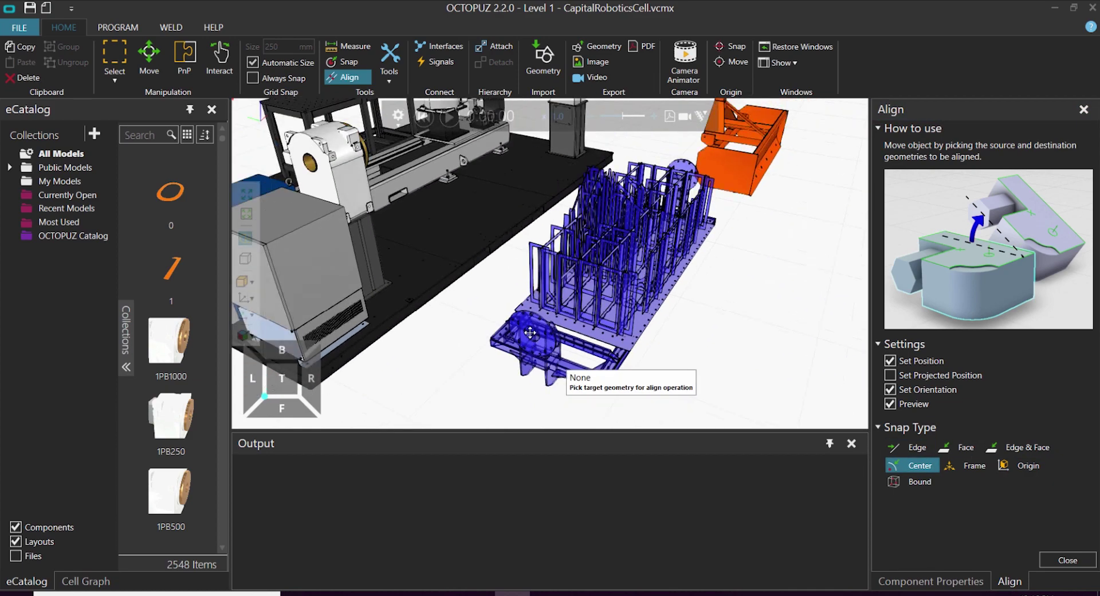
scroll(485, 335, "up", 3)
scroll(480, 340, "down", 3)
scroll(653, 166, "up", 4)
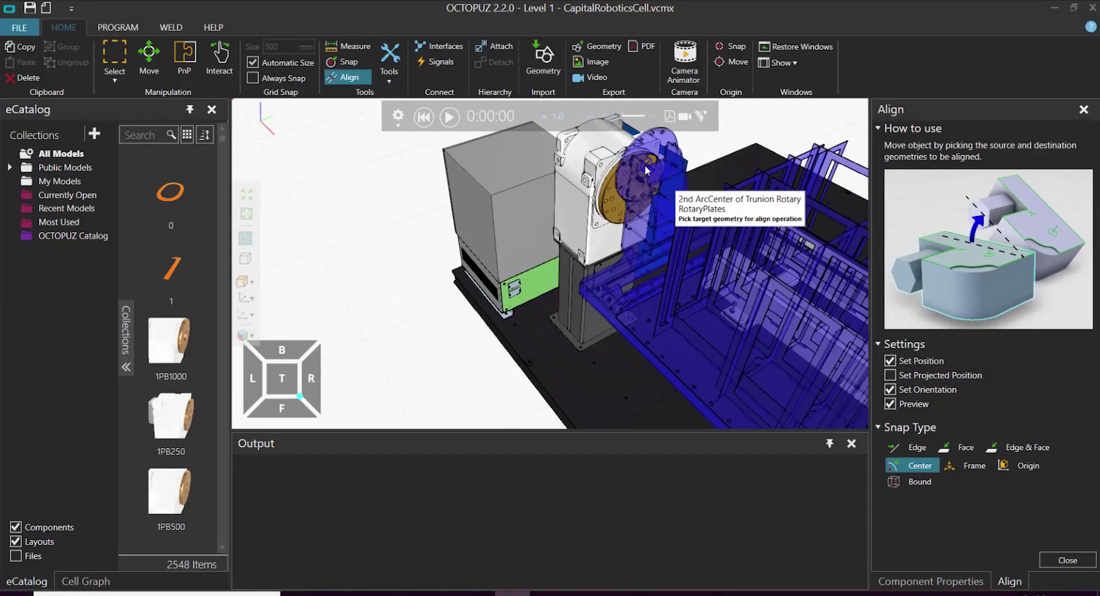
scroll(641, 173, "up", 2)
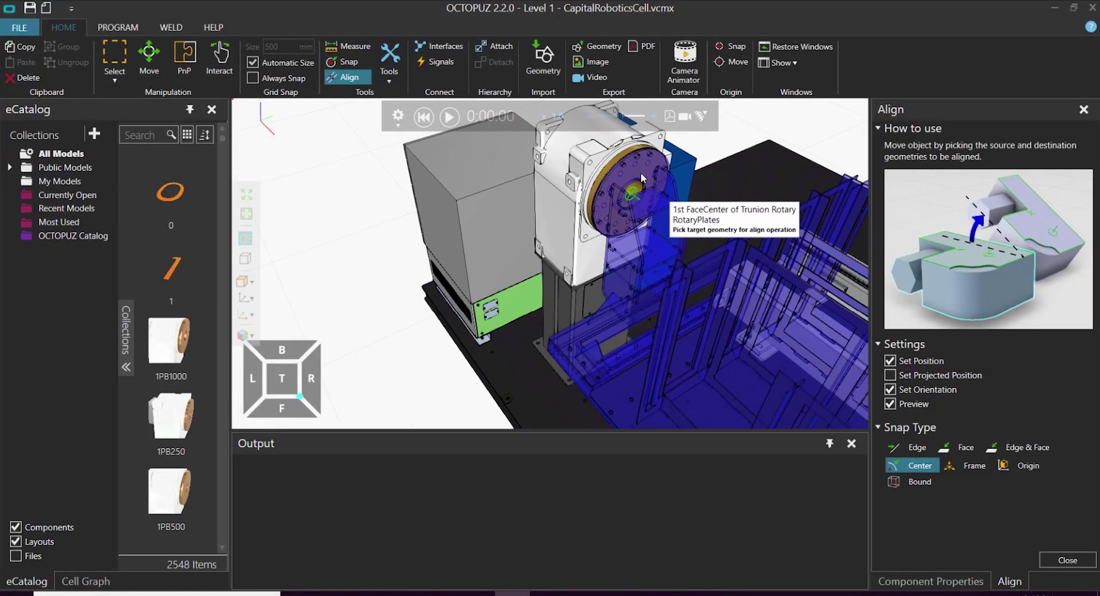
left_click(640, 173)
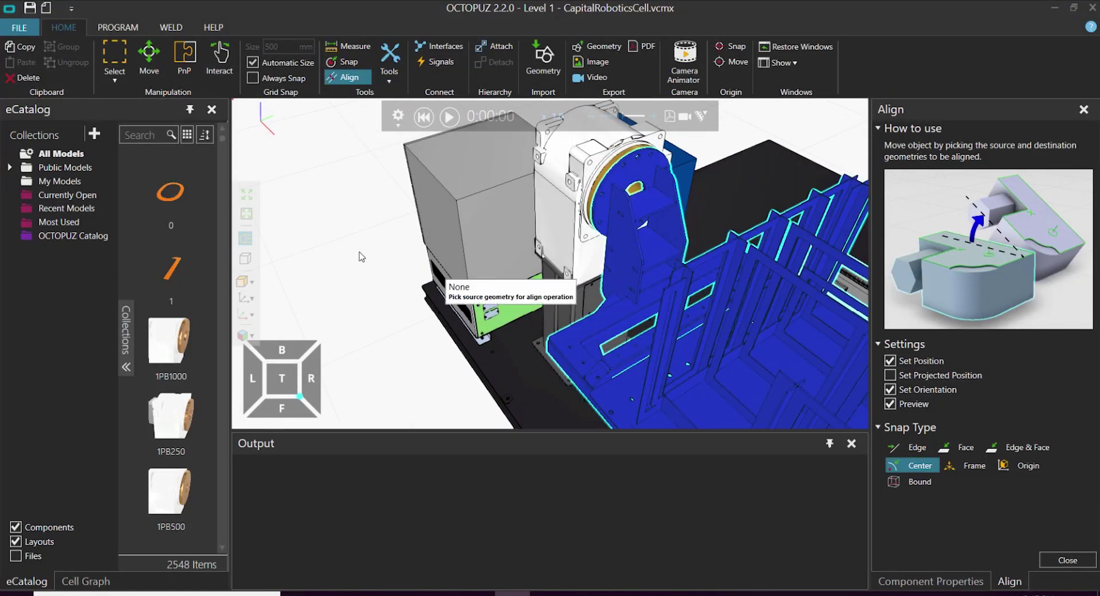
- Finish aligning and attach the tractor fixture to the trunnion's Rotary node as its parent
scroll(355, 258, "down", 5)
scroll(503, 188, "down", 2)
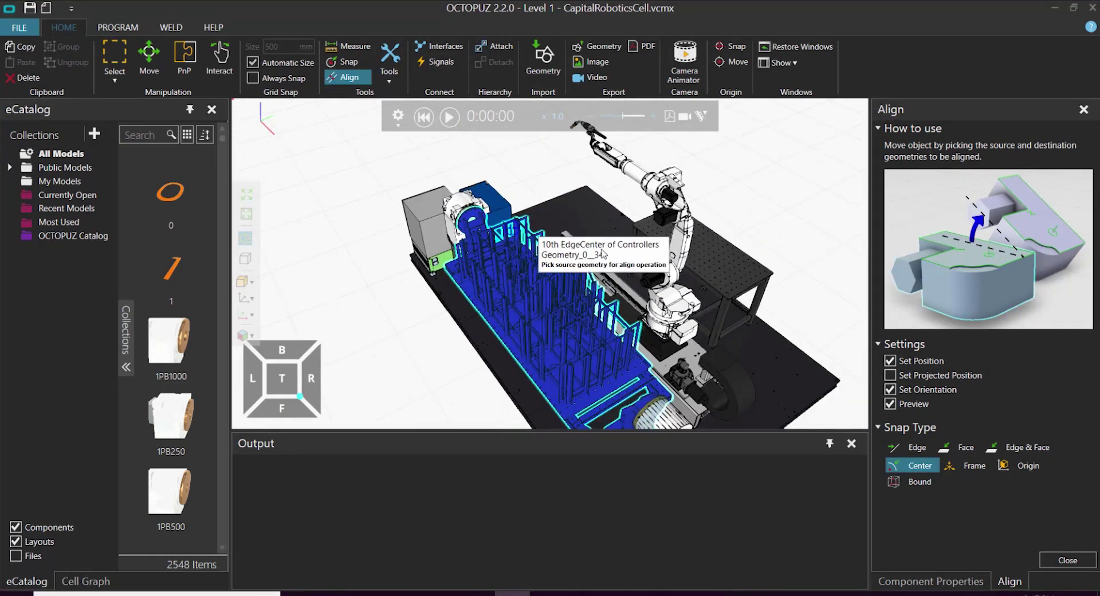
right_click_drag(649, 308, 679, 299)
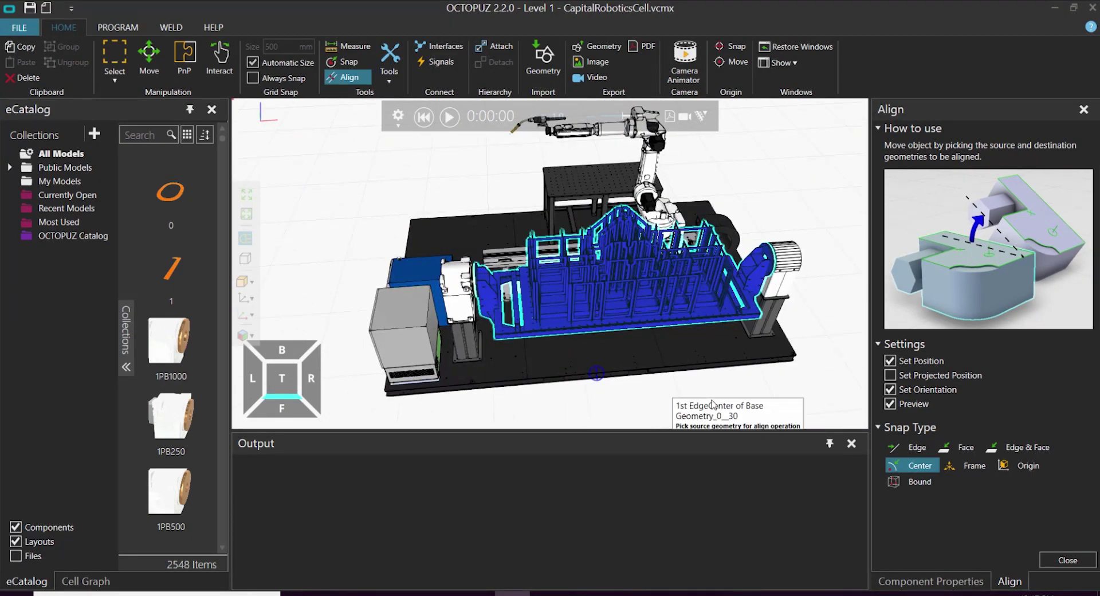
scroll(635, 339, "up", 4)
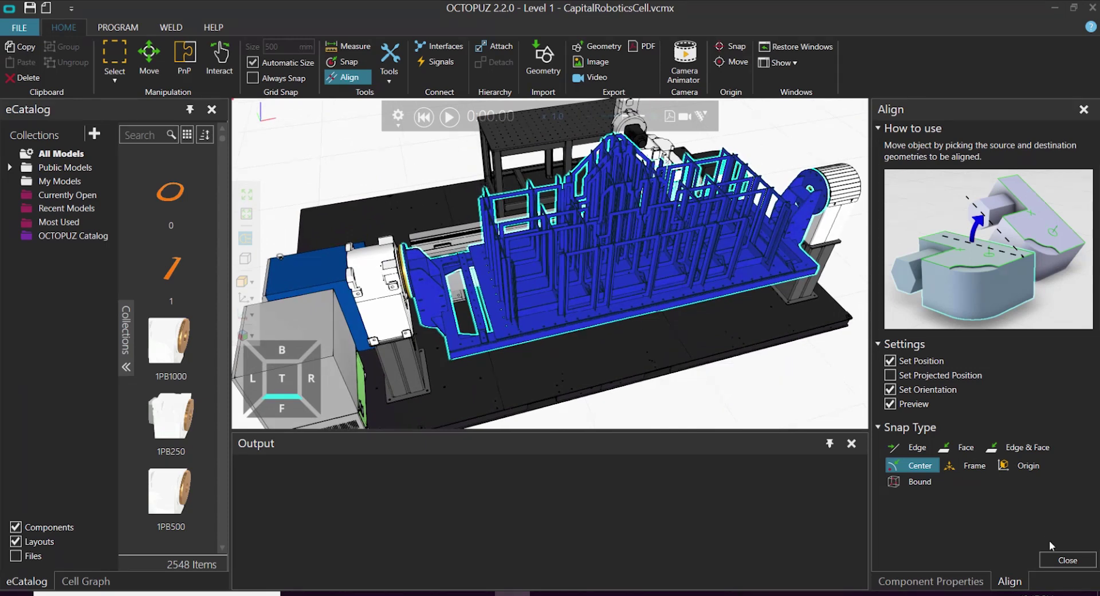
left_click(1062, 559)
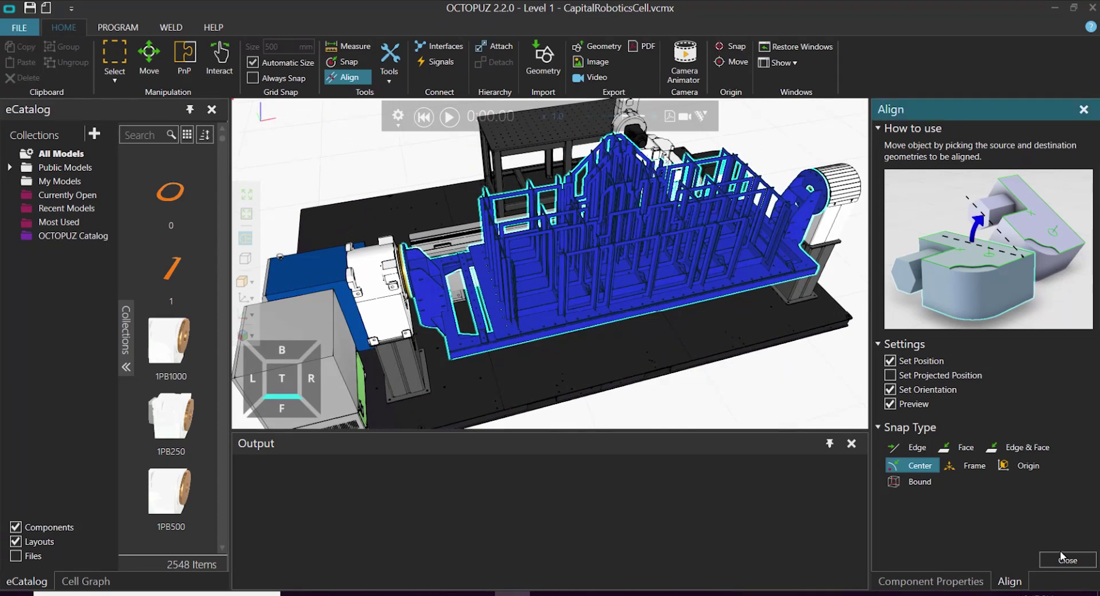
left_click(497, 50)
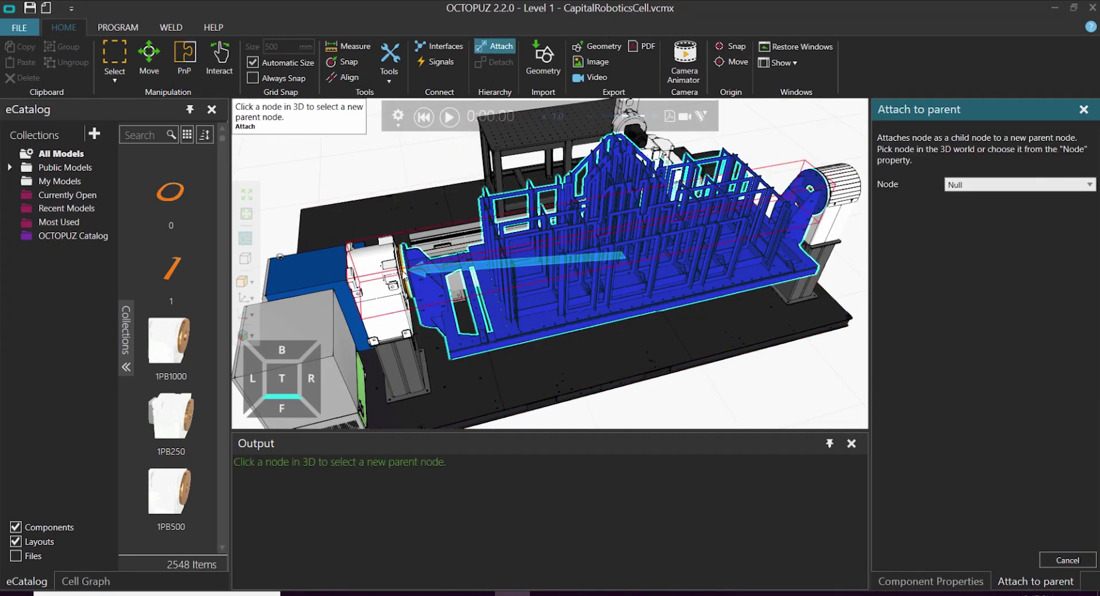
left_click(402, 270)
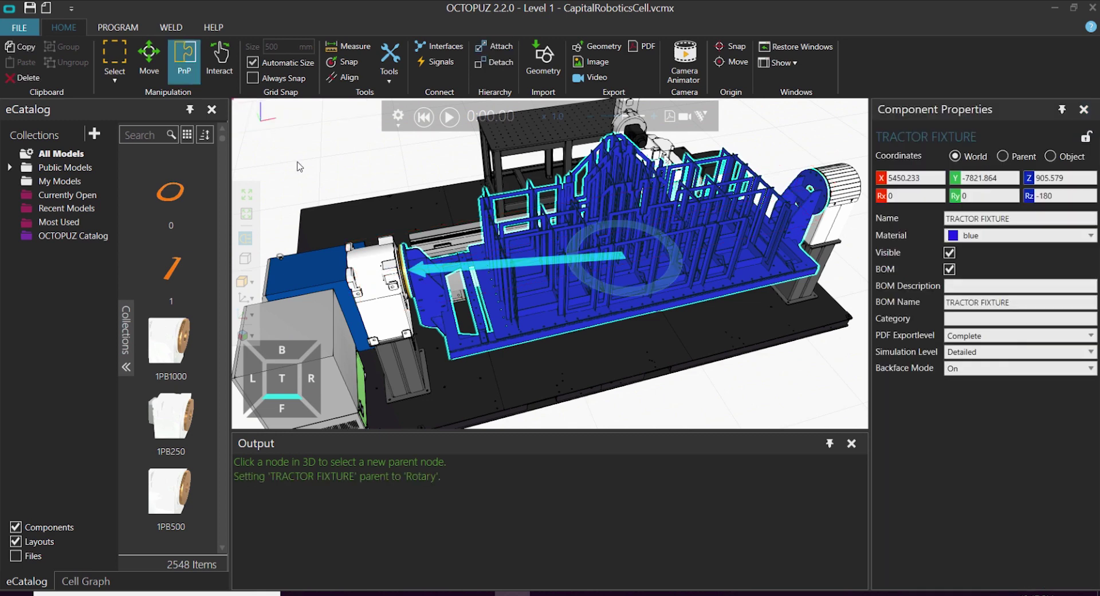
- Snap the tractor part to the component origin of the tractor fixture, using one-point mode with the Origin snap type
scroll(297, 163, "down", 5)
left_click(522, 352)
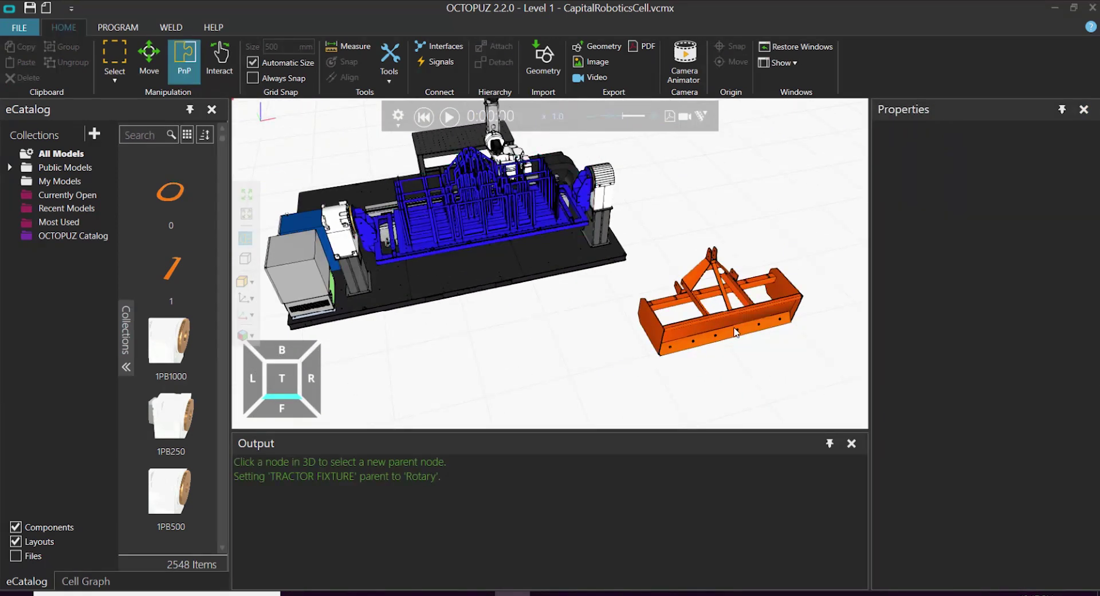
left_click(655, 332)
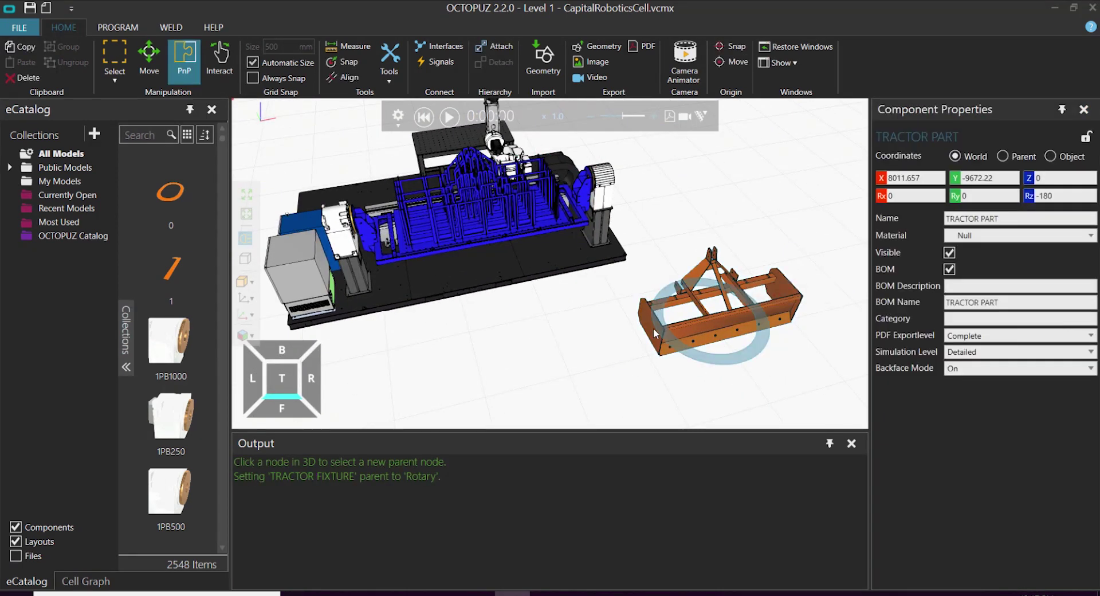
left_click(343, 62)
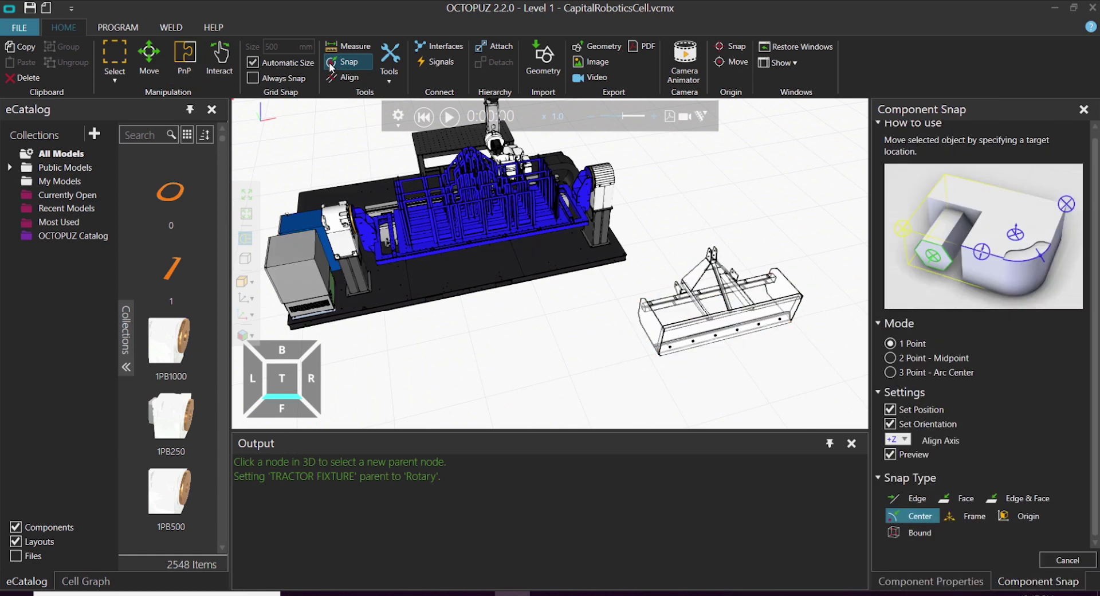
left_click(1026, 518)
scroll(367, 217, "up", 5)
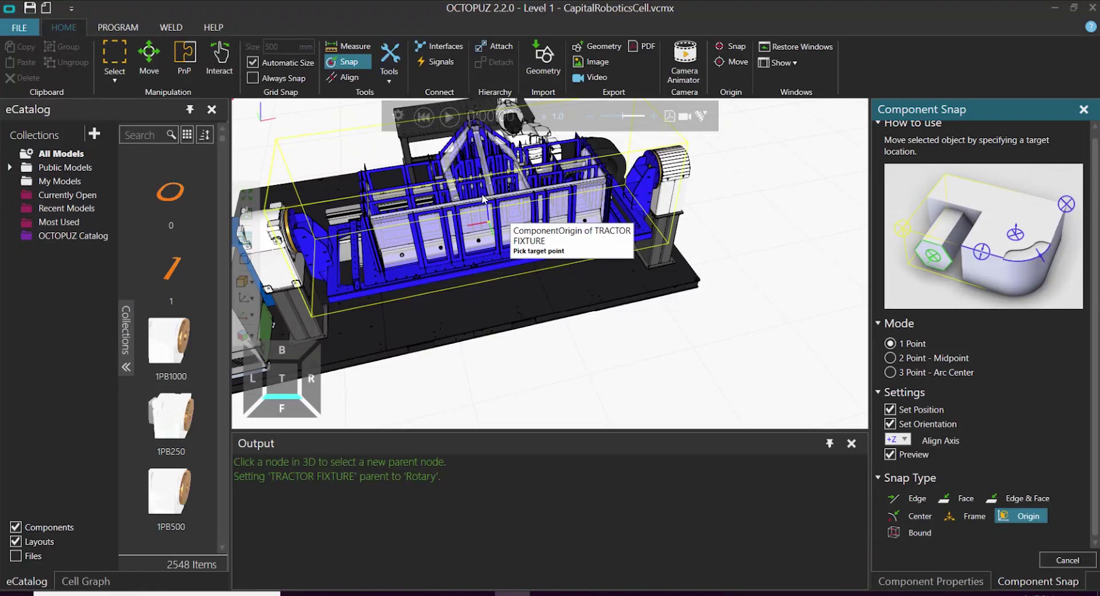
left_click(483, 199)
right_click_drag(615, 249, 575, 248)
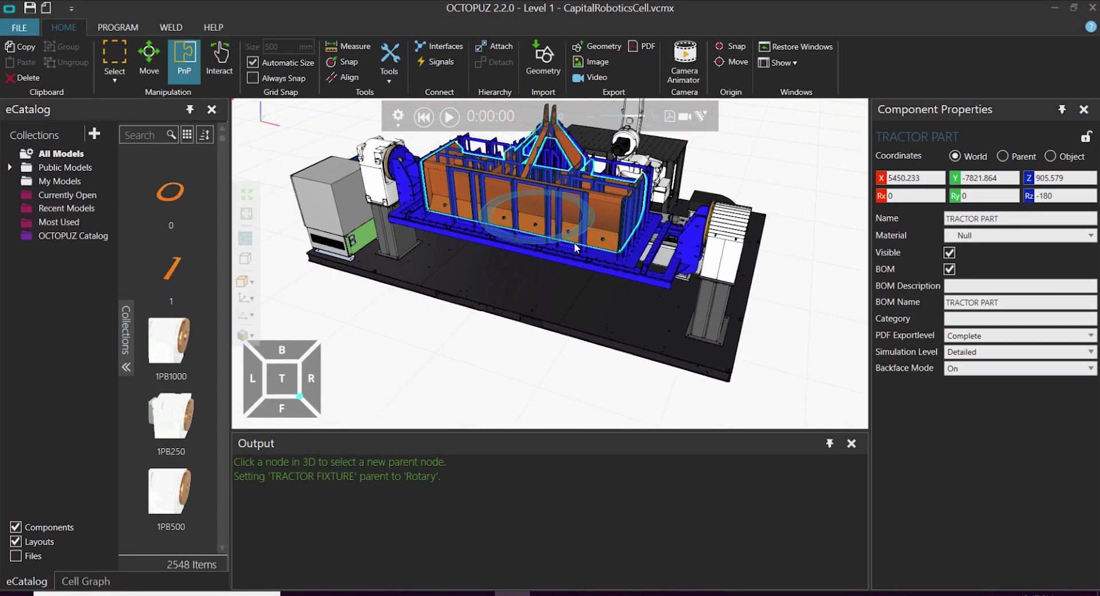
- Attach the tractor part to the trunnion's Rotary node as its parent
scroll(736, 272, "up", 2)
left_click(496, 48)
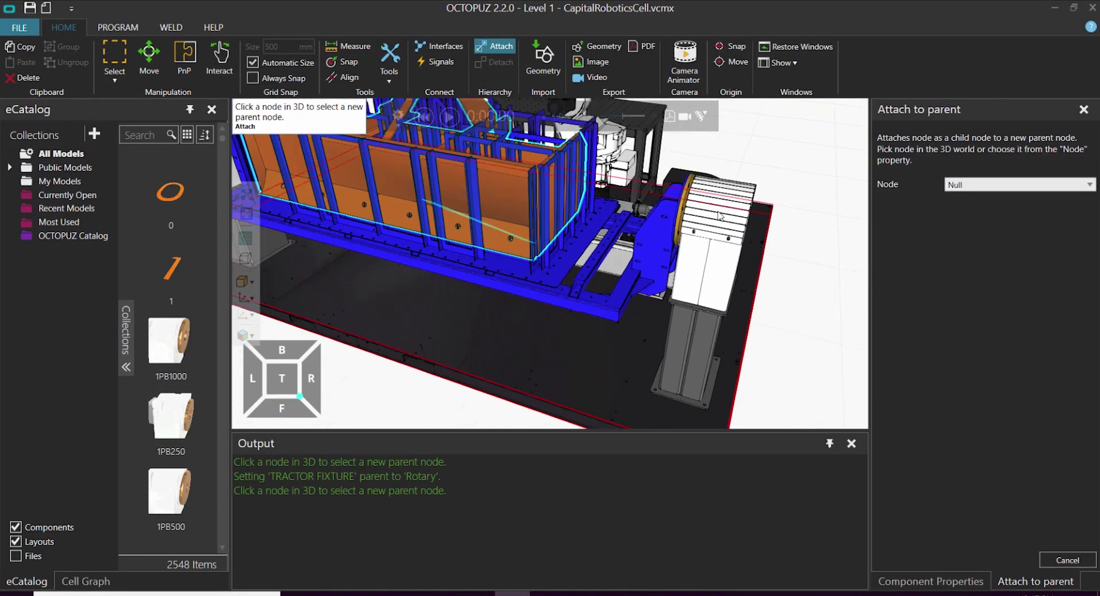
left_click(682, 204)
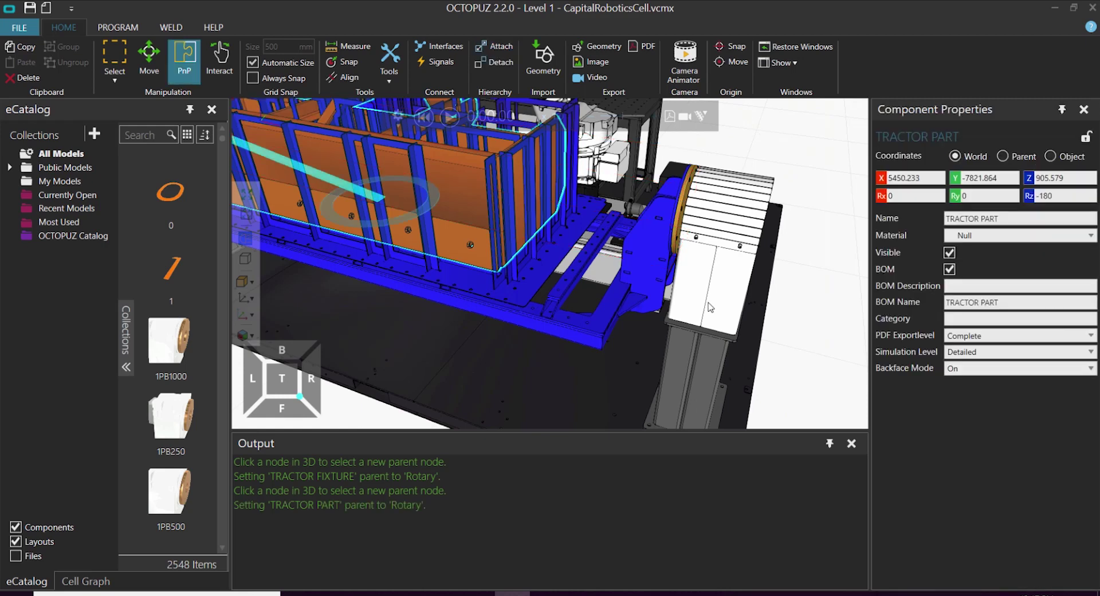
- Test the rotary's movement with the attached fixture and part, reset the simulation, and inspect the assembled cell
left_click(219, 61)
mouse_move(351, 183)
left_mouse_down()
mouse_move(347, 169)
mouse_move(350, 191)
left_mouse_up()
left_click(427, 118)
scroll(421, 276, "down", 4)
right_click_drag(459, 277, 554, 190)
scroll(550, 192, "down", 3)
scroll(523, 212, "down", 2)
scroll(429, 225, "up", 2)
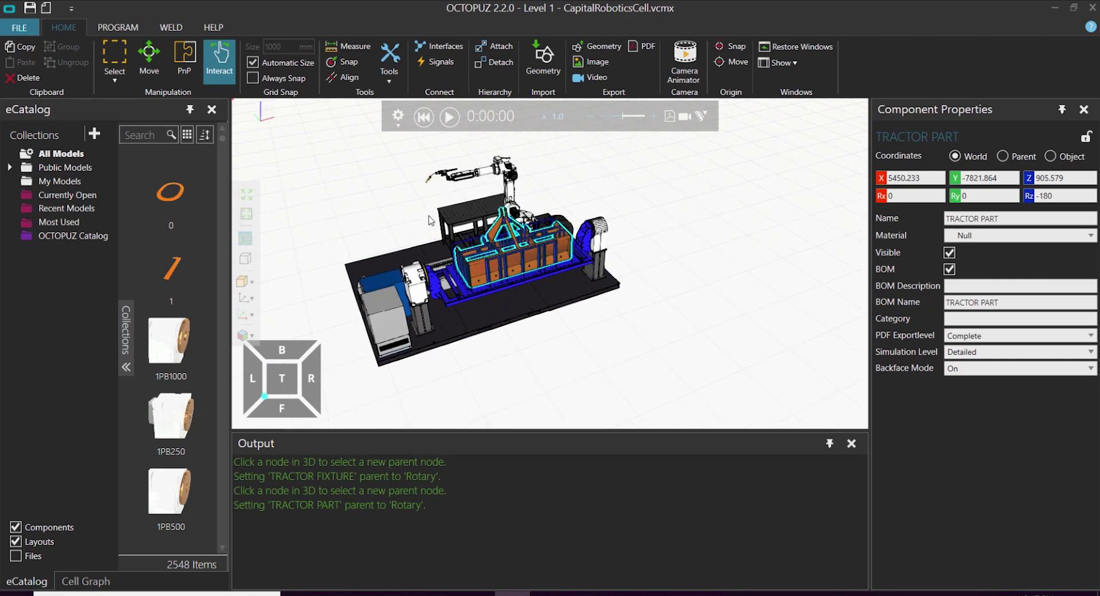
scroll(409, 189, "up", 2)
scroll(421, 216, "up", 2)
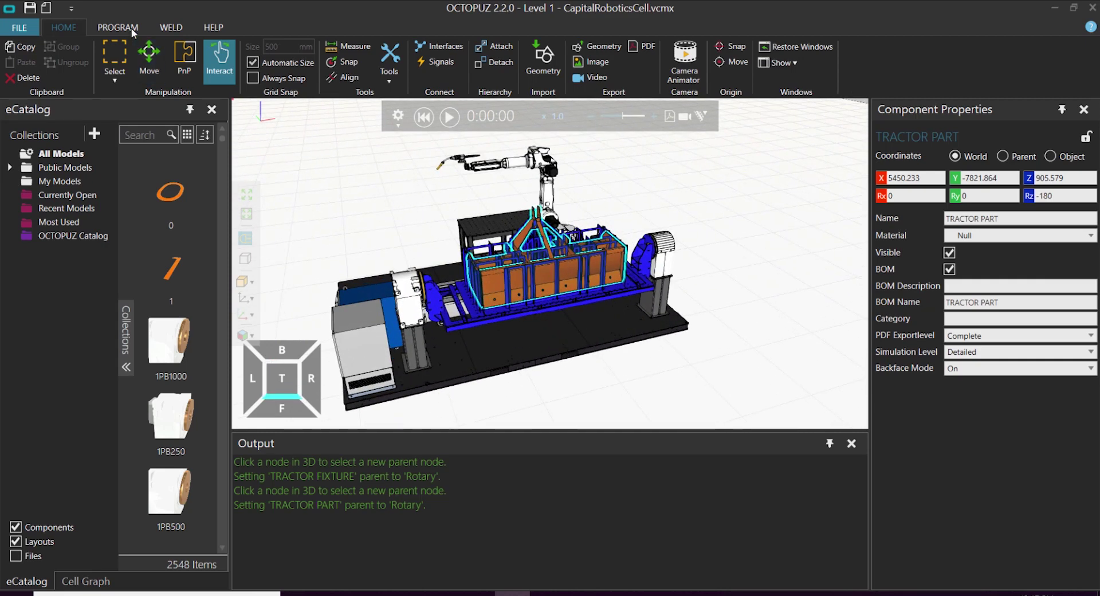
- Switch to the weld programming workspace for the FD-V6L robot and bring the robot and positioner into view
left_click(170, 27)
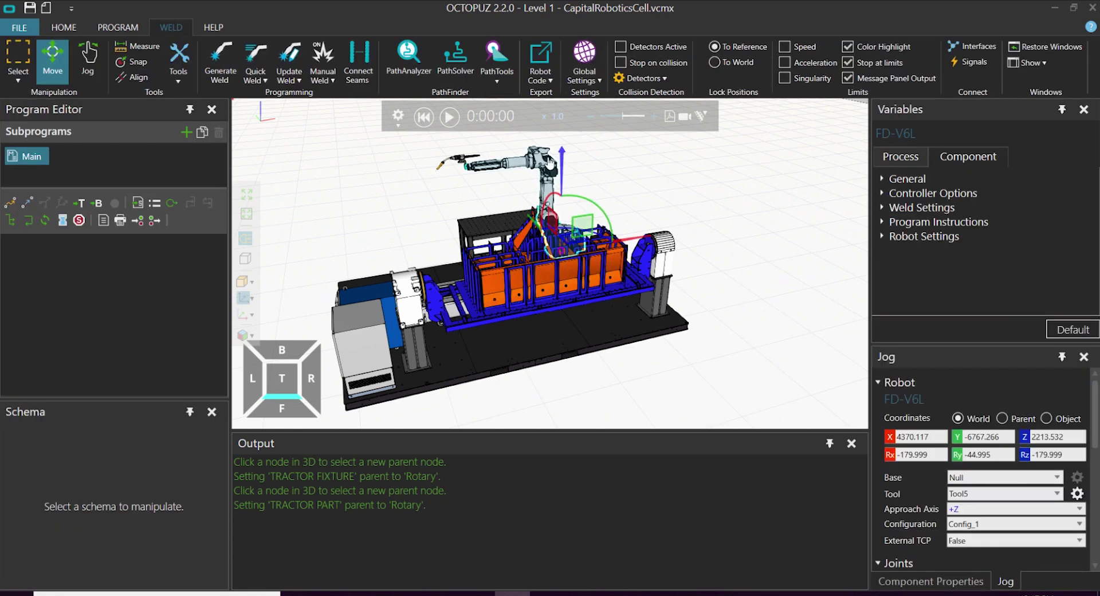
scroll(549, 225, "up", 2)
scroll(585, 344, "down", 2)
scroll(551, 222, "up", 2)
right_click_drag(549, 169, 590, 184)
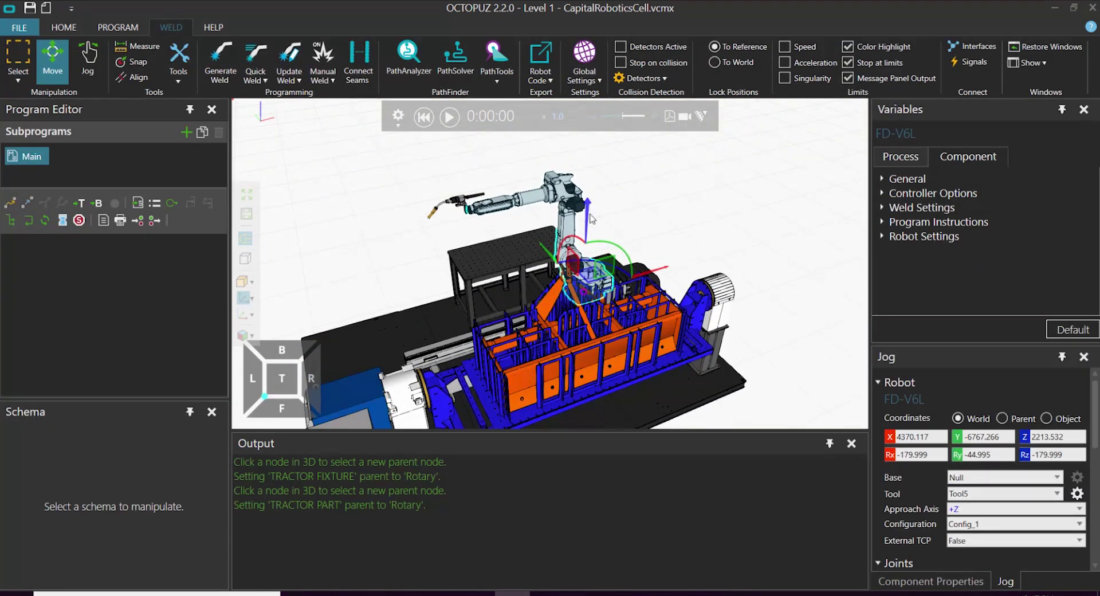
left_click(649, 80)
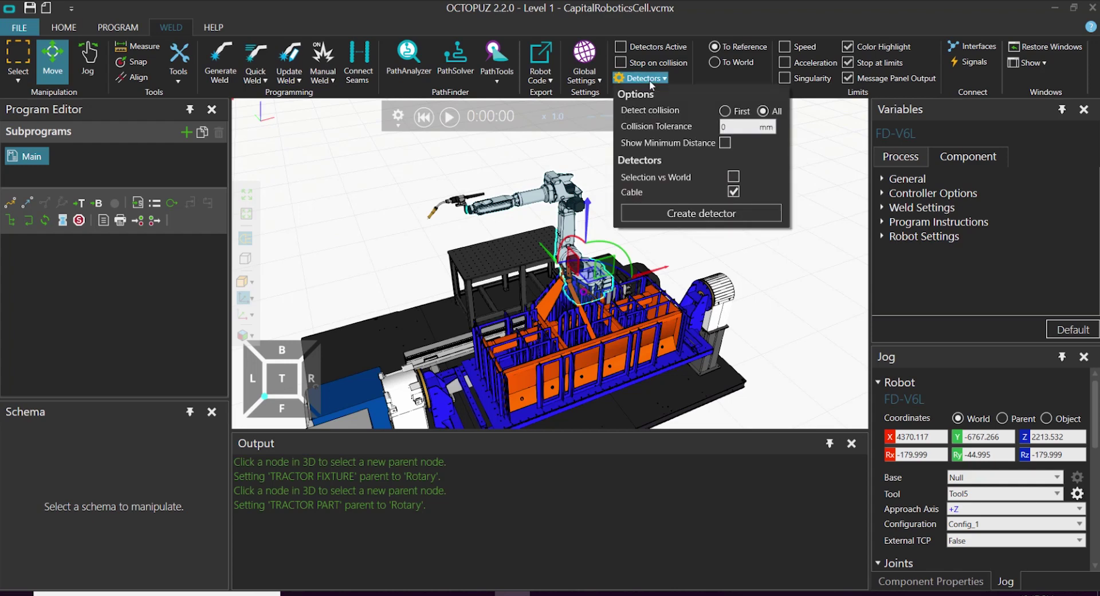
left_click(689, 213)
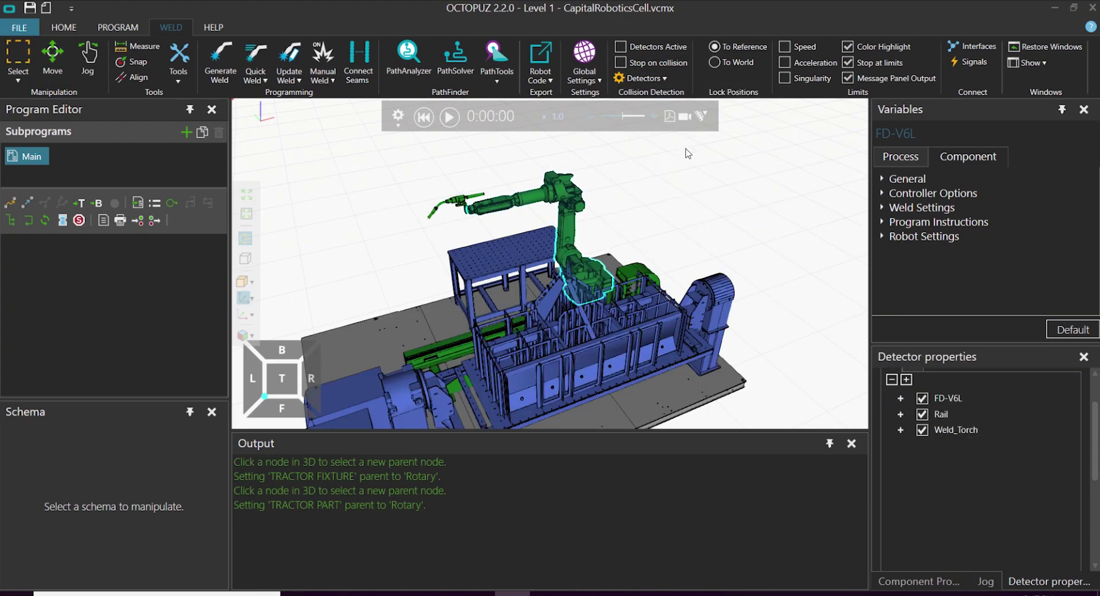
scroll(981, 458, "down", 5)
scroll(990, 452, "up", 7)
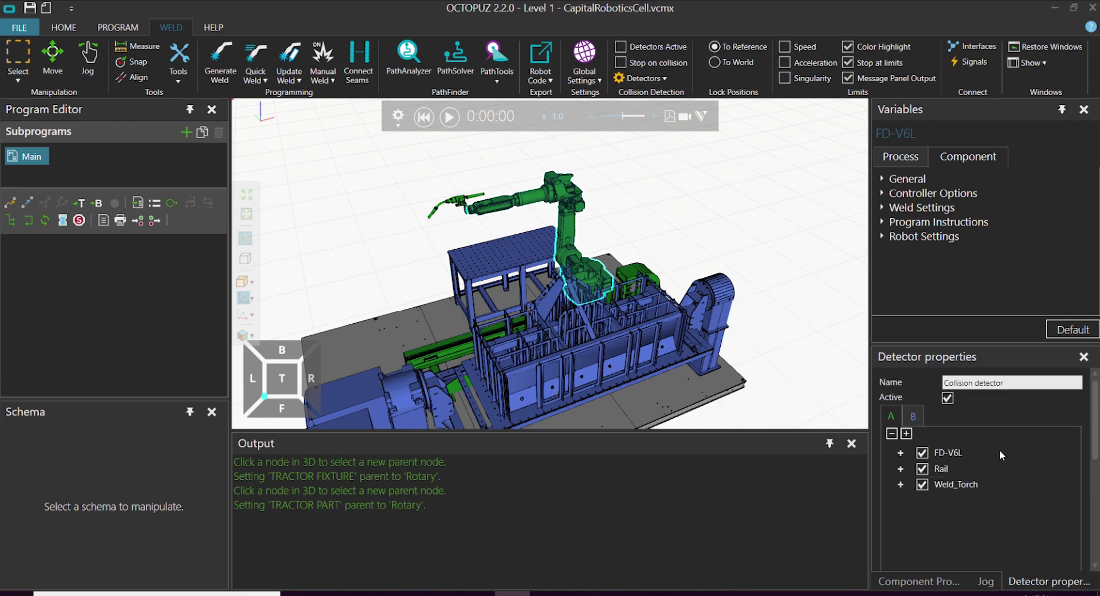
scroll(992, 437, "down", 10)
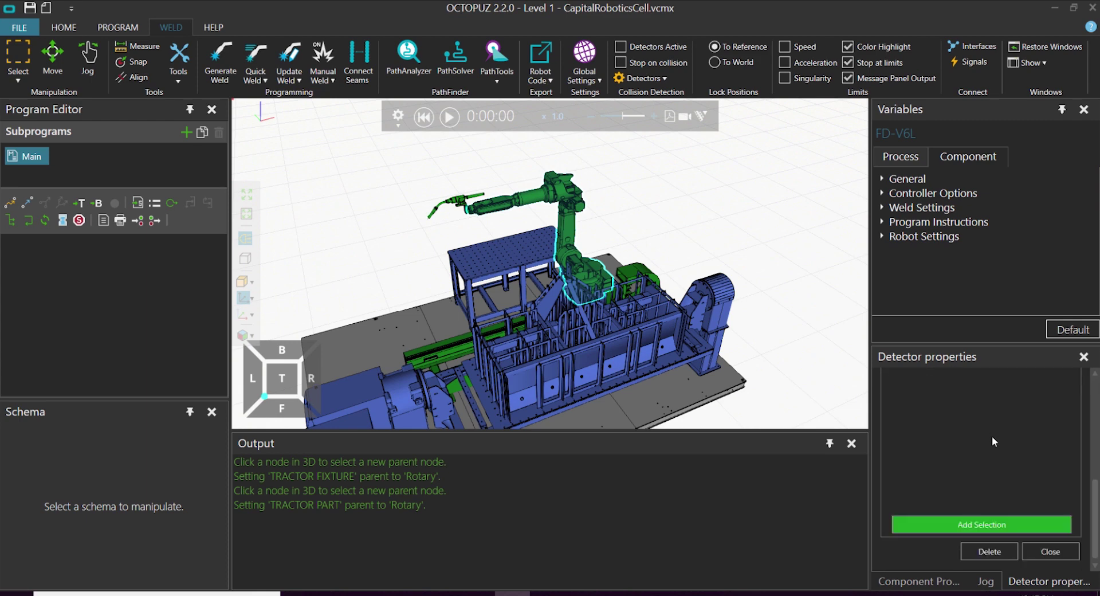
left_click(1032, 552)
left_click(741, 257)
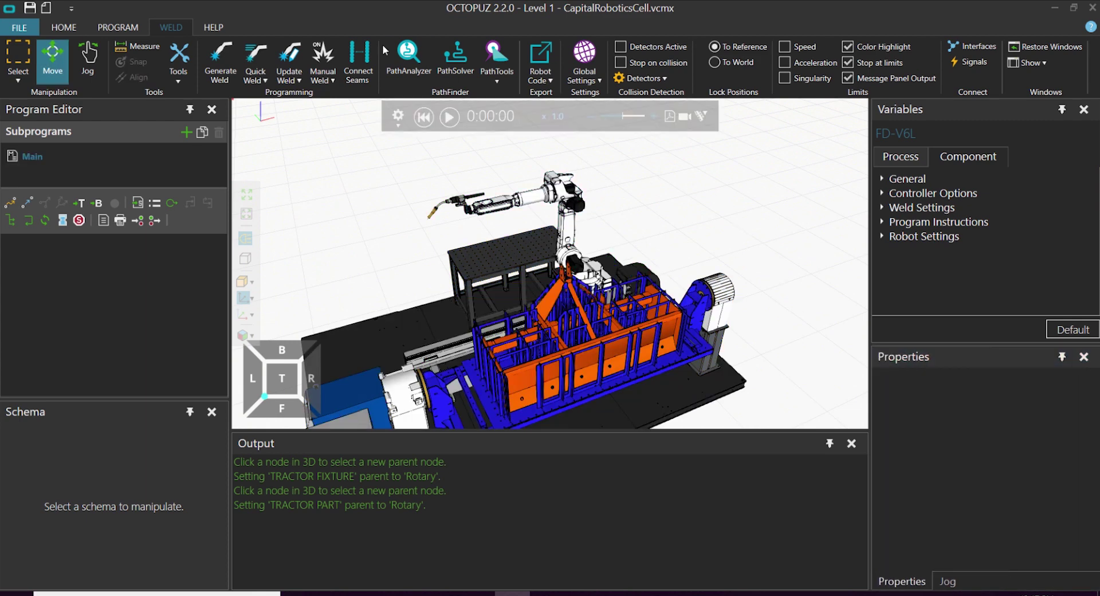
- Create a collision detector with the robot and weld torch in group A, and the tractor part, fixture and rotary positioner in group B
left_click(631, 79)
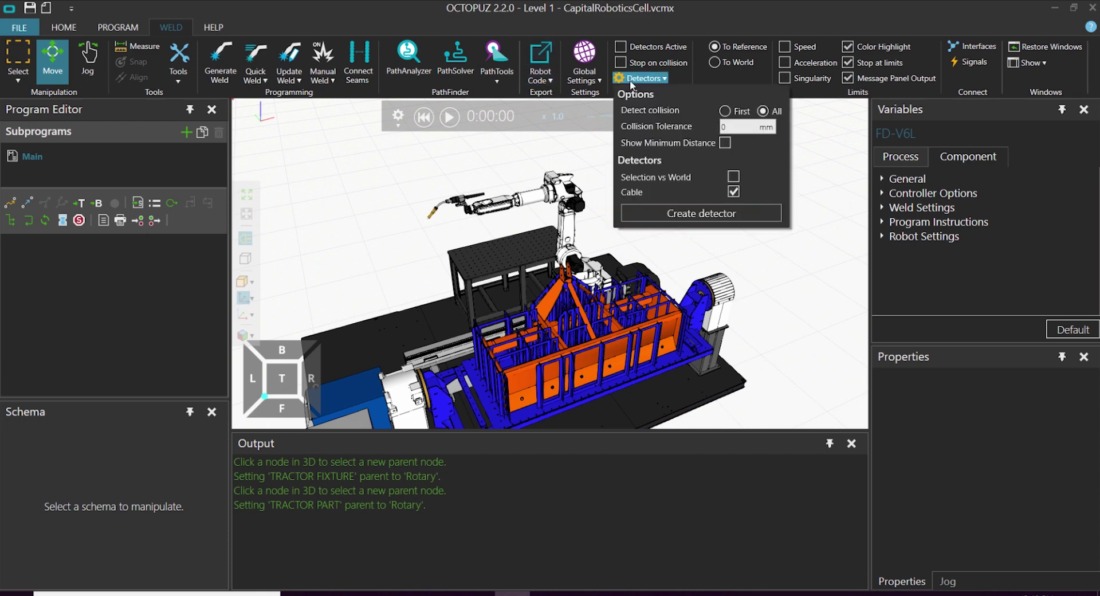
left_click(673, 212)
scroll(539, 201, "up", 2)
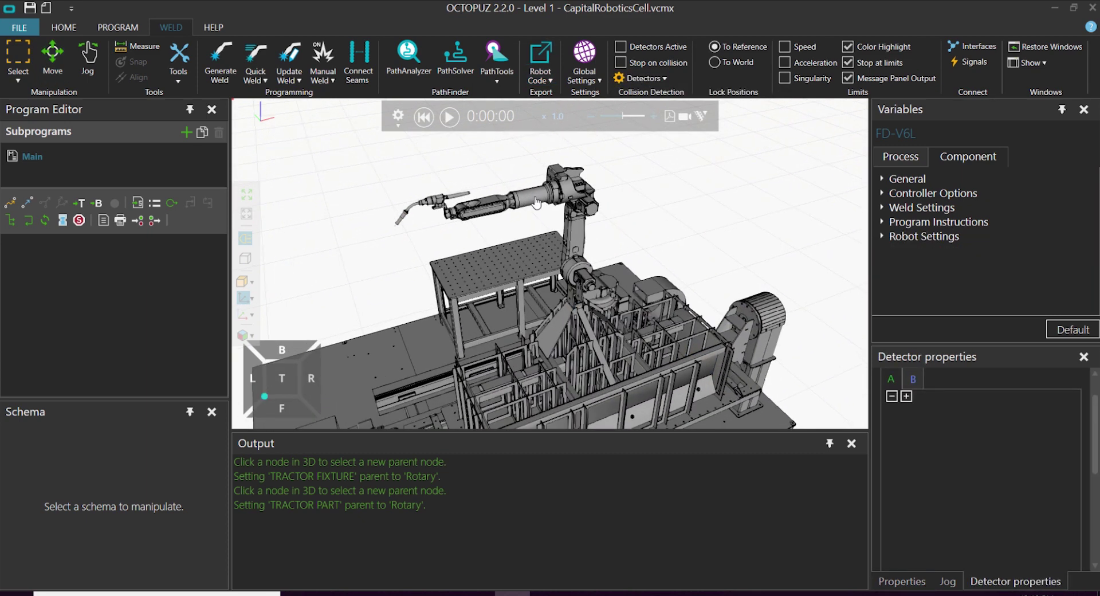
left_click(536, 202)
left_click(441, 202)
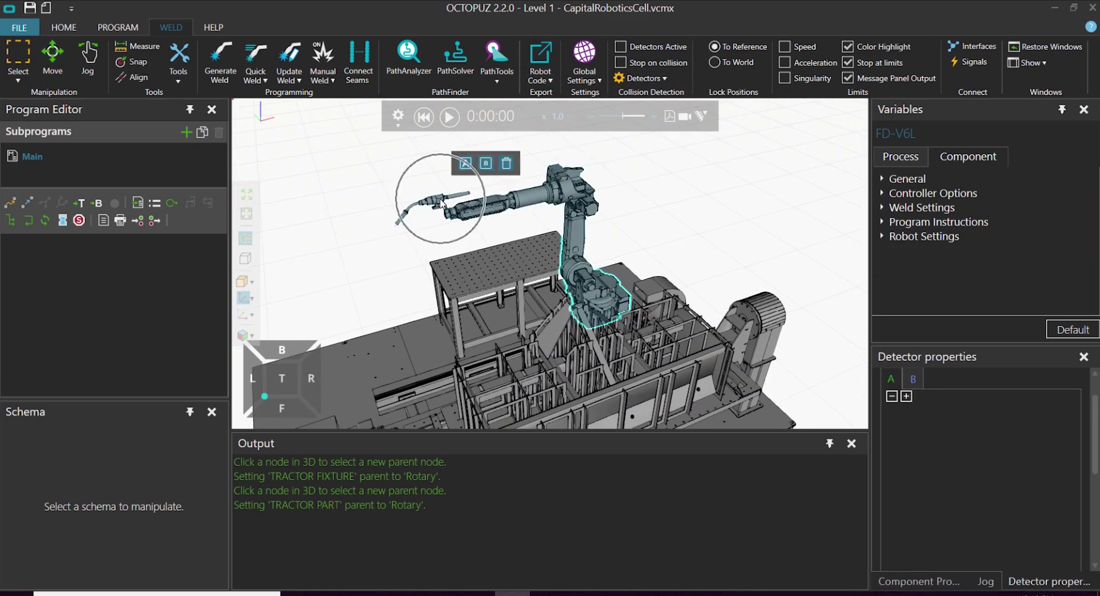
left_click(466, 164)
left_click(696, 367)
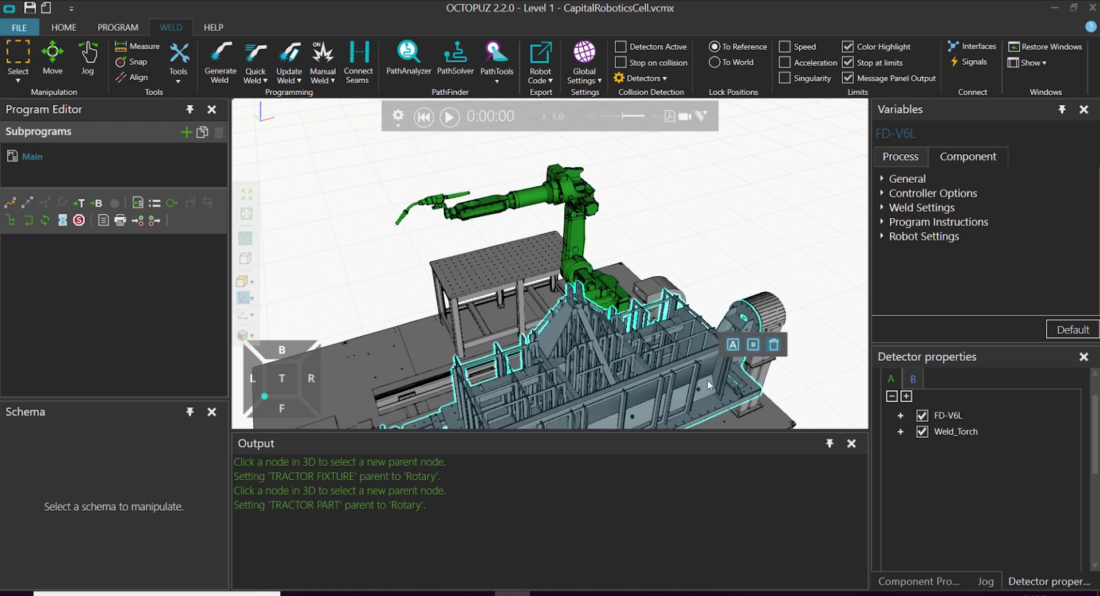
left_click(753, 345)
- Exclude the weld torch's Wire node from group A of the collision detector
scroll(665, 235, "down", 4)
mouse_move(665, 235)
right_mouse_down()
mouse_move(663, 252)
mouse_move(673, 250)
right_mouse_up()
scroll(663, 251, "up", 3)
scroll(671, 250, "down", 3)
scroll(578, 220, "up", 4)
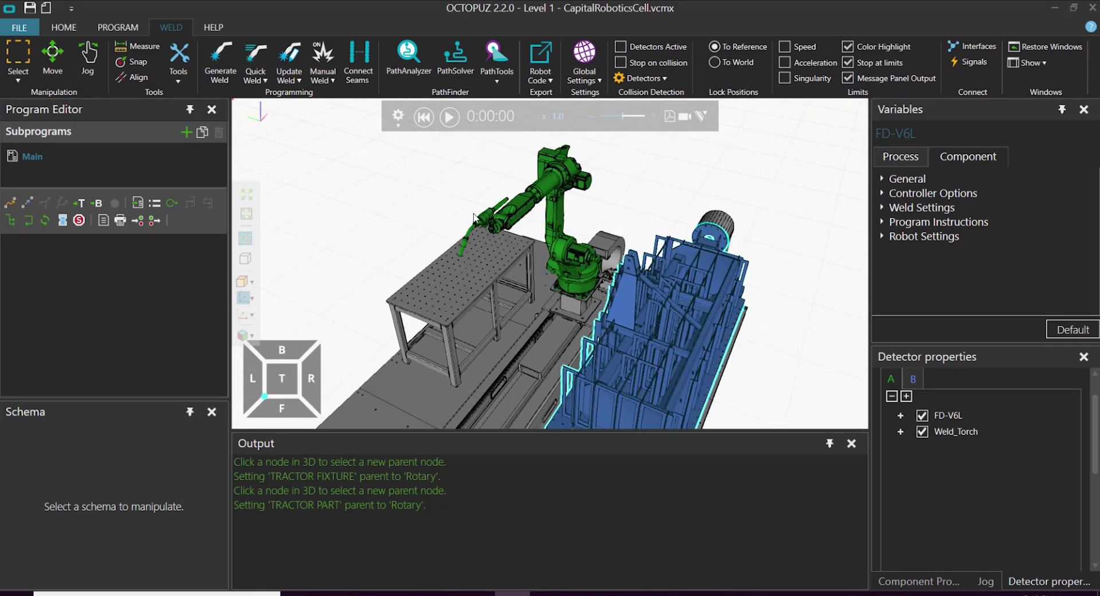
scroll(475, 219, "up", 3)
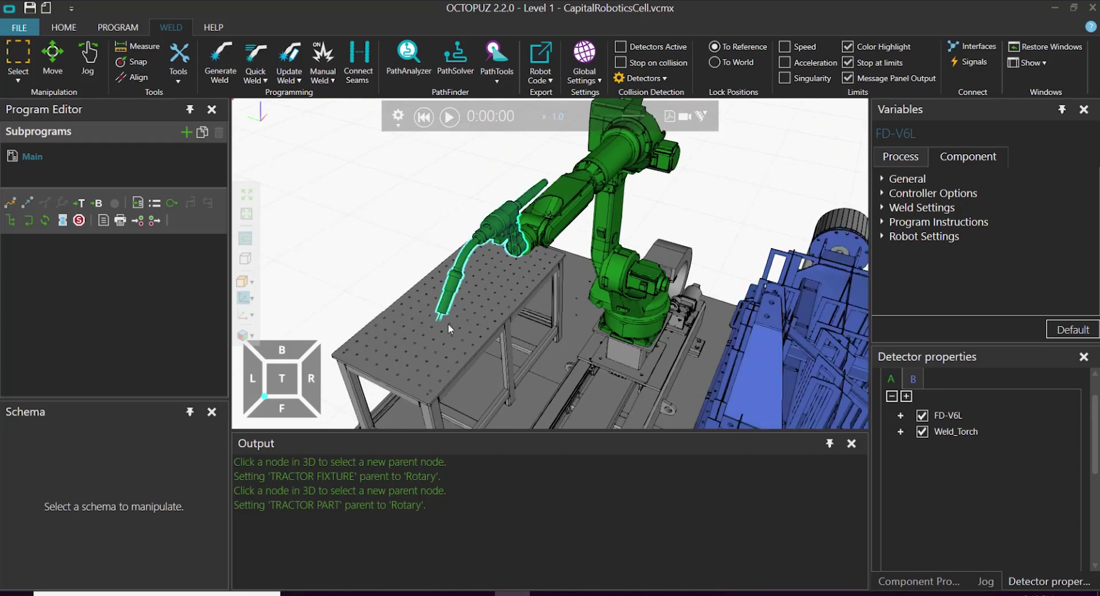
scroll(448, 323, "up", 4)
scroll(447, 339, "up", 1)
right_click_drag(441, 326, 458, 261)
left_click(902, 432)
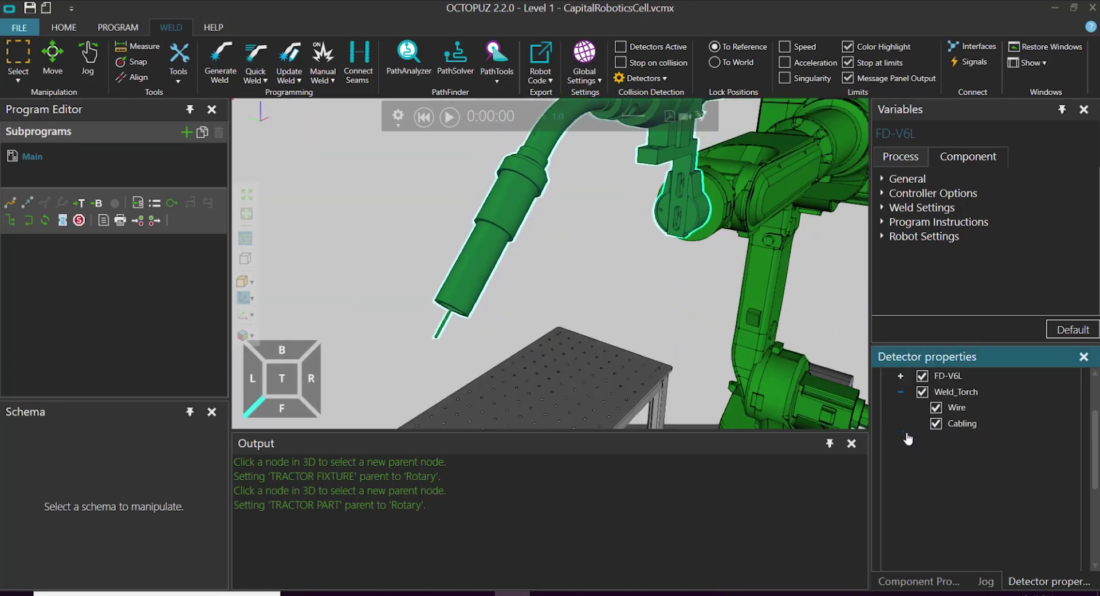
left_click(937, 408)
left_click(937, 408)
- Name the collision detector "Robot Vs Part" and close its properties
scroll(547, 237, "down", 5)
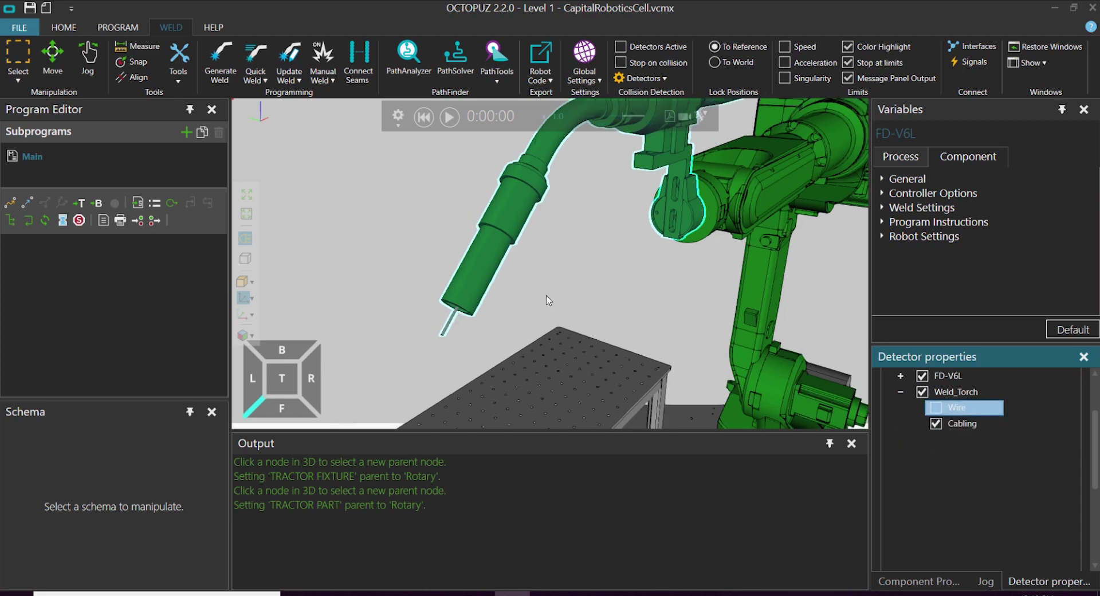
mouse_move(541, 252)
right_mouse_down()
mouse_move(487, 211)
mouse_move(652, 322)
right_mouse_up()
scroll(487, 212, "down", 3)
left_click_drag(1092, 440, 1038, 395)
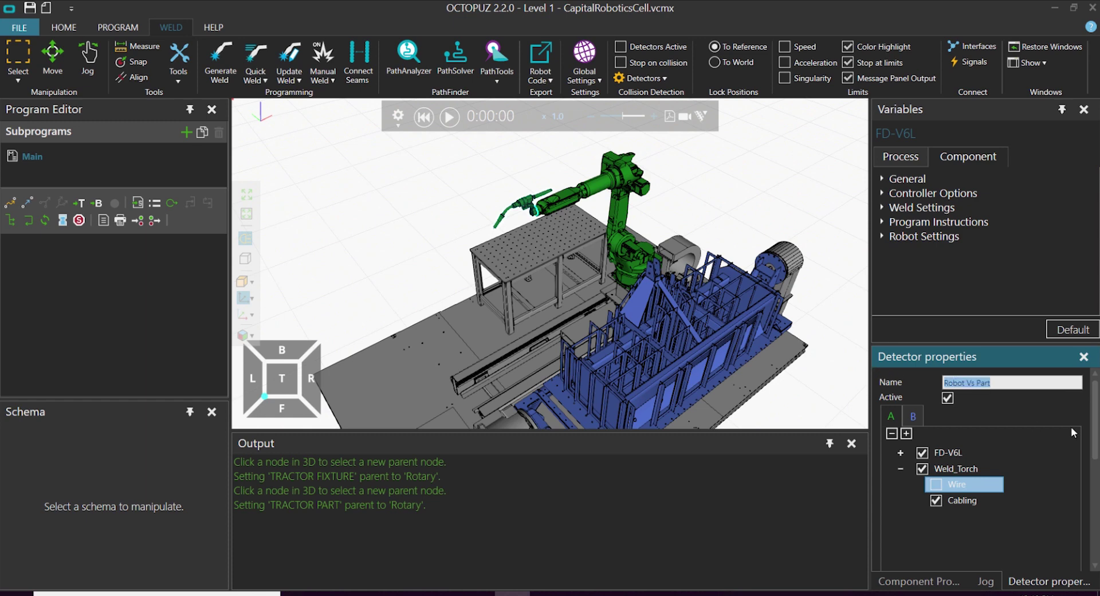
scroll(1094, 394, "down", 5)
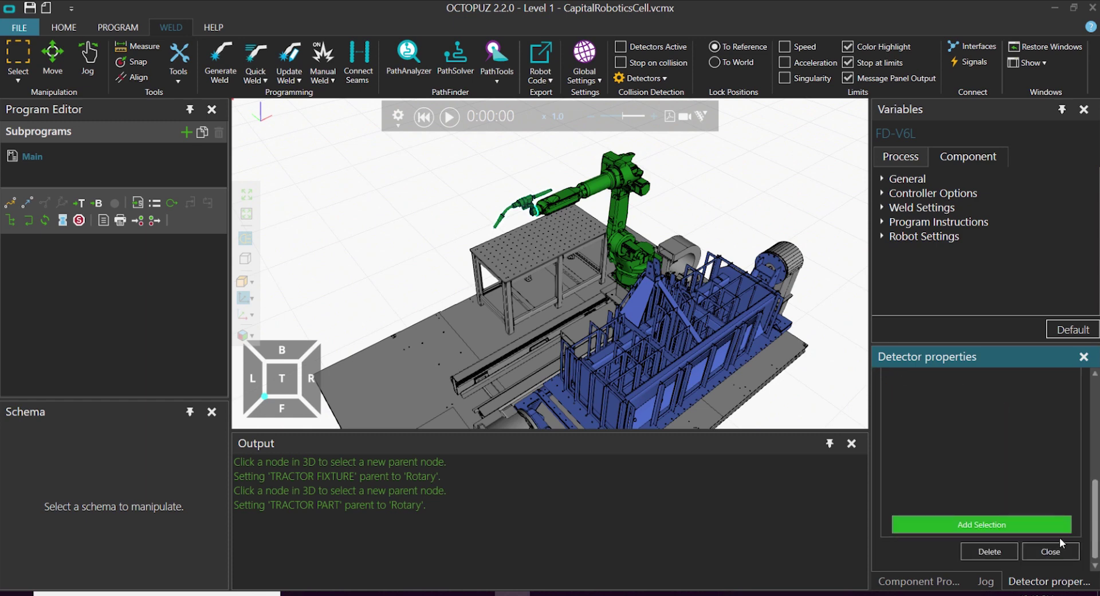
left_click(1051, 549)
left_click(423, 211)
- Add a subprogram named HOME and record a PTP point in it at the robot's current position
right_click_drag(652, 317, 636, 310)
scroll(604, 234, "down", 2)
right_click_drag(689, 274, 739, 297)
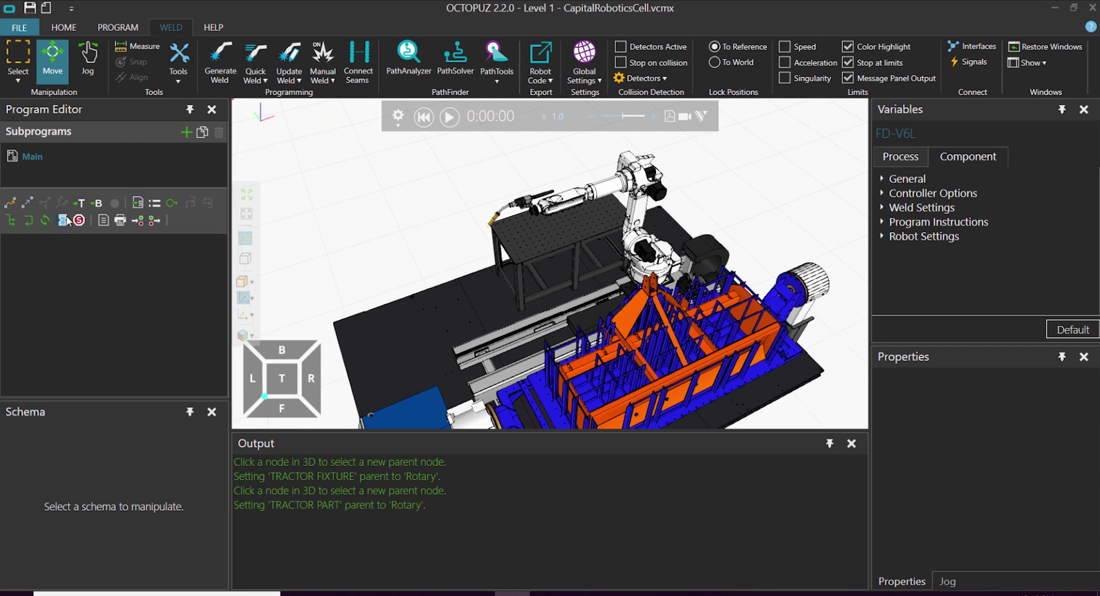
right_click_drag(501, 227, 496, 221)
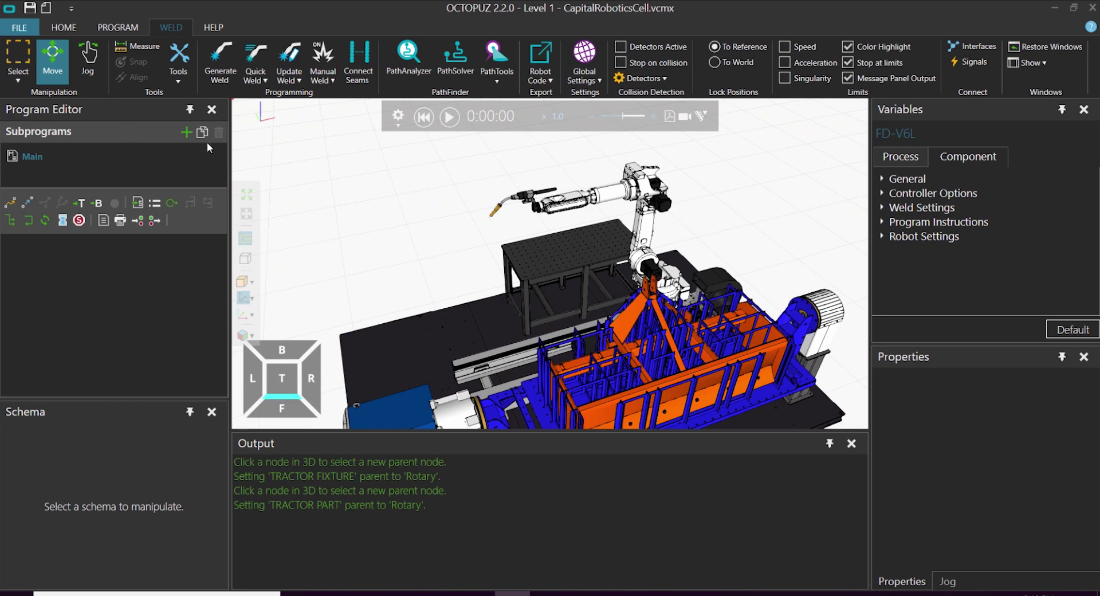
left_click(188, 132)
double_click(107, 156)
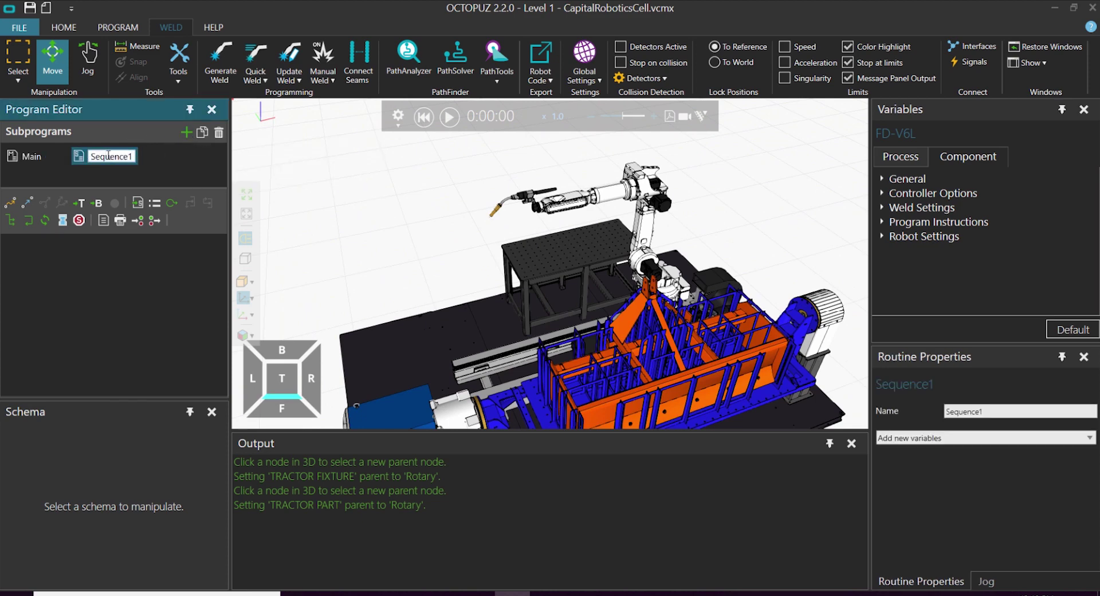
double_click(110, 155)
type("HOME")
key("Return")
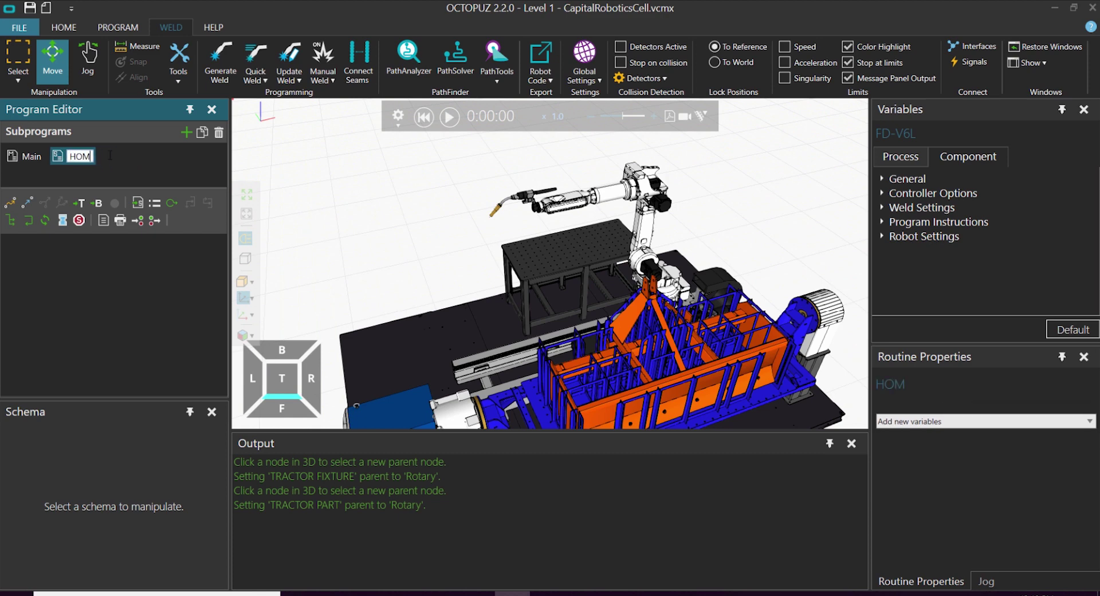
scroll(575, 293, "up", 1)
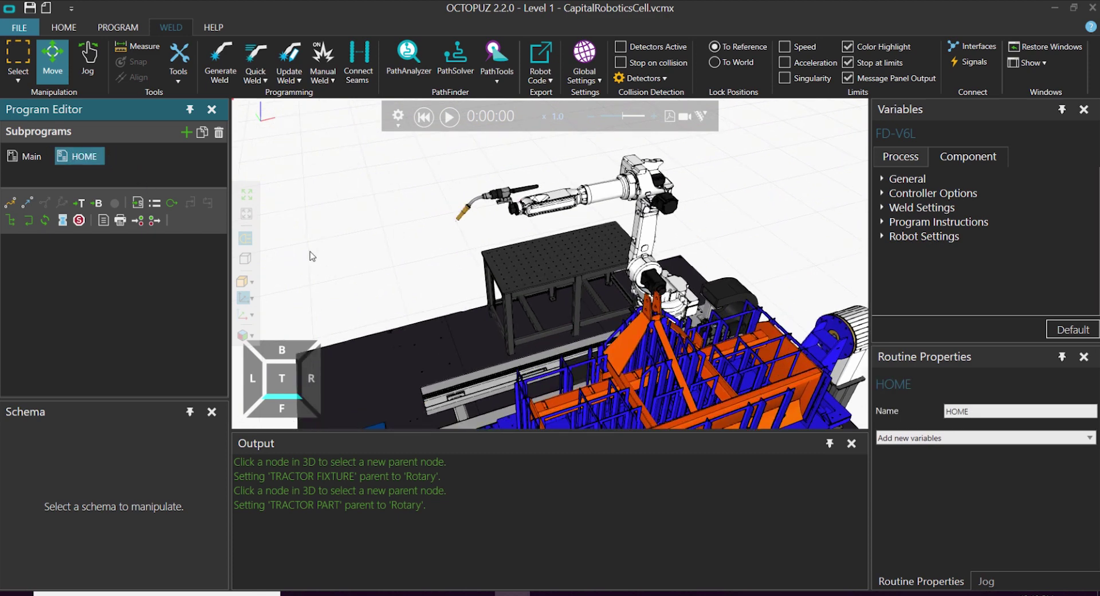
left_click(9, 204)
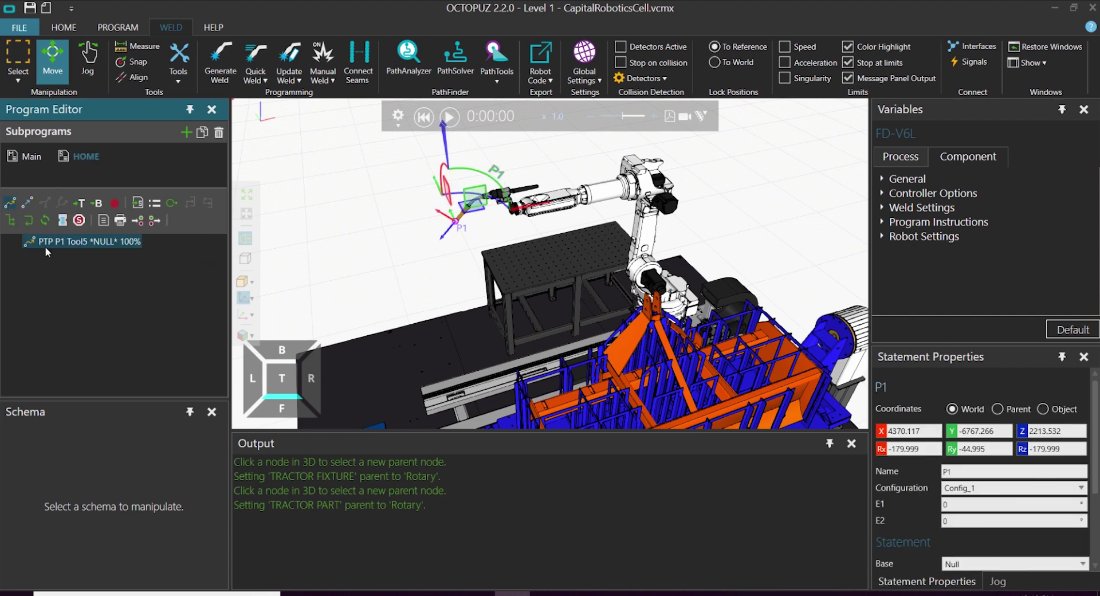
- Add a call statement to the Main program that runs the HOME routine
double_click(33, 156)
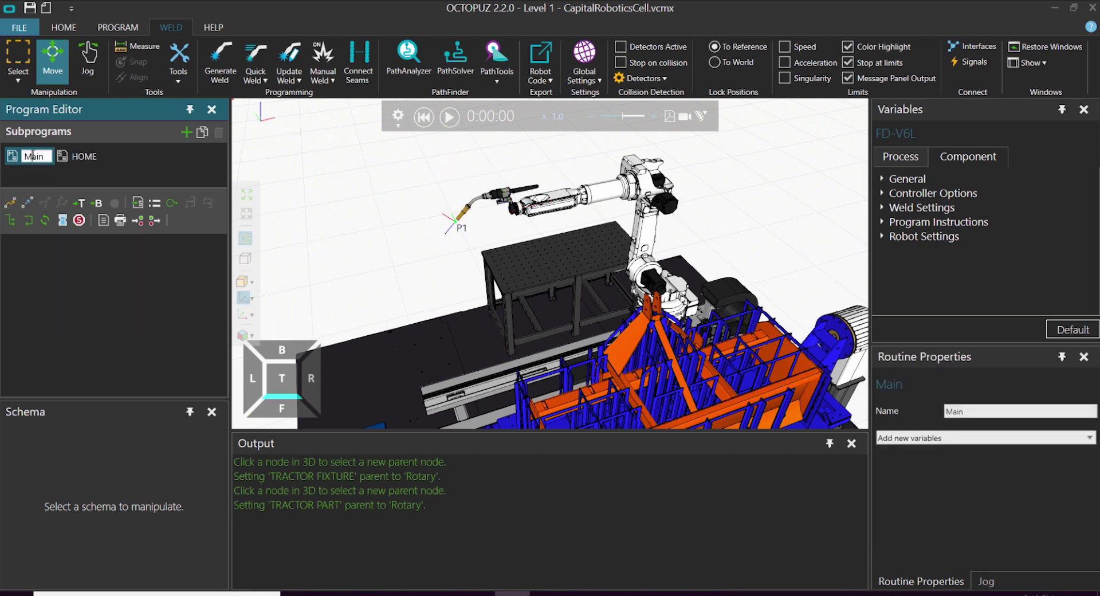
left_click(139, 203)
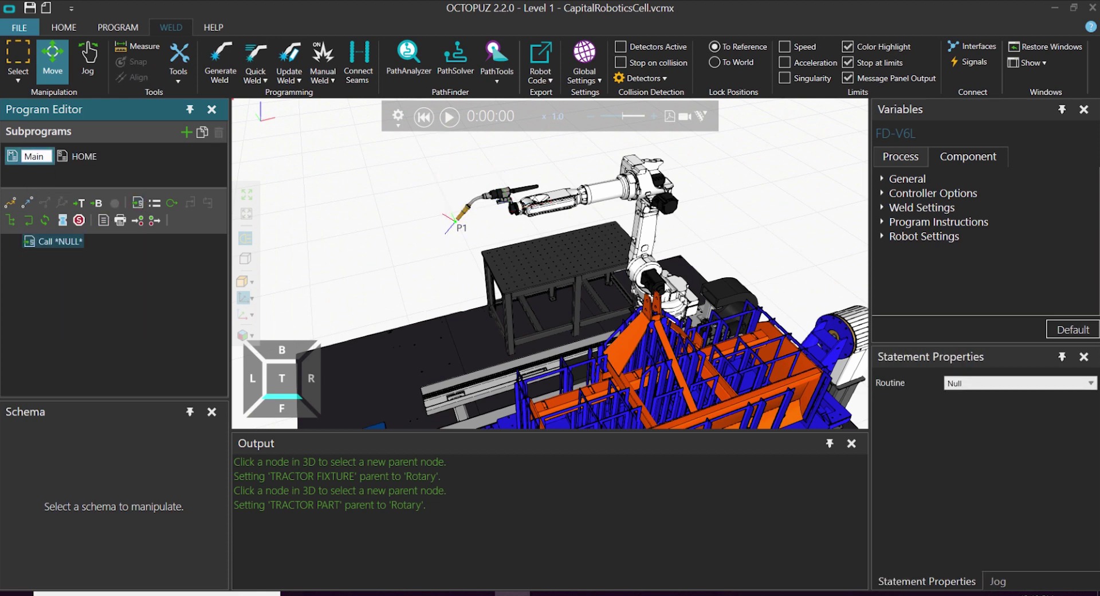
left_click(1036, 385)
left_click(1014, 413)
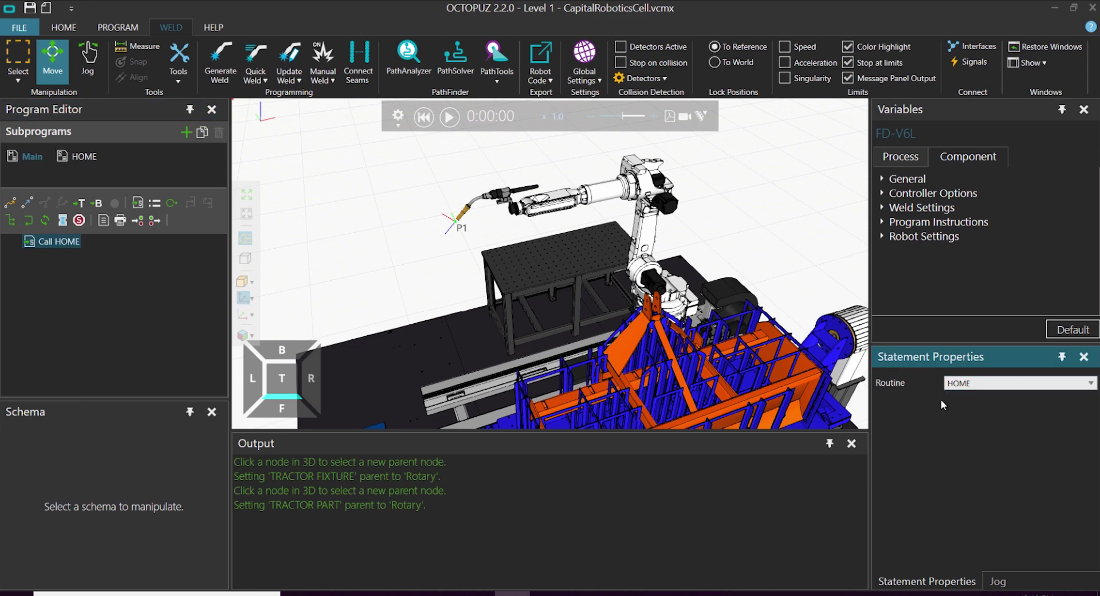
left_click(435, 163)
- Open the Generate Weld settings for the FD-V6L robot
scroll(526, 150, "down", 3)
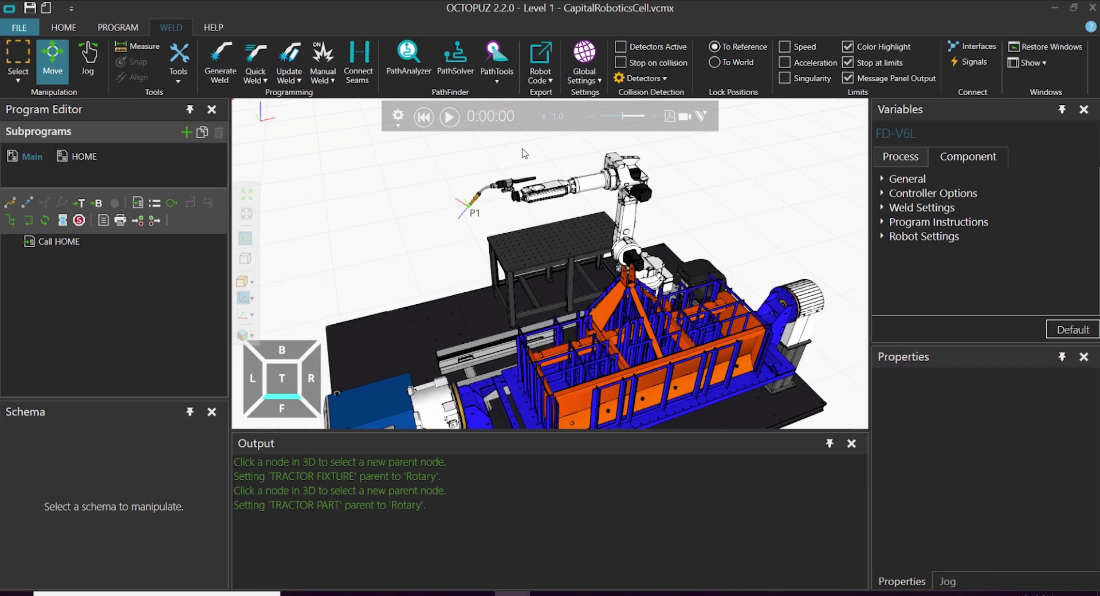
right_click_drag(614, 212, 576, 282)
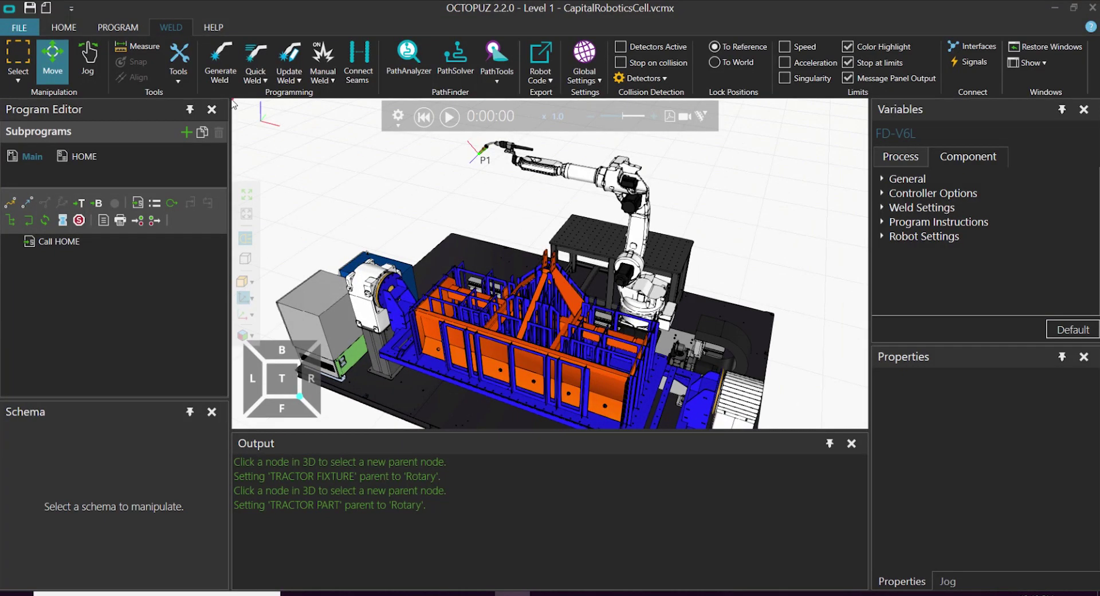
left_click(234, 62)
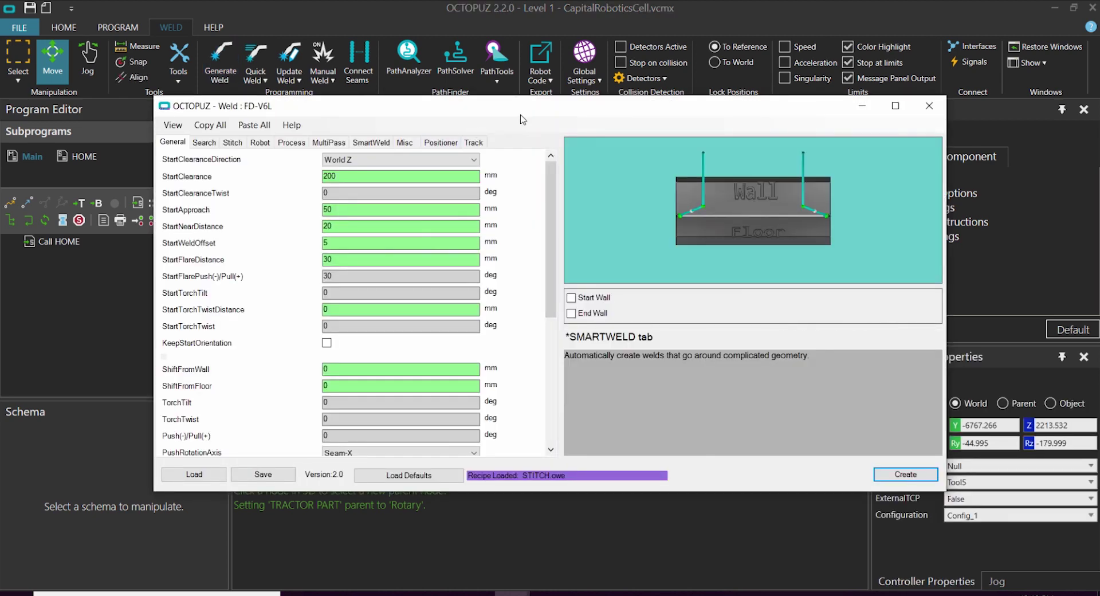
left_click_drag(529, 109, 578, 105)
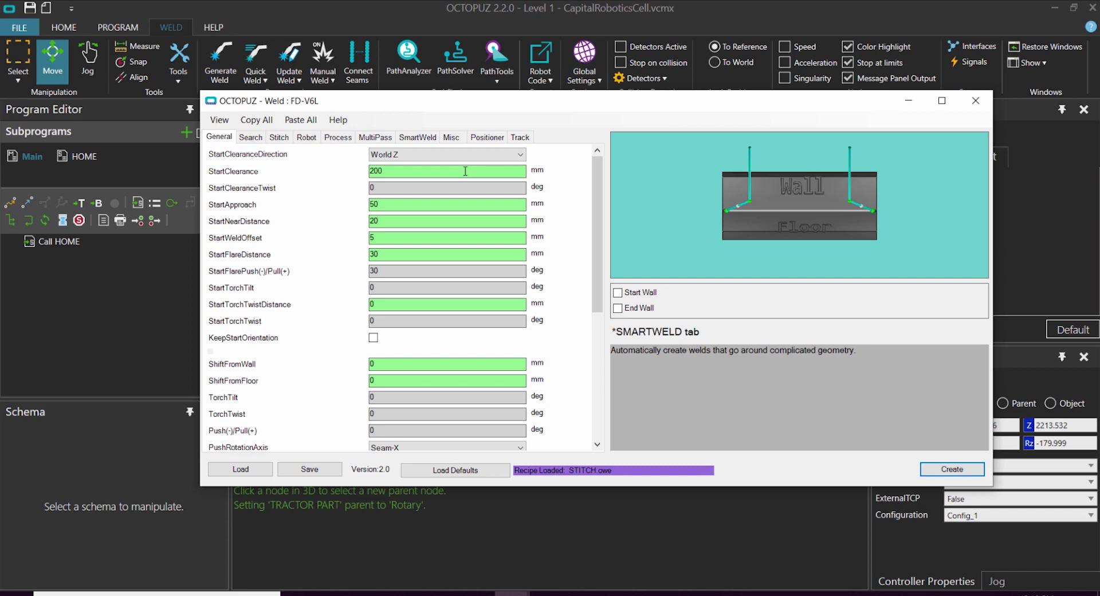
- Review the general, search and stitch weld parameters, and set the weld's robot base to Base5
mouse_move(599, 197)
left_mouse_down()
mouse_move(597, 313)
mouse_move(586, 223)
mouse_move(568, 184)
mouse_move(594, 214)
mouse_move(596, 305)
mouse_move(614, 335)
mouse_move(594, 209)
left_mouse_up()
left_click(249, 137)
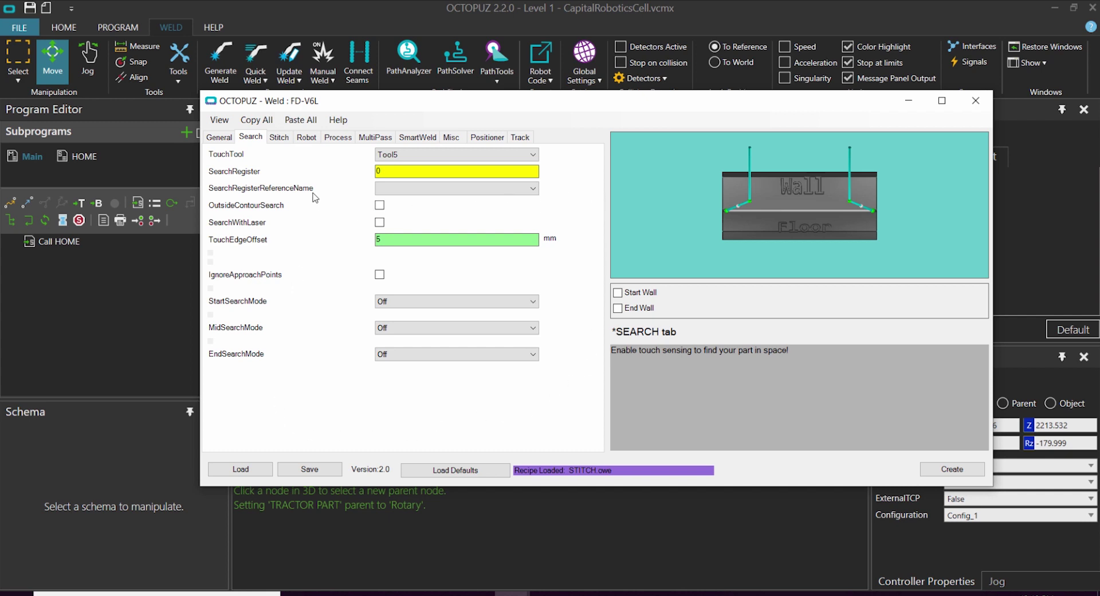
left_click(289, 138)
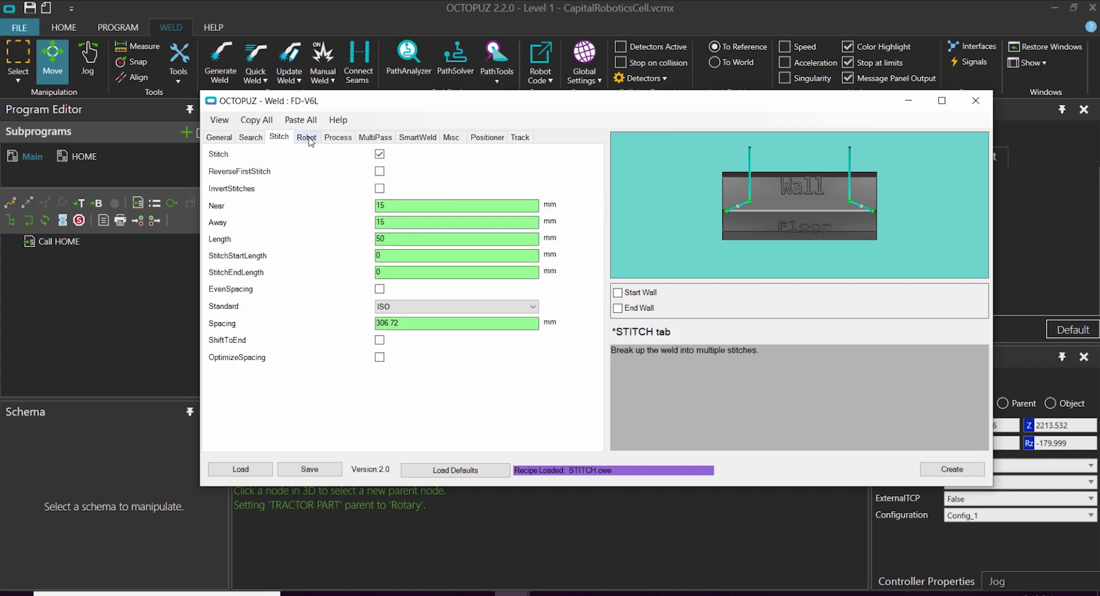
left_click(306, 137)
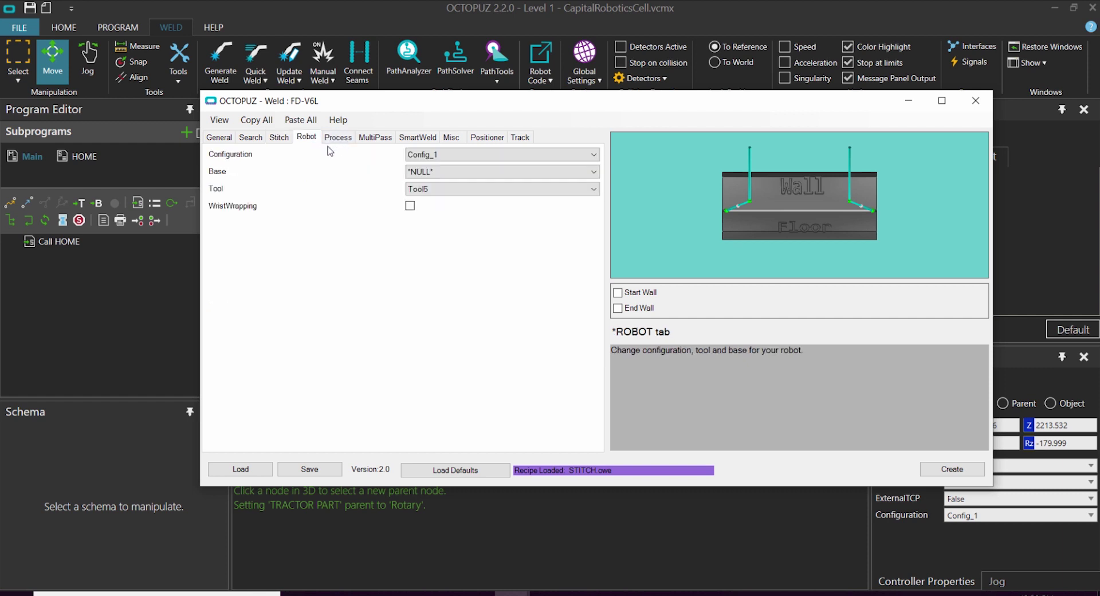
left_click(425, 173)
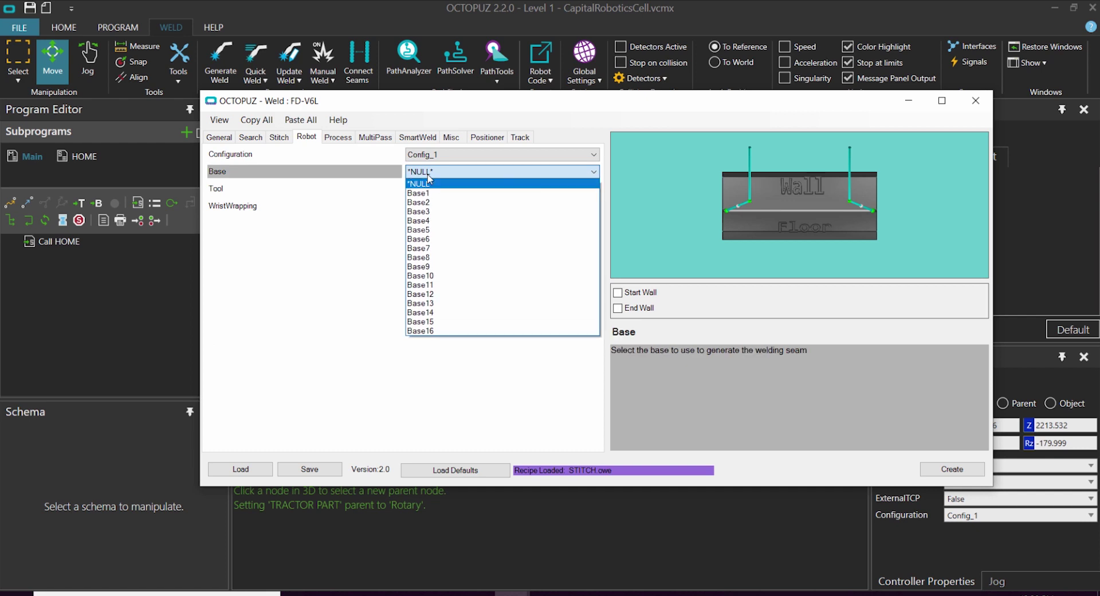
left_click(439, 222)
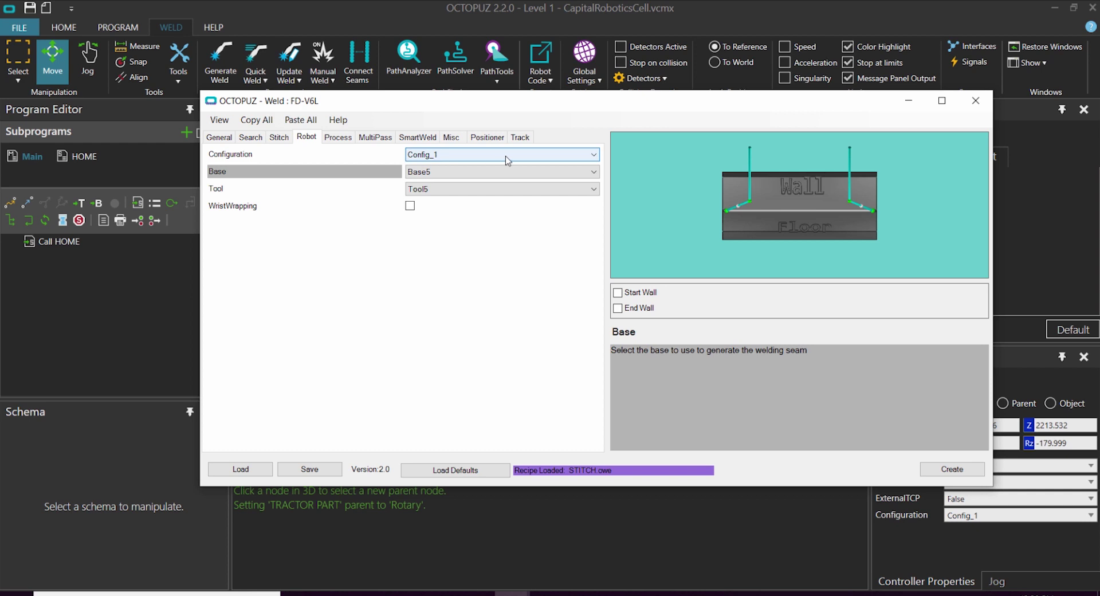
- Review the process, multipass, misc, positioner and track weld parameters, and enable SmartWeldEnd so the seam end is found automatically
left_click(337, 138)
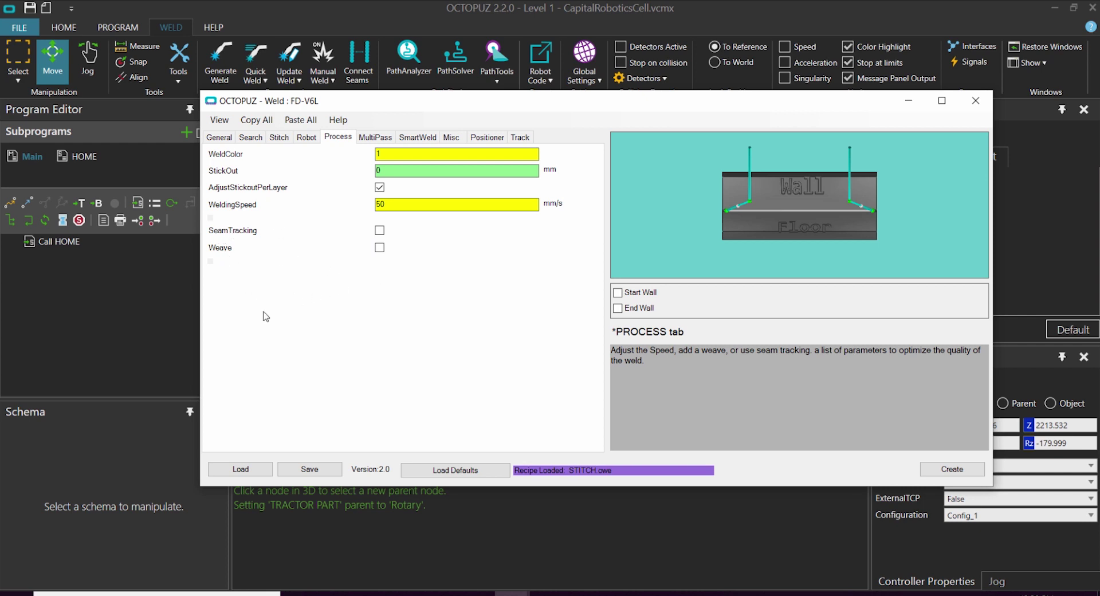
left_click(386, 140)
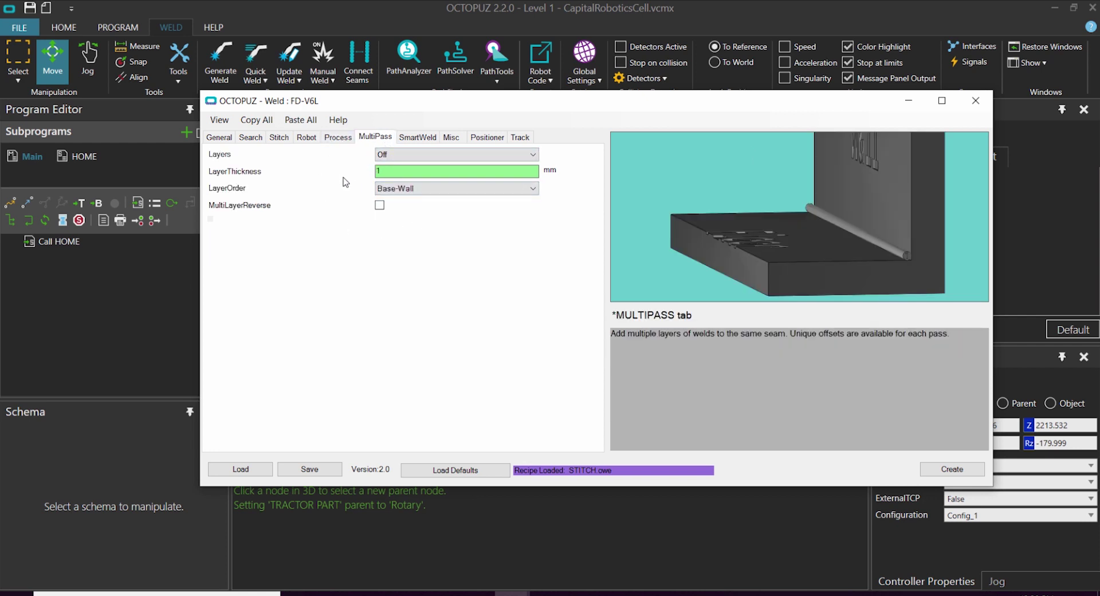
left_click(425, 140)
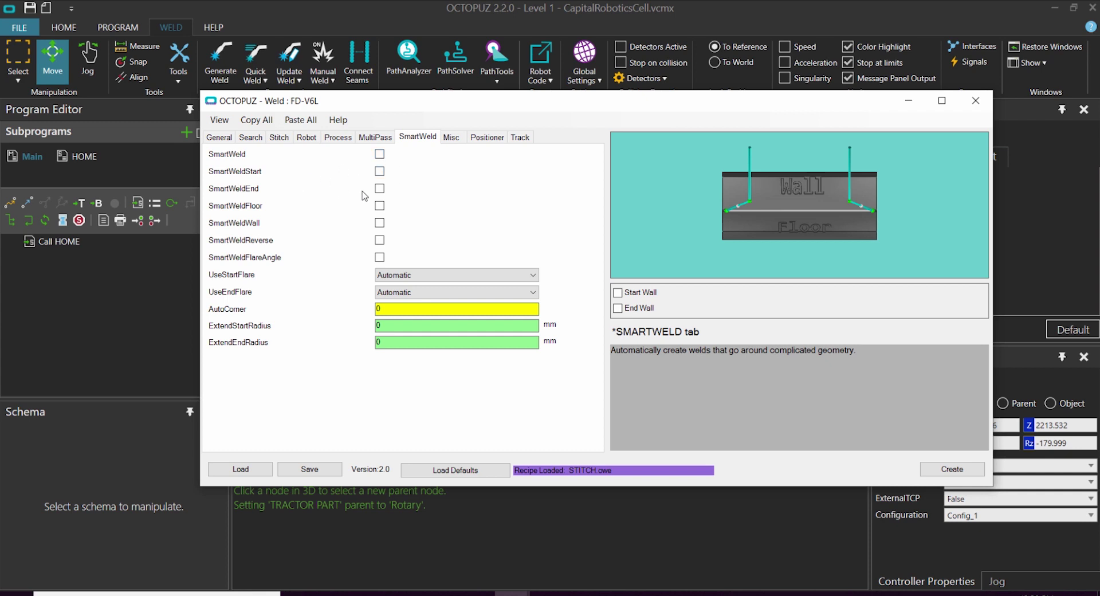
left_click(380, 189)
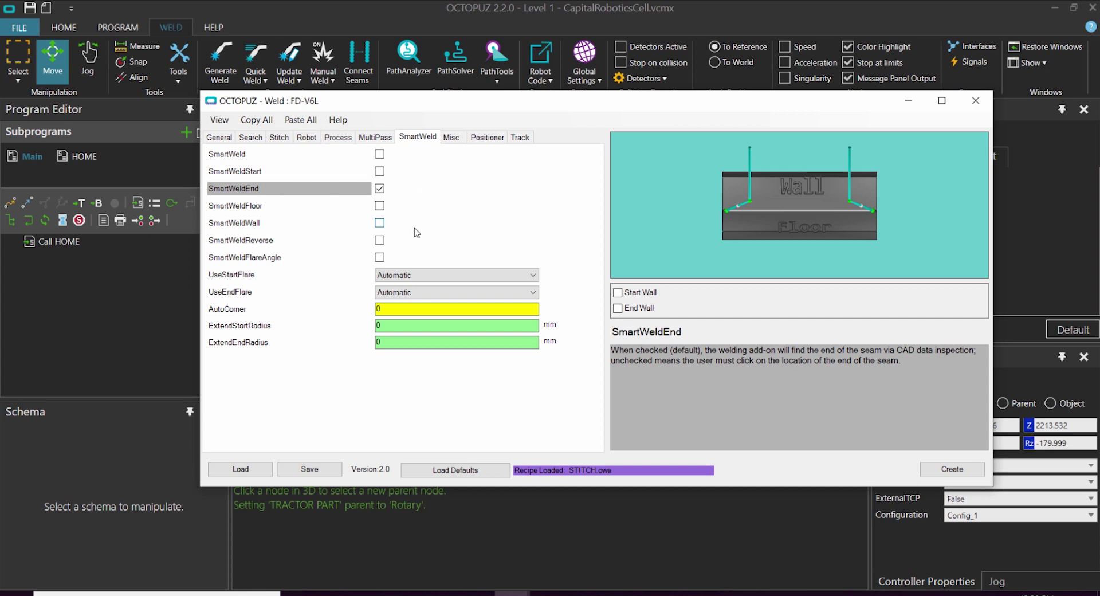
left_click(452, 137)
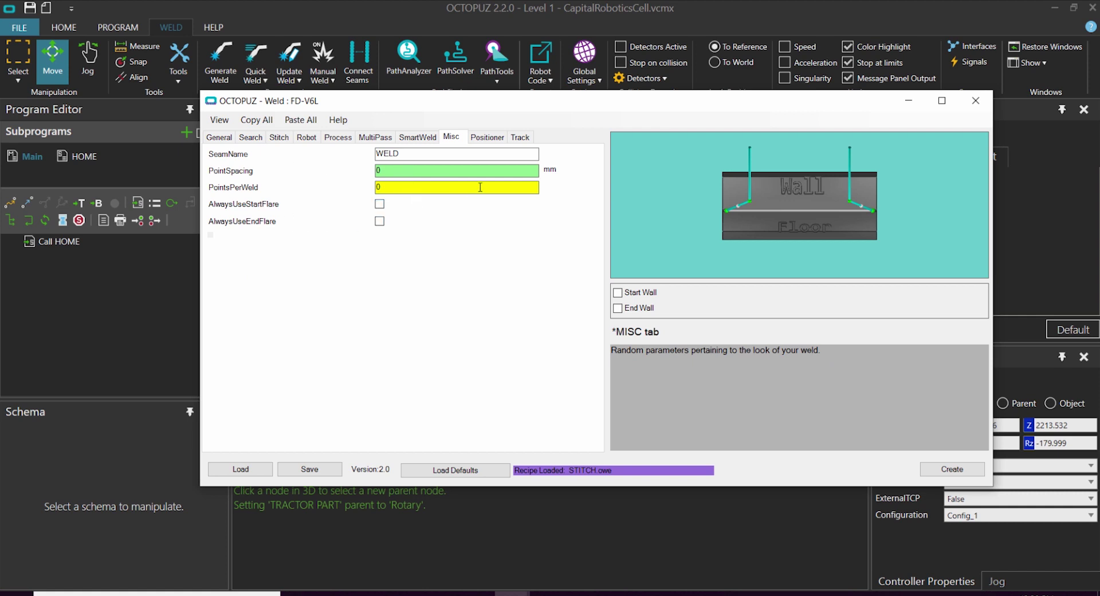
left_click(491, 138)
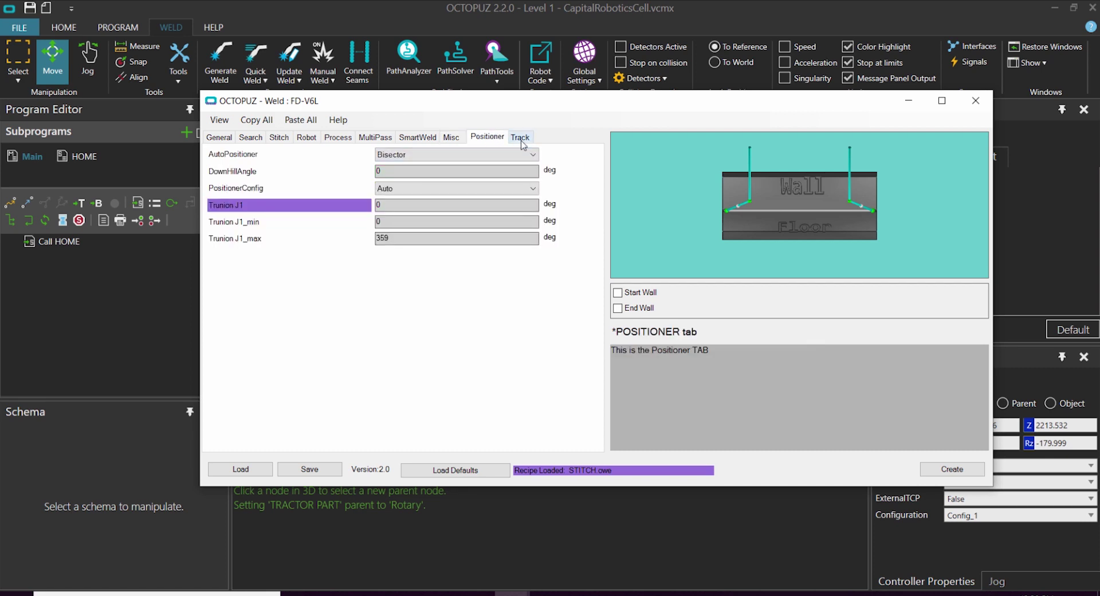
left_click(521, 140)
left_click(488, 138)
- Set the spacing between stitches to 300 mm in the stitch parameters
left_click(278, 137)
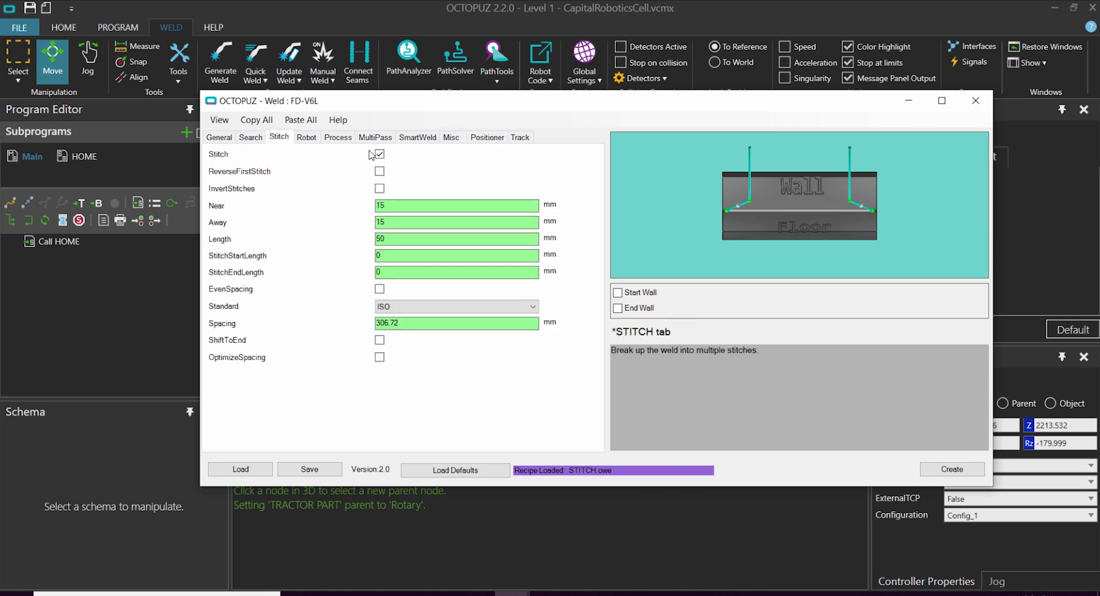
left_click(408, 325)
type("300")
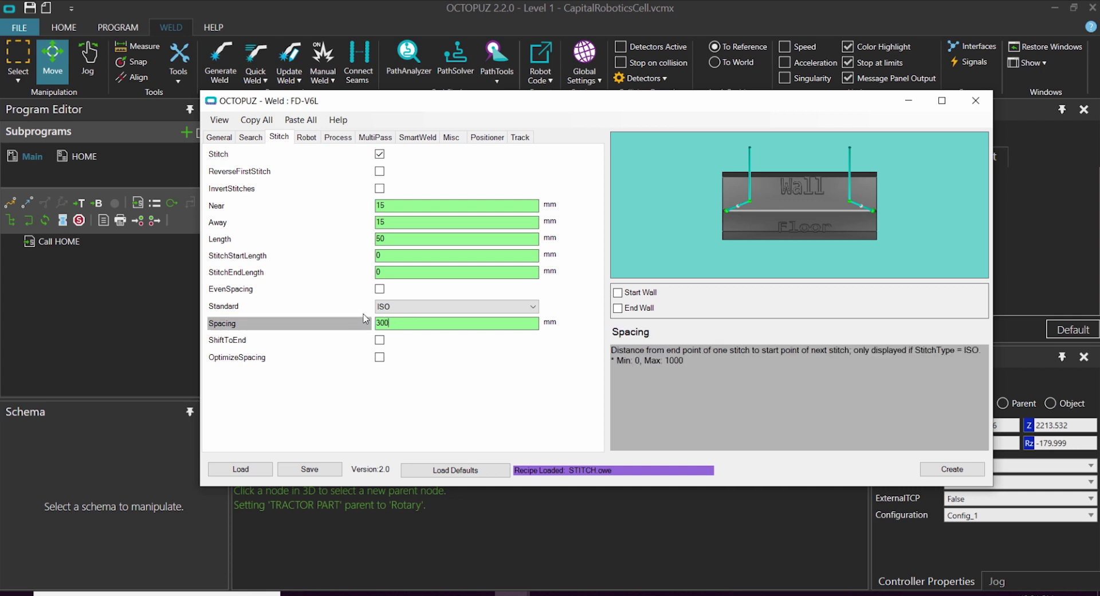
- Examine what the stitch Length, Near, Away, Standard and Spacing parameters control
left_click(403, 237)
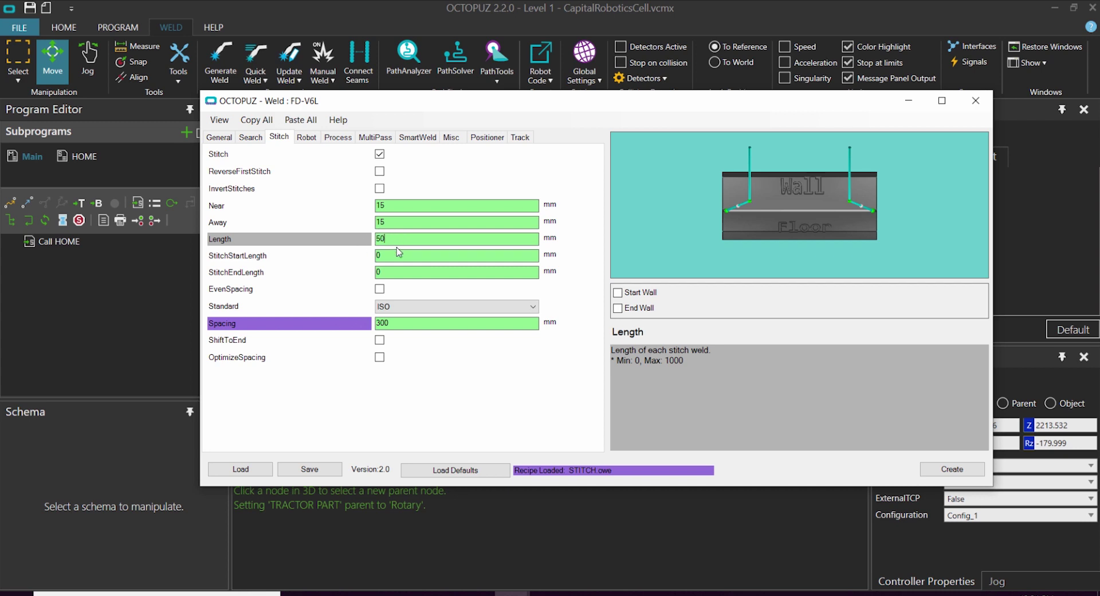
left_click(397, 208)
left_click(397, 222)
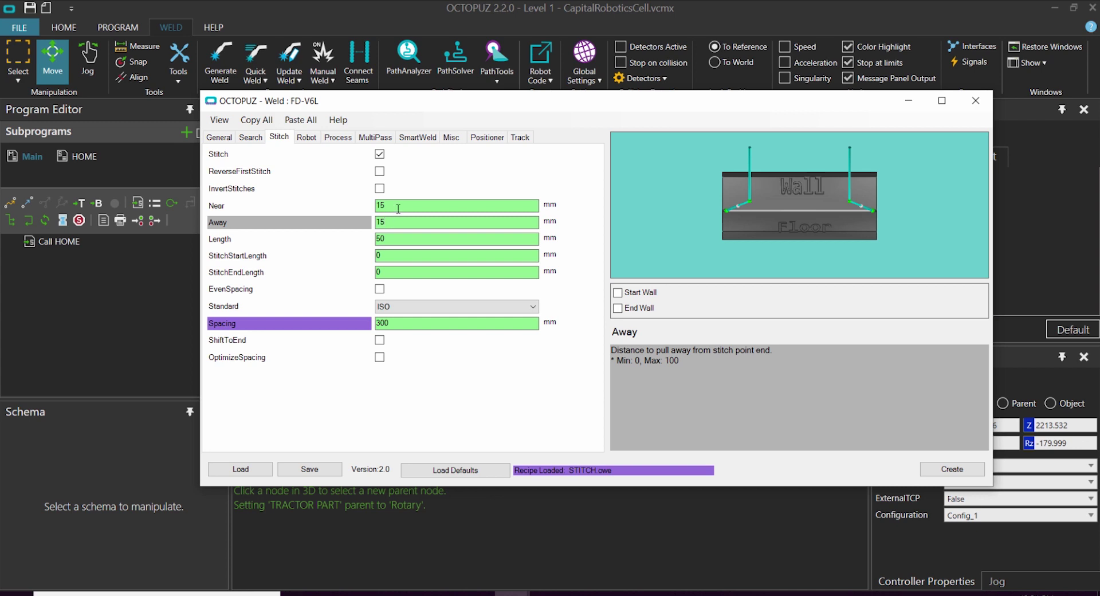
left_click(401, 205)
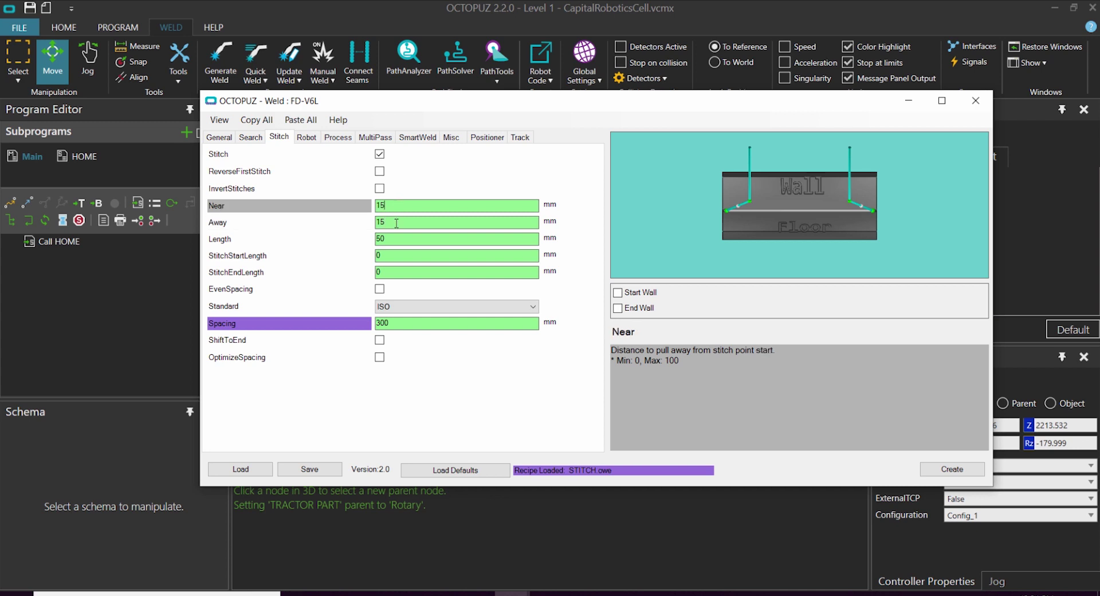
left_click(397, 223)
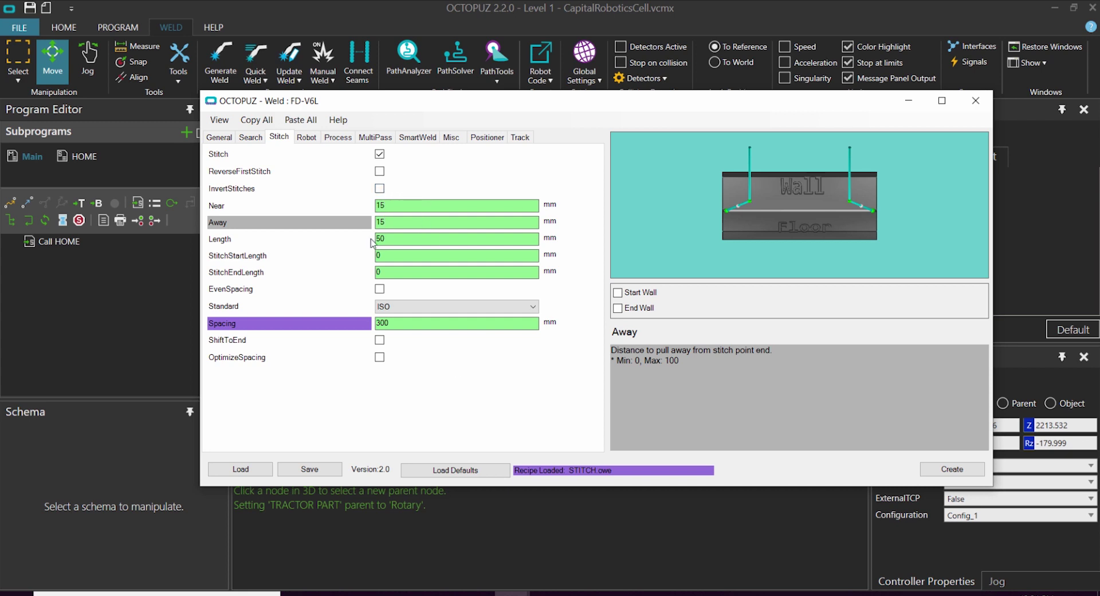
left_click(432, 307)
left_click(432, 315)
left_click(403, 324)
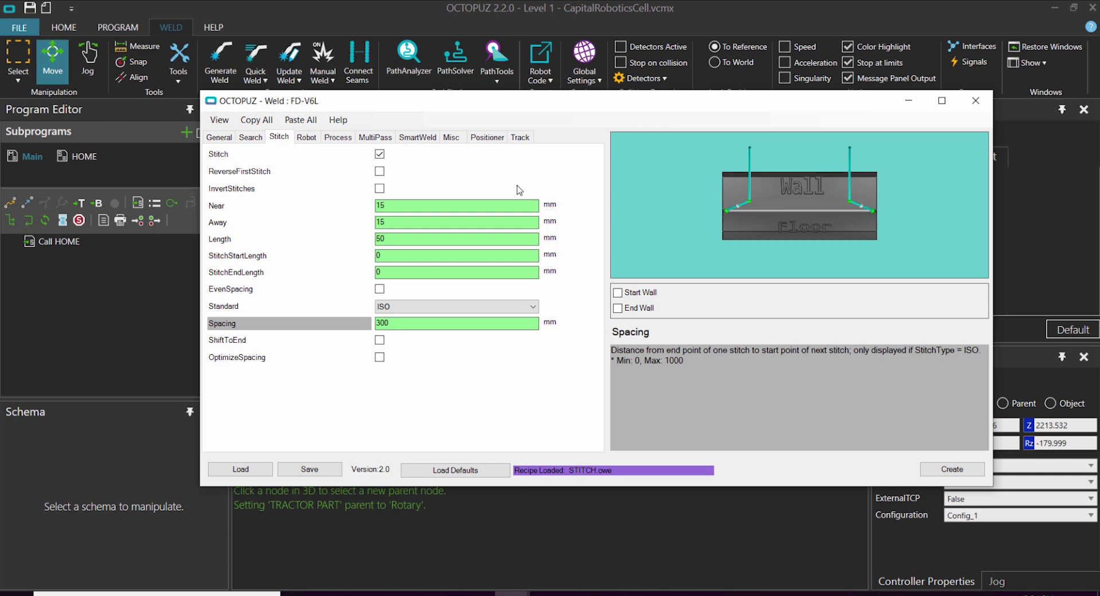
- Check the general weld parameters and save the weld settings as a recipe named TRACTOR_STITCH
left_click(219, 137)
scroll(582, 166, "down", 2)
scroll(582, 166, "up", 2)
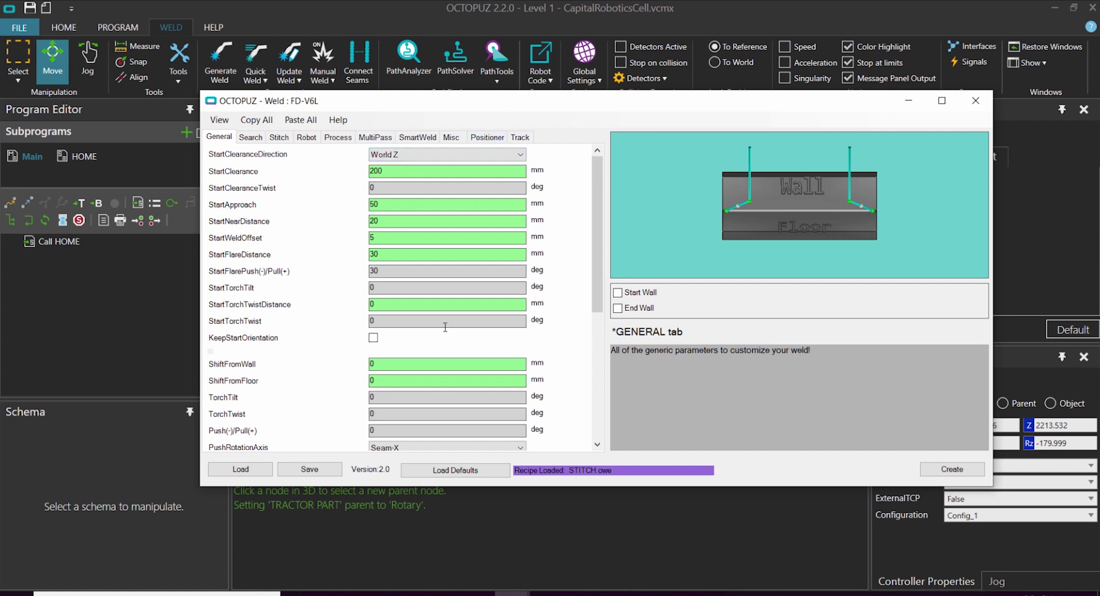
left_click(320, 473)
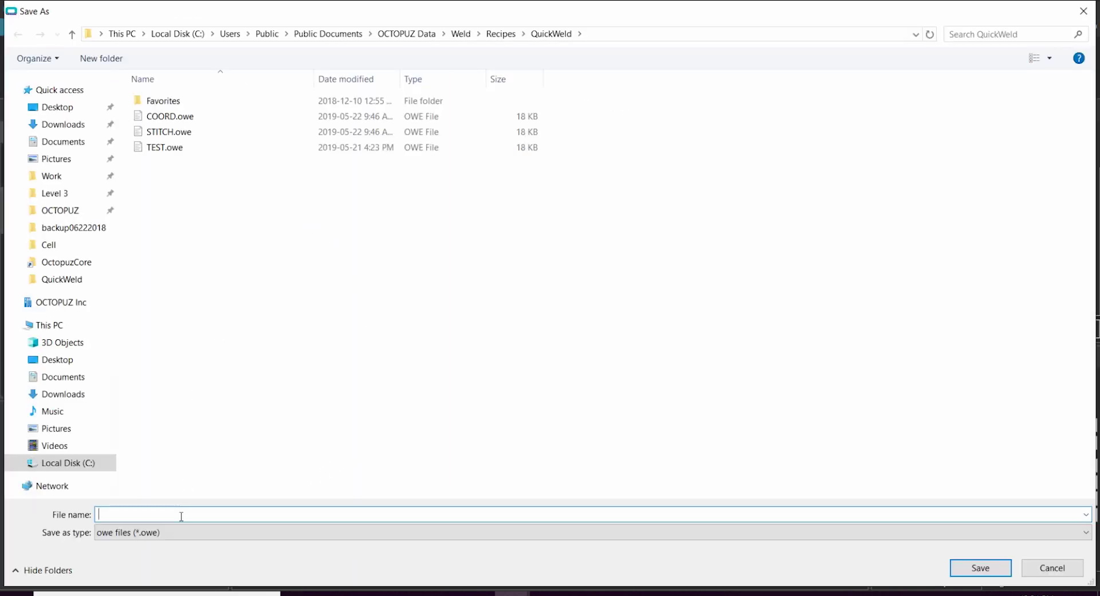
type("TRACTOR_STITCH")
left_click(991, 574)
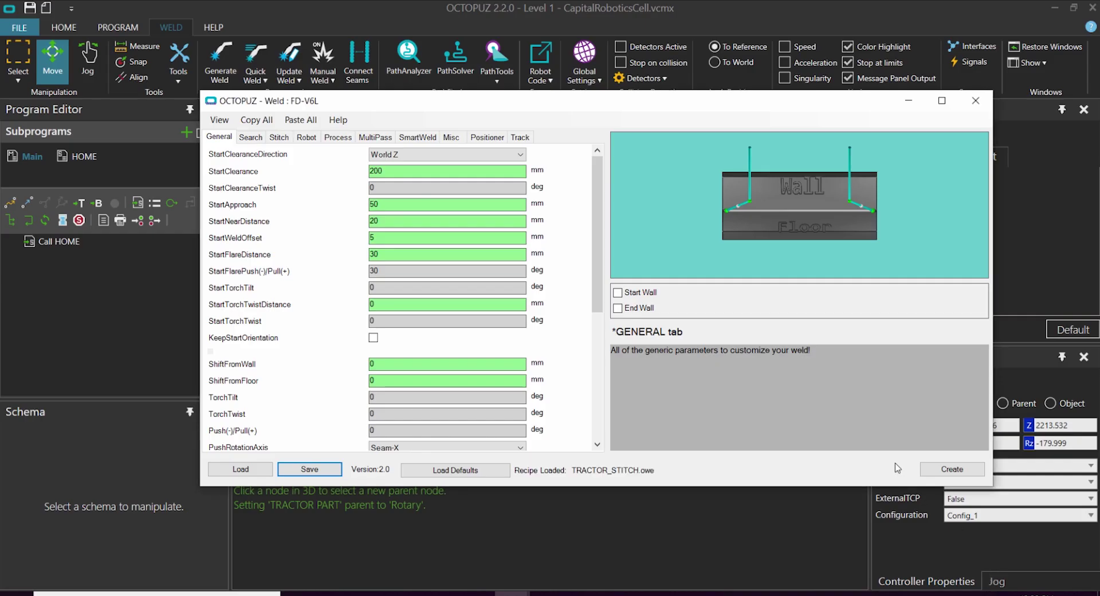
- Start creating the weld and pick the narrow edge face beside the beam's rounded bend as the floor surface
left_click(951, 470)
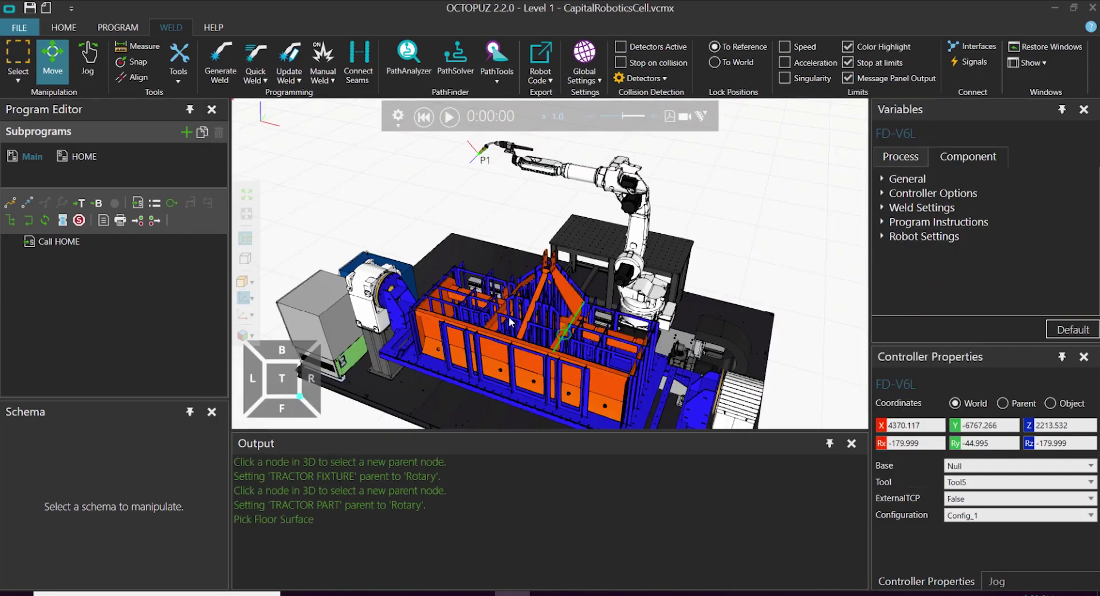
scroll(445, 246, "up", 8)
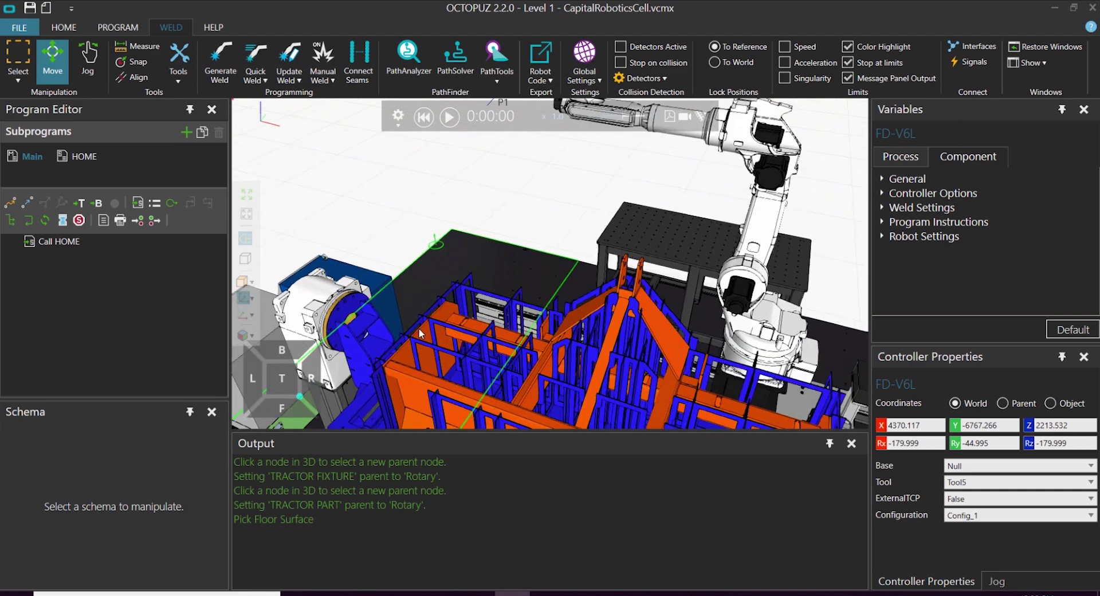
scroll(390, 328, "up", 8)
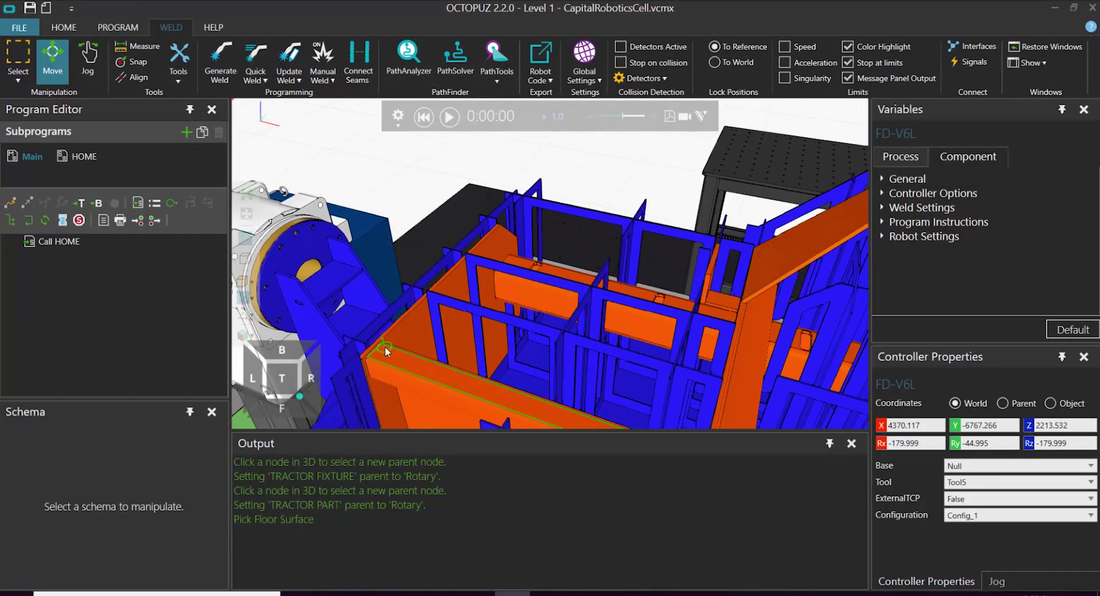
scroll(499, 226, "up", 8)
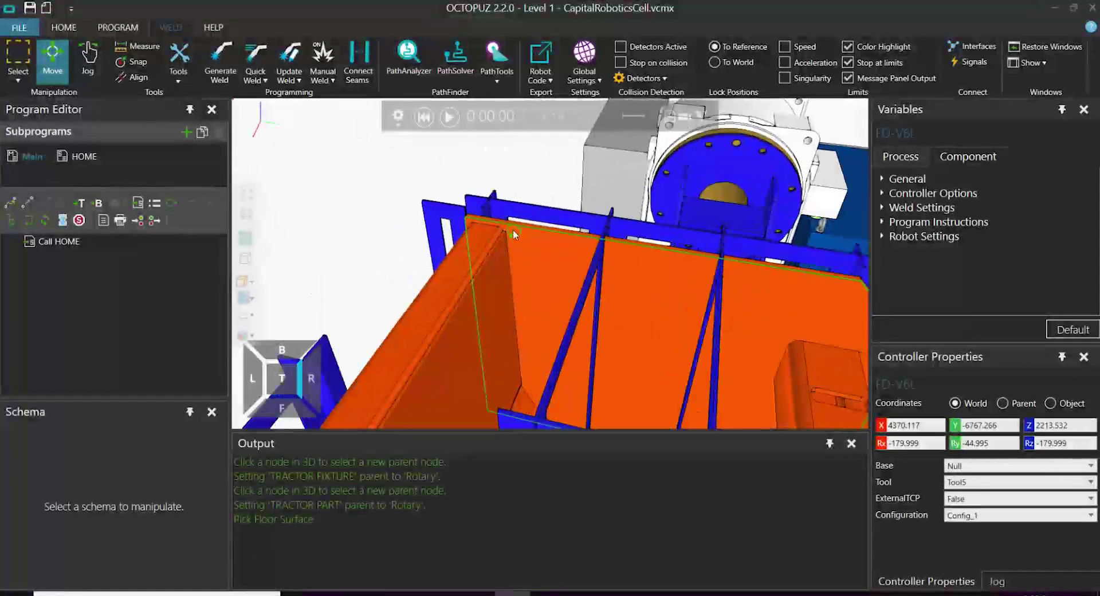
scroll(499, 225, "up", 8)
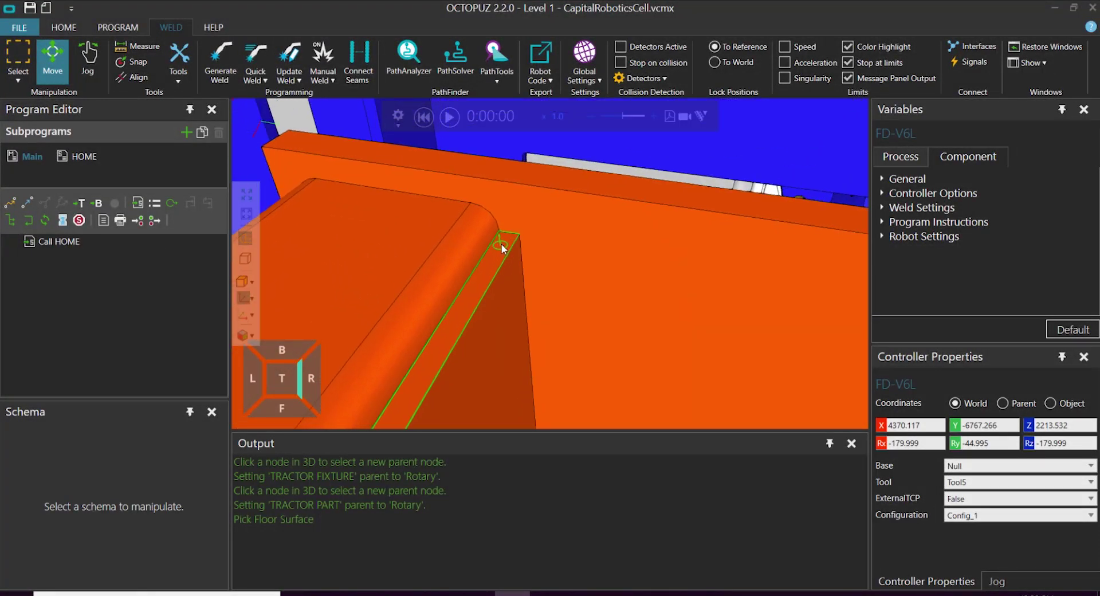
left_click(501, 243)
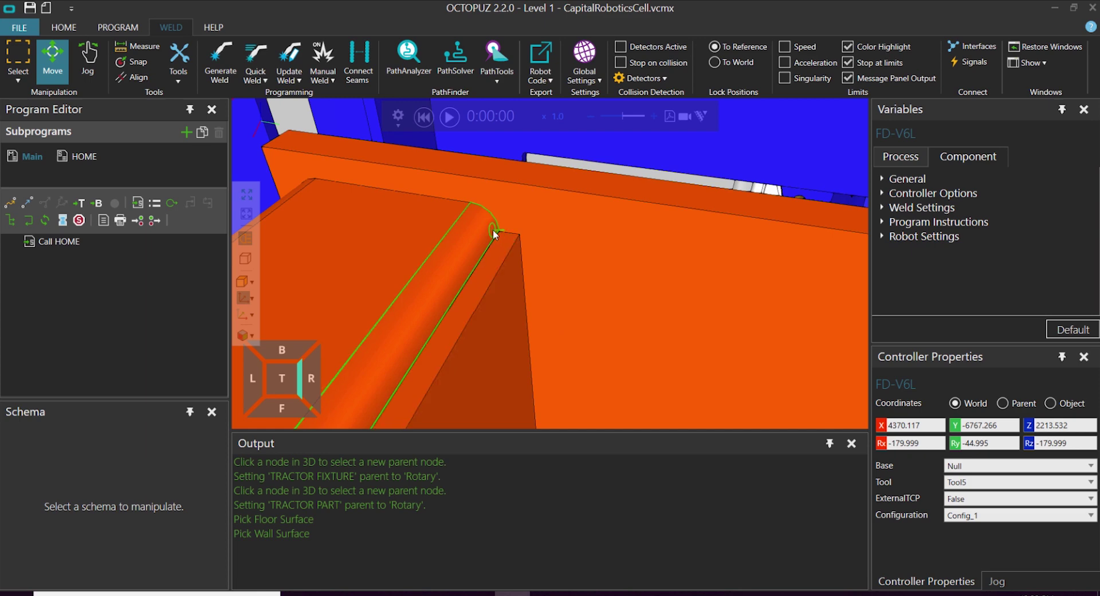
- Pick the rounded bend as the wall surface and the adjoining end plate as the start surface, attaching Base5 to TRACTOR PART
left_click(493, 229)
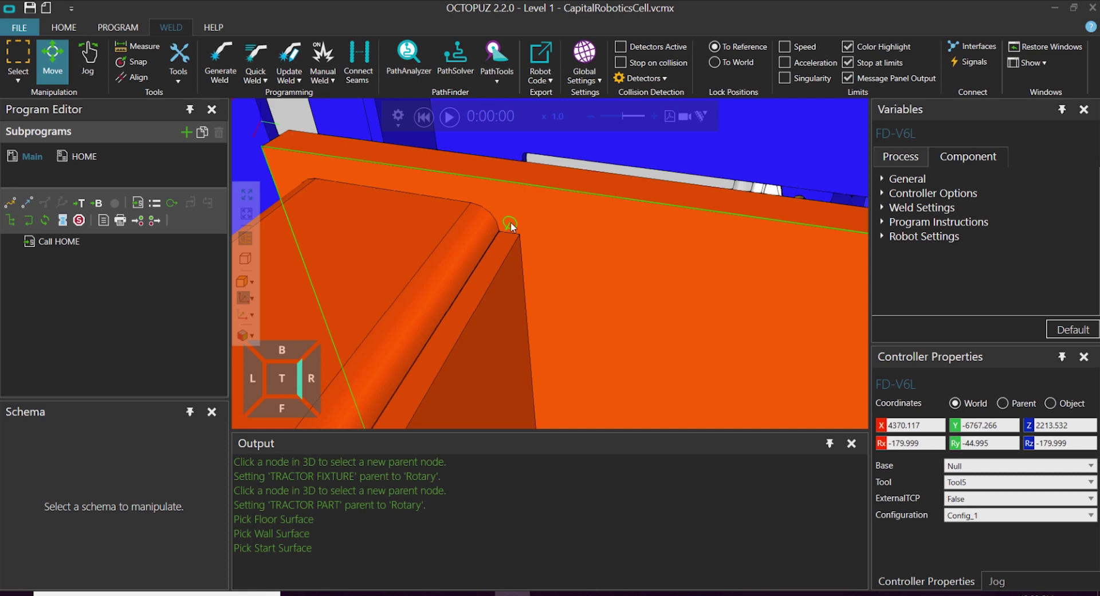
left_click(511, 222)
left_click_drag(556, 258, 634, 183)
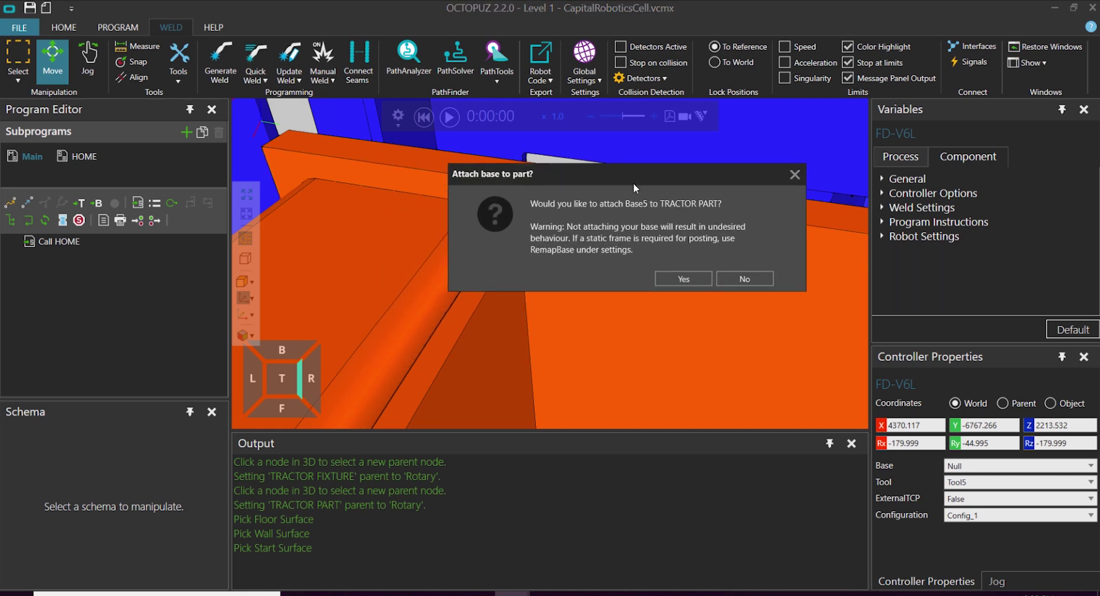
left_click(682, 280)
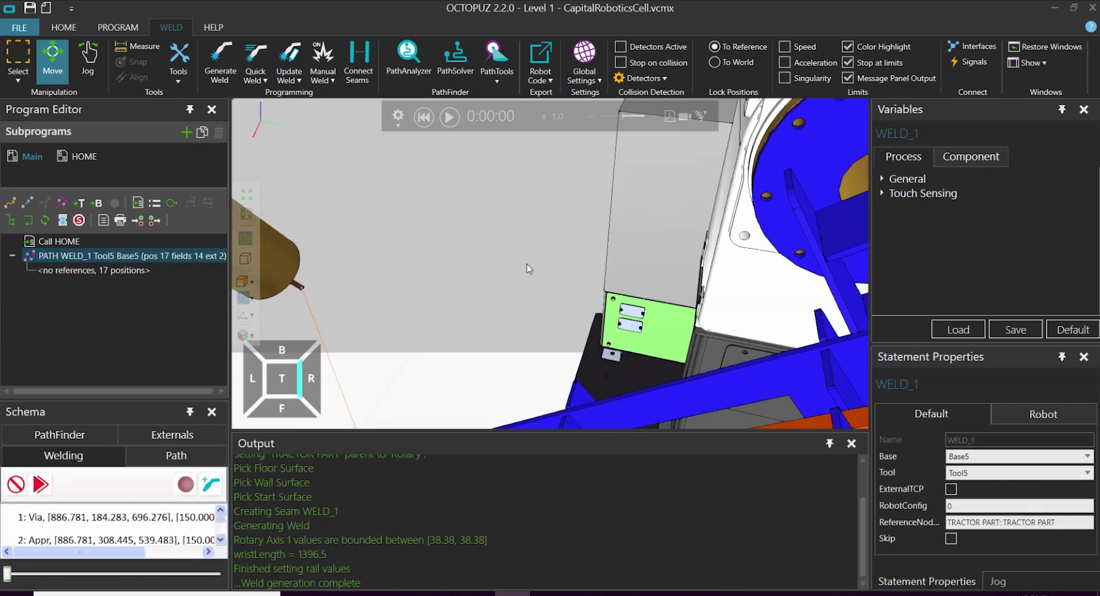
- Inspect the robot and positioner at the generated WELD_1 path from several angles, and reset the simulation
scroll(528, 268, "down", 5)
right_click_drag(530, 270, 585, 270)
scroll(585, 271, "down", 10)
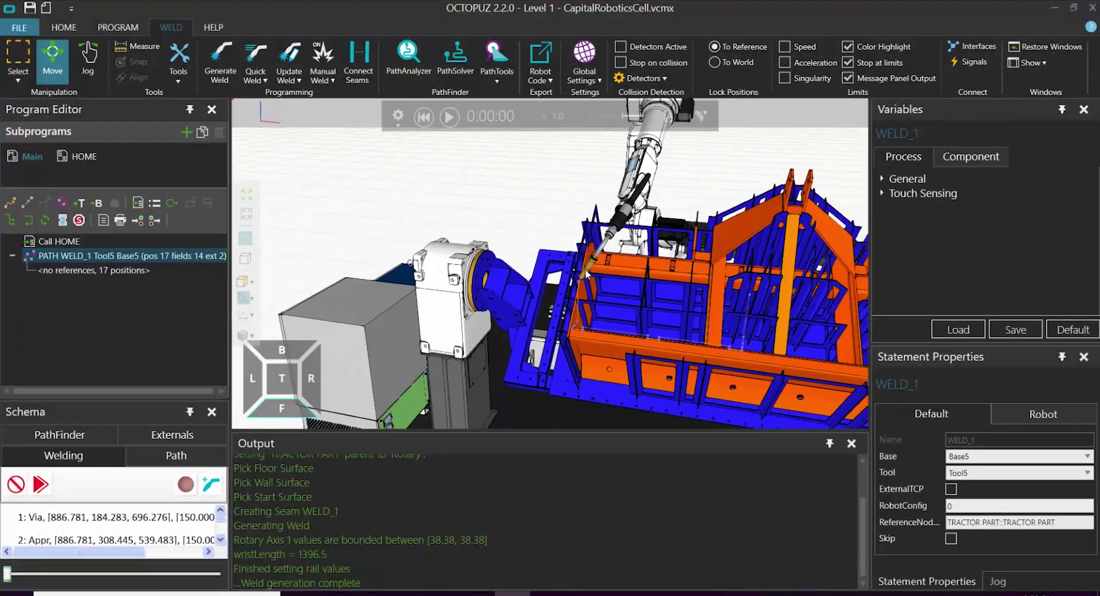
scroll(635, 272, "up", 6)
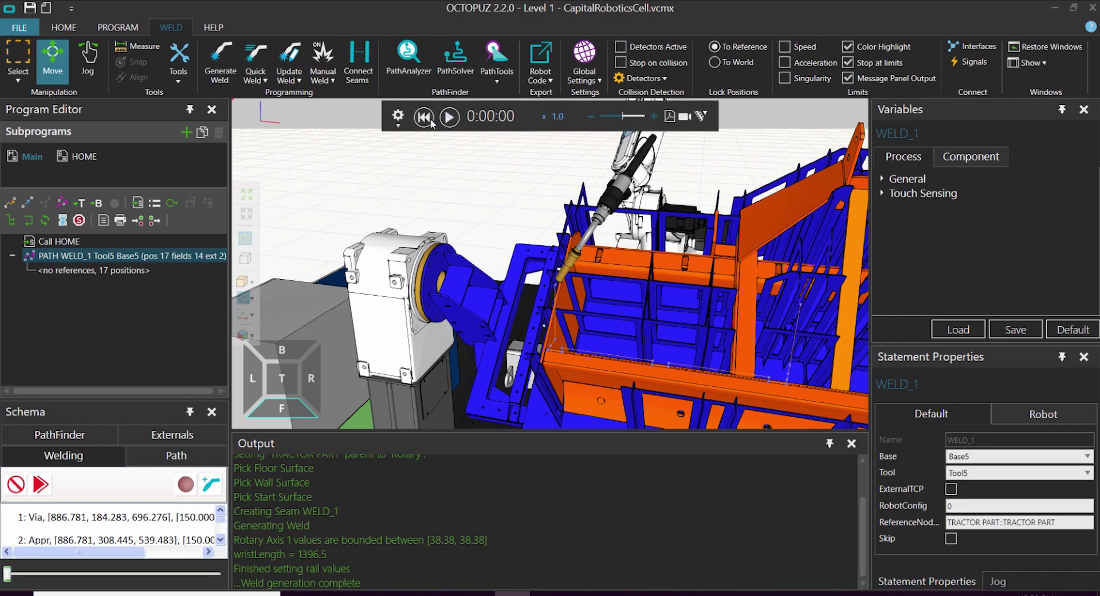
scroll(538, 286, "down", 3)
right_click_drag(559, 296, 607, 318)
scroll(616, 304, "down", 2)
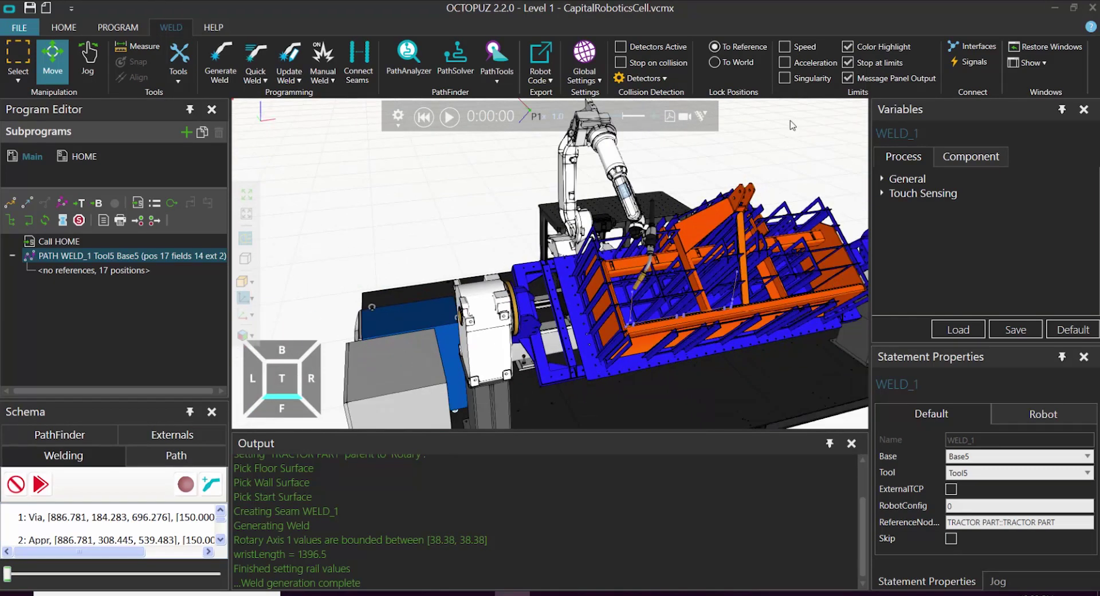
left_click(425, 118)
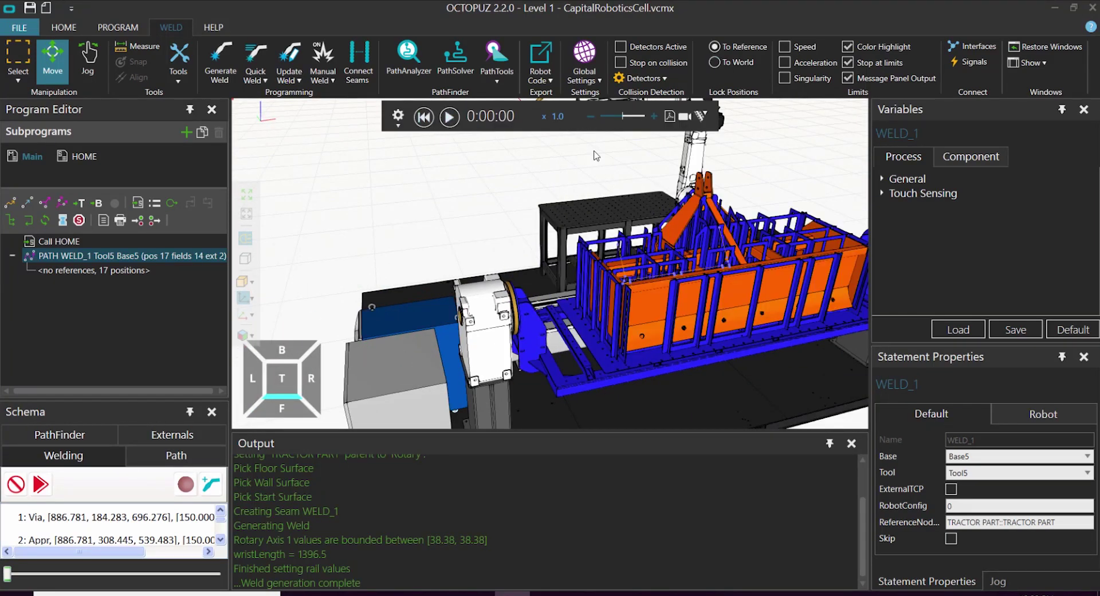
- Activate the collision detectors for the cell
right_click_drag(748, 214, 717, 223)
scroll(716, 224, "up", 2)
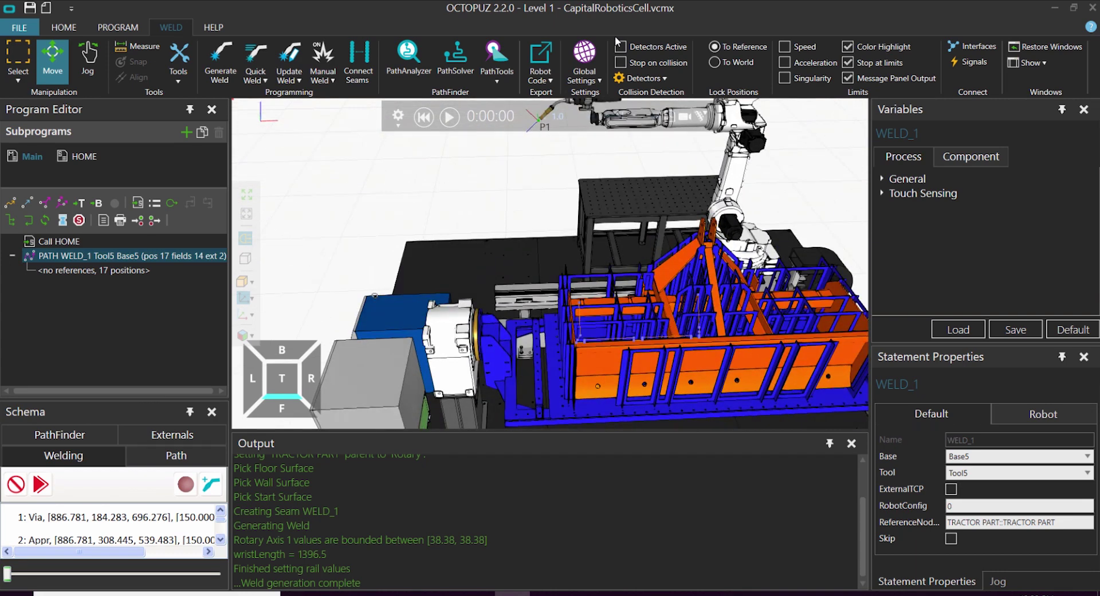
scroll(553, 258, "down", 3)
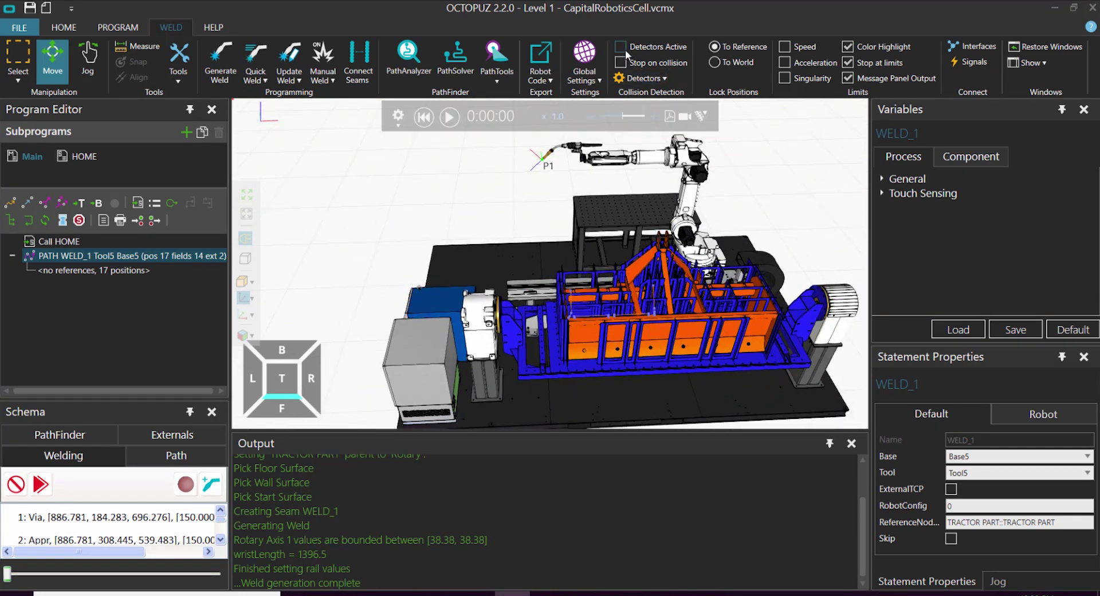
left_click(625, 50)
- Play the simulation of the Main program and raise its playback speed to 1.7
scroll(772, 182, "up", 1)
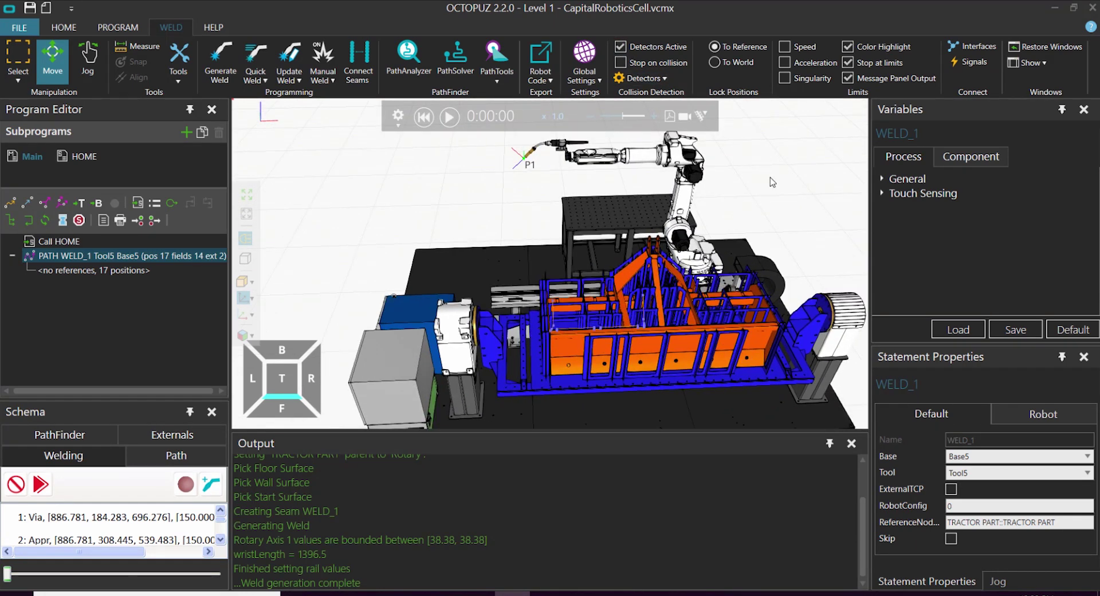
scroll(772, 181, "up", 1)
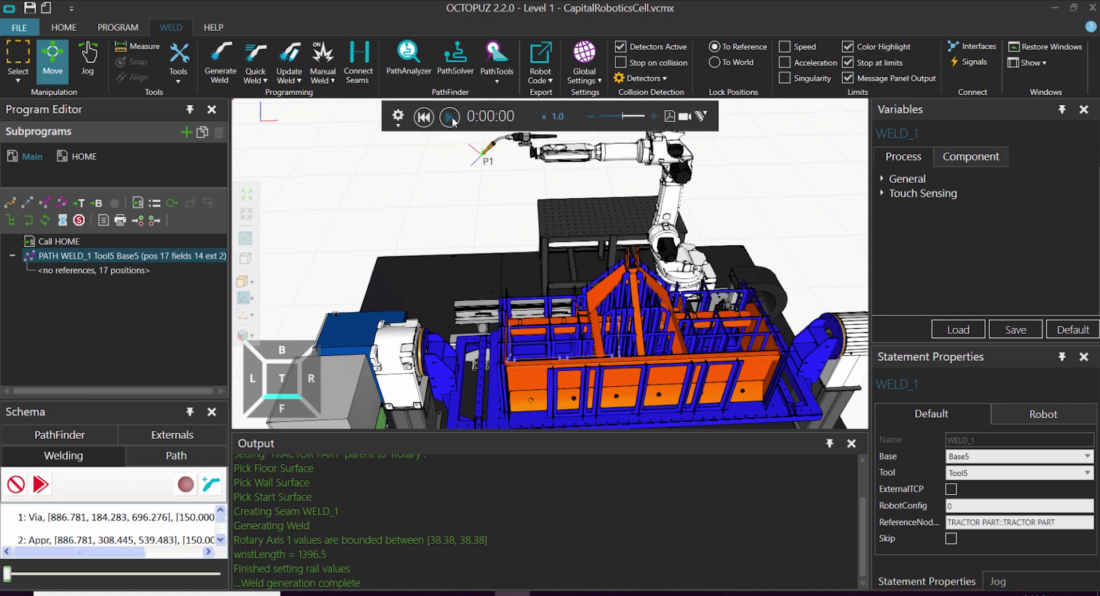
left_click(451, 117)
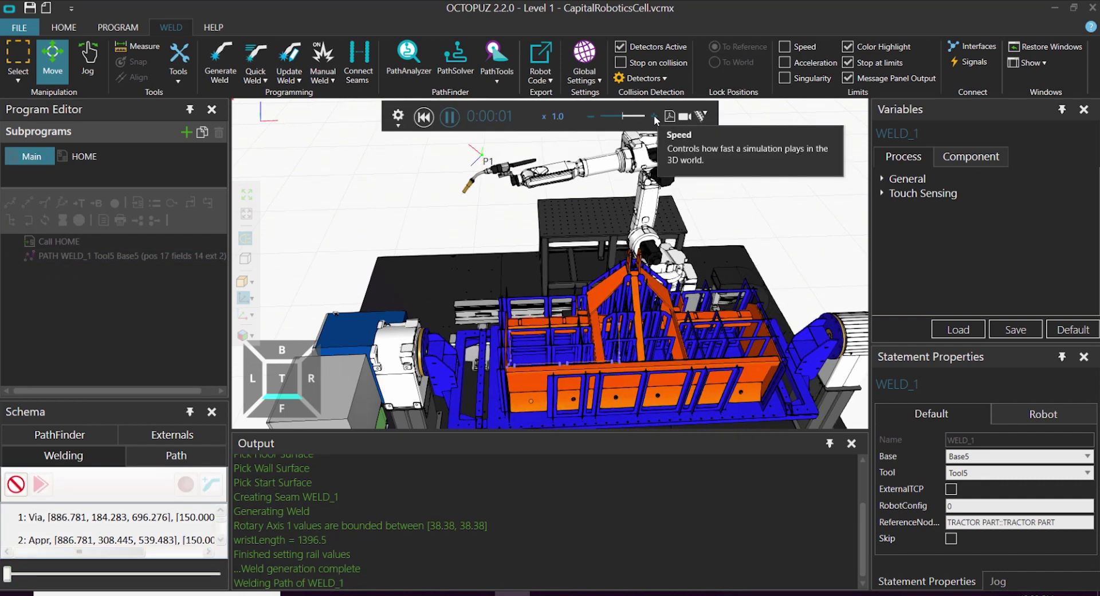
left_click(654, 116)
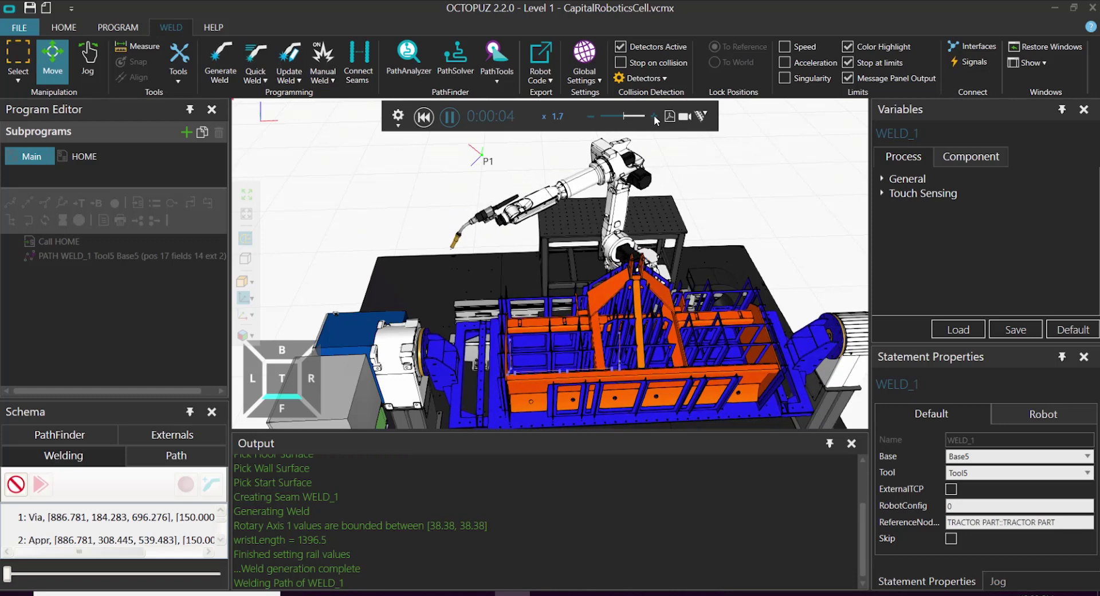
- Raise the playback speed to 2.1, pause the simulation during the weld, and examine the torch and fixture around the tractor part
left_click(653, 116)
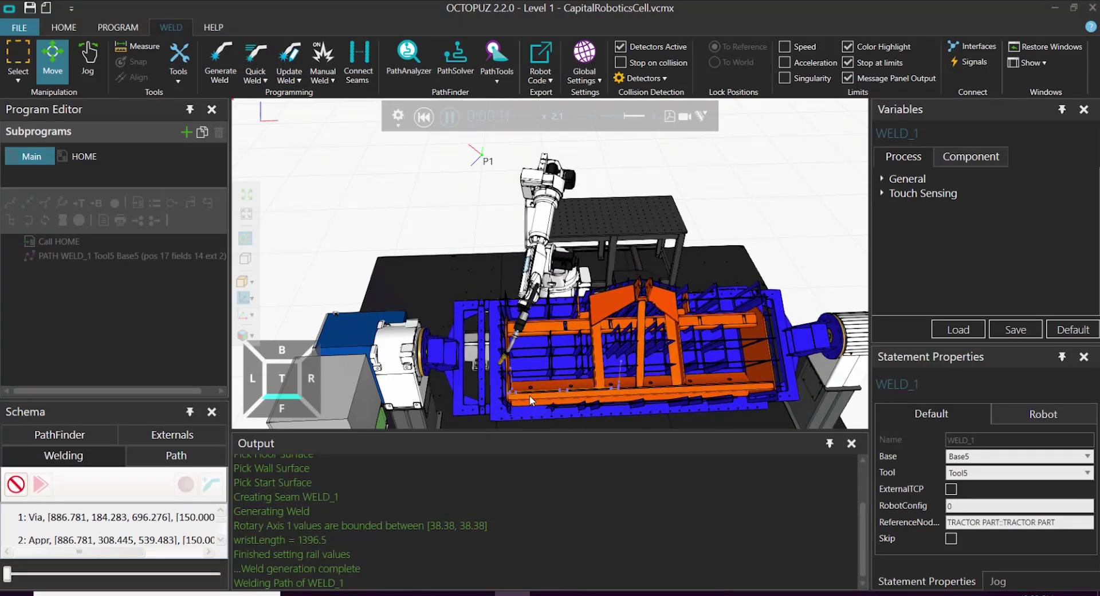
scroll(558, 380, "up", 3)
right_click_drag(560, 361, 578, 321)
left_click(451, 116)
right_click_drag(540, 288, 640, 287)
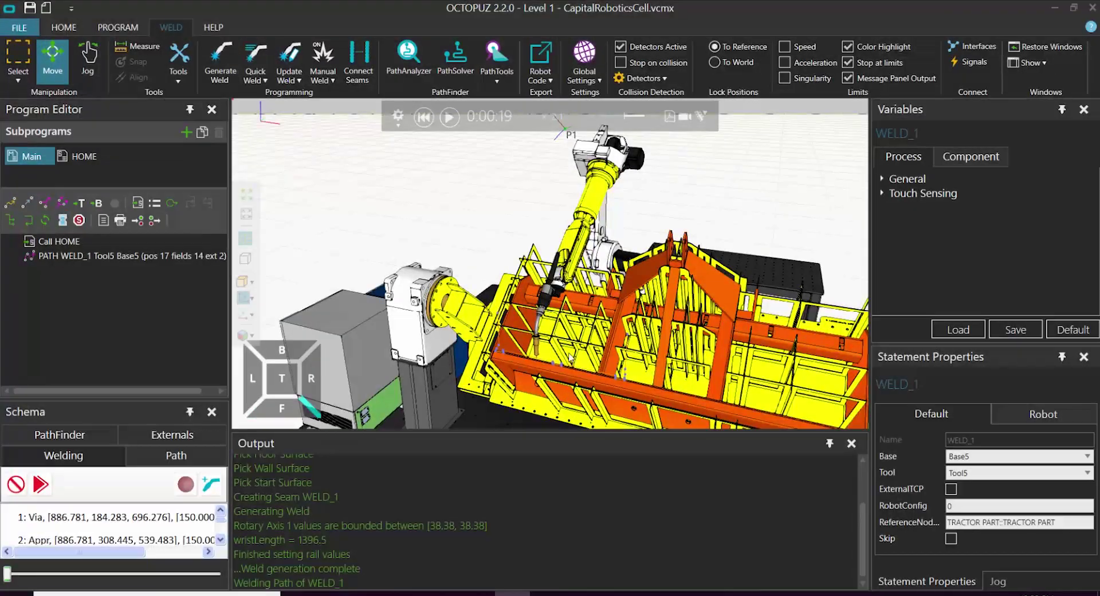
right_click_drag(570, 356, 549, 226)
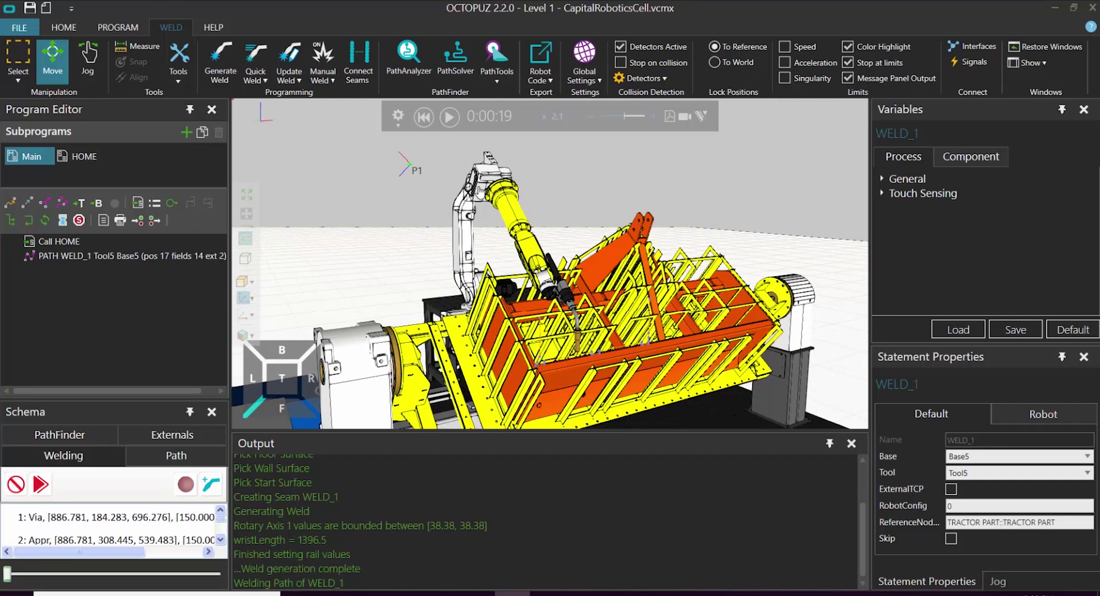
- Run PathAnalyzer on all paths at Interpolation Lite granularity and review the error report
left_click(127, 256)
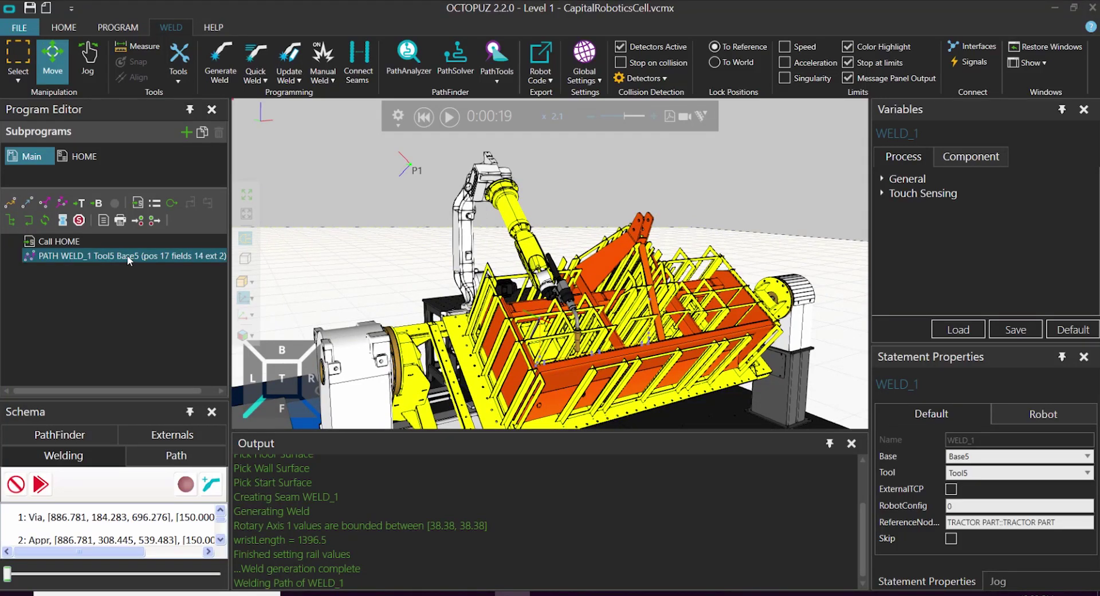
left_click(127, 256)
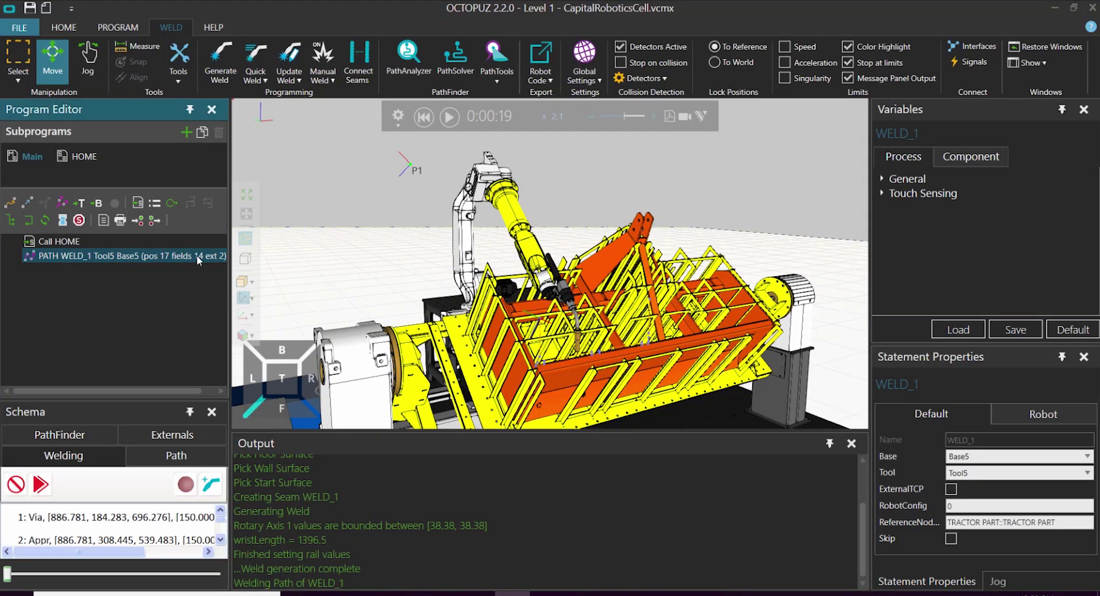
left_click(417, 59)
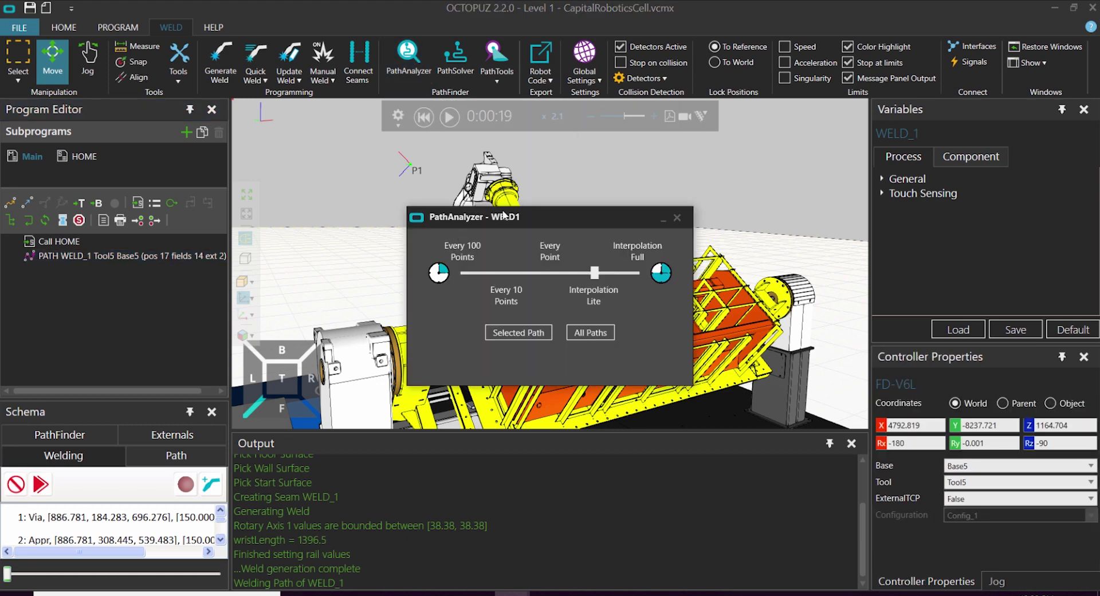
left_click_drag(535, 212, 532, 144)
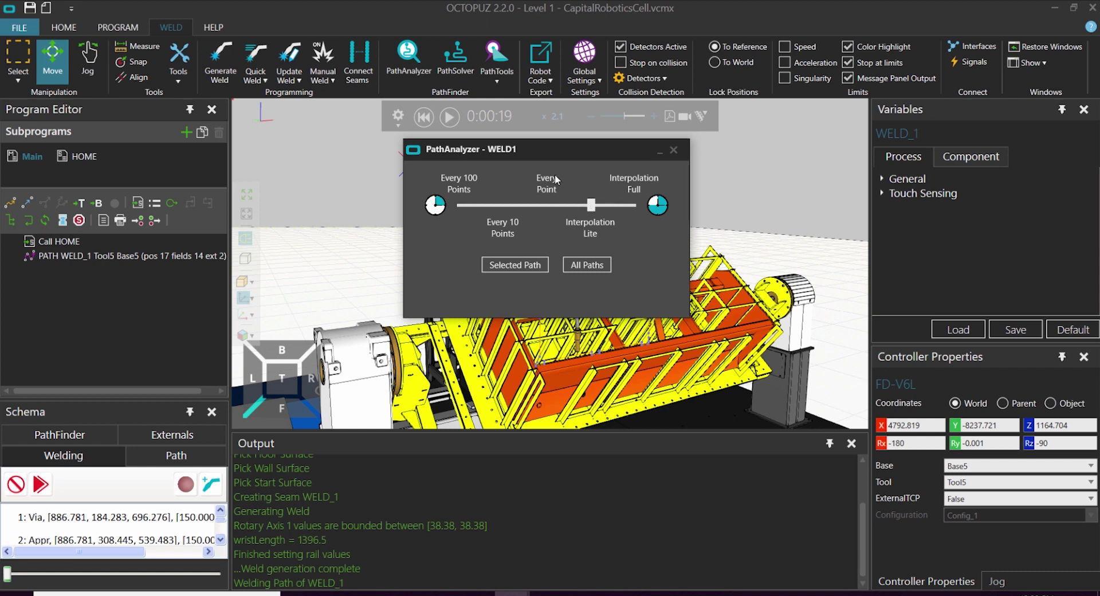
left_click(584, 266)
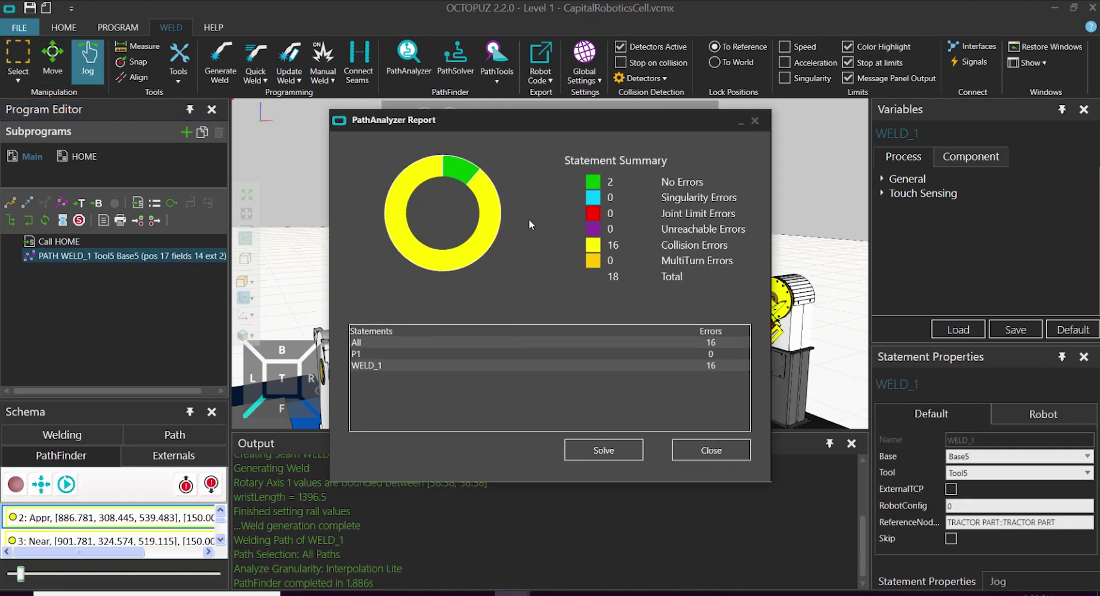
left_click_drag(542, 119, 723, 91)
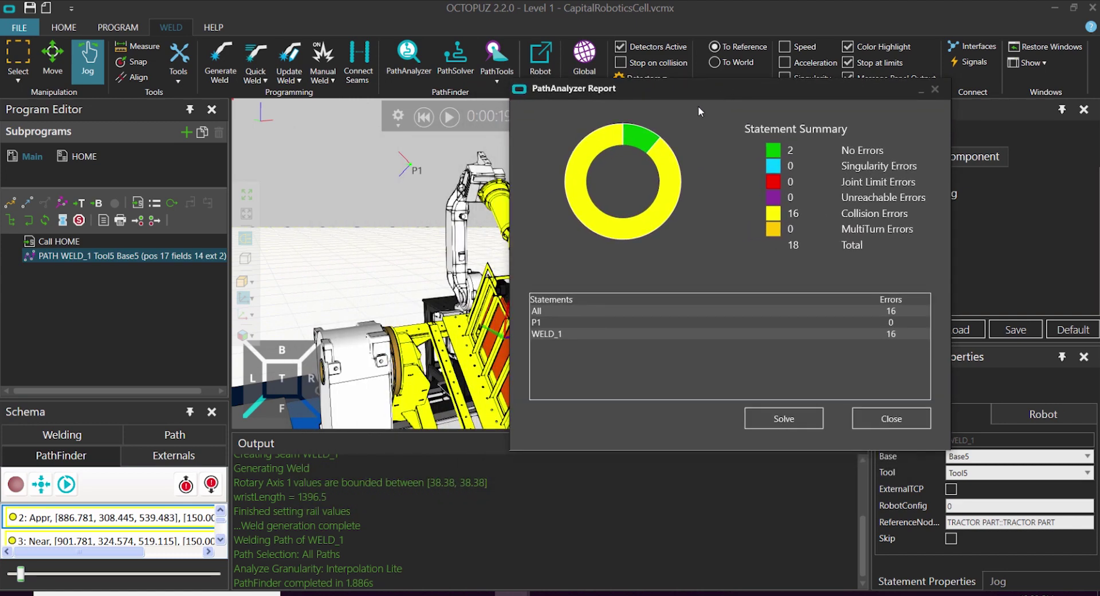
mouse_move(609, 224)
left_click_drag(722, 99, 739, 77)
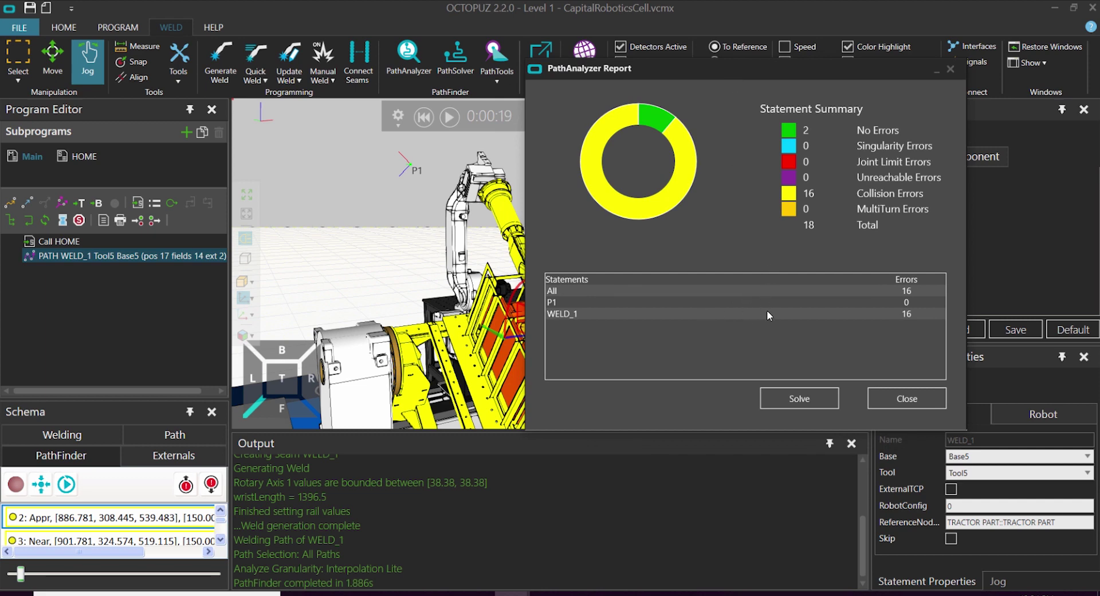
- Solve the selected WELD_1 path with PathSolver at Interpolation Lite using reference points, and close the report
left_click(807, 401)
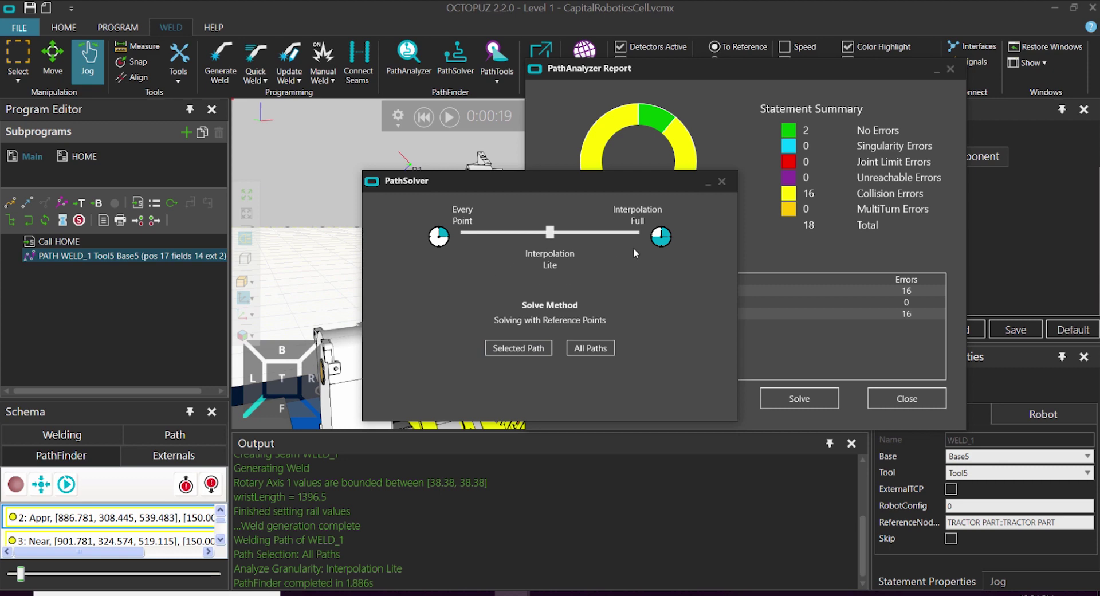
left_click(524, 347)
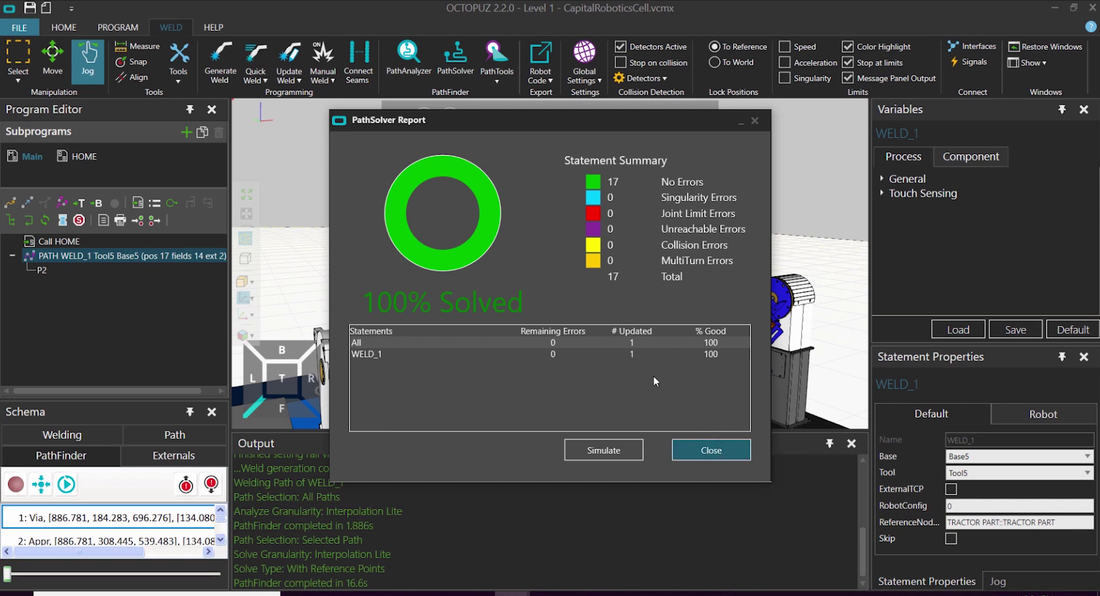
left_click_drag(558, 123, 679, 111)
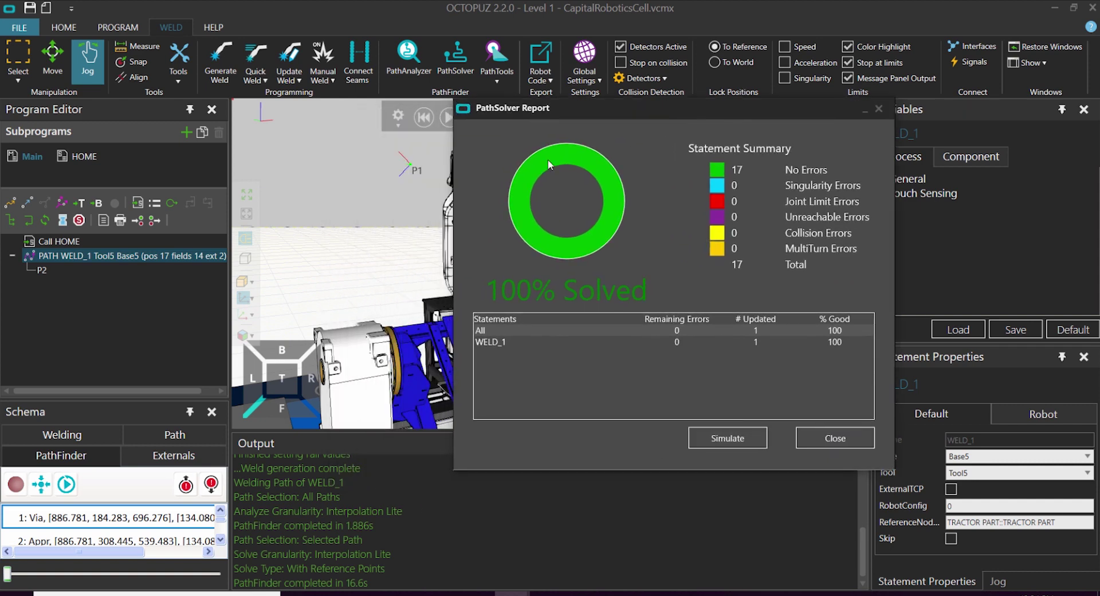
left_click(835, 437)
- Reset the simulation and replay the Main program to check the solved WELD_1 path
left_click(446, 118)
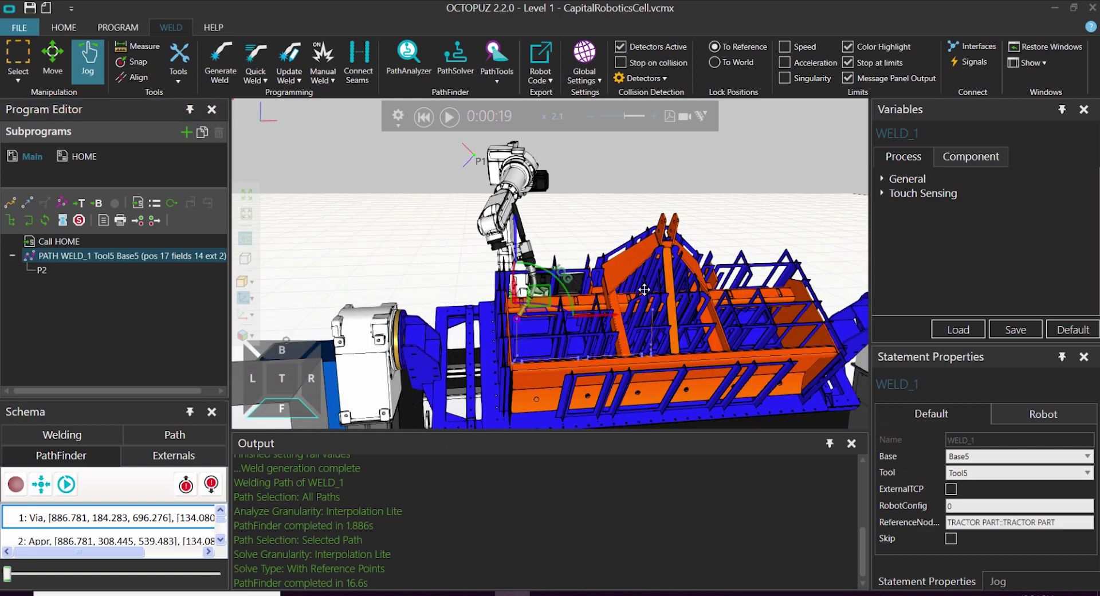
left_click(424, 117)
left_click(450, 117)
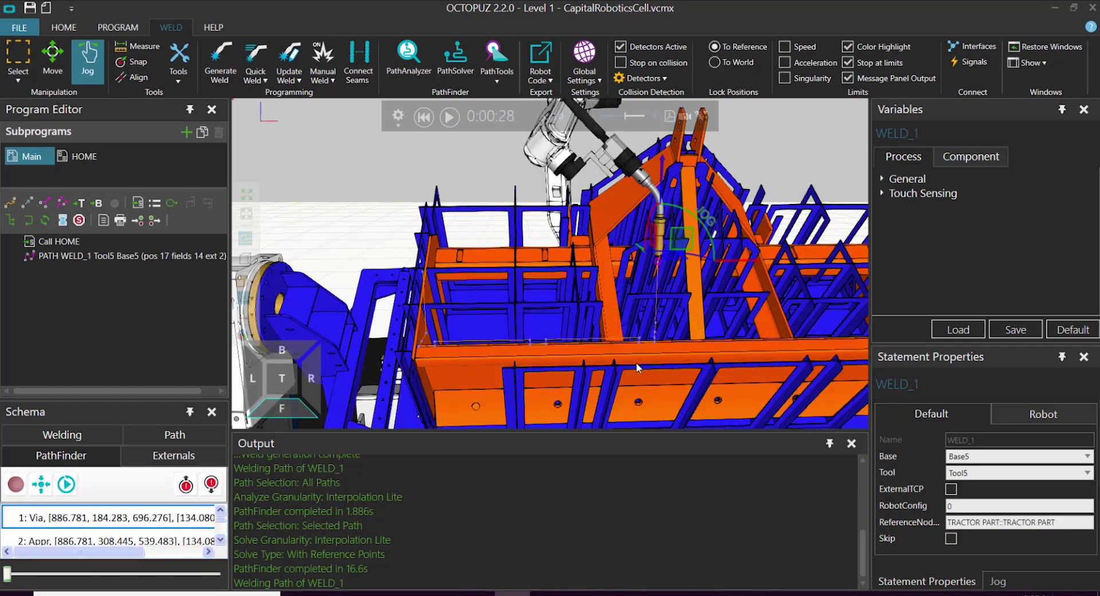
- Jog the torch straight up clear of the part, record a linear move there, and place it after the WELD_1 path
scroll(628, 368, "down", 3)
right_click_drag(628, 368, 612, 314)
left_click_drag(655, 190, 659, 115)
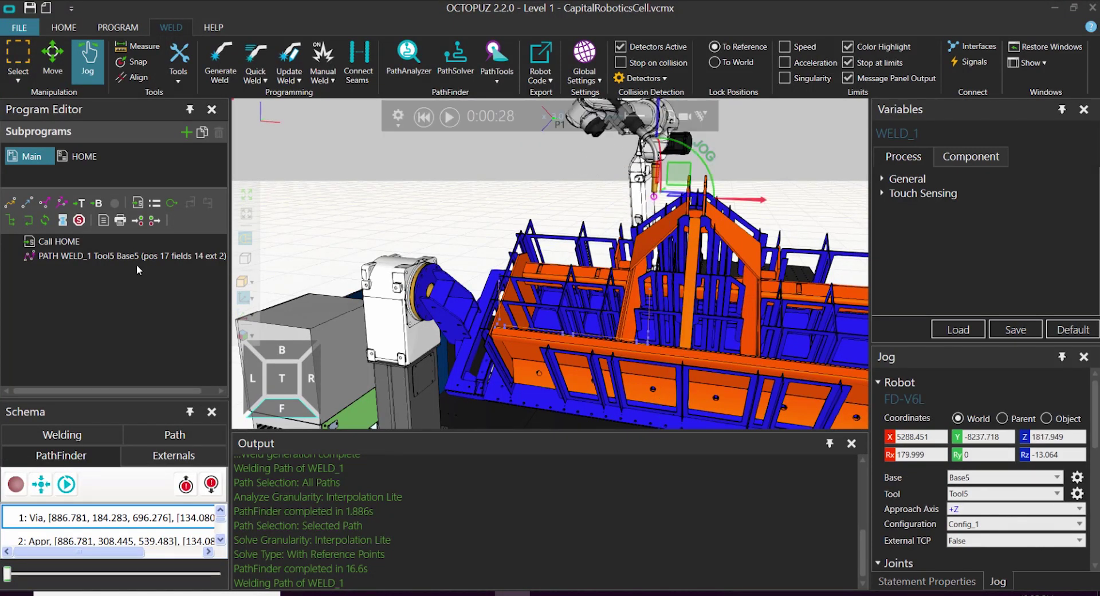
left_click(28, 205)
left_click(86, 245)
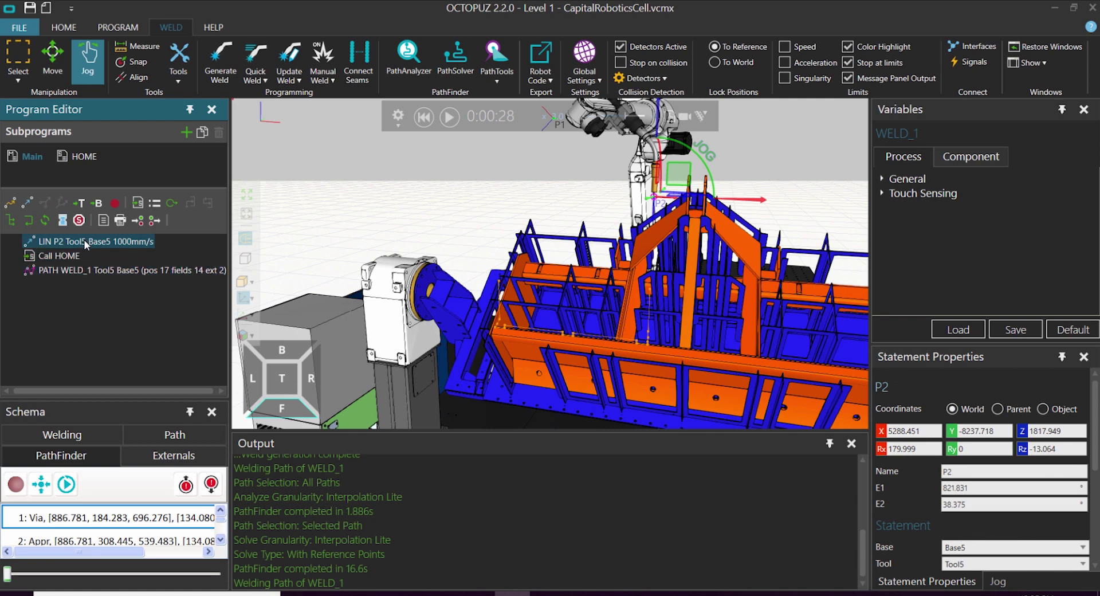
left_click_drag(105, 243, 99, 274)
- Set the MaxSpeed of the linear move P2 to 250 mm/s
scroll(906, 513, "down", 5)
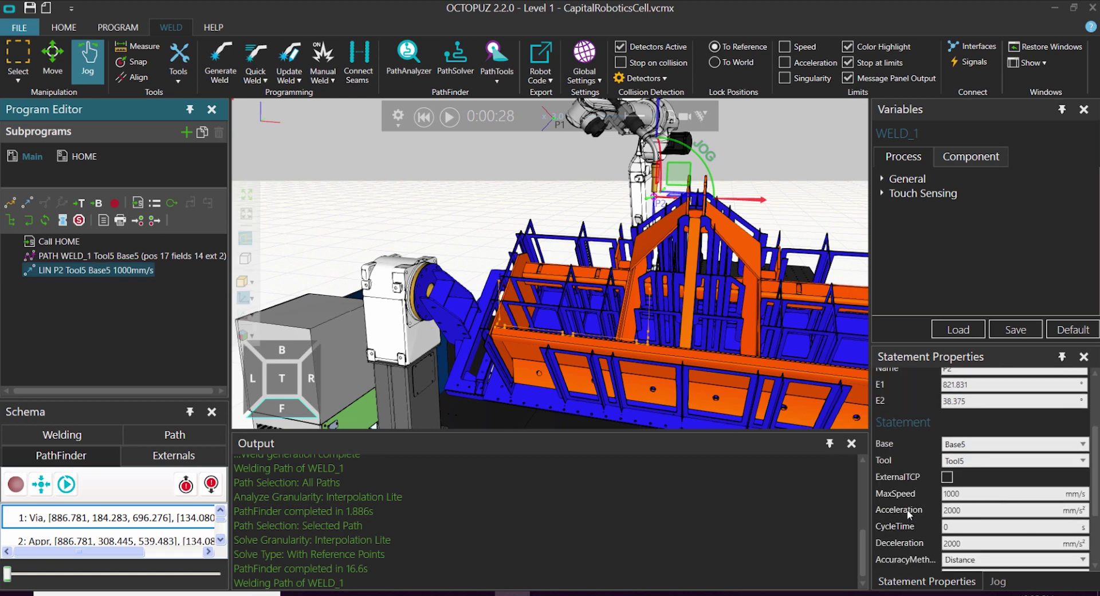
left_click_drag(976, 425, 930, 425)
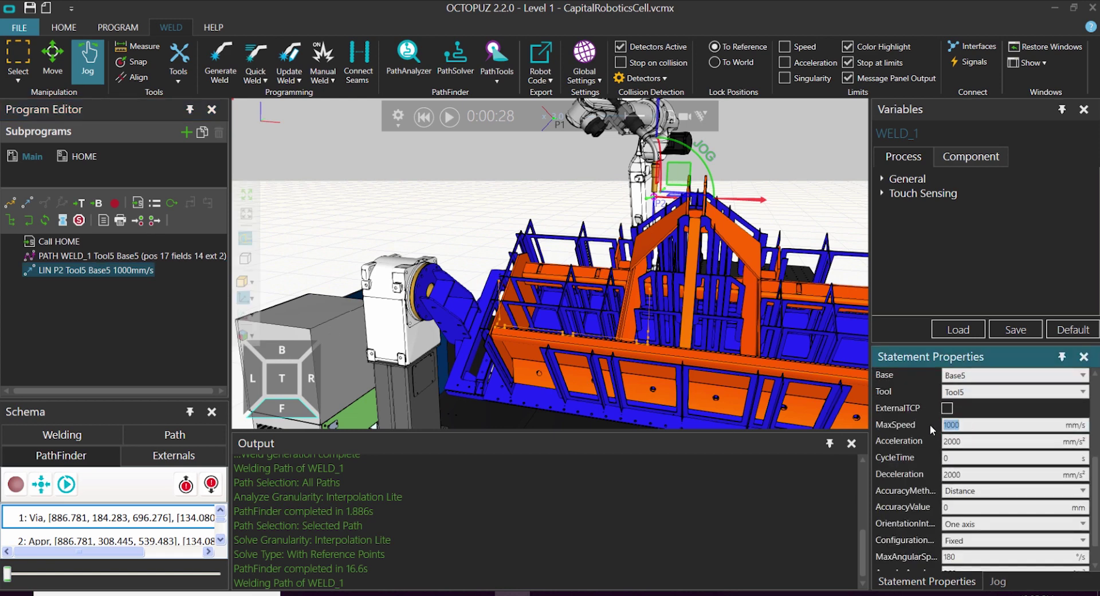
key("Return")
left_click(455, 212)
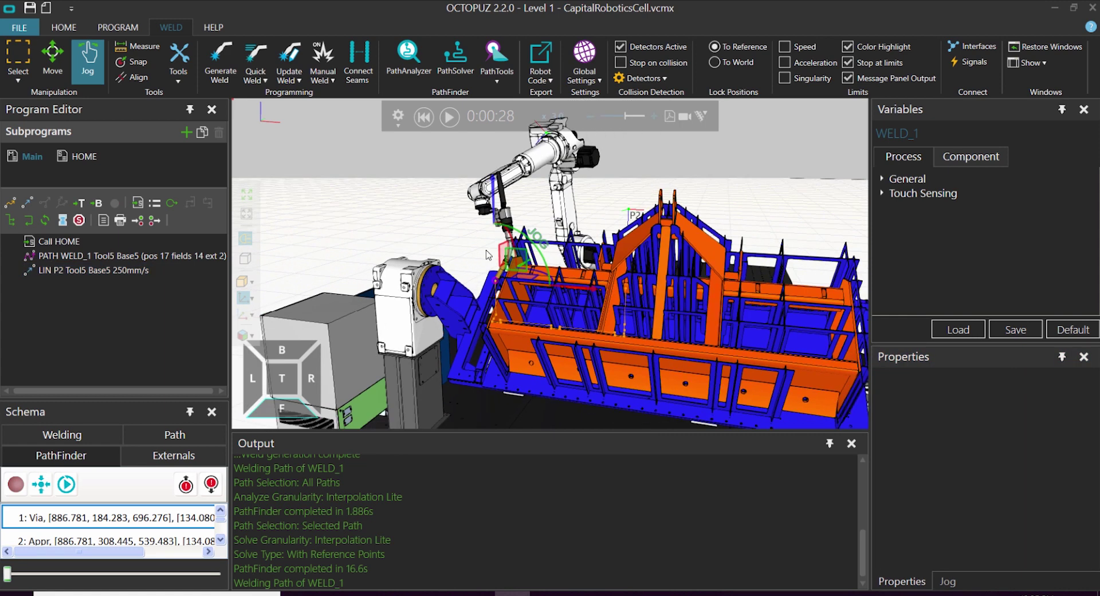
left_click(124, 273)
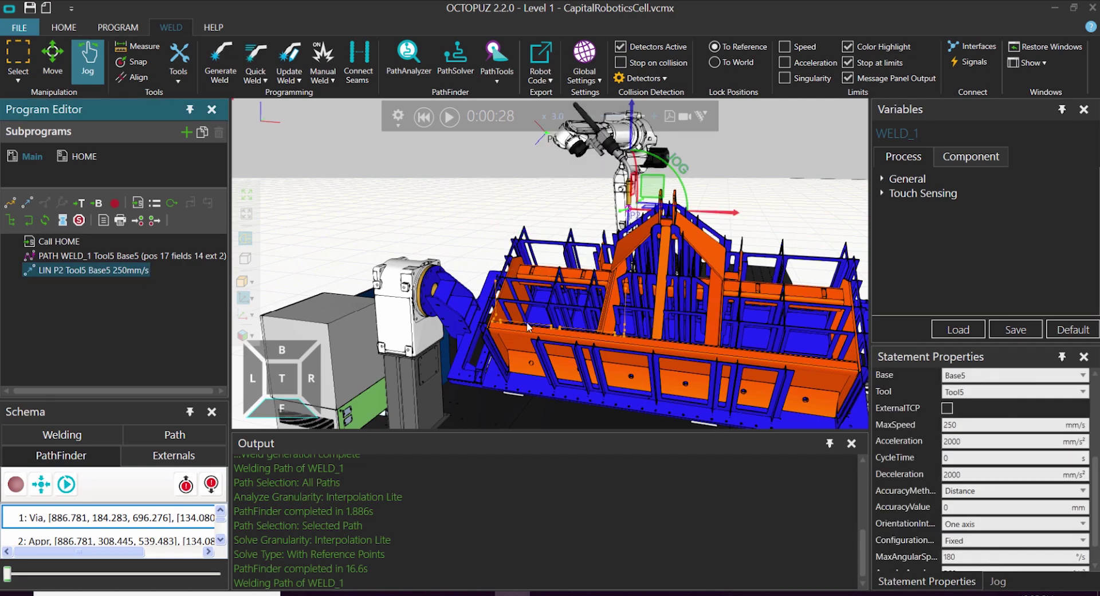
- Refresh the Quick Weld recipe list and start a quick weld with the TRACTORSTITCH recipe
right_click_drag(470, 279, 705, 235)
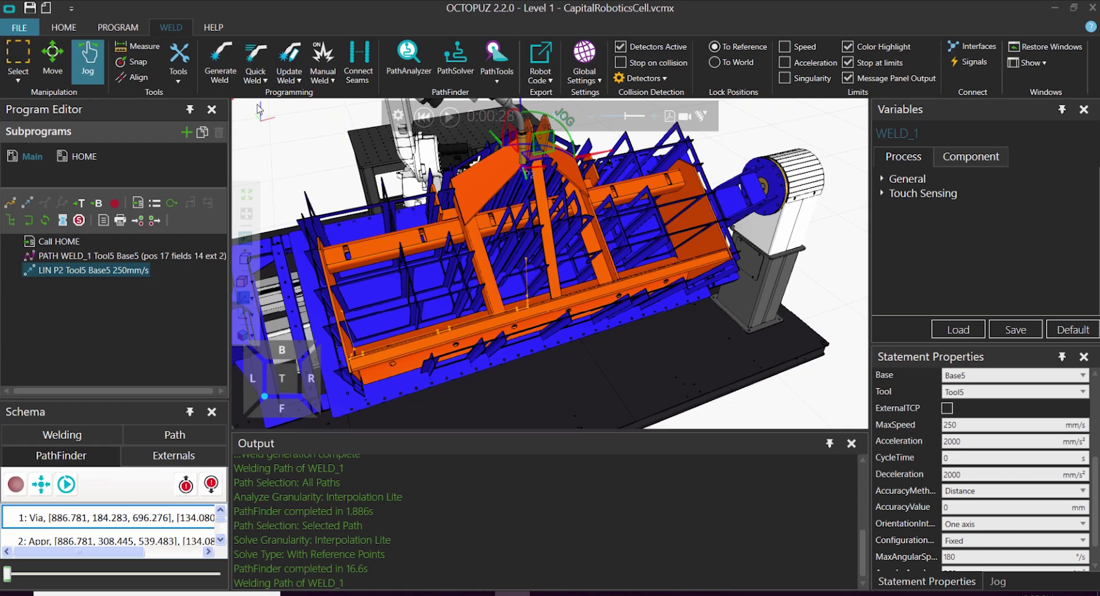
left_click(261, 80)
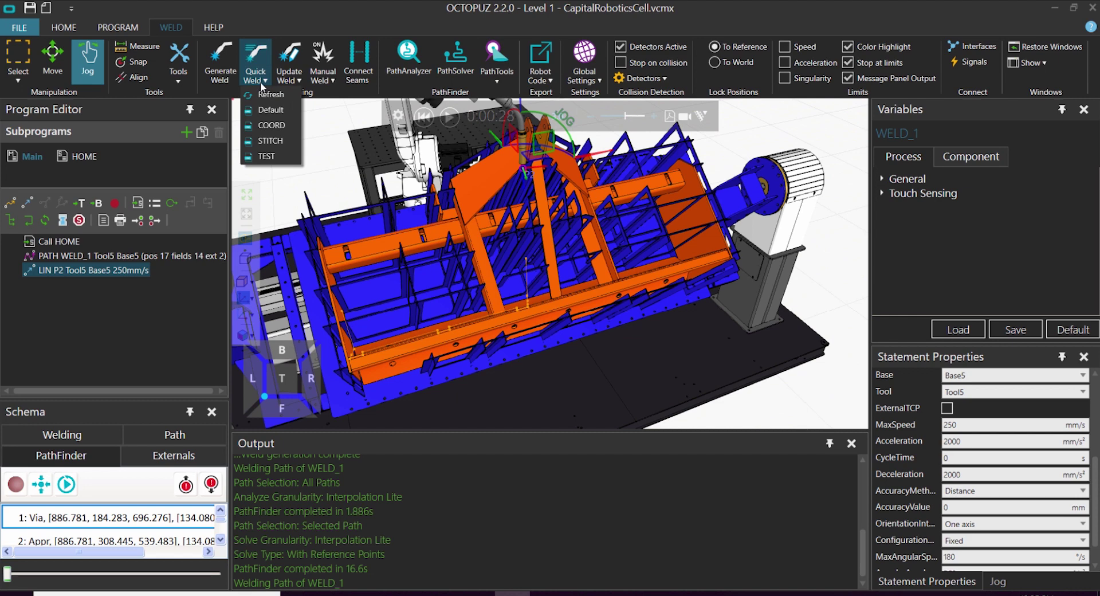
left_click(261, 80)
left_click(261, 81)
left_click(264, 82)
left_click(266, 82)
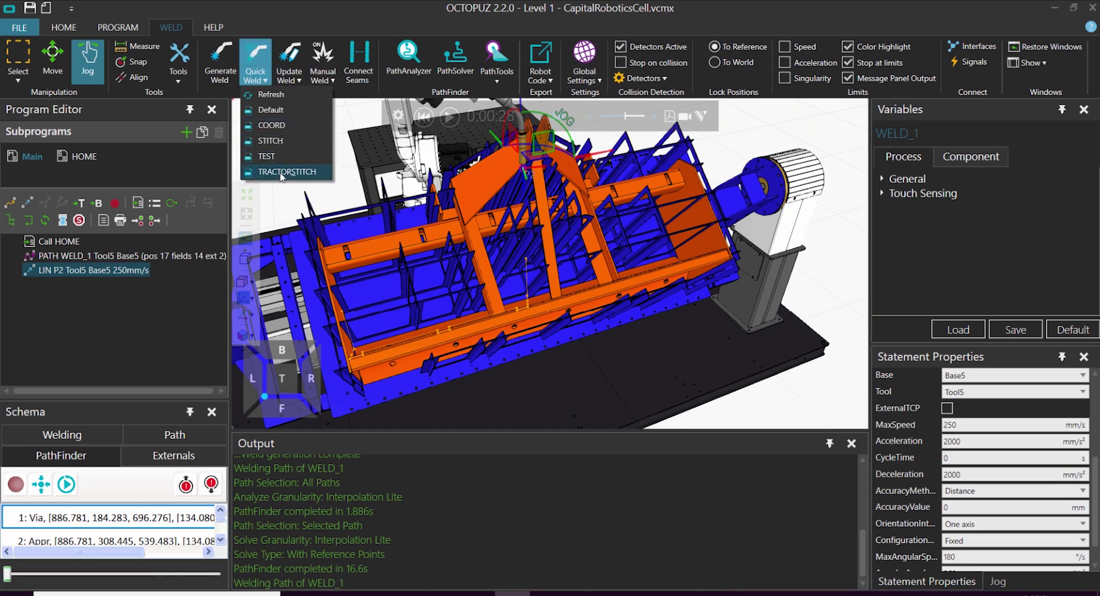
left_click(281, 172)
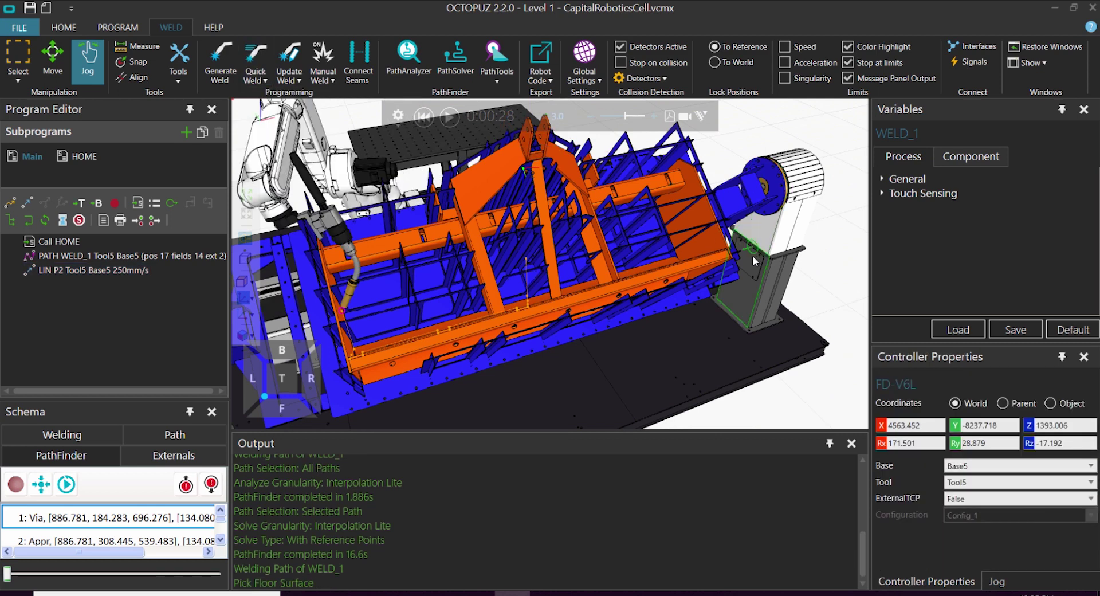
- Generate the weld at the part's opposite end by picking the narrow plate edge as floor, the rounded bend as wall, and the end plate as start surface
scroll(745, 252, "up", 5)
scroll(721, 248, "up", 5)
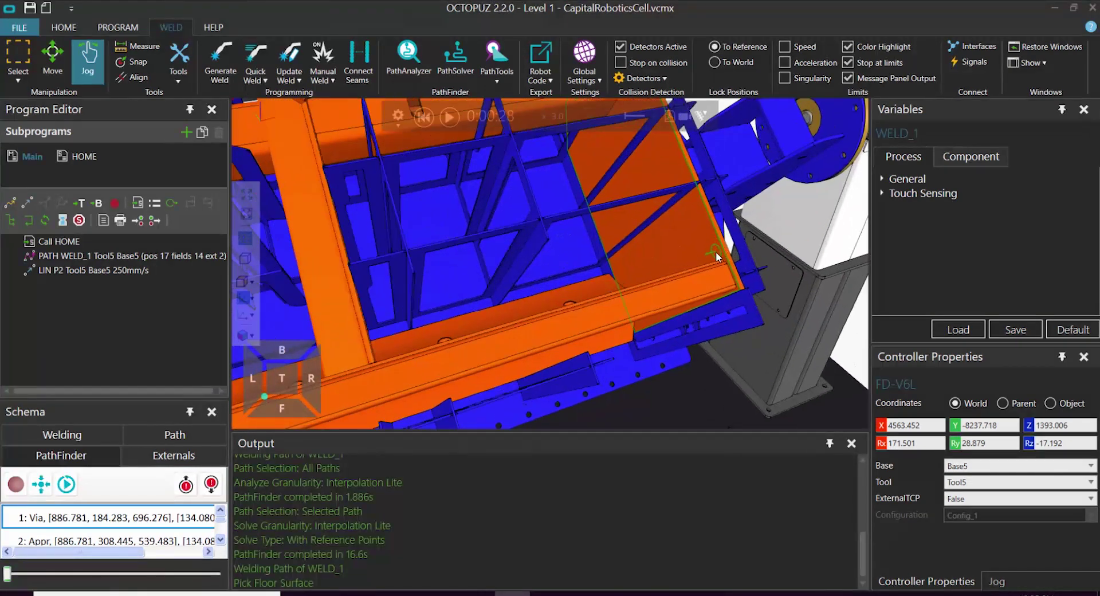
right_click_drag(720, 265, 758, 271)
scroll(636, 162, "up", 6)
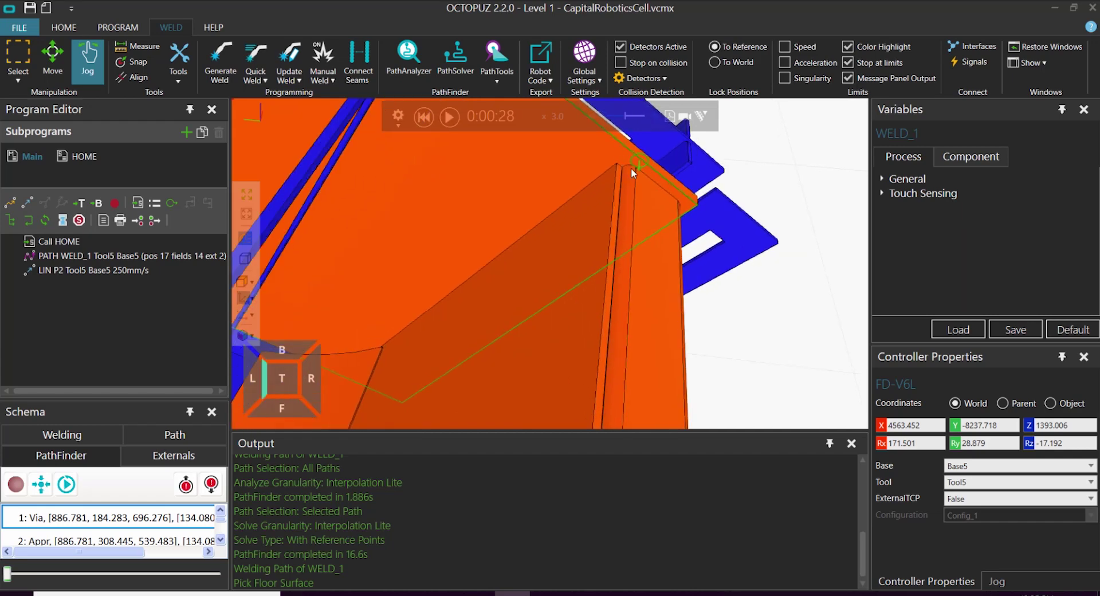
right_click_drag(632, 169, 625, 171)
scroll(625, 170, "up", 3)
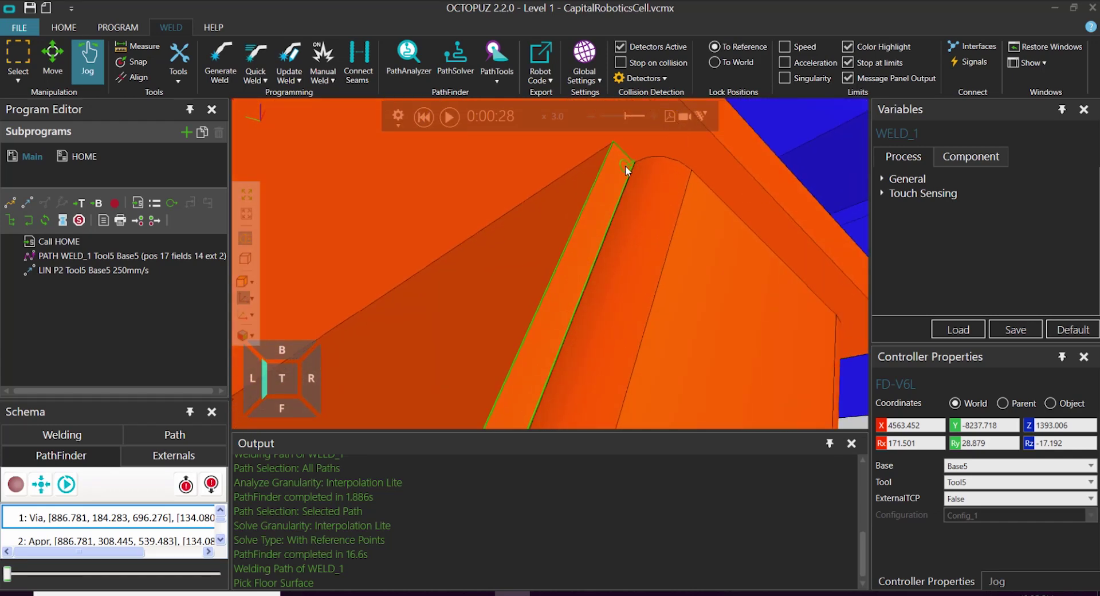
left_click(624, 162)
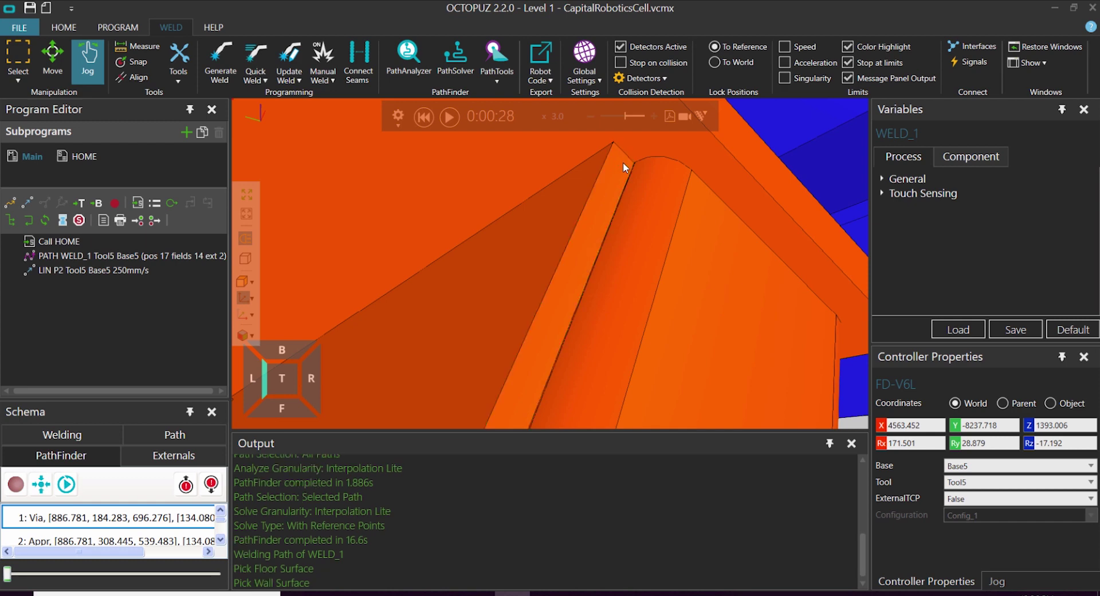
left_click(640, 166)
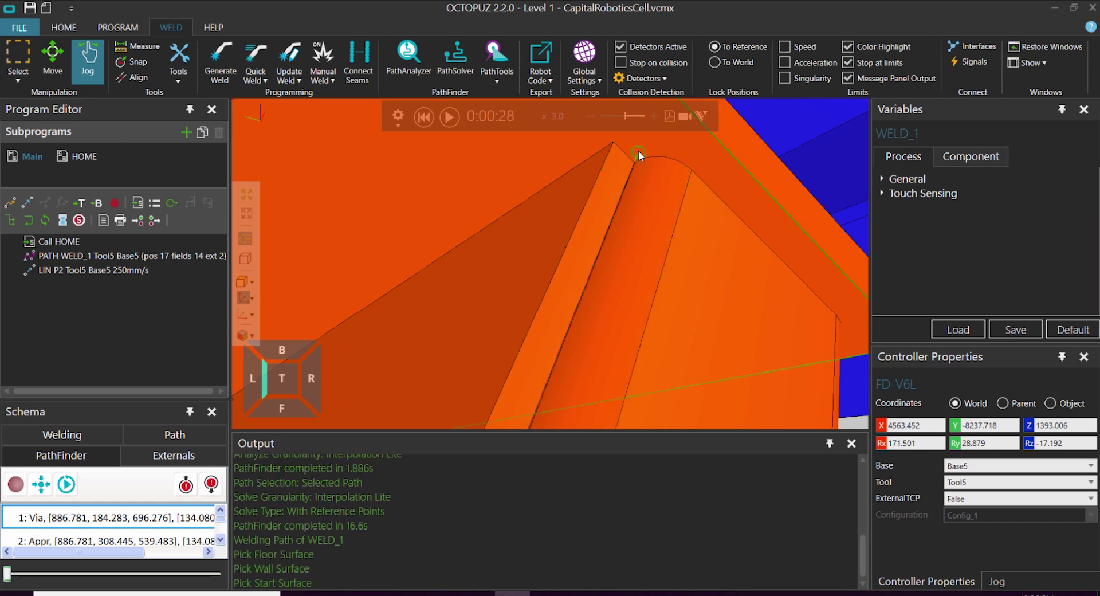
left_click(639, 151)
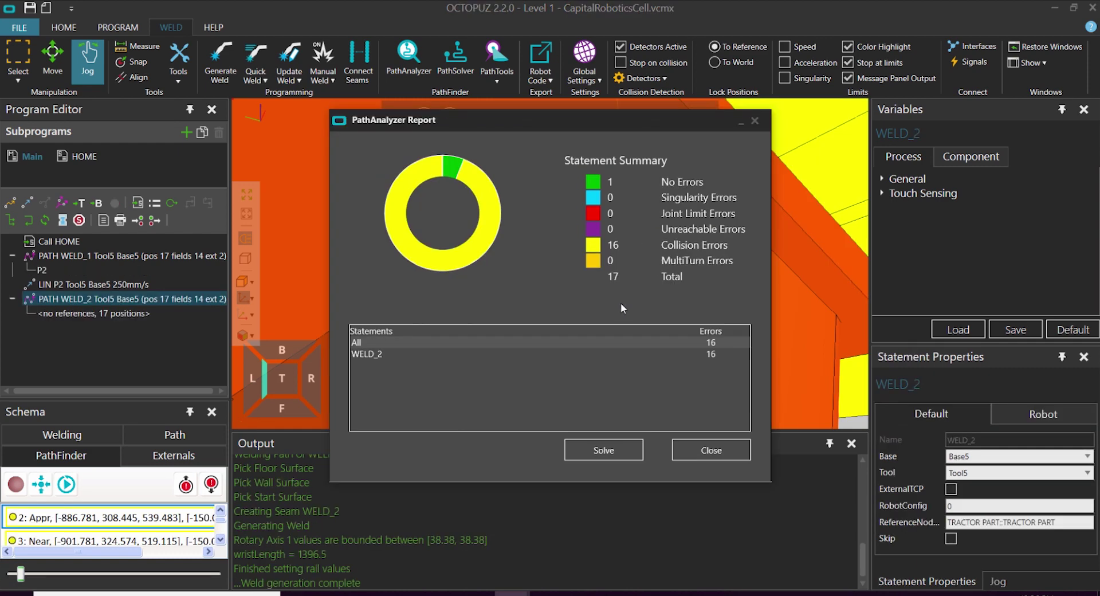
- Solve the selected WELD_2 path with PathSolver at Interpolation Lite, close the report, and inspect the path near the end plate
left_click_drag(551, 125, 761, 60)
left_click(832, 387)
left_click(519, 348)
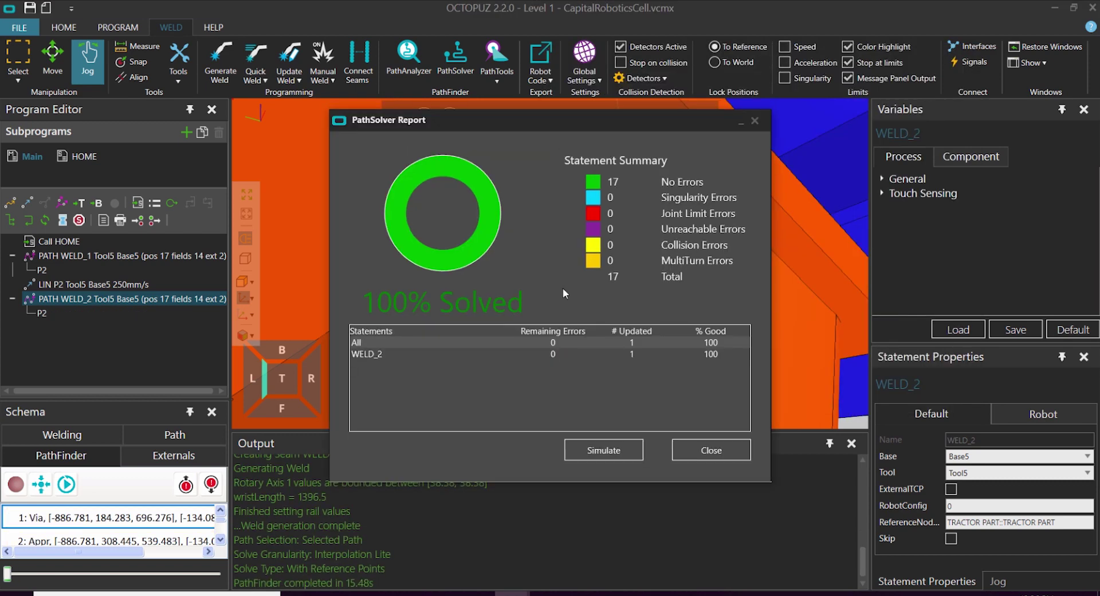
left_click_drag(546, 119, 593, 64)
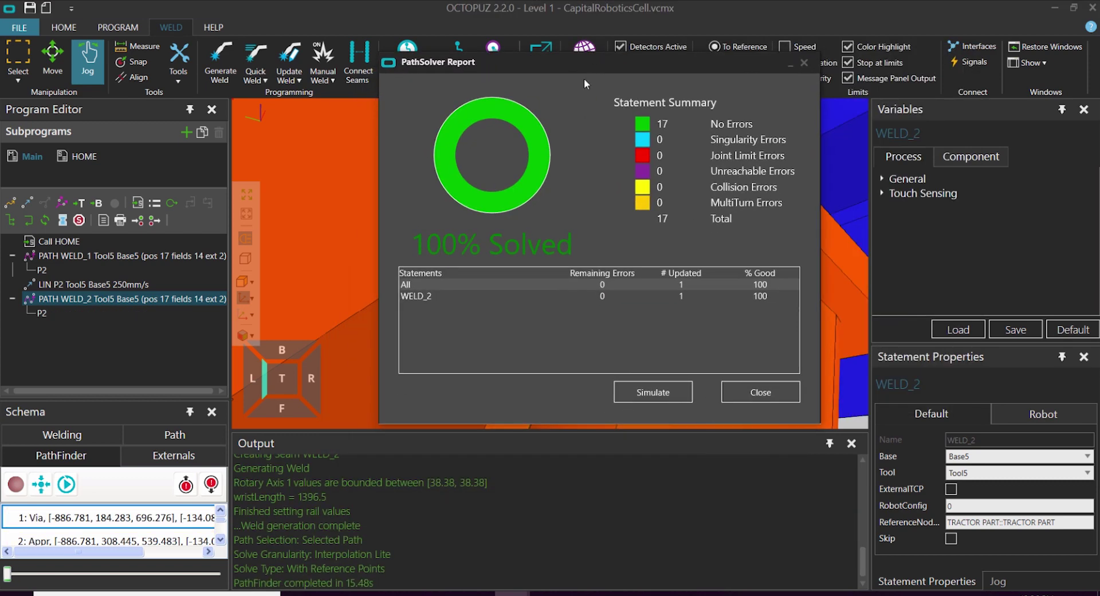
left_click(760, 392)
scroll(611, 298, "up", 5)
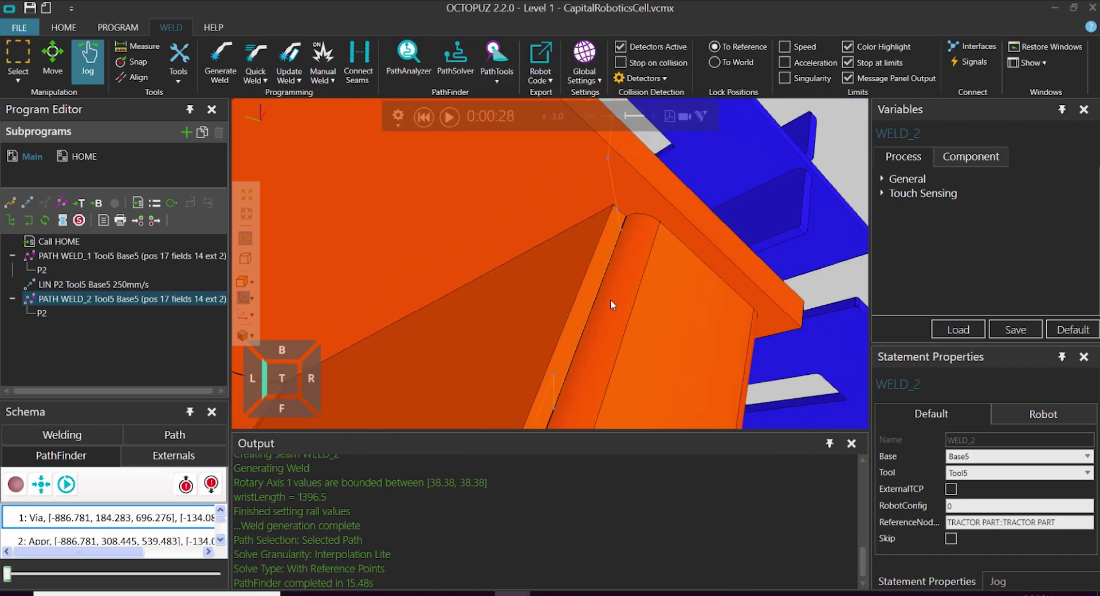
right_click_drag(620, 301, 653, 334)
scroll(665, 322, "down", 8)
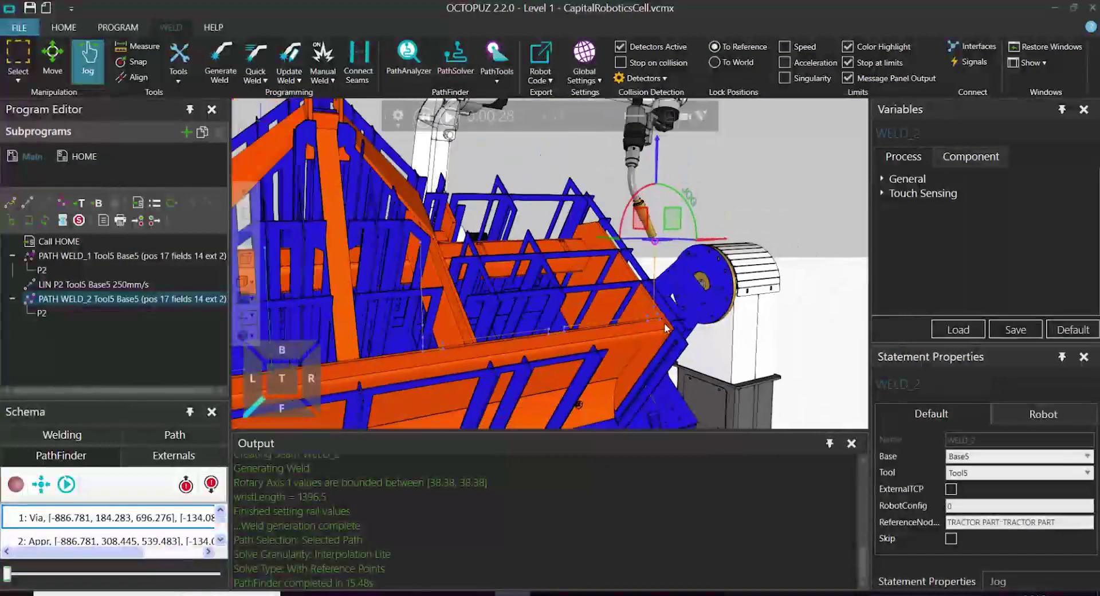
- Simulate the program from its start and watch the torch run the WELD_1 and WELD_2 paths
right_click_drag(664, 322, 602, 342)
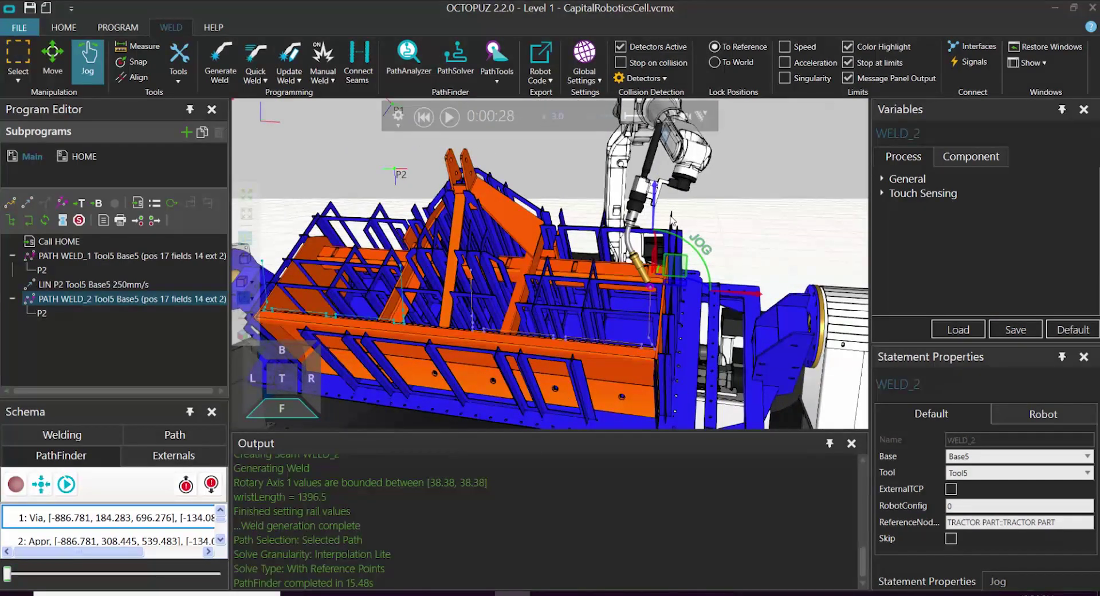
left_click(425, 116)
left_click(449, 118)
right_click_drag(513, 184, 478, 327)
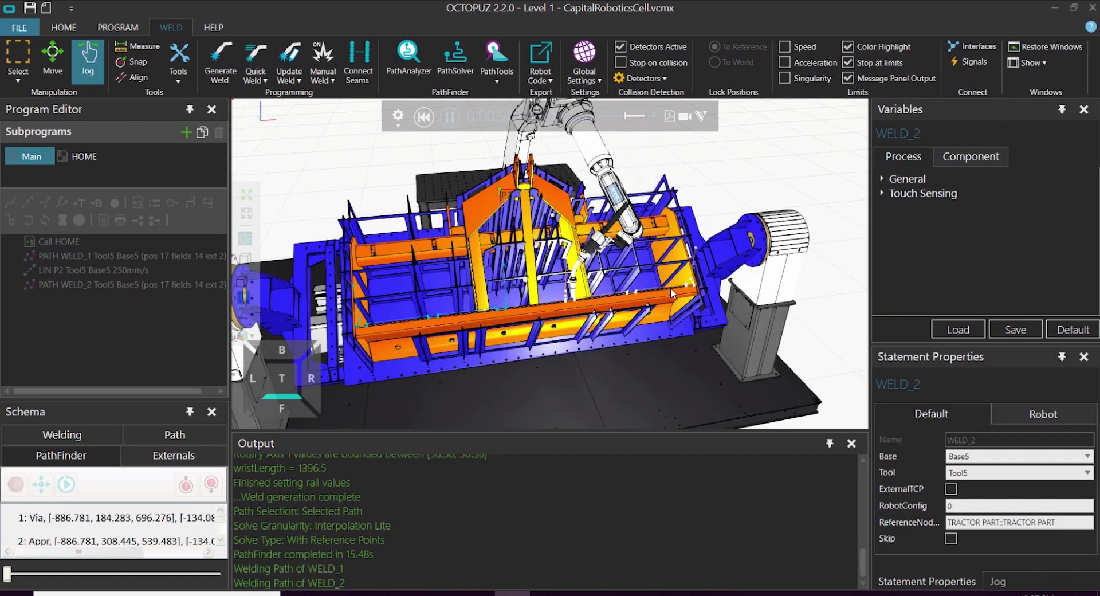
right_click_drag(670, 291, 616, 295)
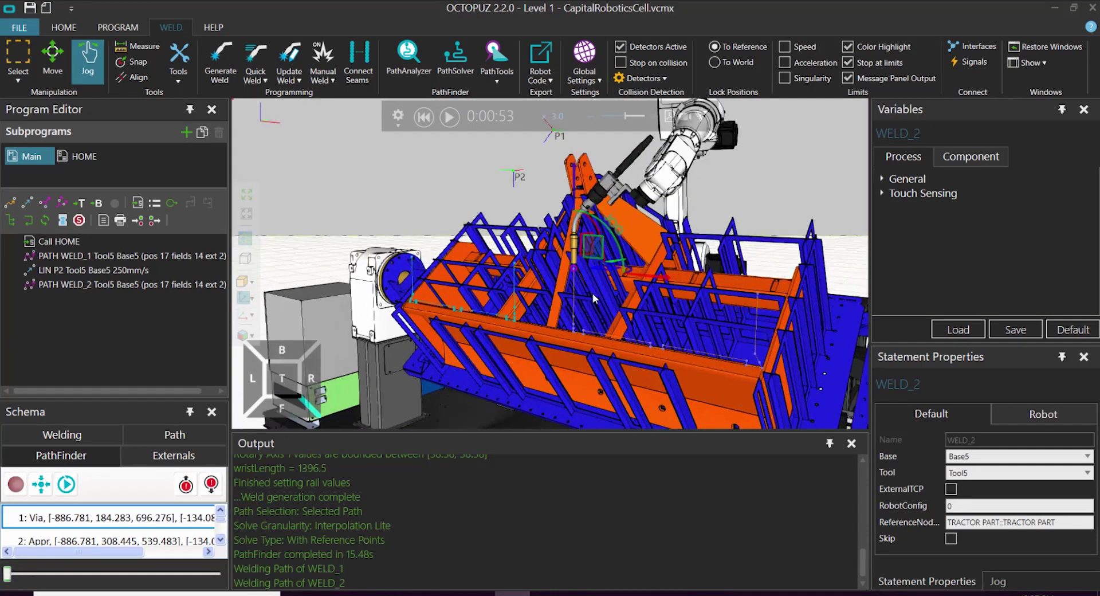
- Jog the torch straight up to about Z 1732 mm above the part and add a linear move after WELD_2
left_click(581, 248)
right_click_drag(580, 248, 647, 282)
right_click_drag(603, 319, 541, 301)
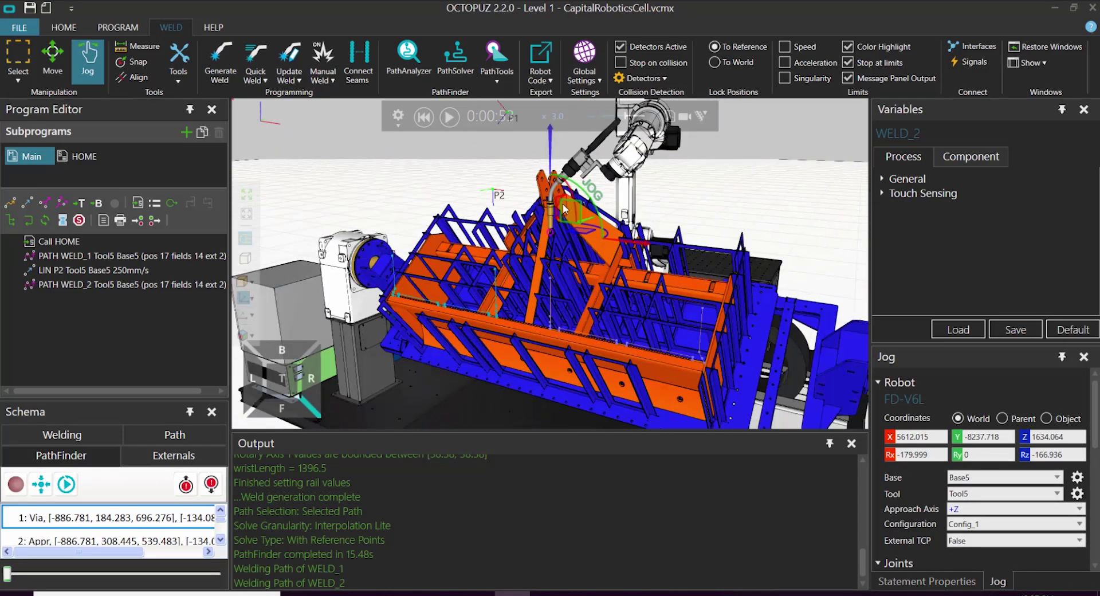
left_click_drag(549, 166, 368, 152)
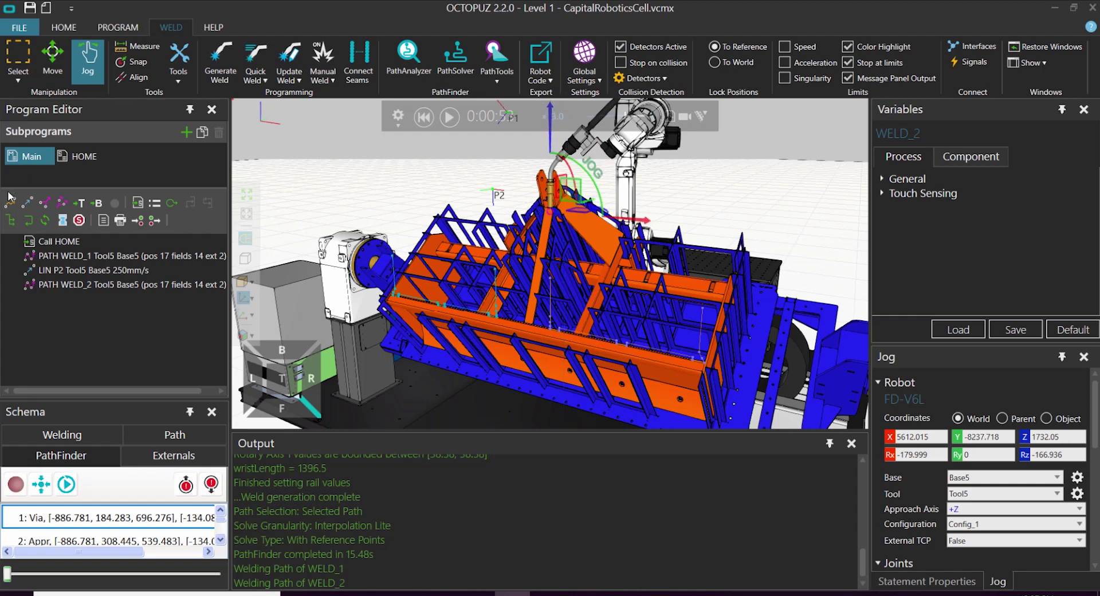
left_click(23, 198)
left_click(27, 201)
left_click_drag(54, 253, 69, 304)
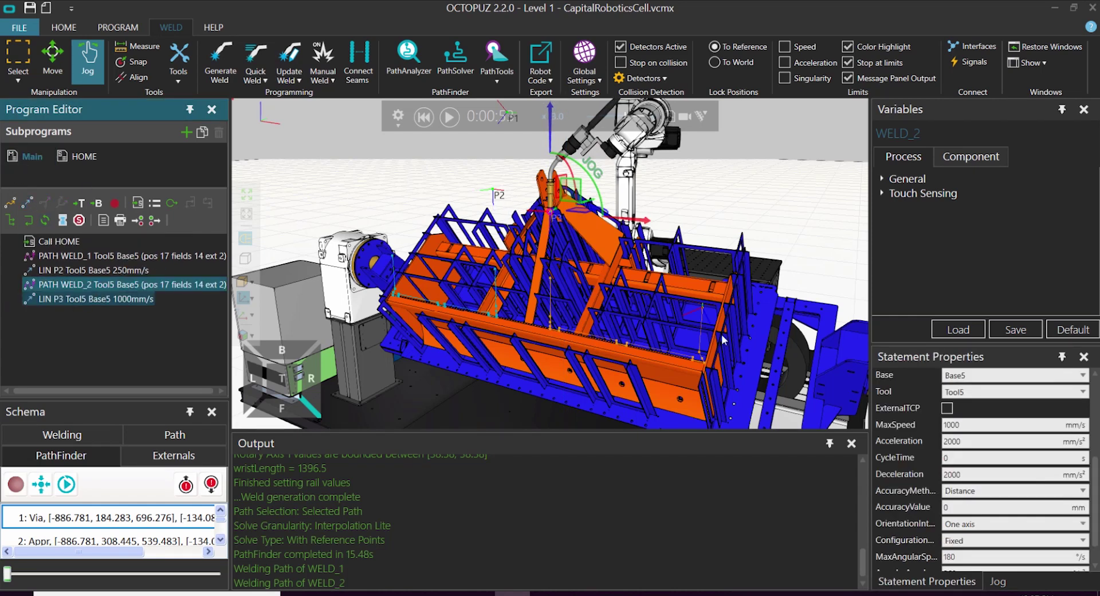
- Set the MaxSpeed of the linear move P3 to 250 mm/s
left_click(909, 425)
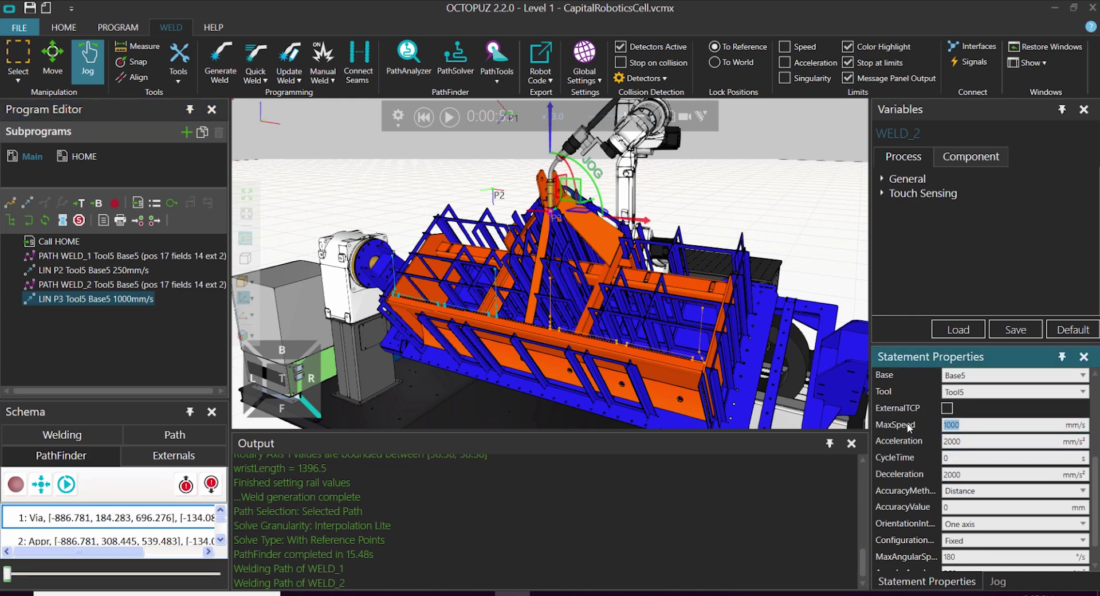
type("250")
key("Return")
left_click(344, 179)
- Generate a COORD quick weld around the beam's end corner, with the flat flange as floor and end plate as wall, attaching Base1 to TRACTOR PART
right_click_drag(556, 347, 589, 343)
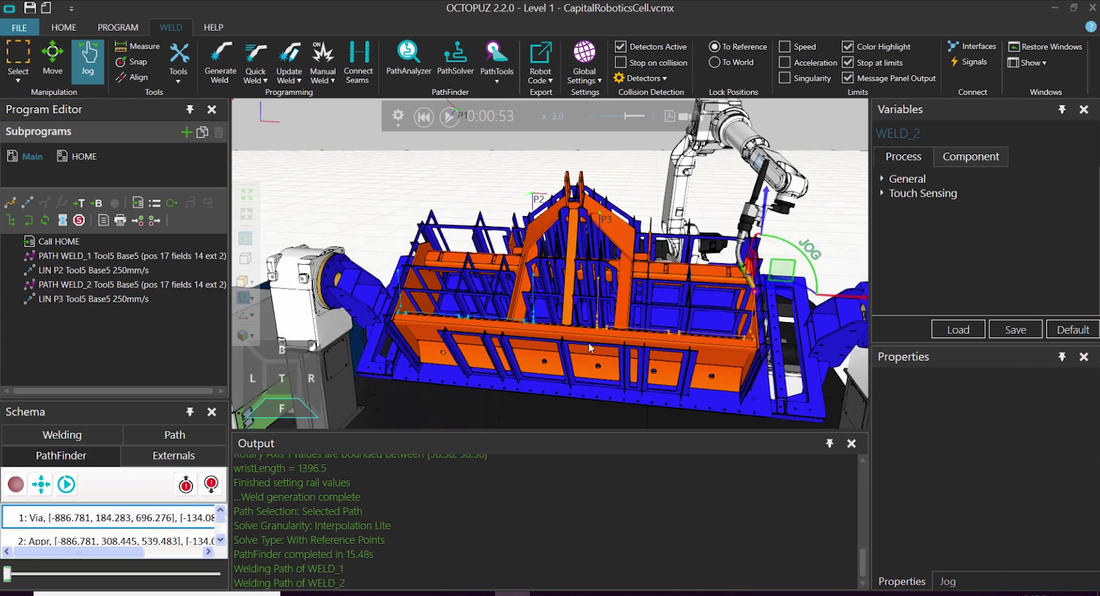
scroll(427, 307, "up", 8)
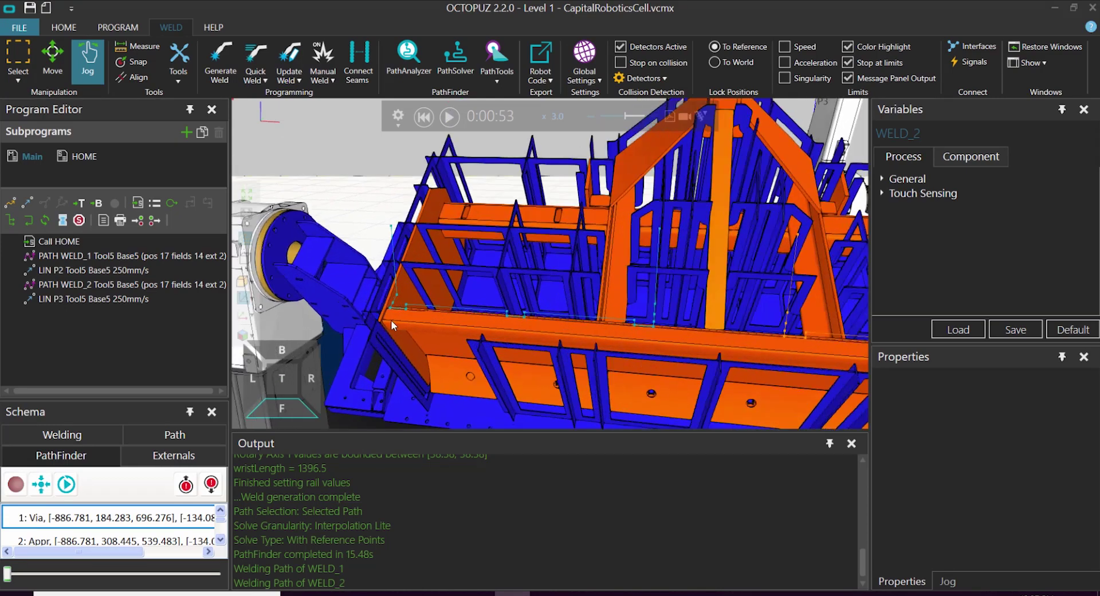
scroll(390, 320, "up", 2)
right_click_drag(390, 320, 360, 308)
scroll(391, 302, "up", 5)
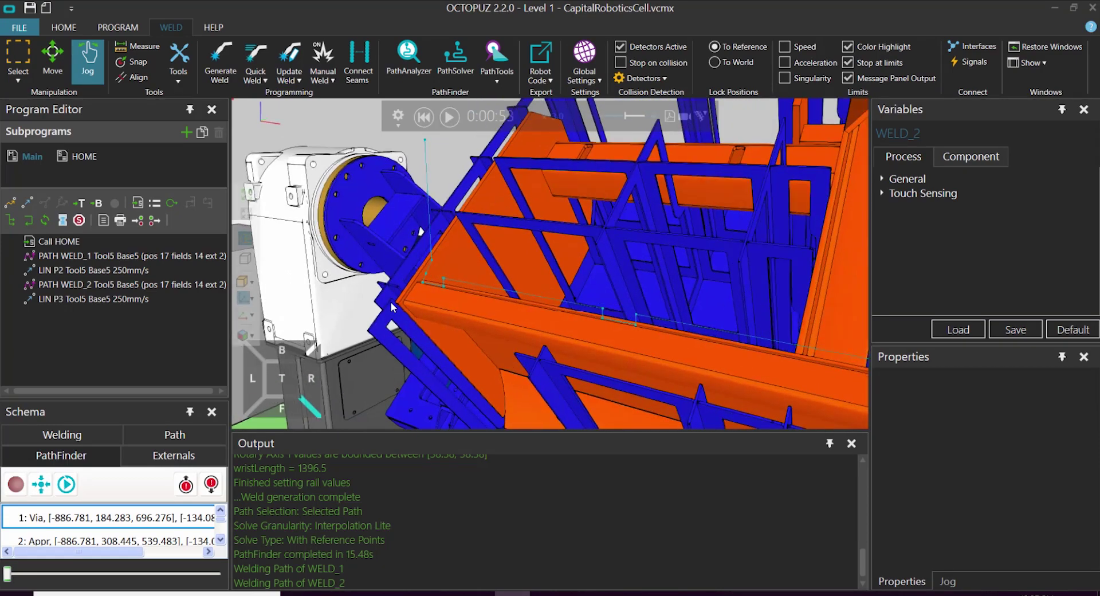
scroll(418, 286, "up", 7)
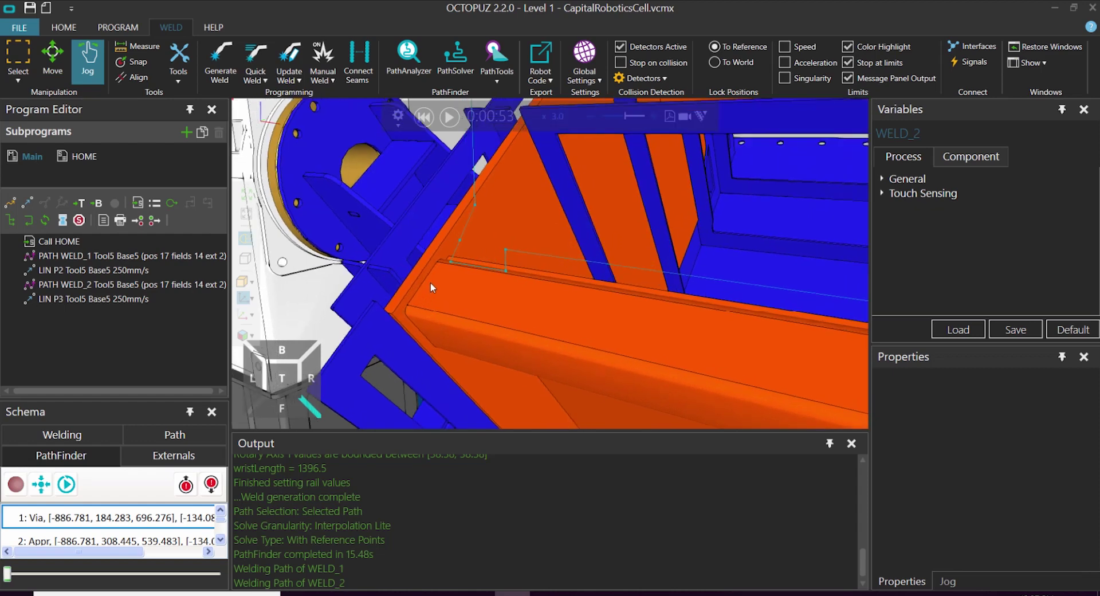
scroll(436, 266, "up", 2)
scroll(421, 276, "down", 2)
scroll(430, 280, "up", 4)
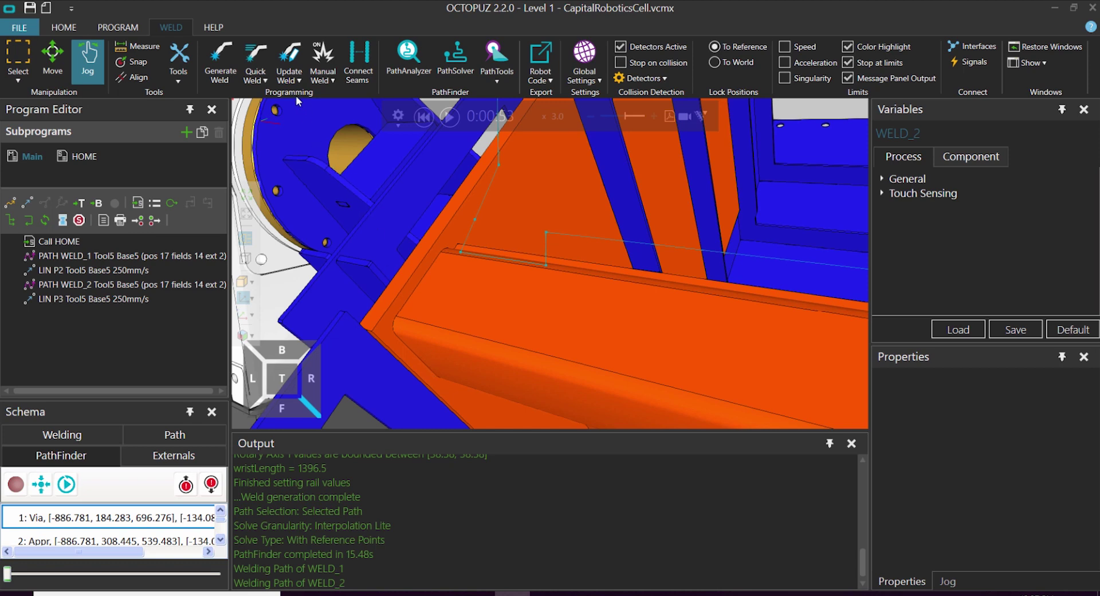
left_click(267, 80)
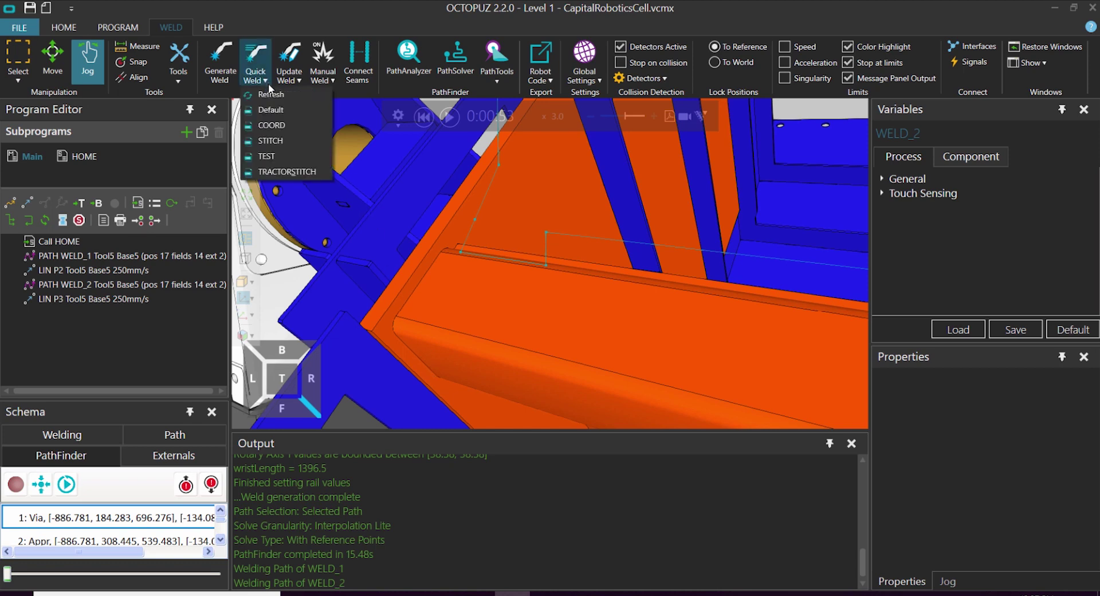
left_click(284, 125)
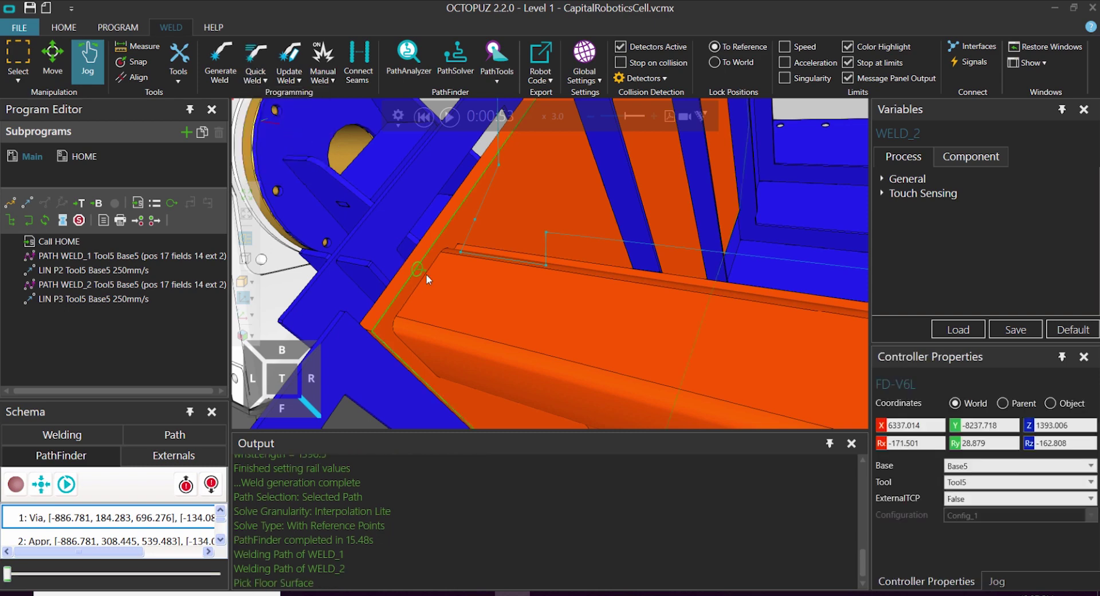
scroll(432, 274, "up", 3)
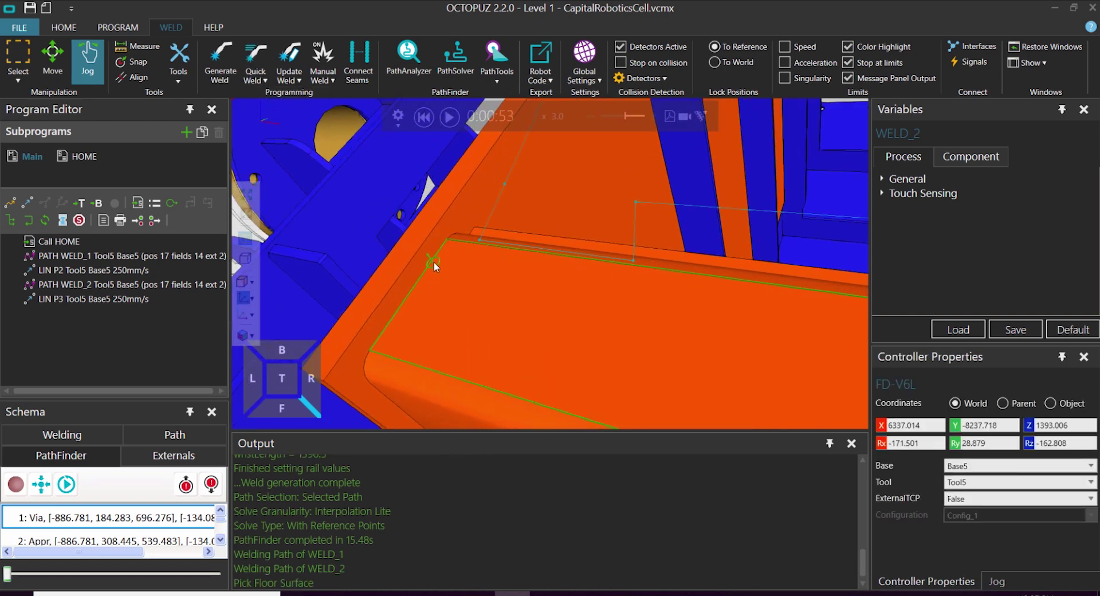
left_click(434, 262)
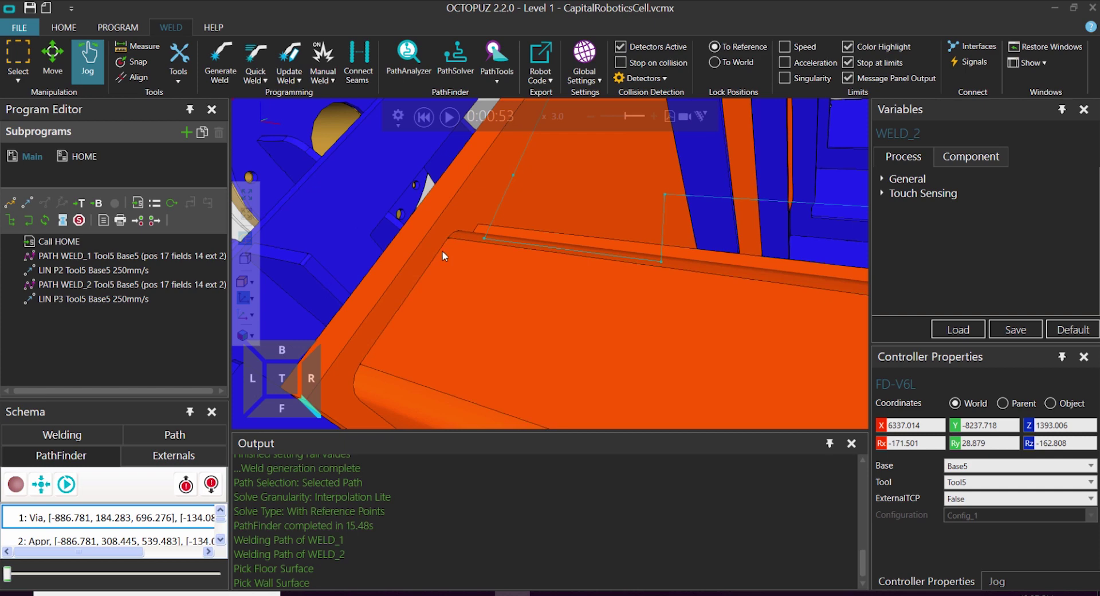
left_click(435, 244)
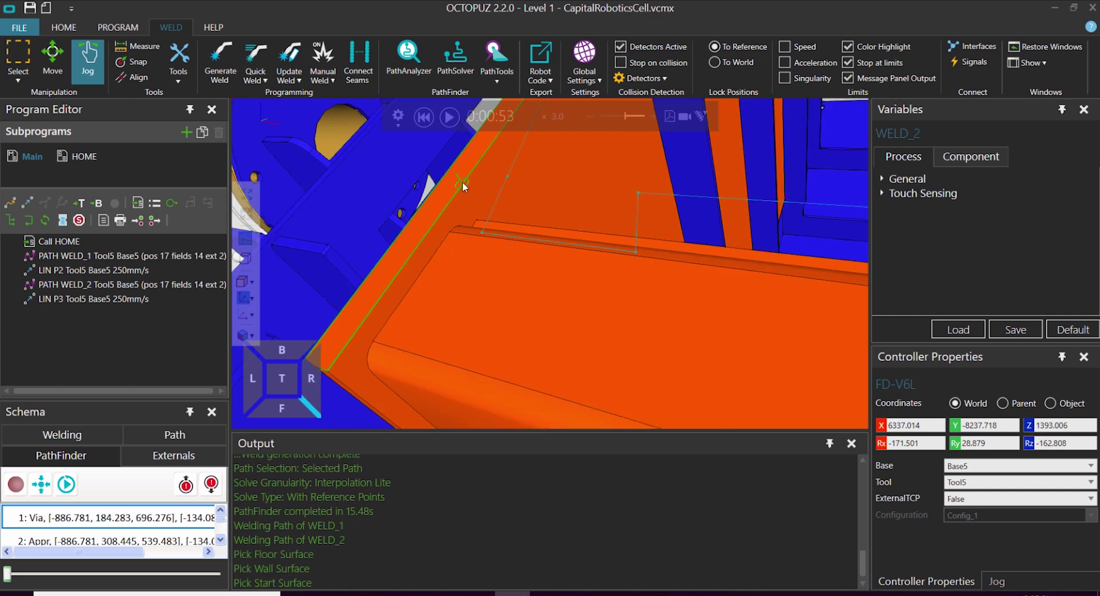
left_click(453, 229)
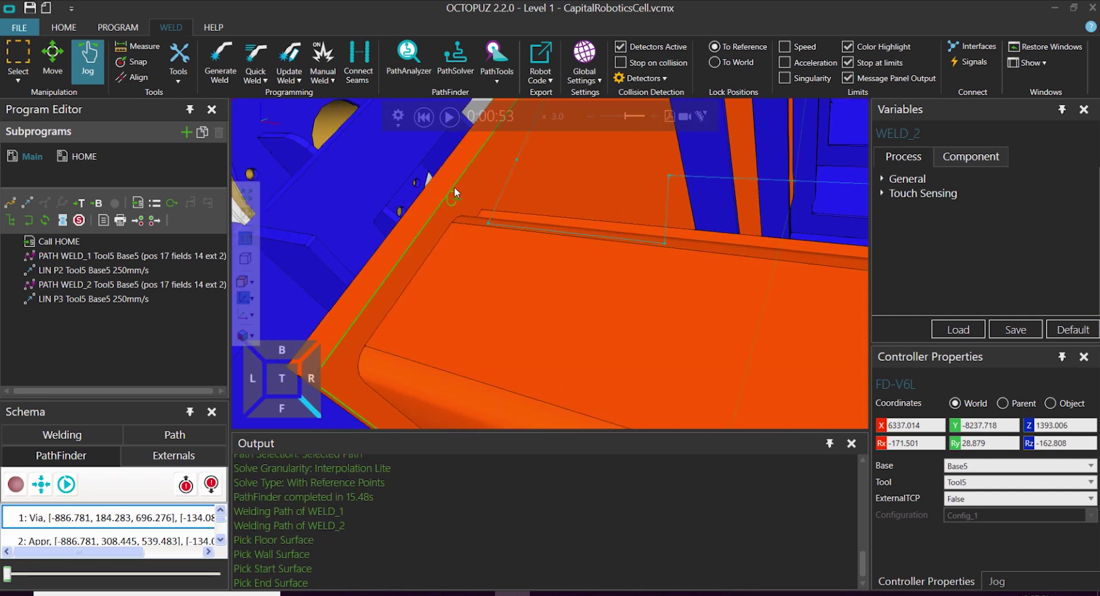
right_click_drag(452, 248, 427, 291)
left_click(424, 377)
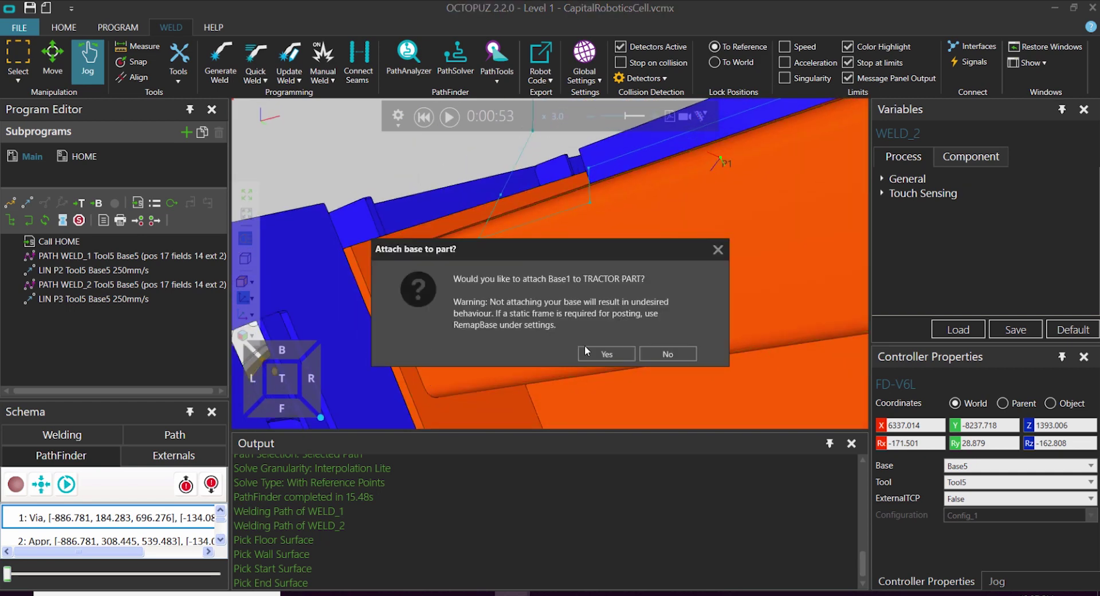
left_click(596, 353)
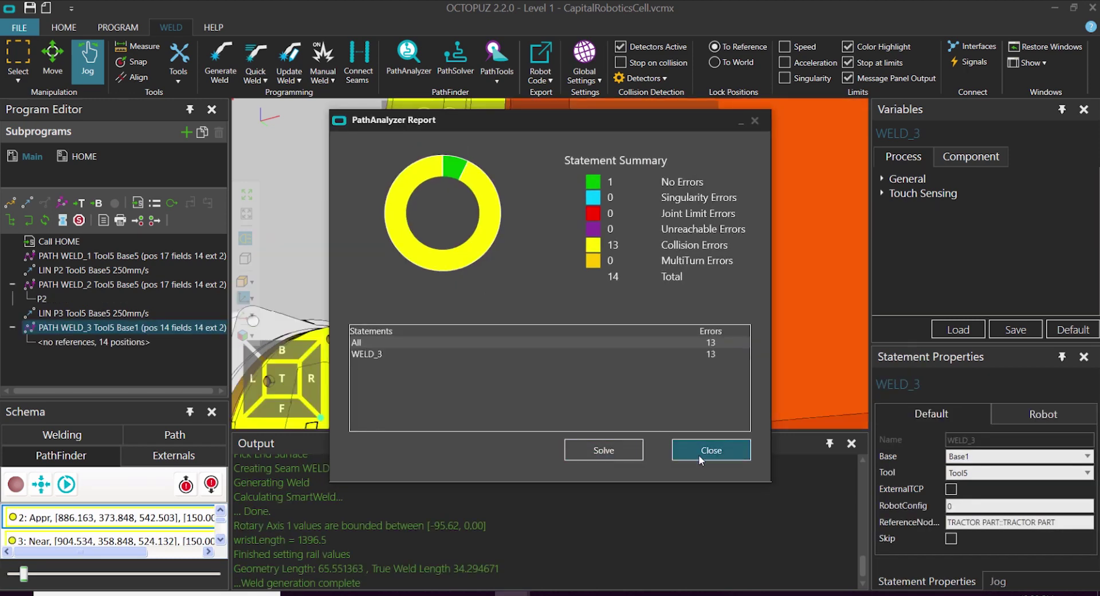
- Solve the selected WELD_3 path with PathSolver at Interpolation Lite and close the report
left_click(614, 457)
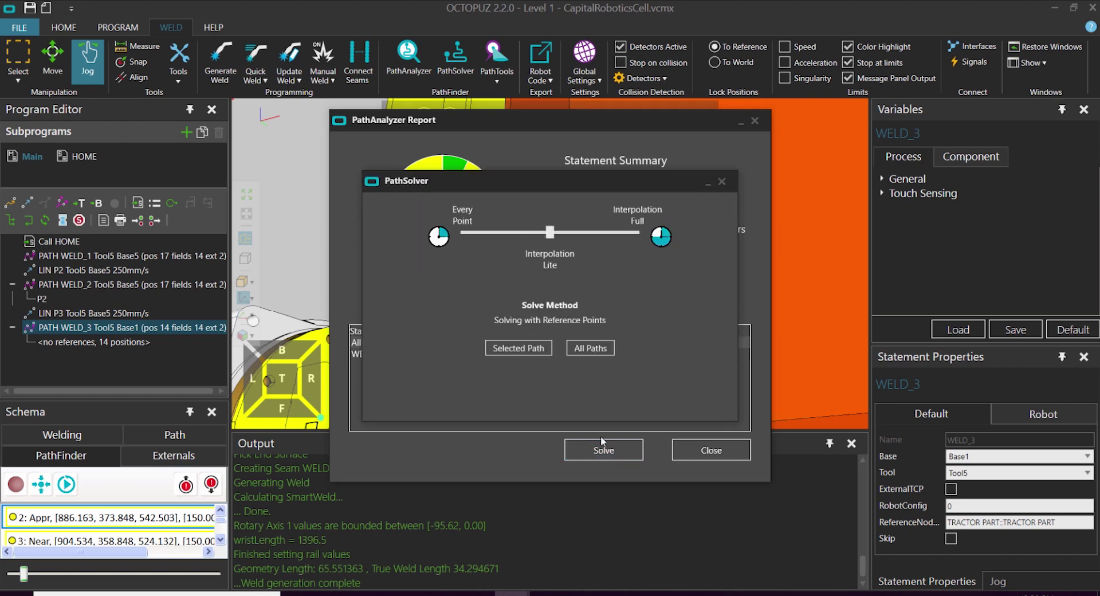
left_click(532, 351)
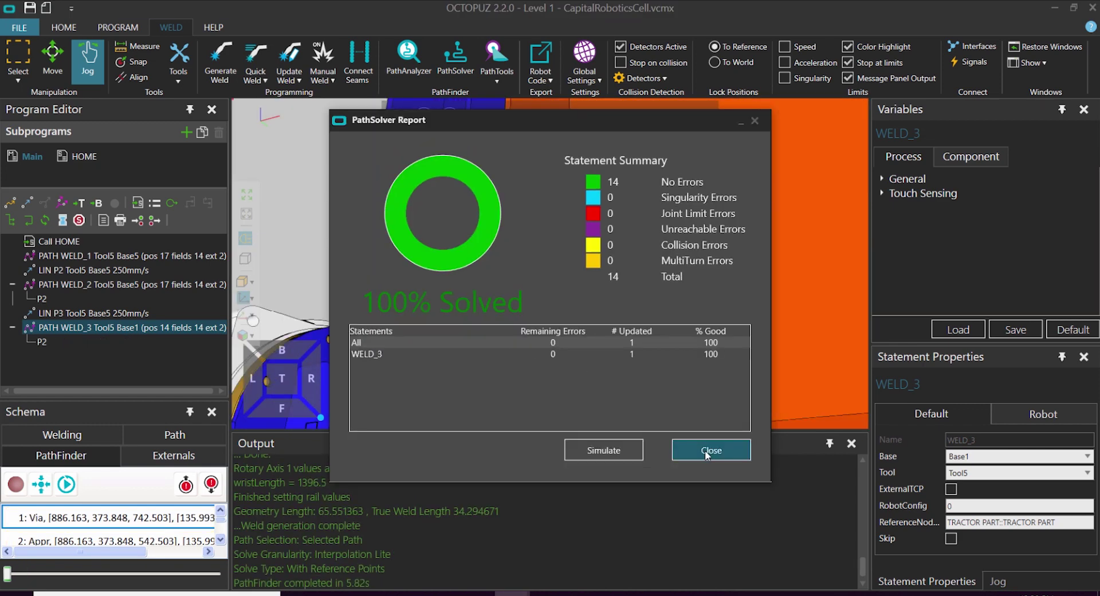
left_click(711, 452)
- Enlarge the Schema point list and step through WELD_3 from its first Via to point 14, checking the torch and positioner motion
scroll(537, 276, "up", 5)
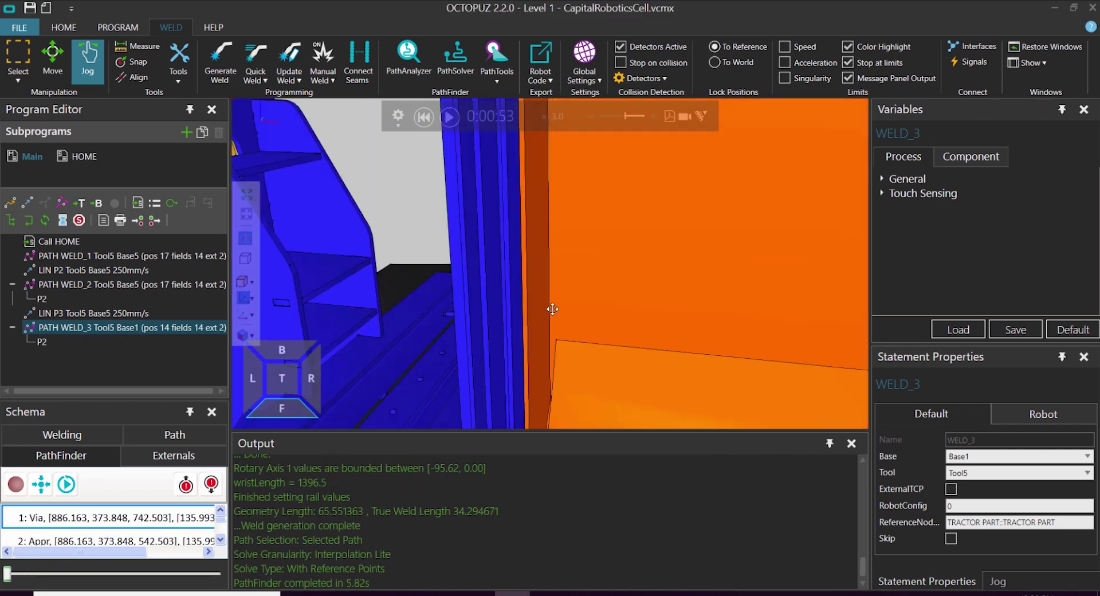
scroll(506, 359, "down", 6)
right_click_drag(503, 349, 550, 227)
scroll(485, 350, "down", 4)
right_click_drag(490, 269, 315, 299)
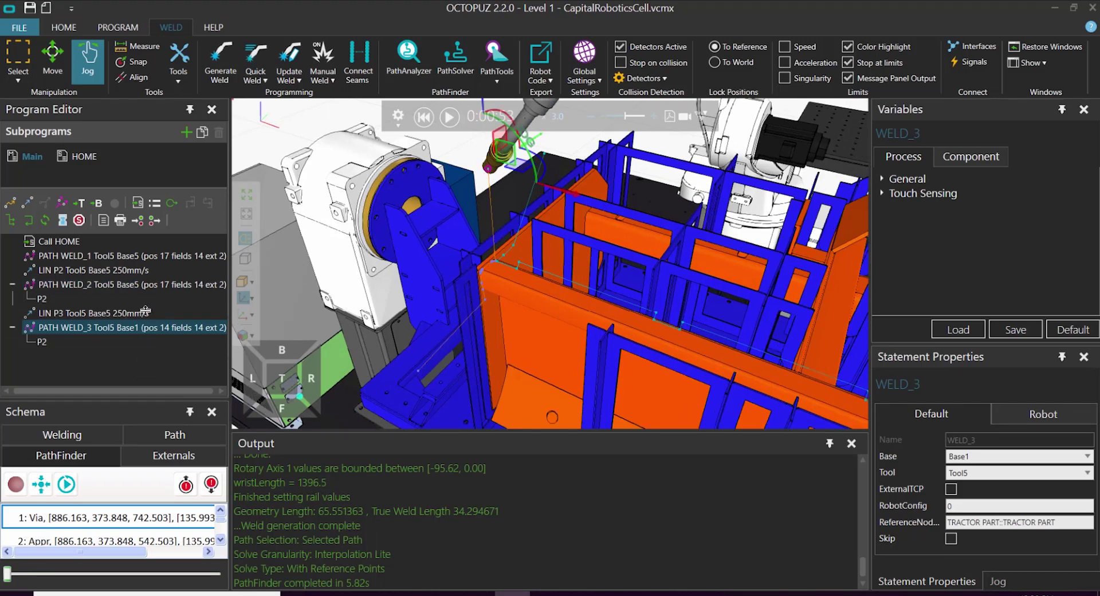
left_click_drag(145, 313, 146, 306)
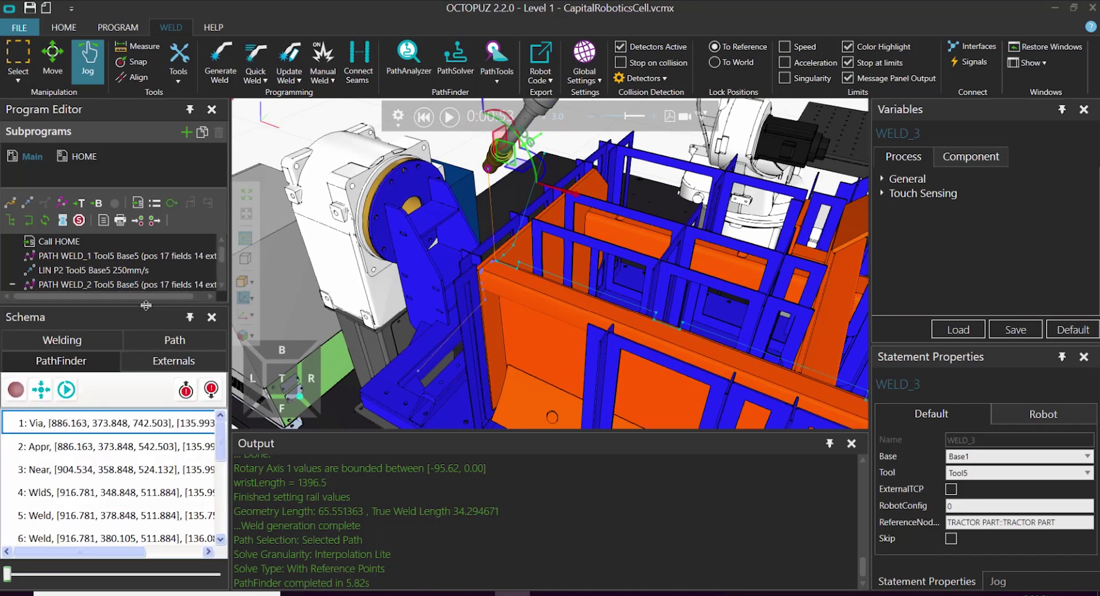
left_click(118, 431)
key("Down")
key("Down")
key("Down")
key("Down")
key("Down")
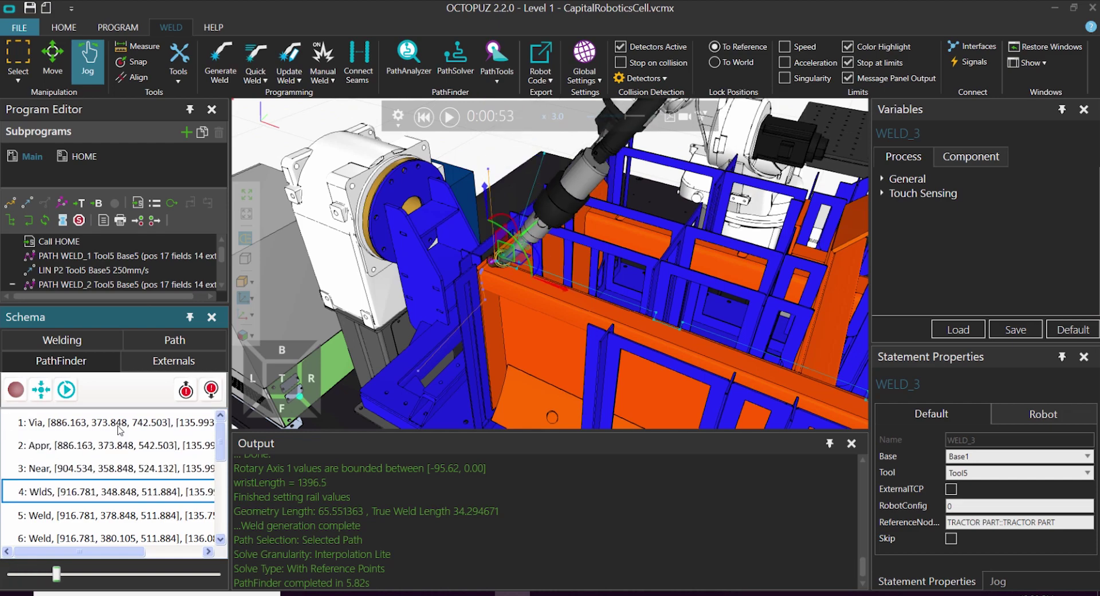
key("Down")
right_click_drag(457, 292, 484, 294)
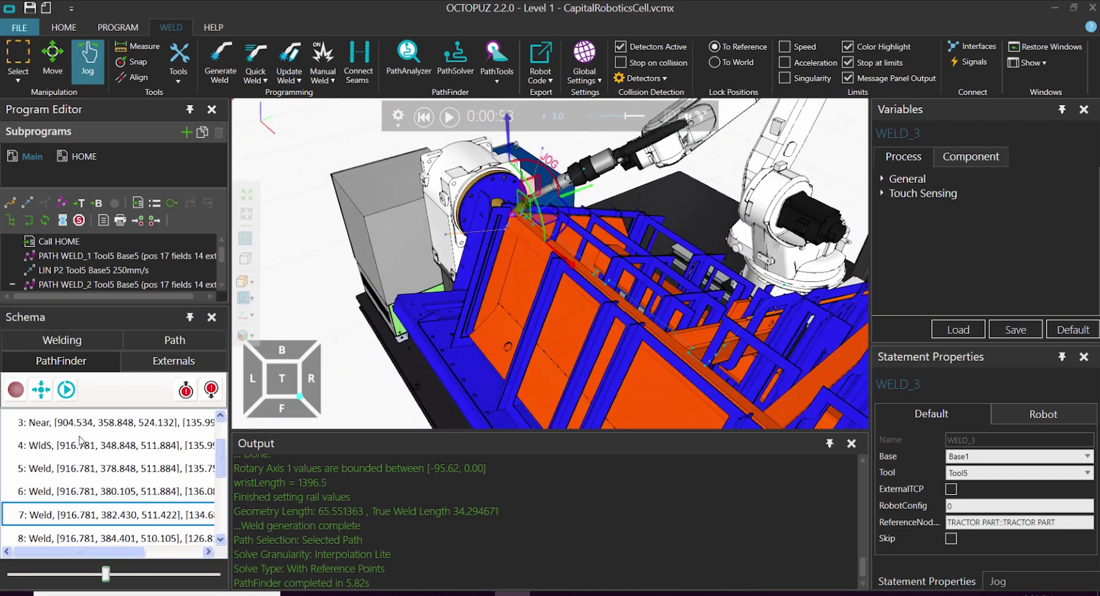
left_click(101, 511)
key("Down")
key("Down")
key("Down")
key("Down")
key("Down")
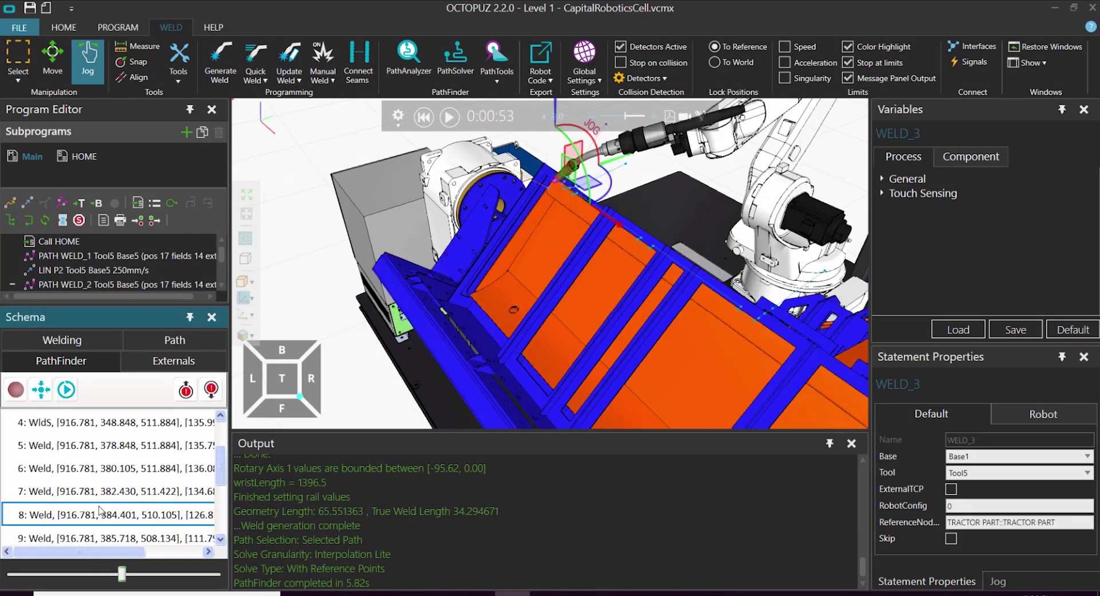
key("Down")
key("Down")
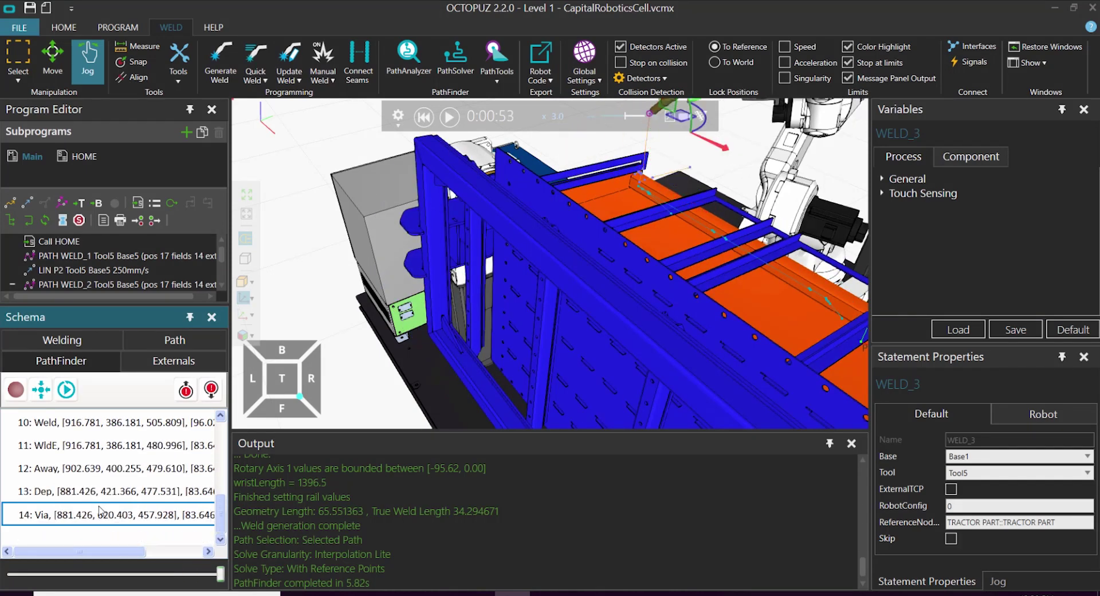
- Add a call statement after WELD_3 and set its routine to HOME
scroll(485, 325, "down", 4)
right_click_drag(485, 325, 524, 334)
scroll(524, 334, "down", 2)
scroll(524, 334, "down", 2)
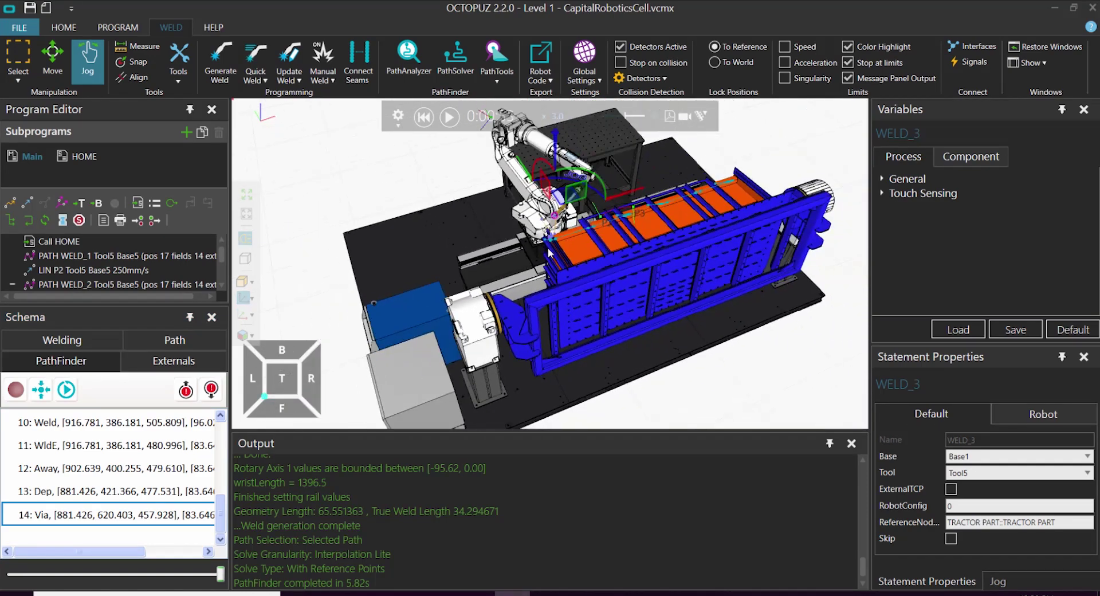
left_click_drag(222, 263, 221, 284)
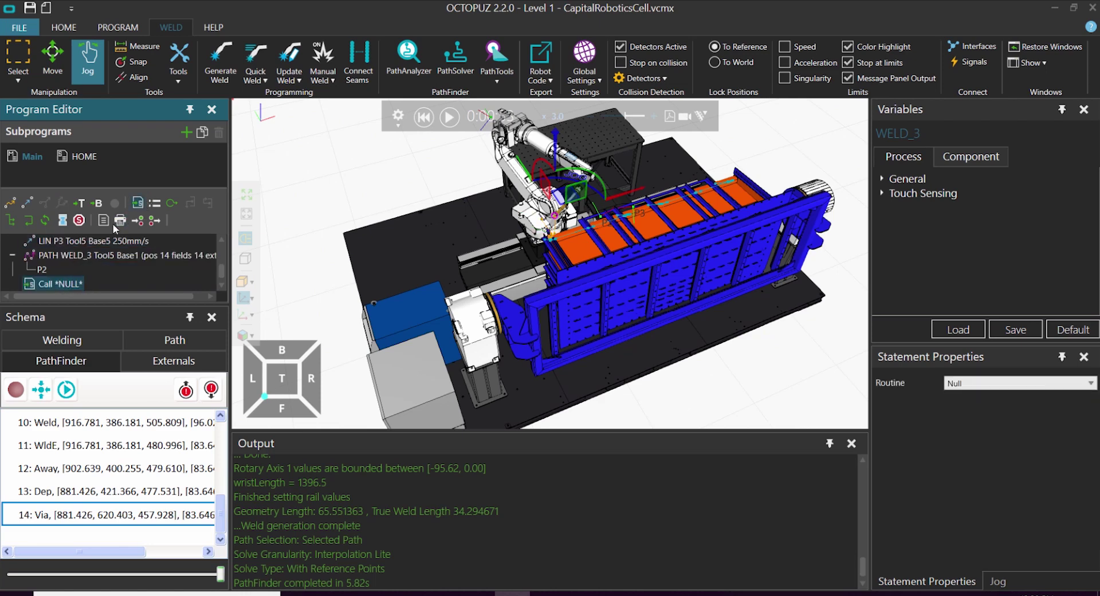
left_click(1030, 384)
left_click(1020, 408)
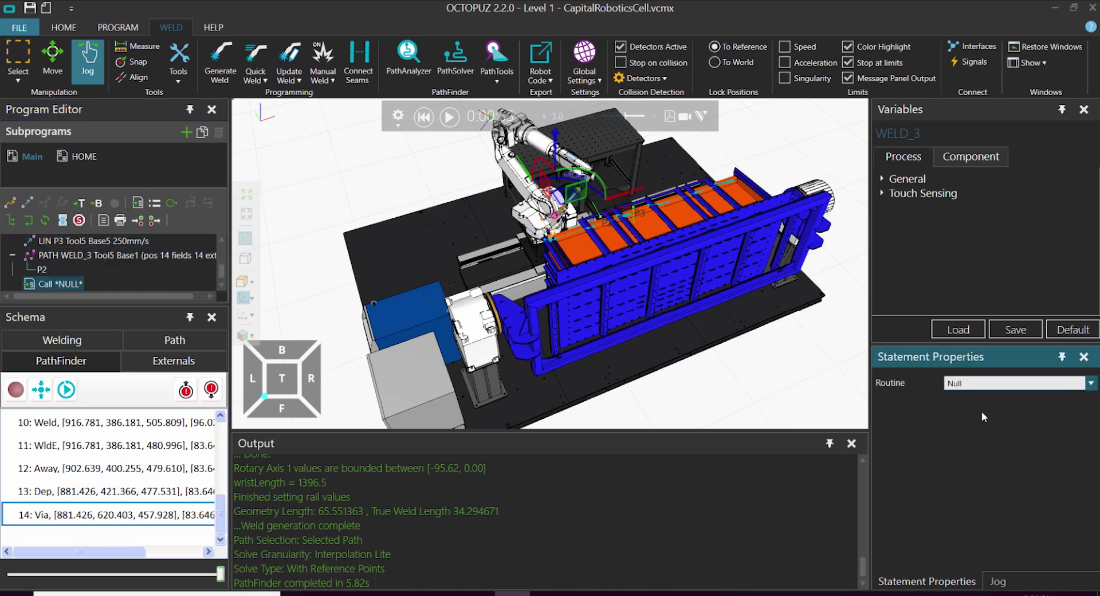
left_click(434, 224)
- Reset the simulation of the complete program to its starting point
right_click_drag(434, 224, 597, 287)
scroll(522, 292, "down", 4)
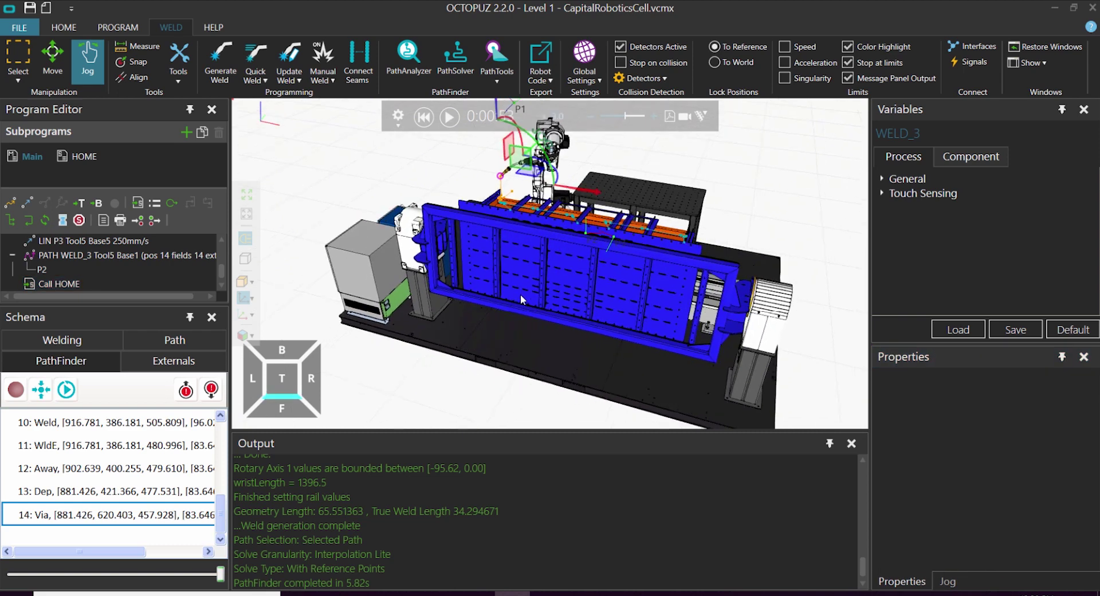
scroll(547, 288, "down", 1)
scroll(547, 288, "down", 1)
left_click(424, 117)
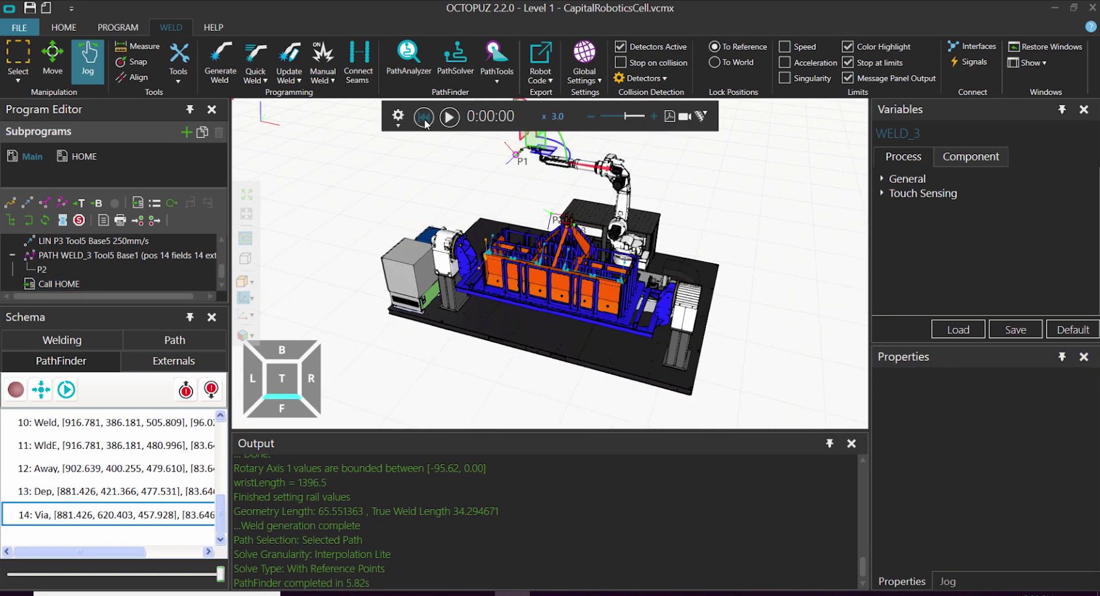
scroll(603, 204, "up", 1)
scroll(604, 205, "up", 2)
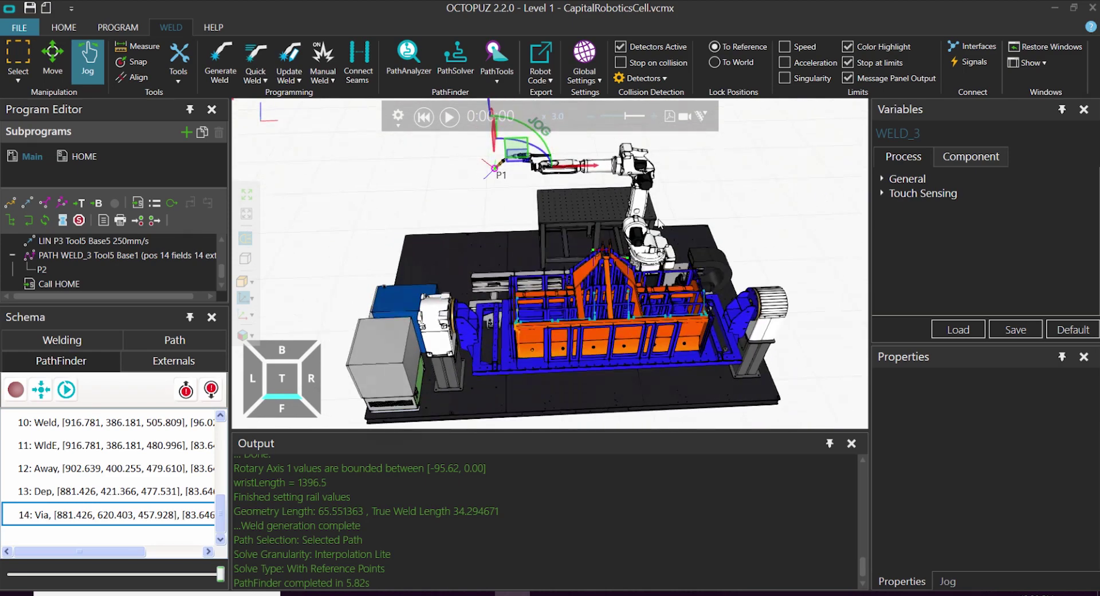
- Run the simulation of the complete program through WELD_1, WELD_2 and WELD_3 to HOME, and reset it to the start
left_click(450, 117)
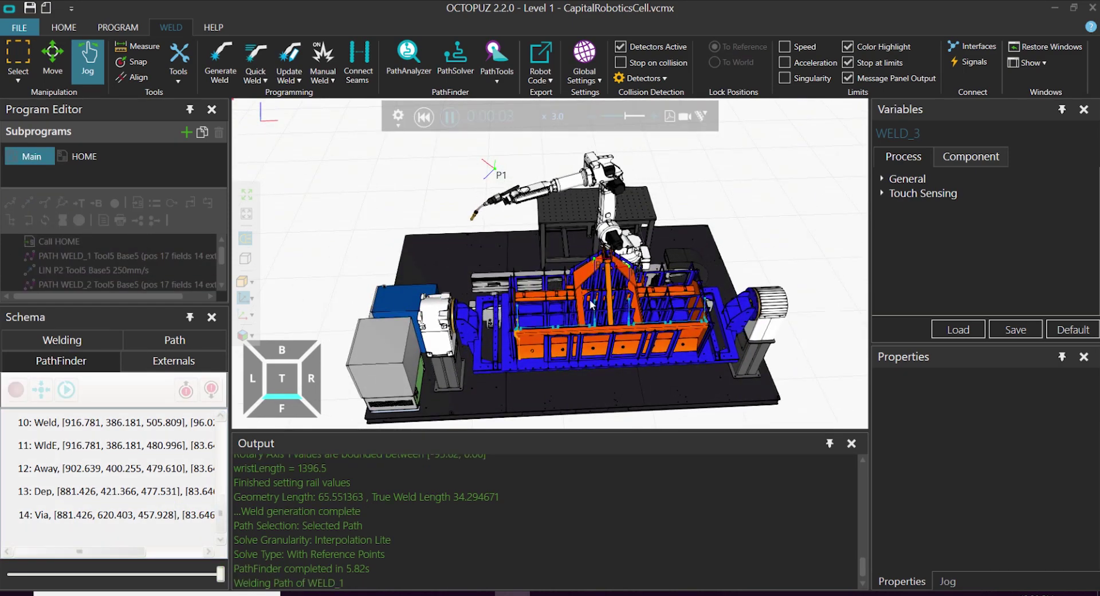
scroll(679, 325, "up", 2)
scroll(682, 309, "down", 2)
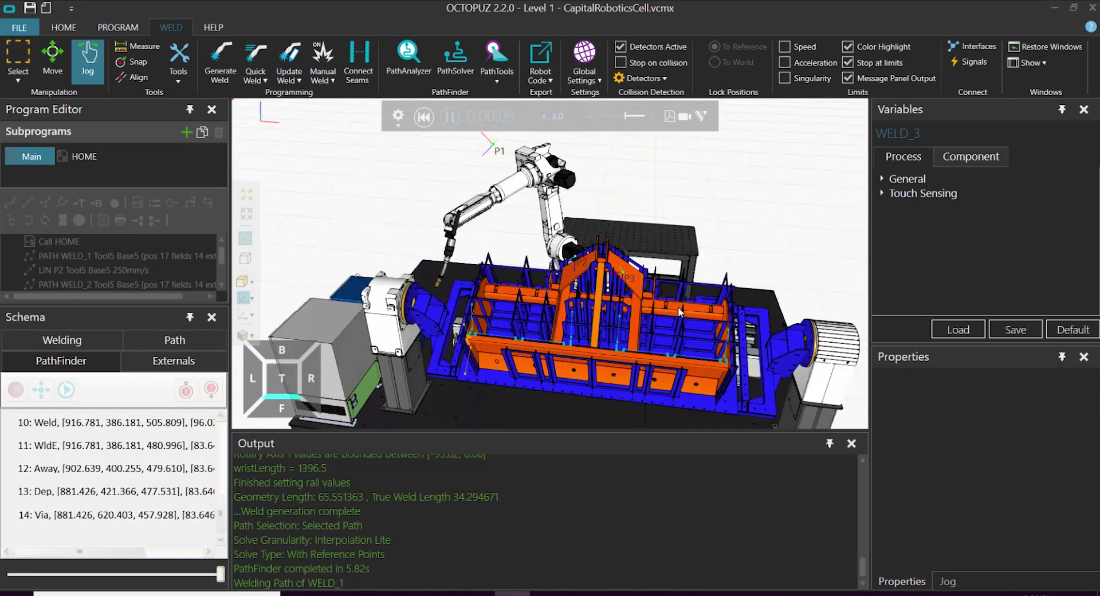
scroll(677, 339, "up", 2)
right_click_drag(690, 335, 698, 324)
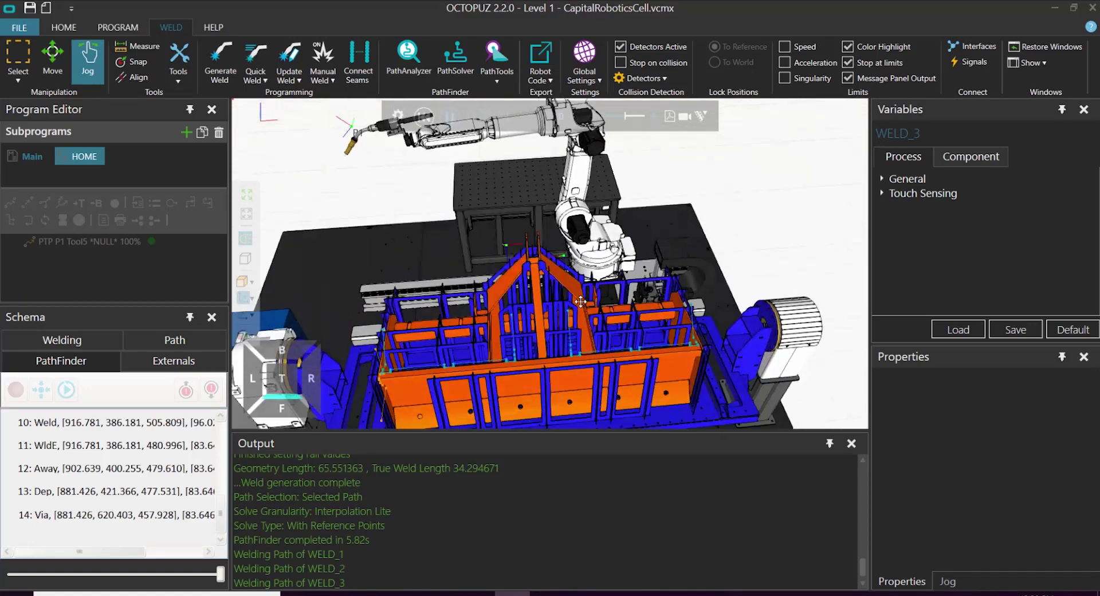
right_click_drag(601, 299, 606, 286)
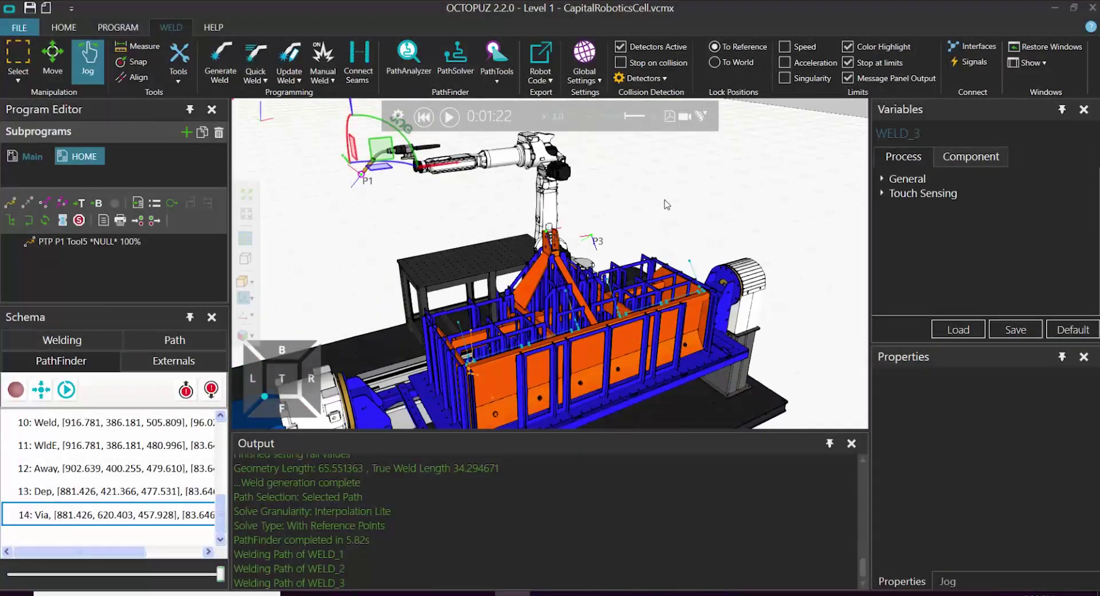
left_click(424, 117)
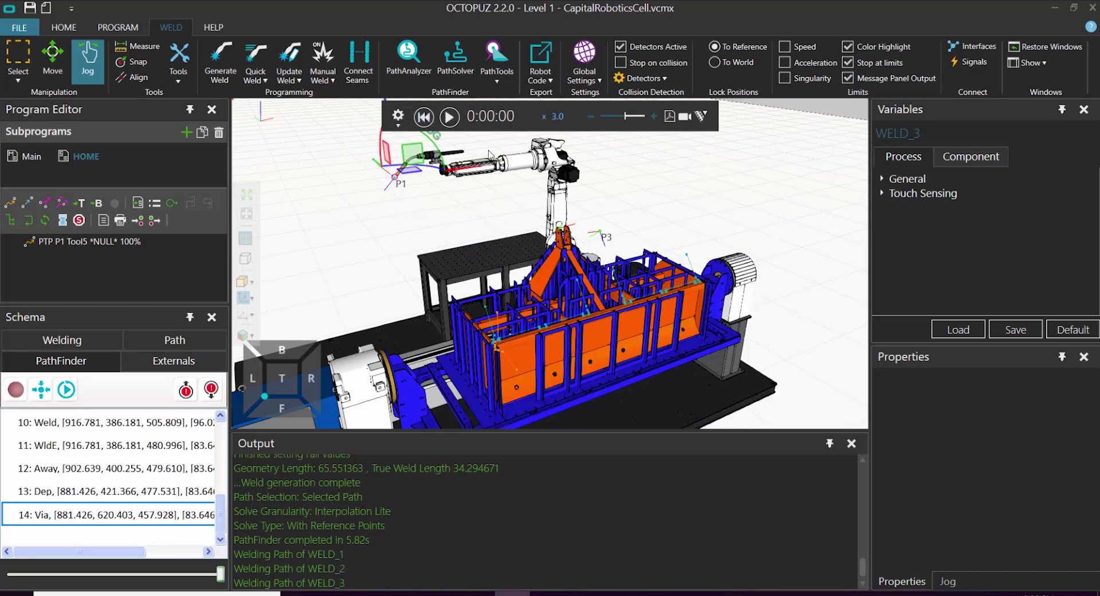
- Select the FD-V6L robot and enable Syncromotion Installed in its controller options
left_click(557, 172)
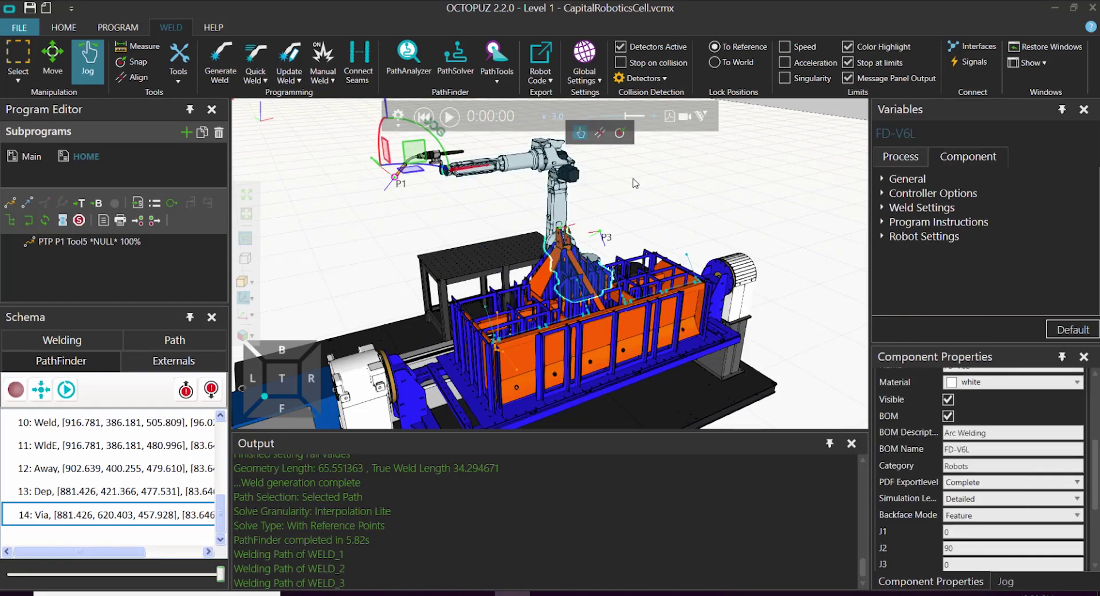
right_click_drag(556, 194, 581, 209)
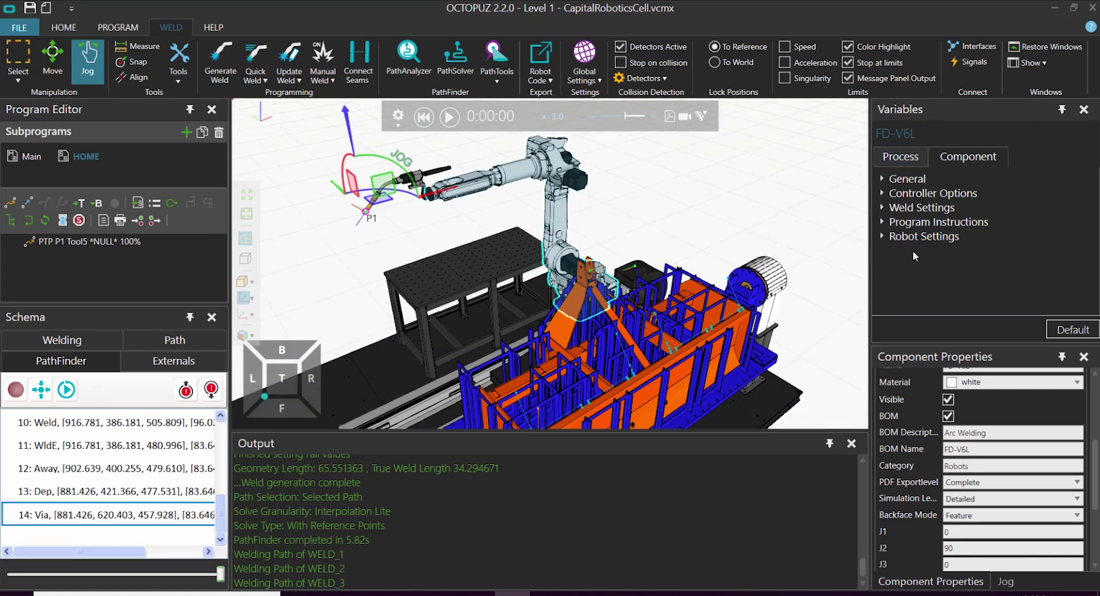
left_click(883, 178)
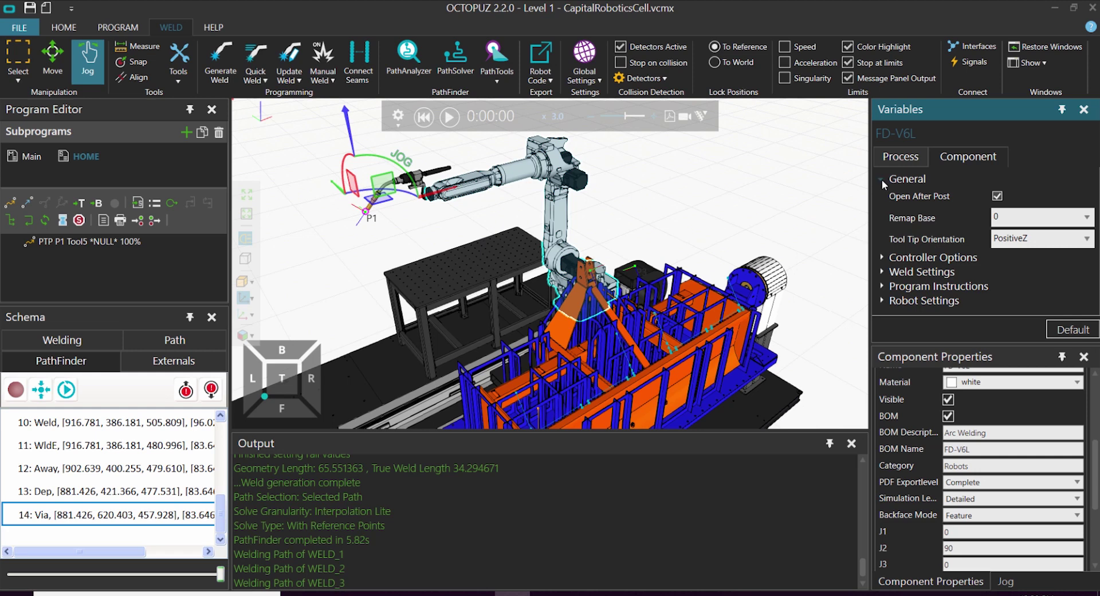
left_click(882, 180)
left_click(883, 193)
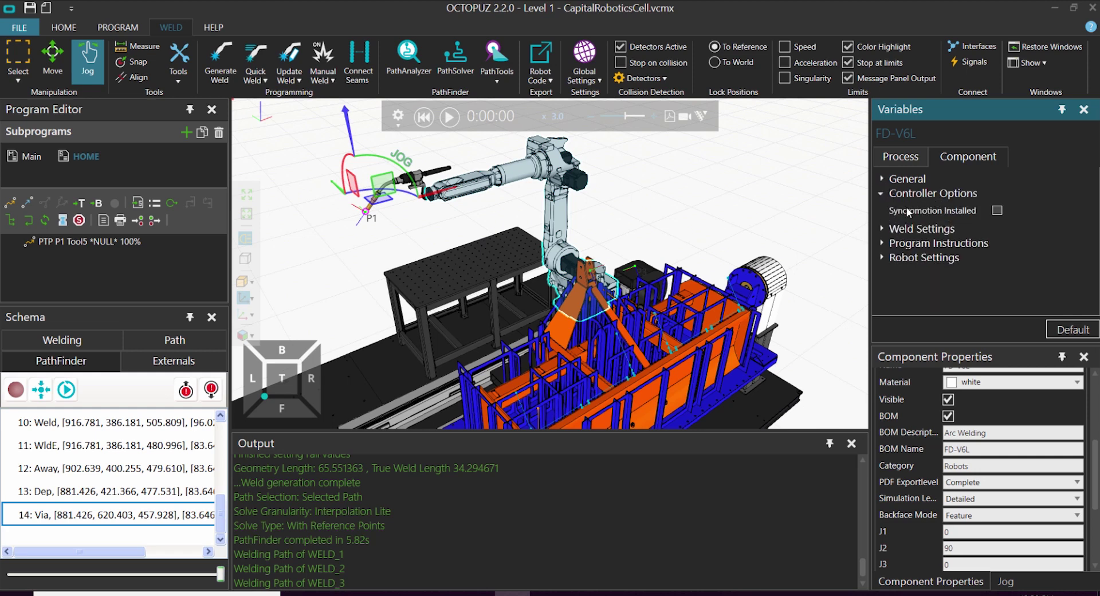
scroll(668, 178, "down", 2)
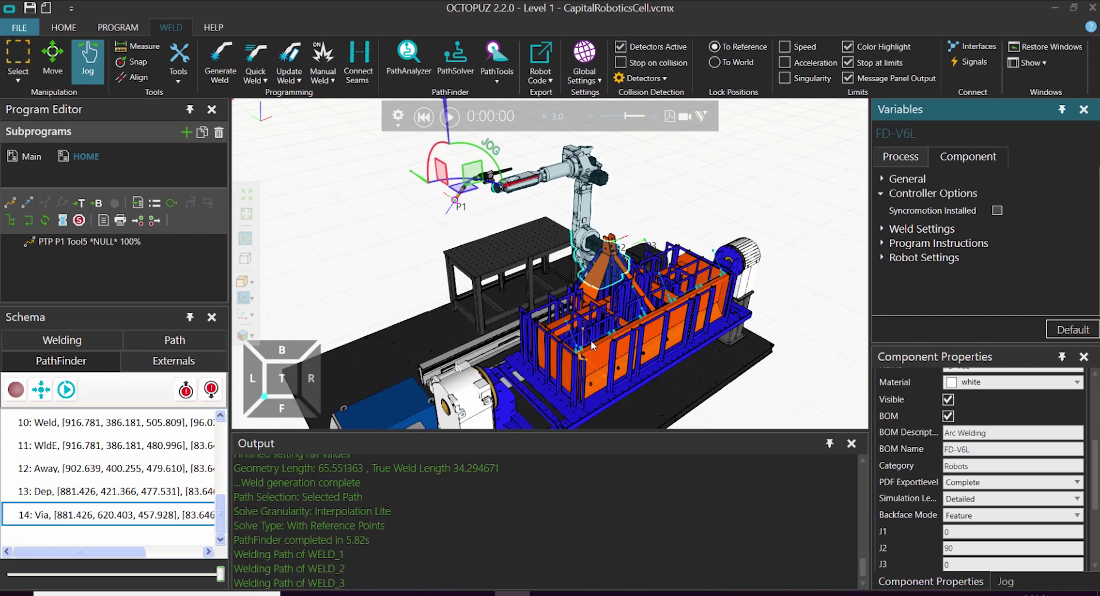
scroll(593, 350, "up", 3)
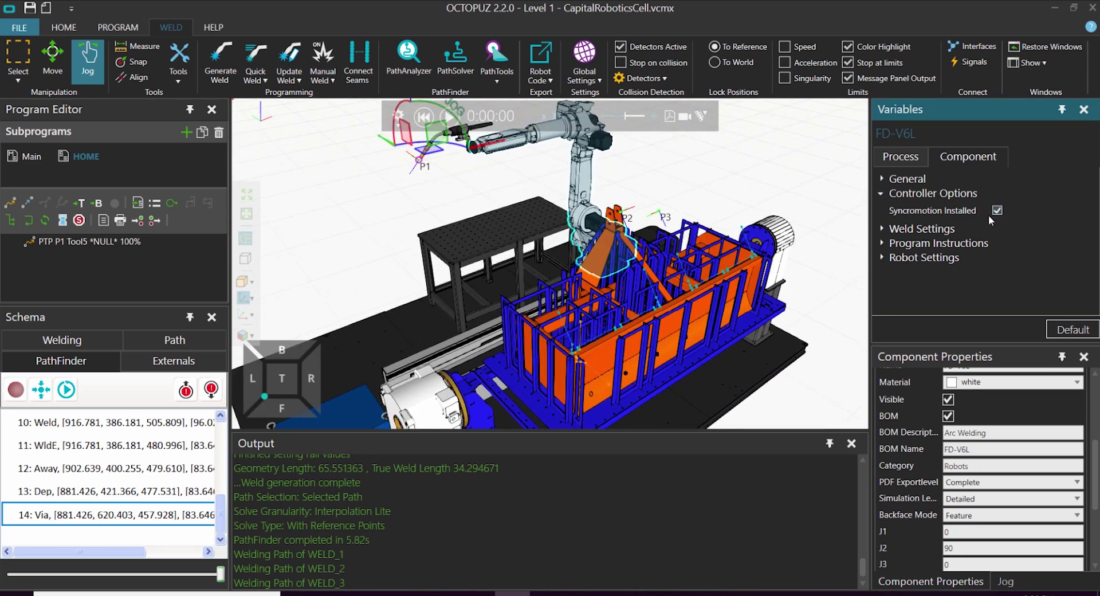
left_click(882, 193)
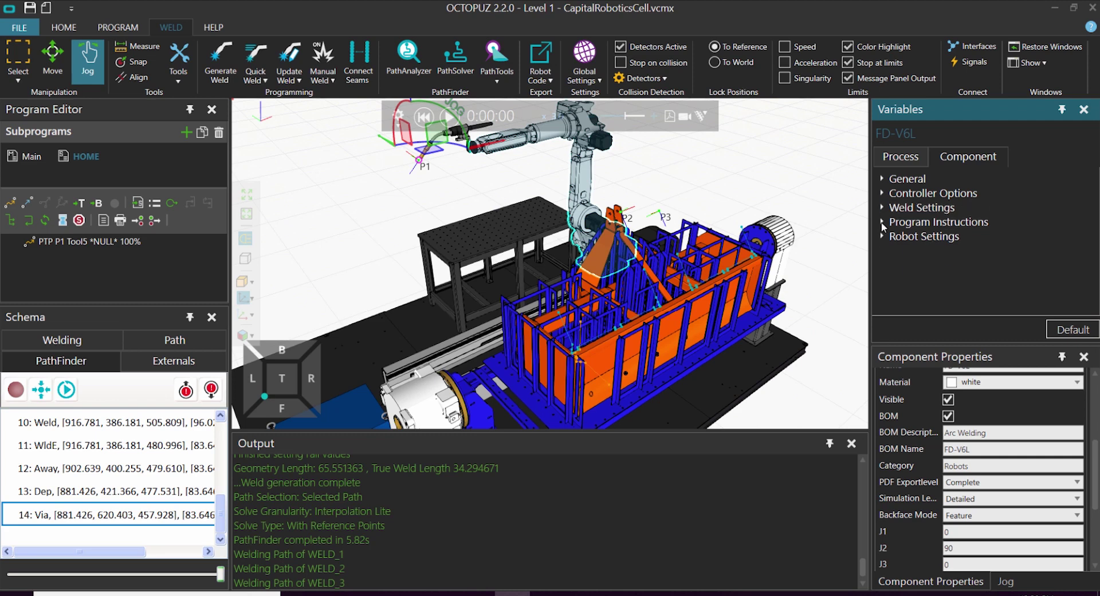
- Review the robot's mechanism settings and the available welding machine types in its weld settings
left_click(882, 237)
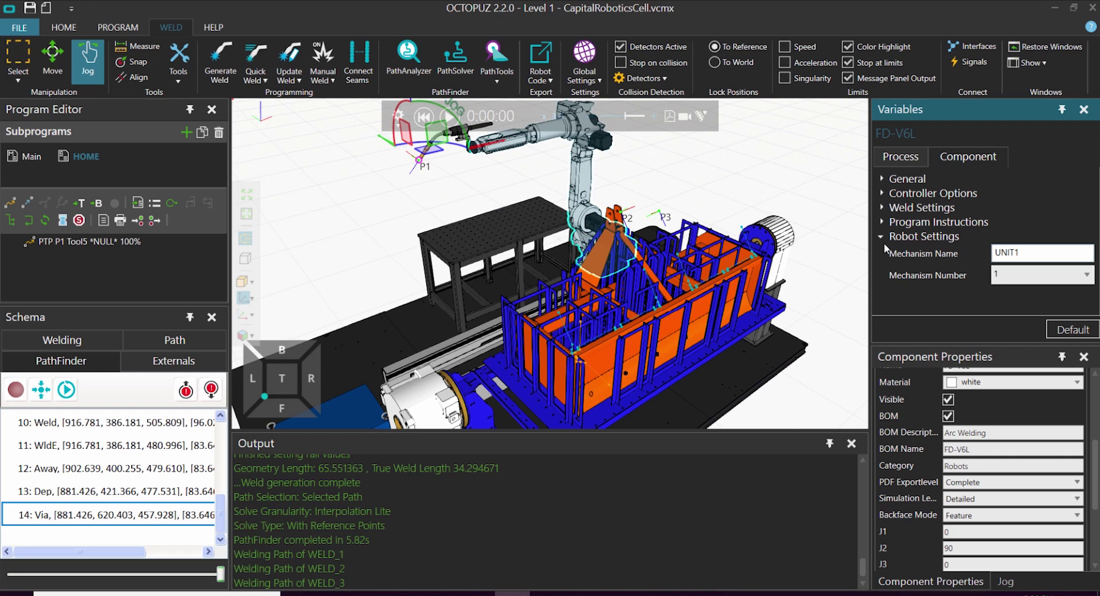
left_click(882, 236)
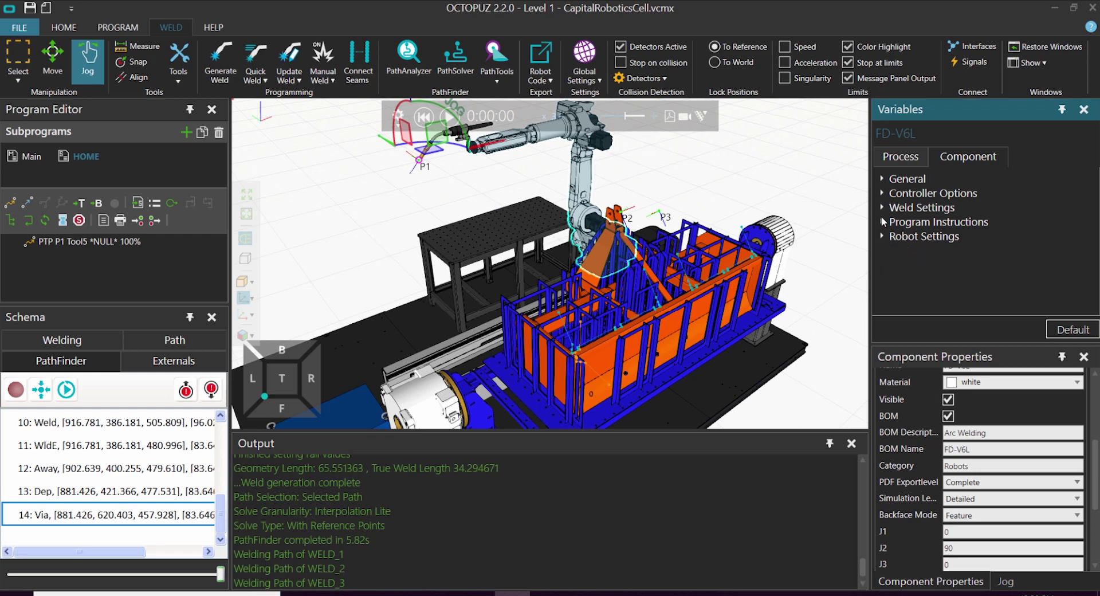
left_click(882, 208)
left_click(1086, 224)
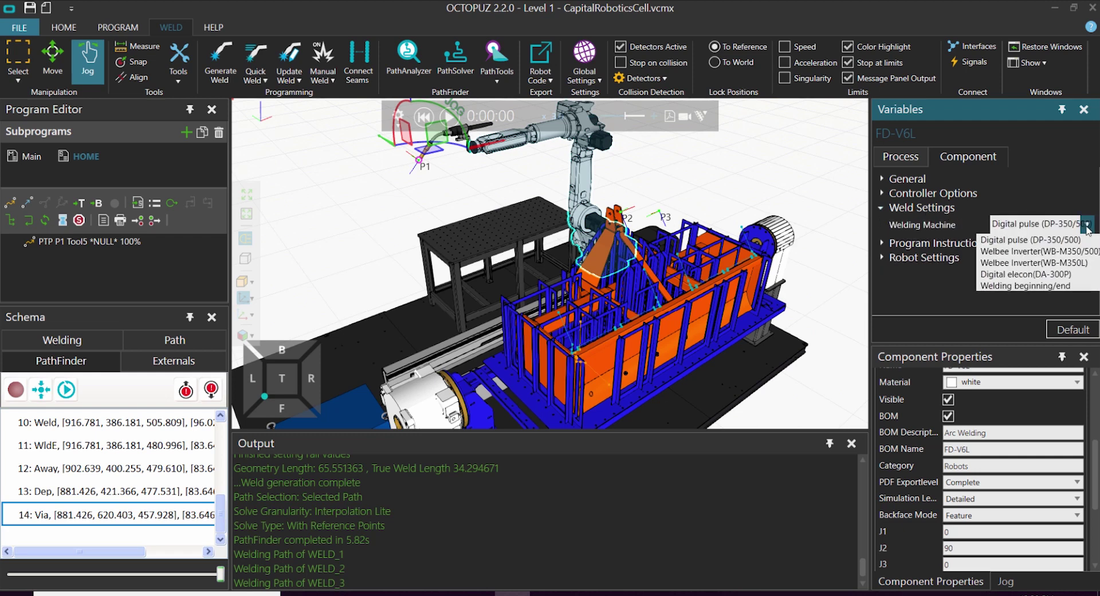
left_click(1074, 181)
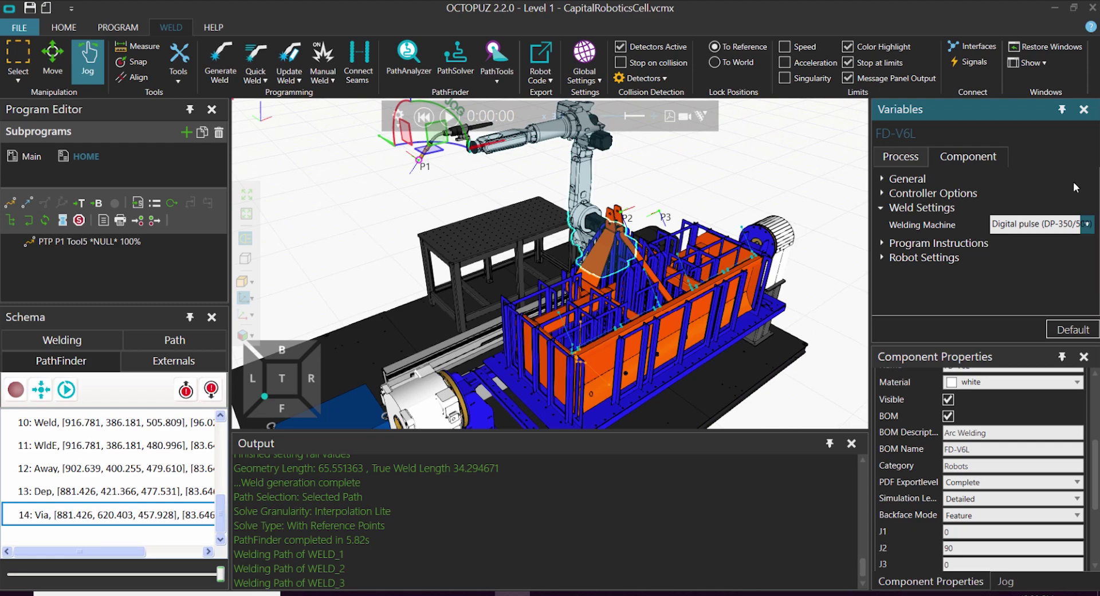
- Generate the robot code and save it to the Desktop as a Nachi/OTC program named TractorWelds
scroll(694, 206, "down", 3)
right_click_drag(715, 243, 537, 179)
scroll(737, 251, "up", 1)
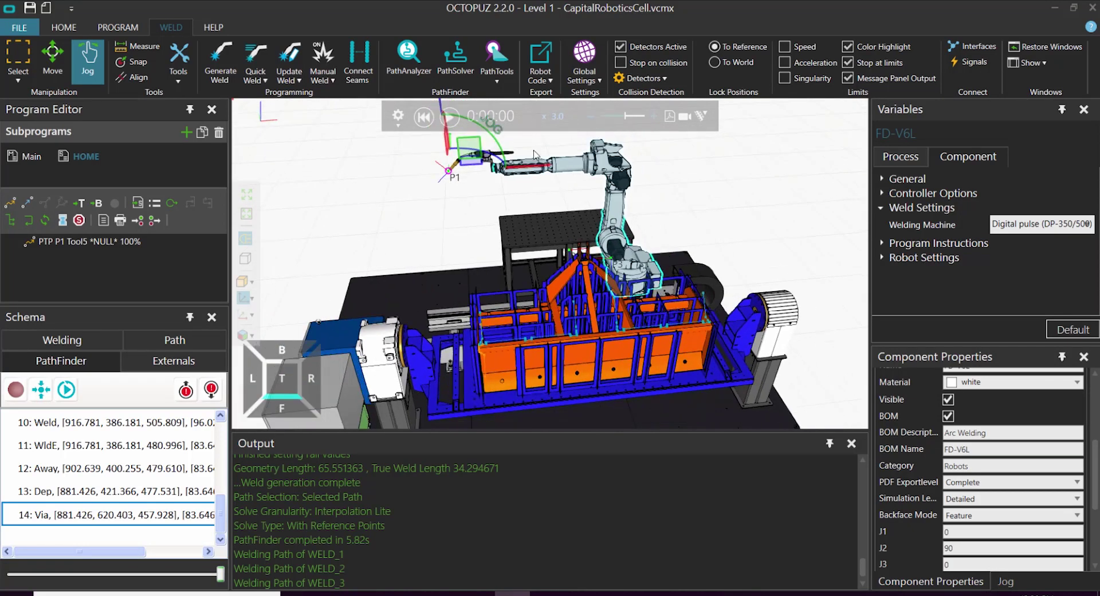
left_click(546, 62)
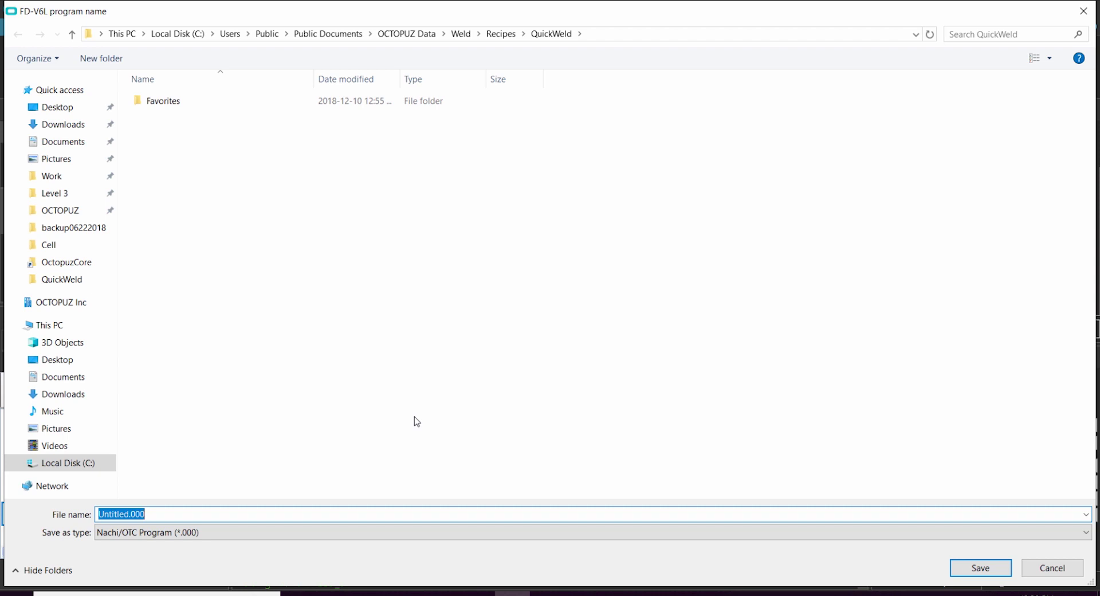
type("Tract")
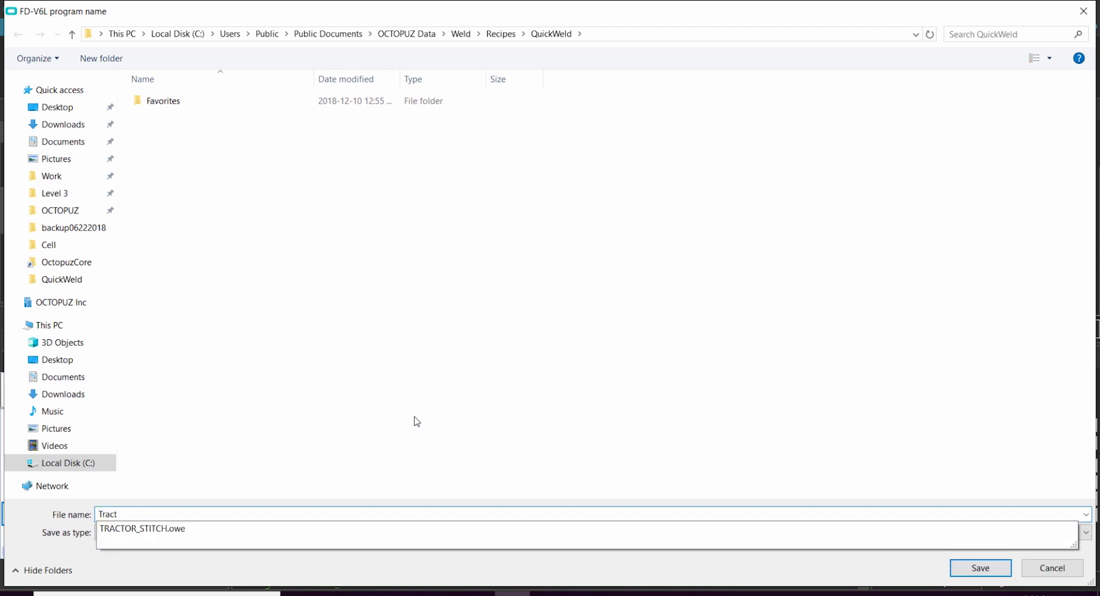
type("orWelds")
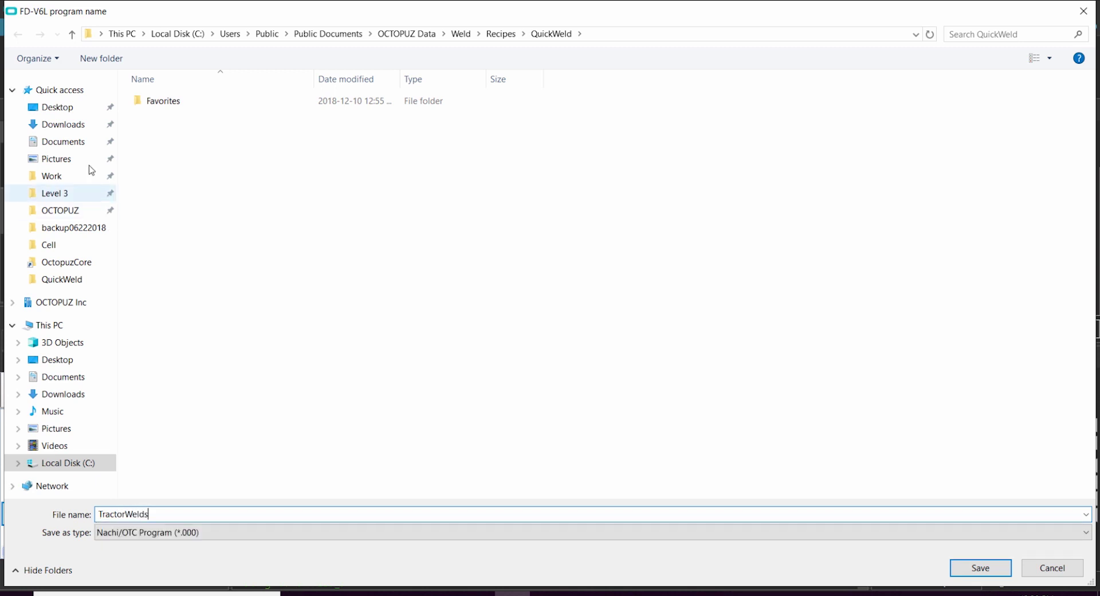
left_click(57, 107)
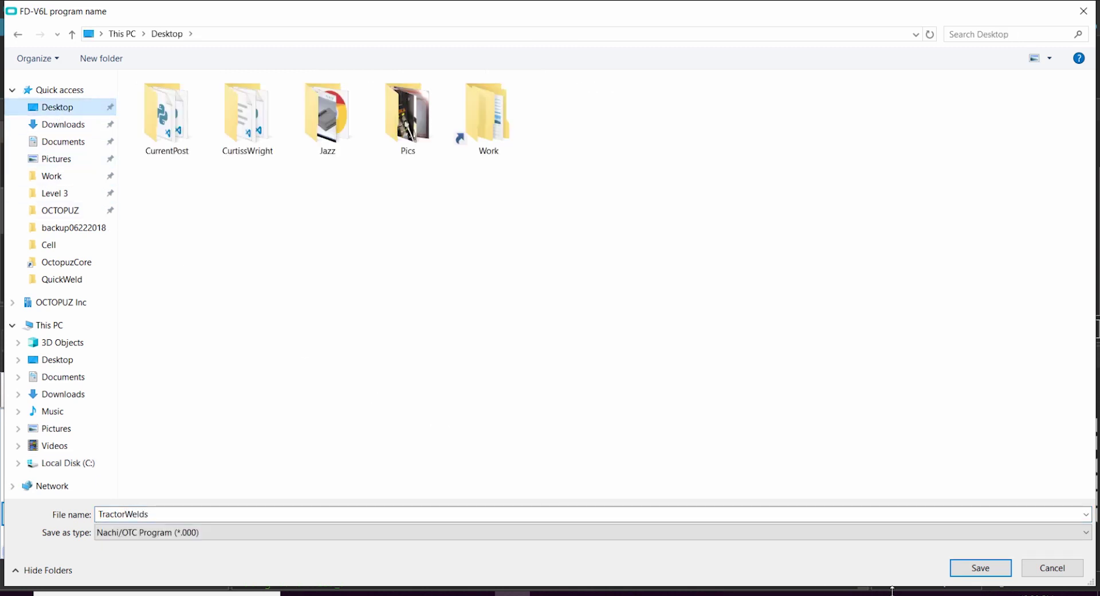
left_click(980, 568)
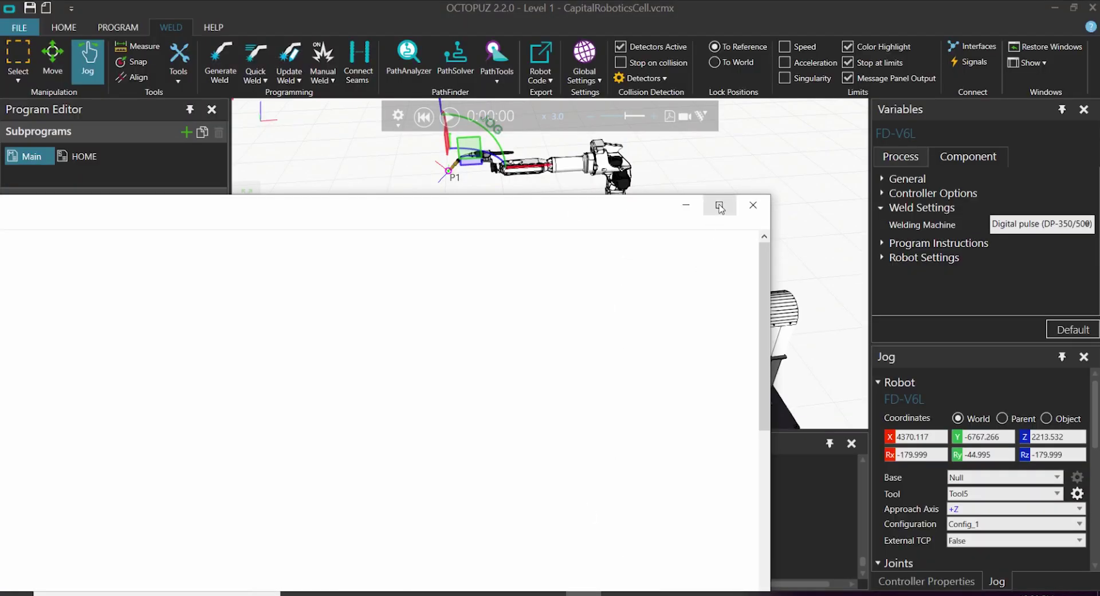
- Maximize the posted UNIT1-A.100 file in Notepad and examine its point data, weld path commands and HOME calls
left_click(719, 205)
left_click(468, 121)
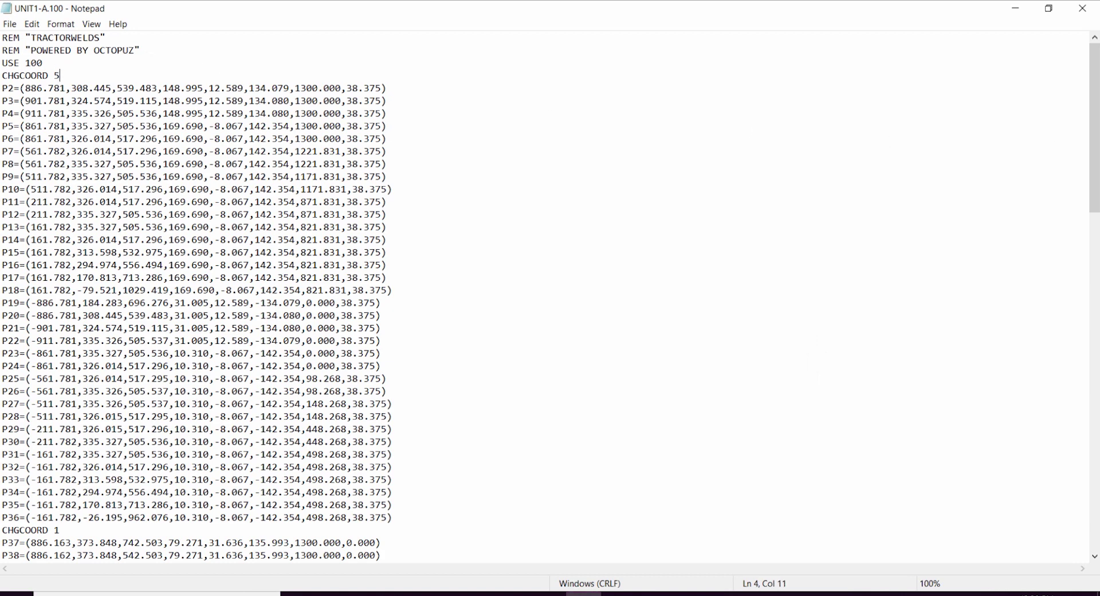
left_click_drag(1096, 126, 1096, 439)
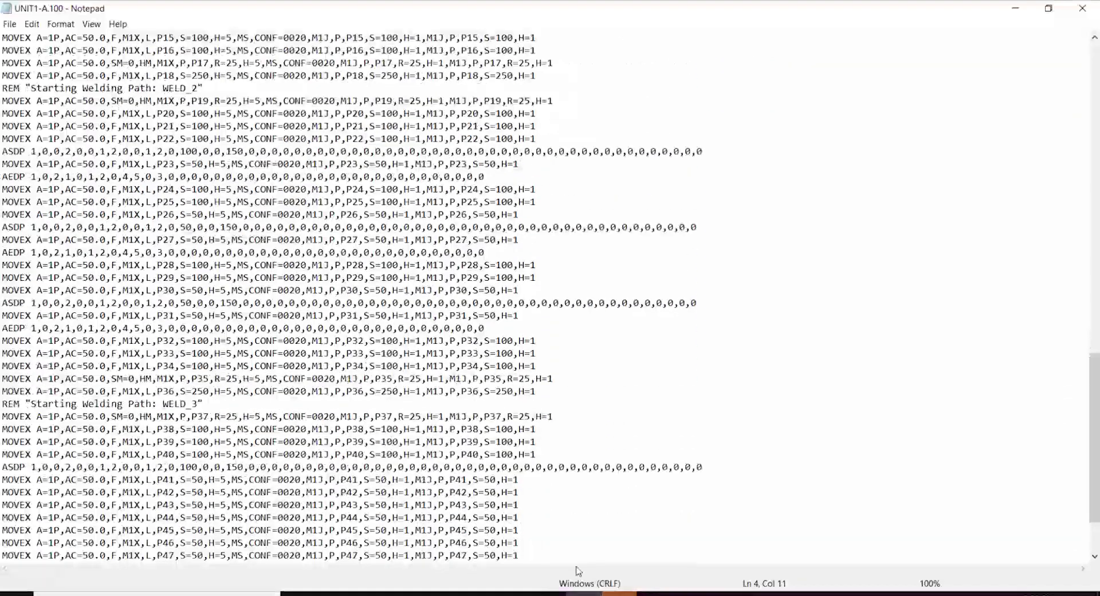
left_click(633, 453)
scroll(474, 370, "down", 2)
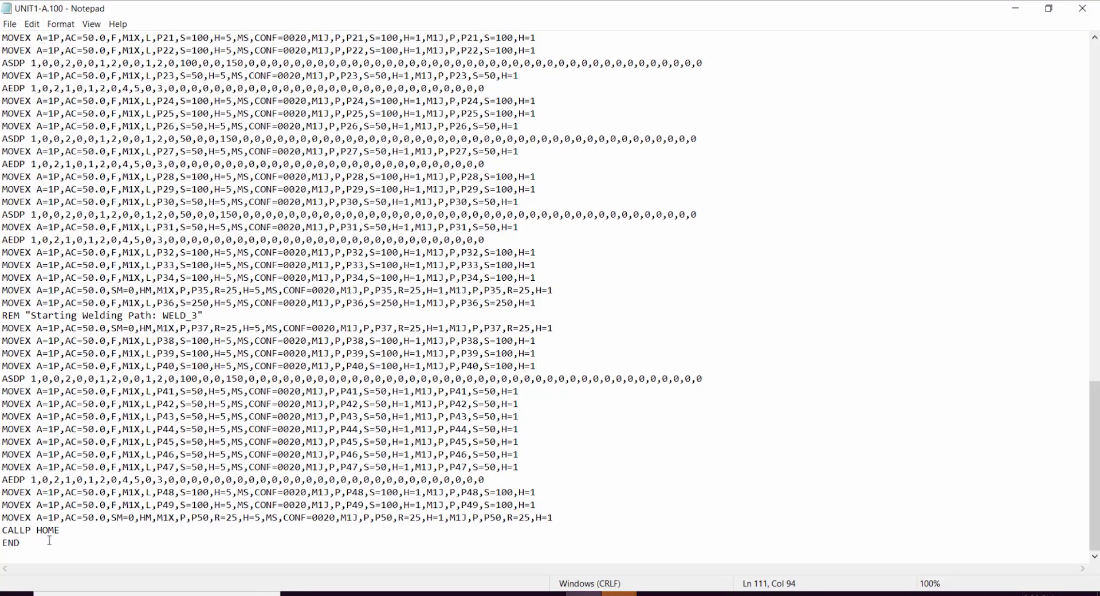
scroll(292, 297, "up", 20)
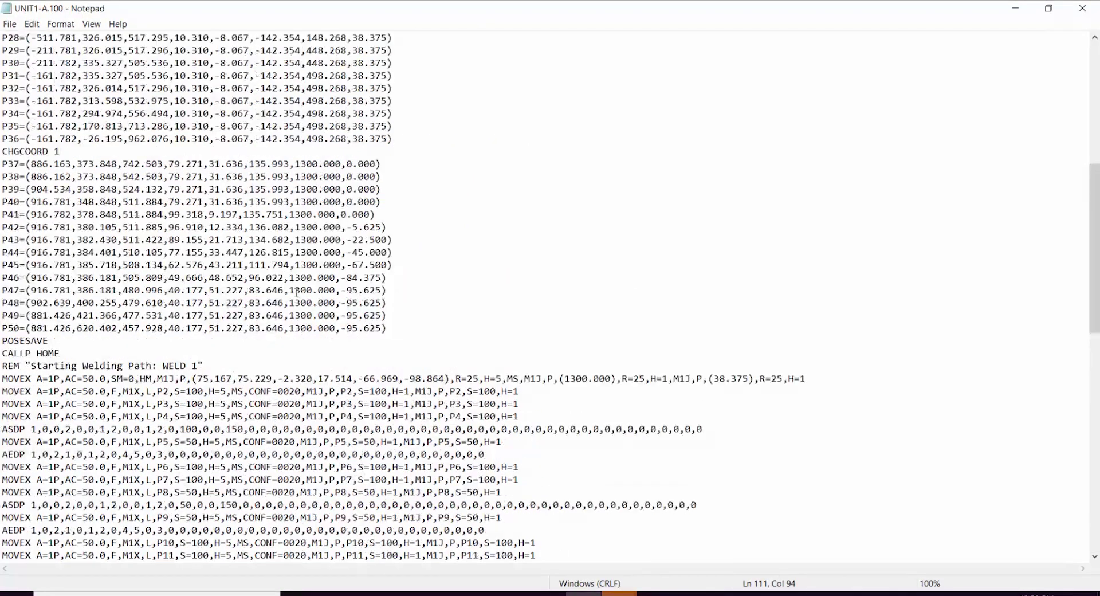
scroll(291, 296, "up", 3)
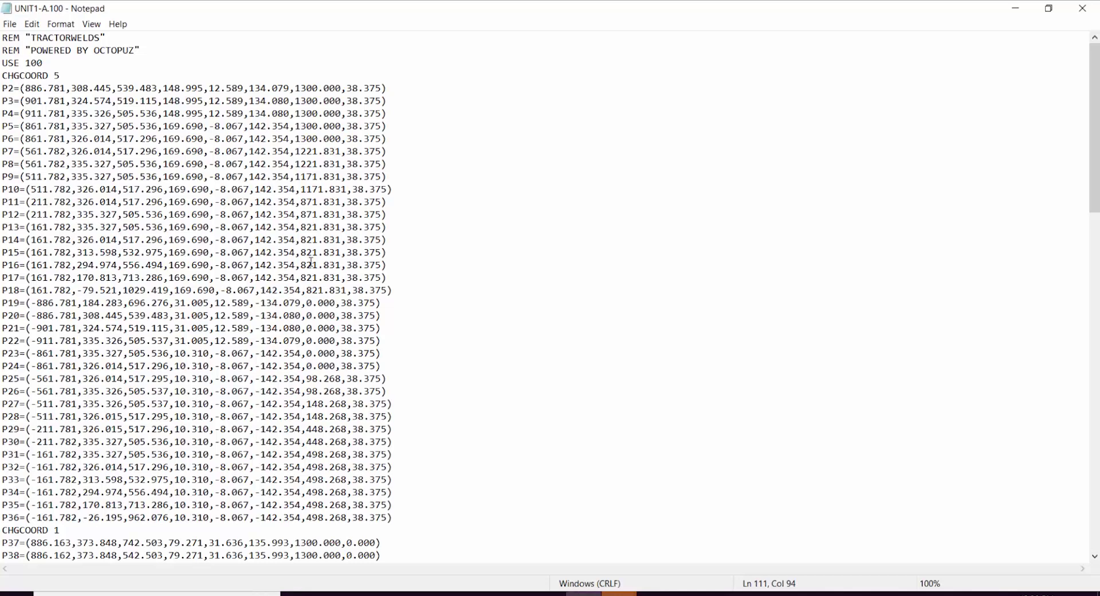